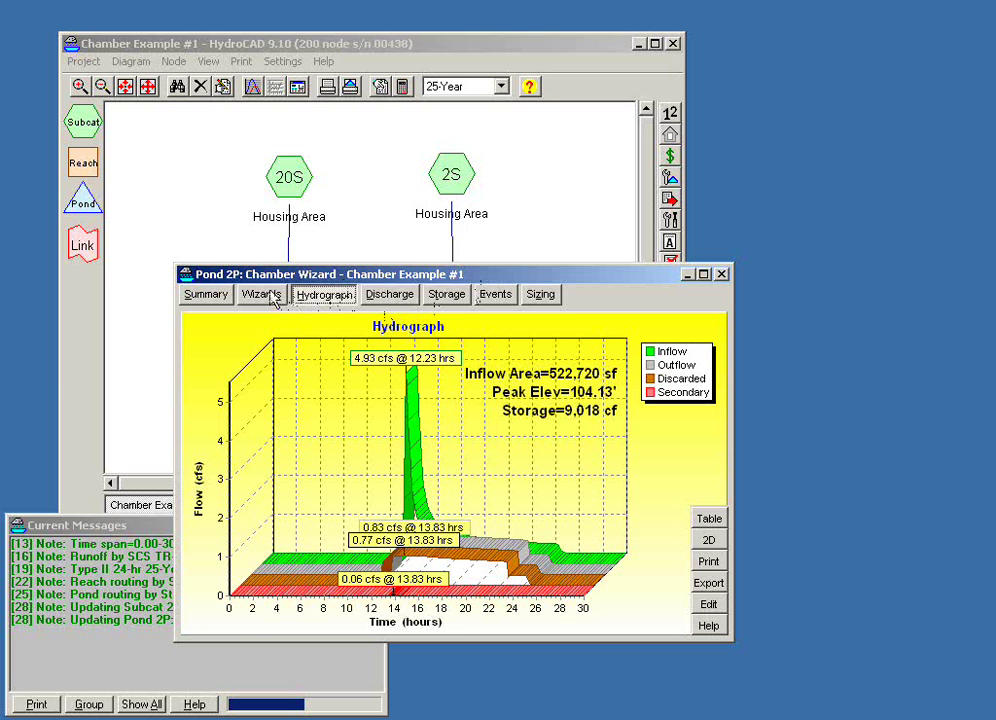
Show the Chamber Wizard report for pond 2P and enlarge its window to bring the field layout drawing into view
left_click(273, 294)
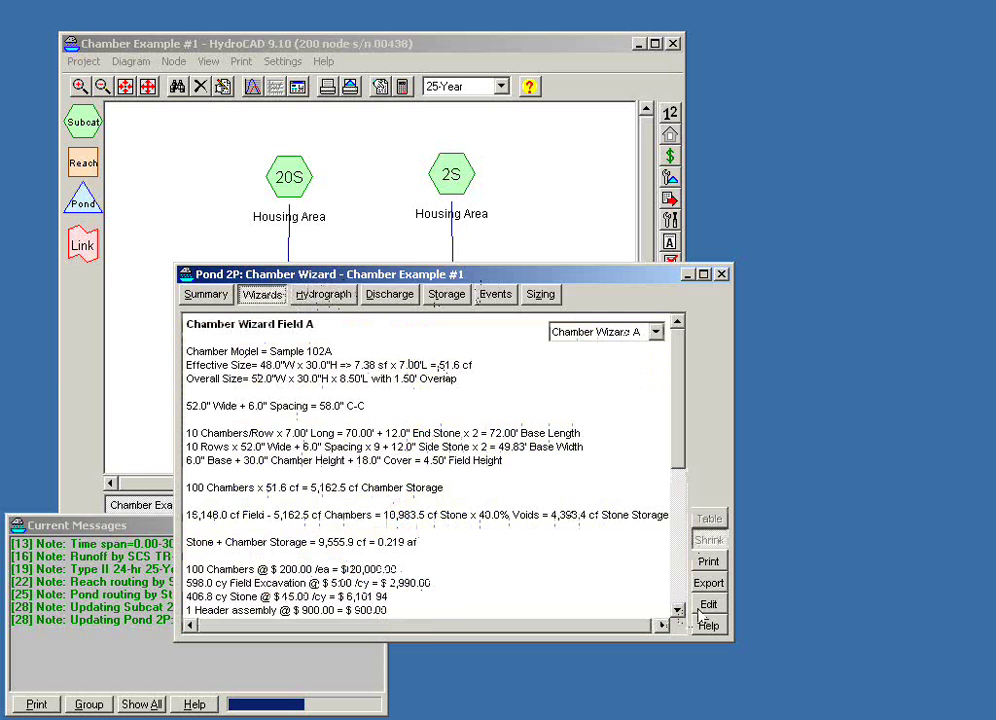
left_click_drag(590, 274, 518, 22)
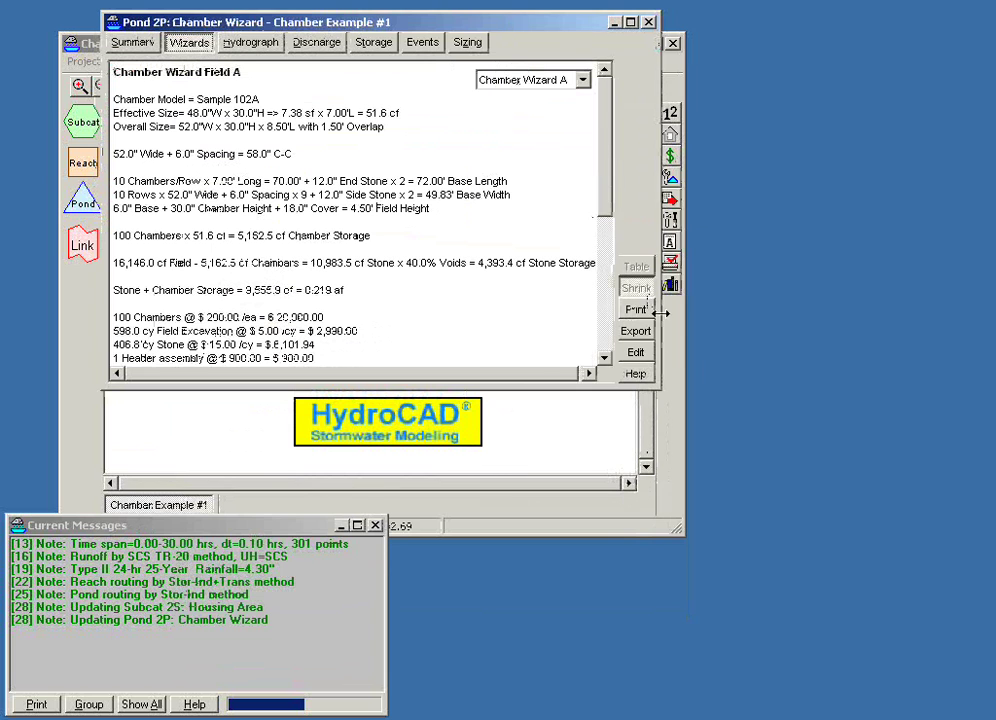
left_click_drag(659, 388, 880, 662)
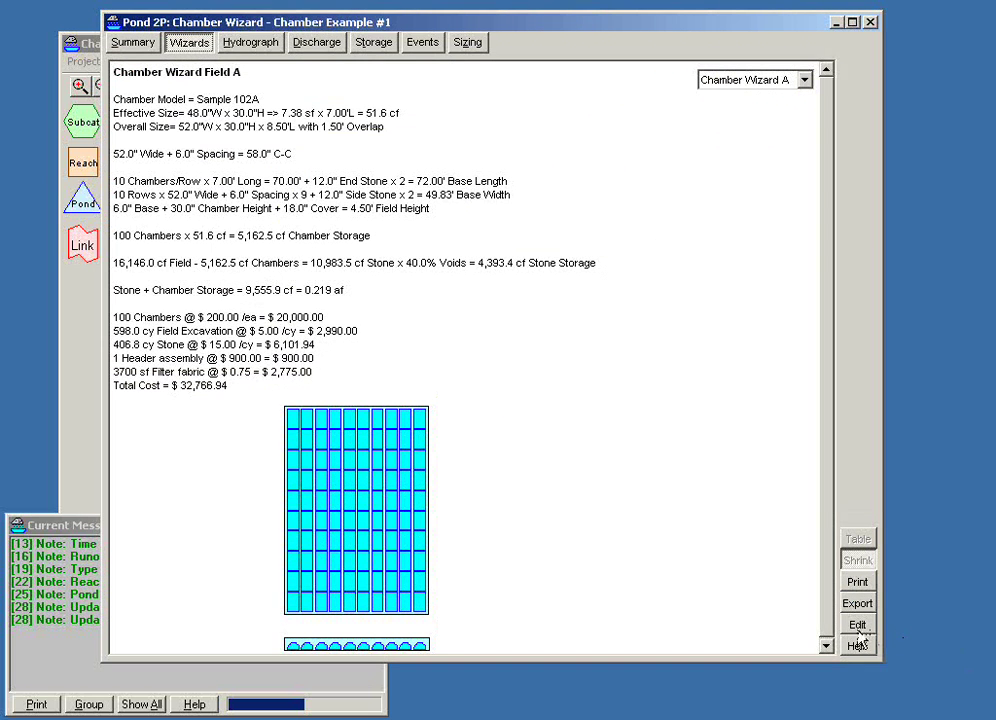
Open the Chamber Wizard for the Sample 102A chambers embedded in Field A from pond 2P's storage list
left_click(857, 625)
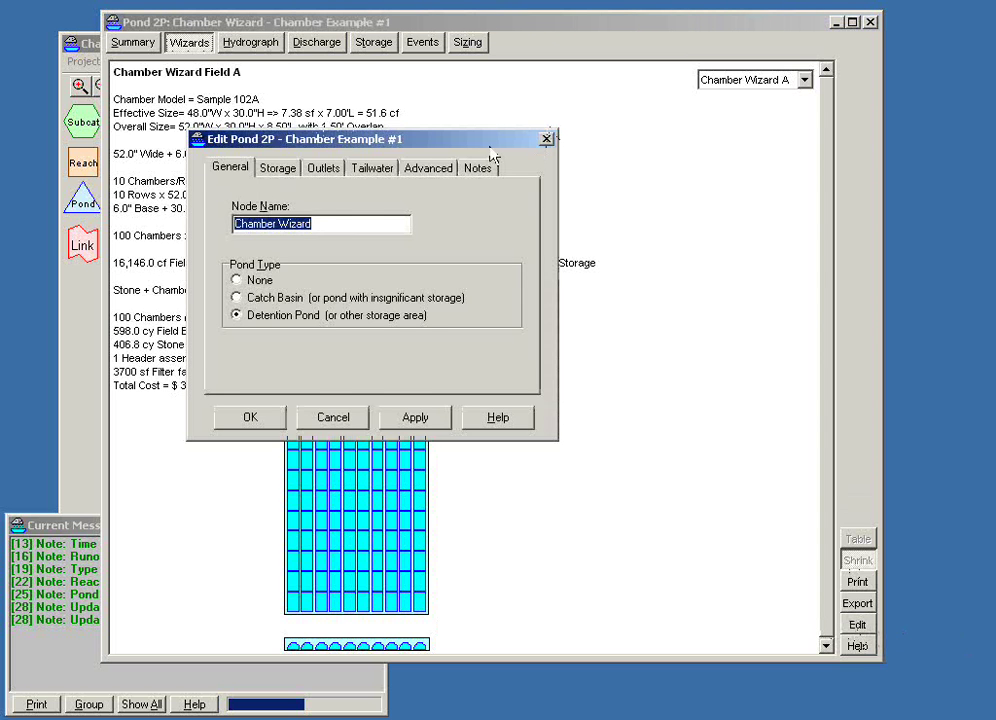
left_click_drag(472, 146, 709, 190)
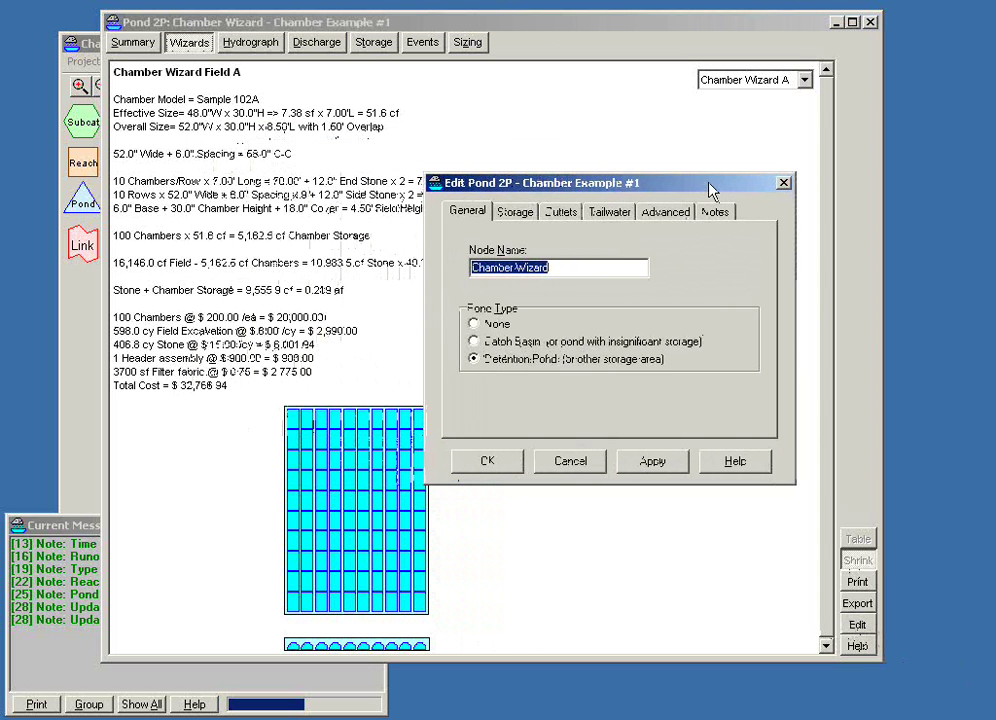
left_click(525, 217)
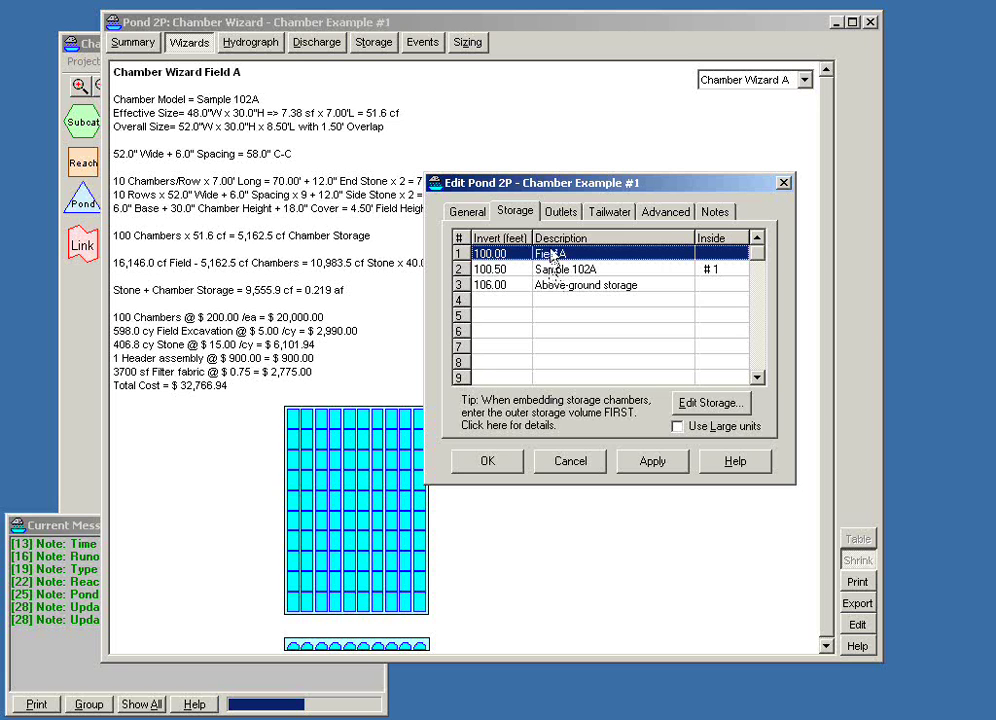
left_click(599, 270)
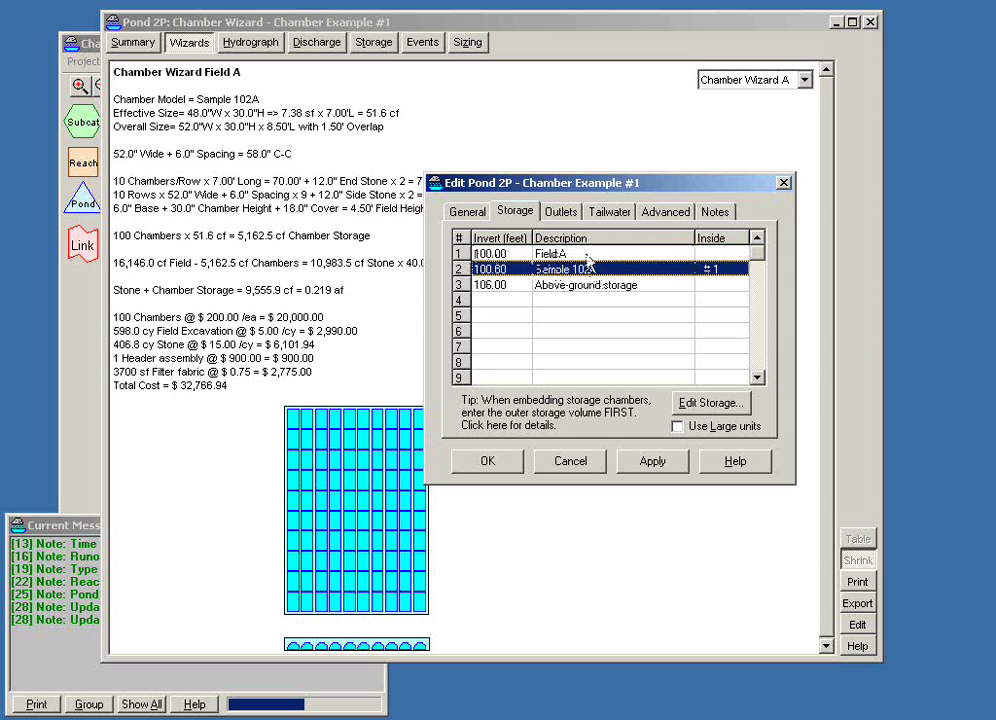
left_click(586, 256)
double_click(588, 272)
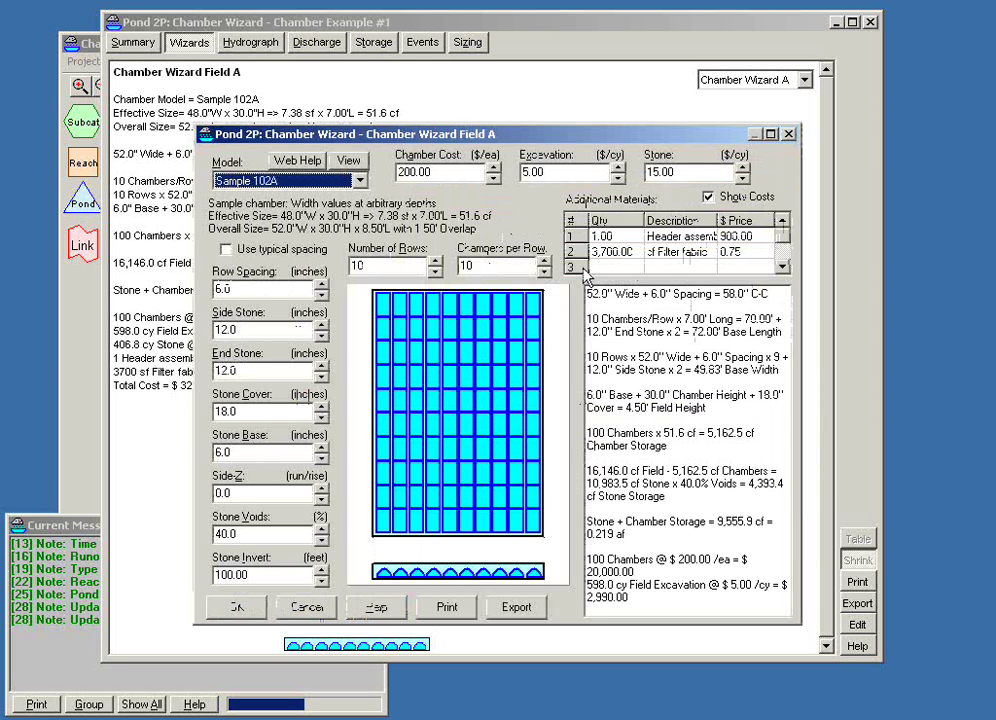
Change the chamber model to StormTech MC-3500 and load its typical spacing values, keeping the spacing settings editable
left_click(360, 182)
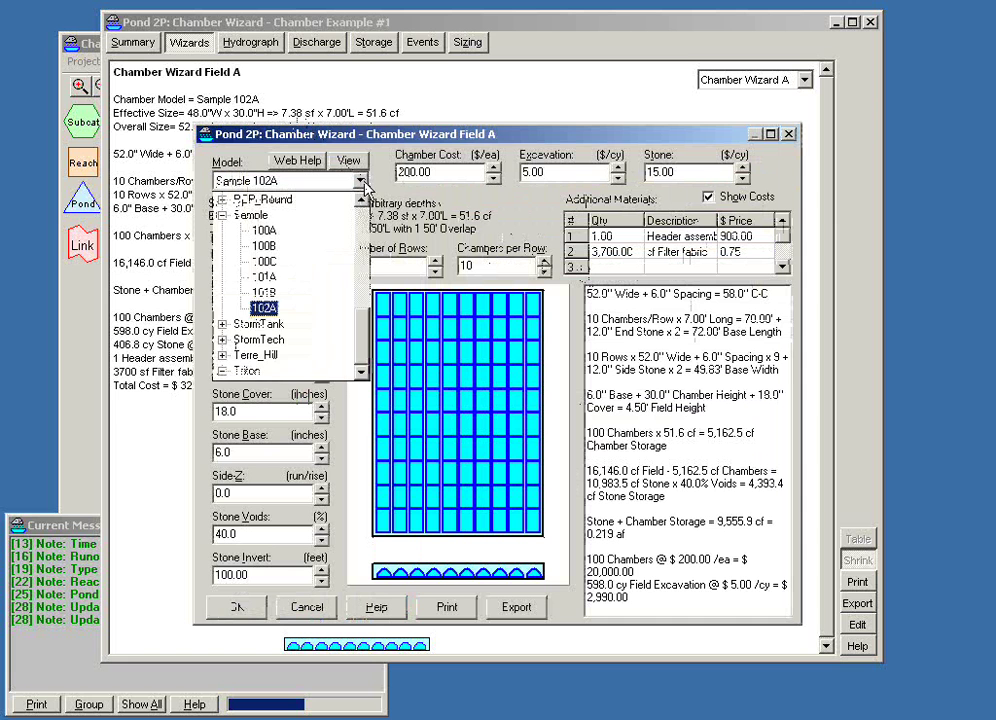
left_click(222, 339)
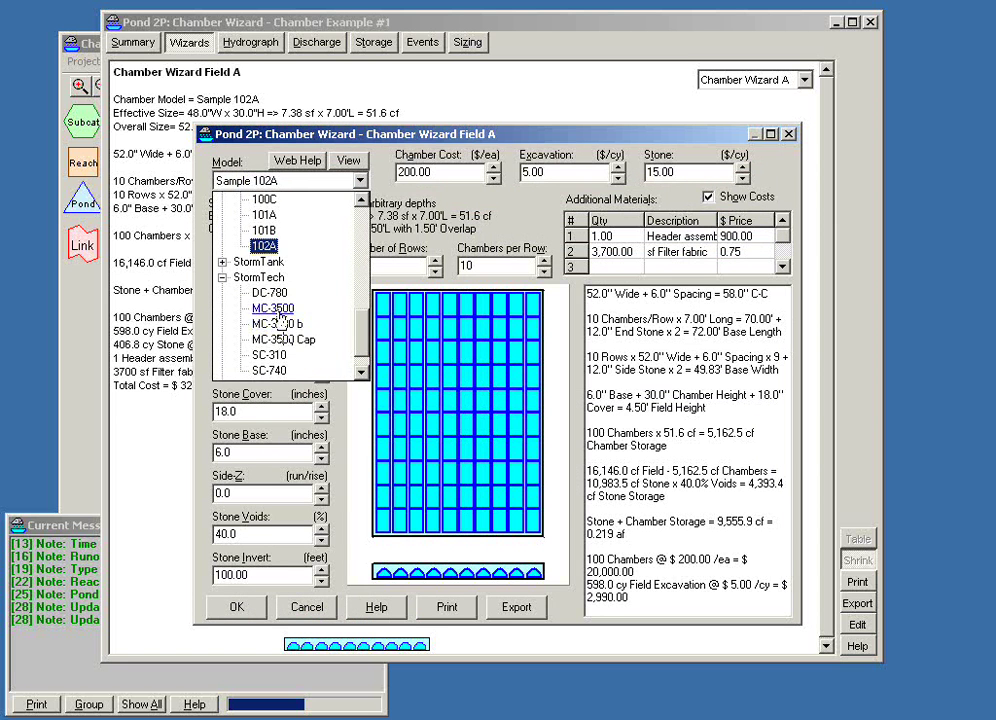
left_click(262, 369)
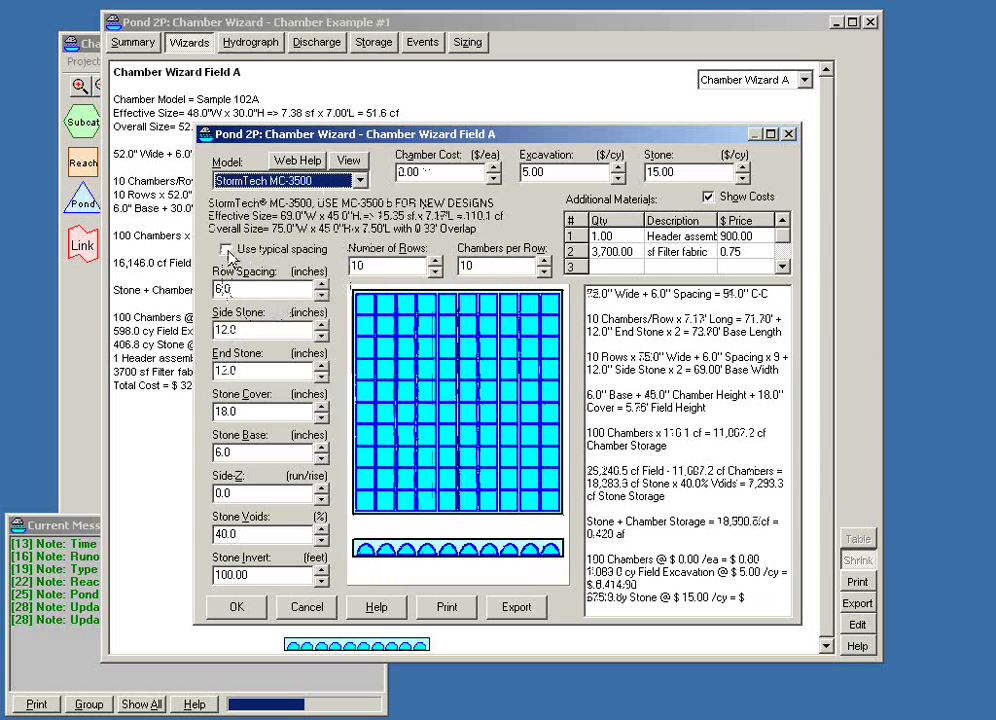
left_click(228, 252)
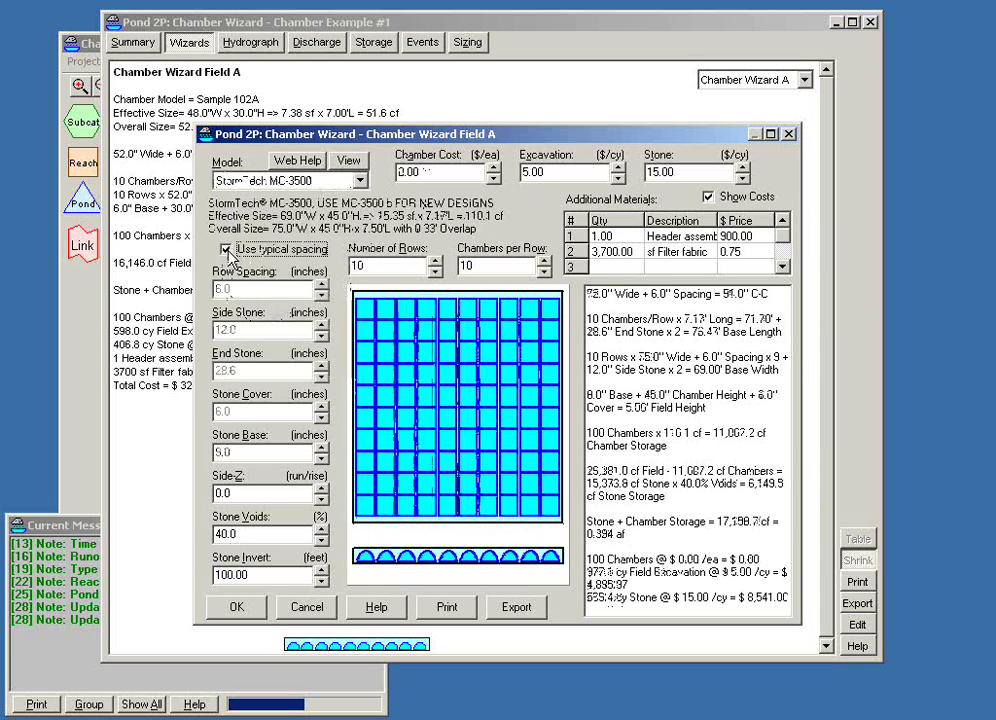
left_click(228, 252)
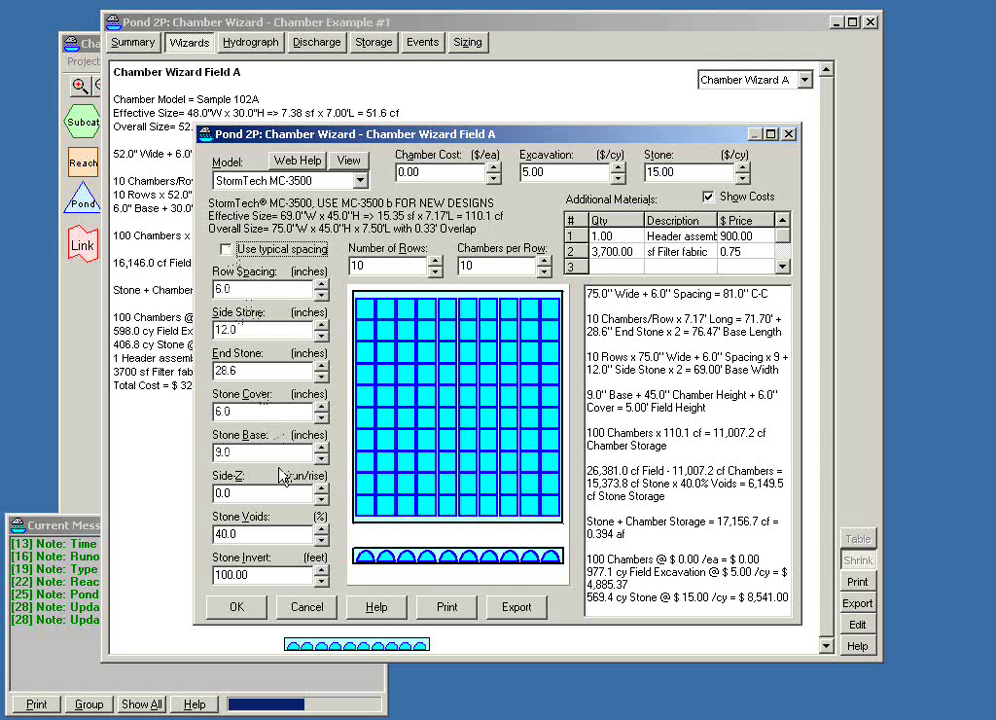
Reduce the chamber field to 6 rows with 6 chambers per row and save the changes to pond 2P
left_click(435, 271)
left_click(435, 271)
left_click(435, 271)
left_click(435, 271)
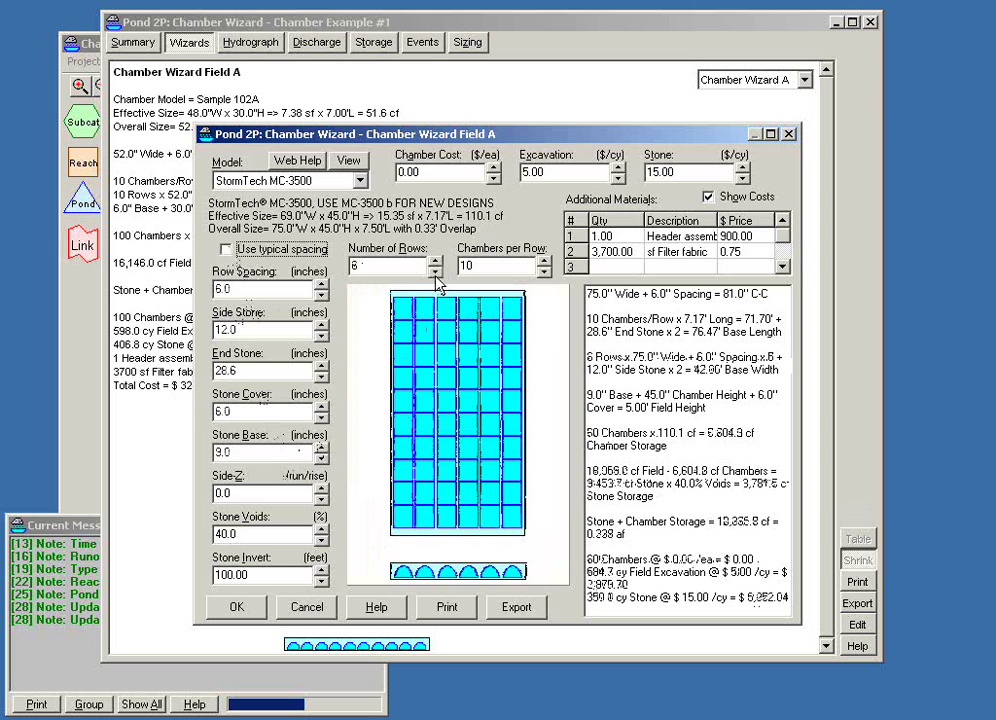
left_click(544, 273)
left_click(544, 273)
left_click(544, 273)
left_click(544, 273)
left_click(544, 273)
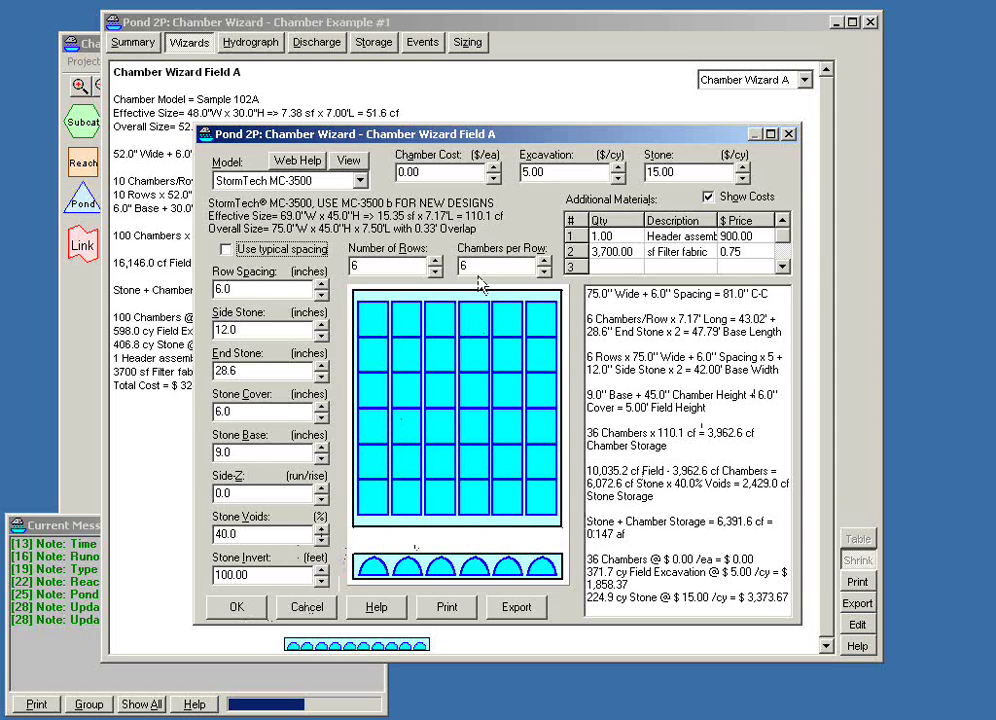
left_click(244, 607)
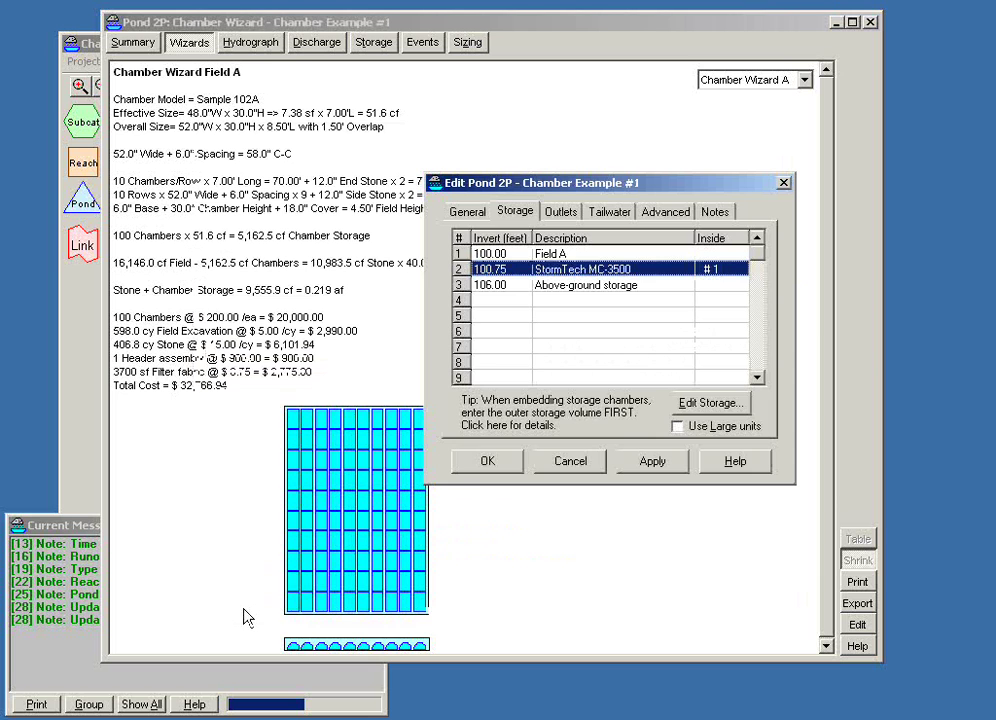
left_click(487, 460)
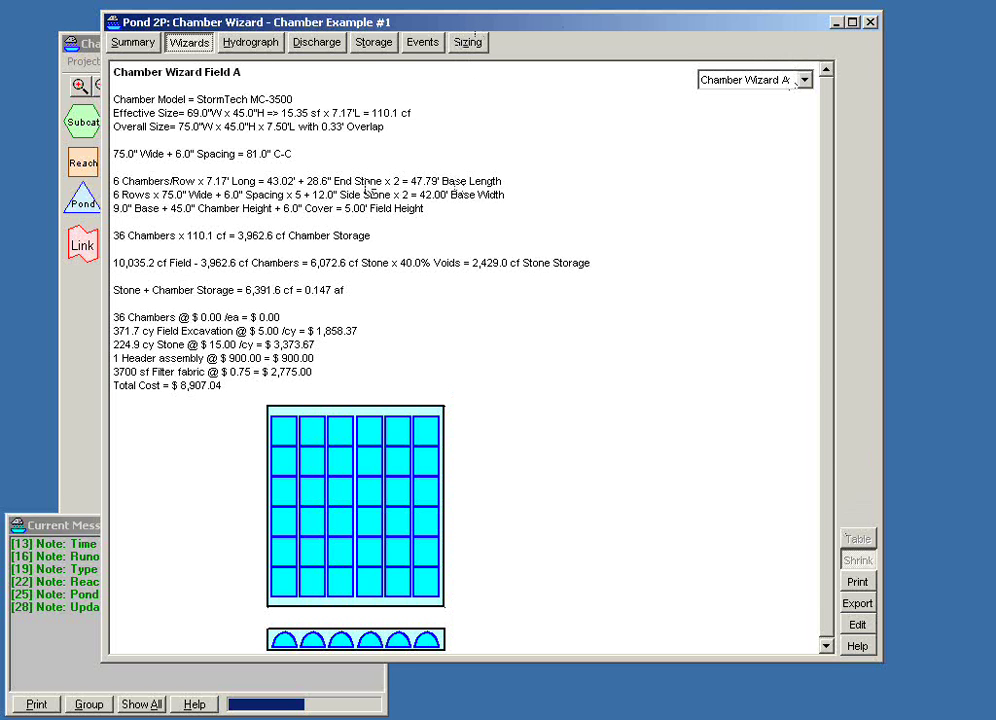
Review pond 2P's storage list without making changes, and close the pond's report window
left_click(857, 624)
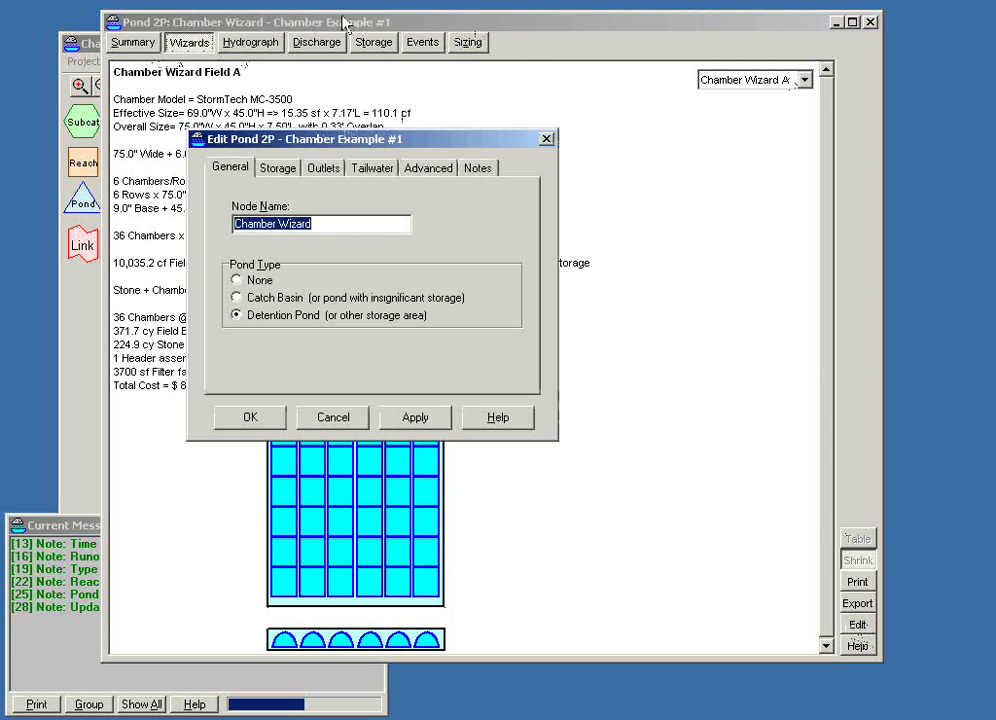
left_click(285, 178)
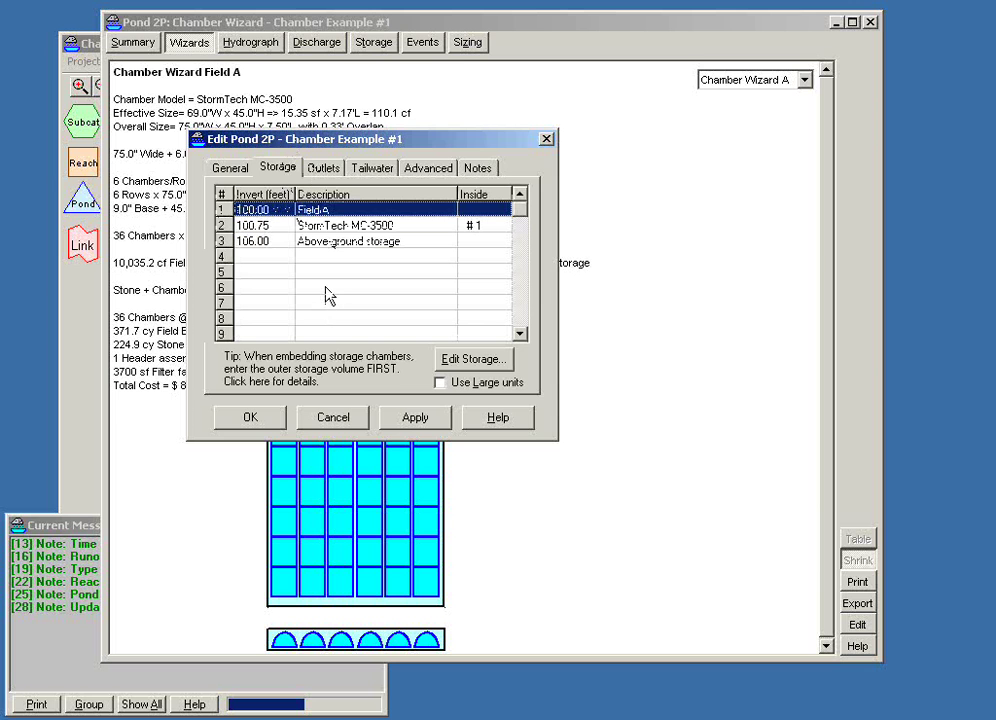
left_click(347, 413)
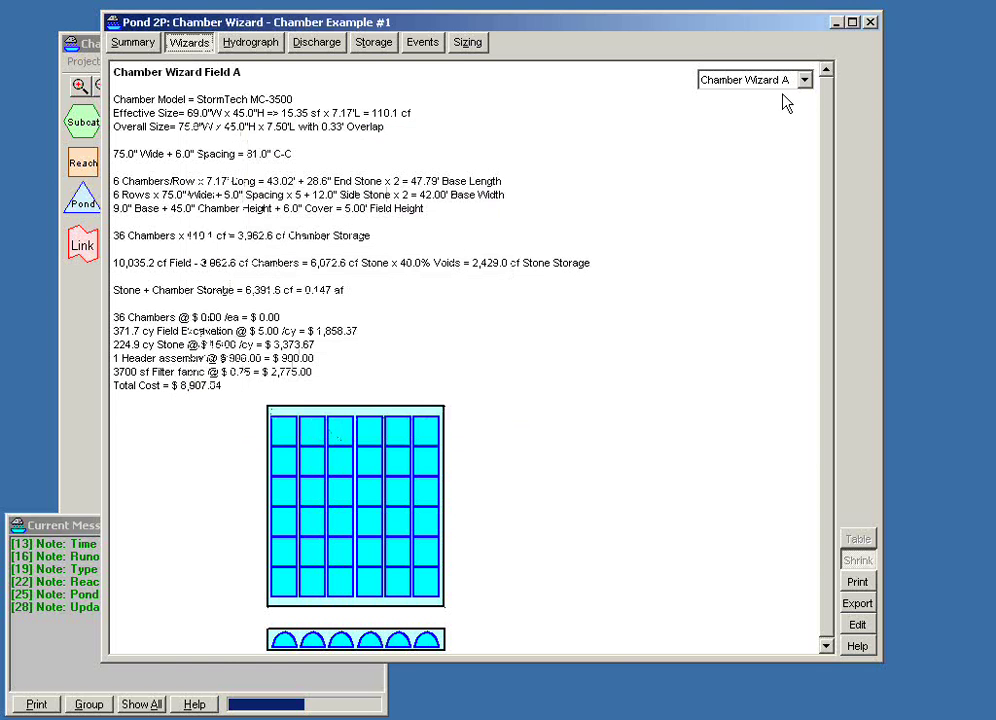
left_click(871, 22)
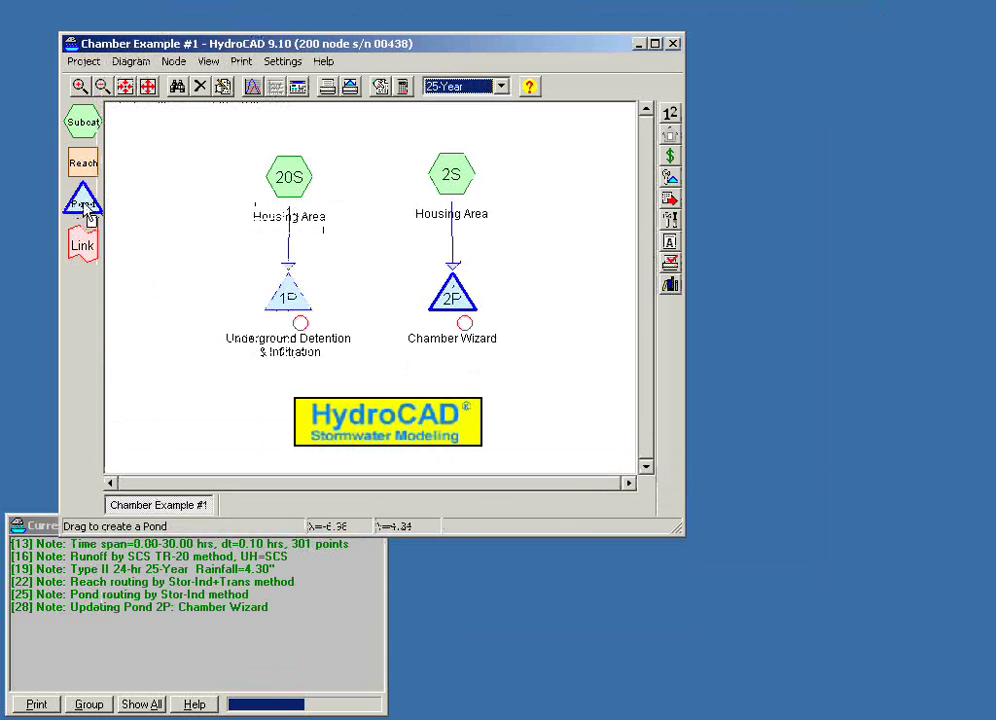
Add a new pond beside subcatchment 20S, set its type to Detention Pond, and open its storage list
left_click_drag(80, 208, 172, 213)
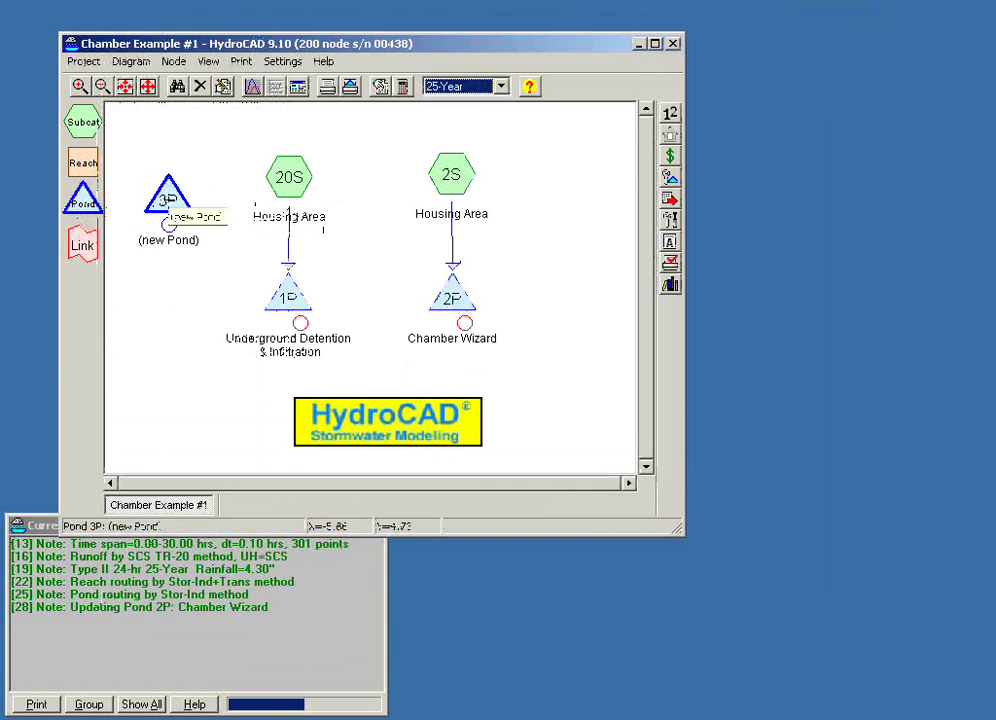
double_click(168, 200)
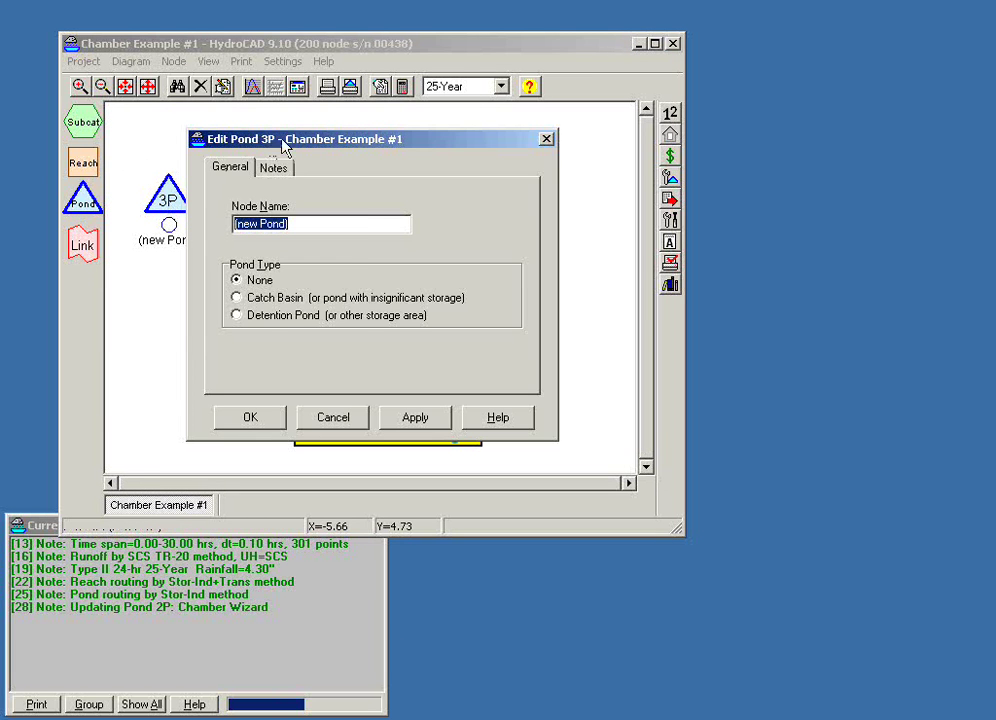
left_click(237, 299)
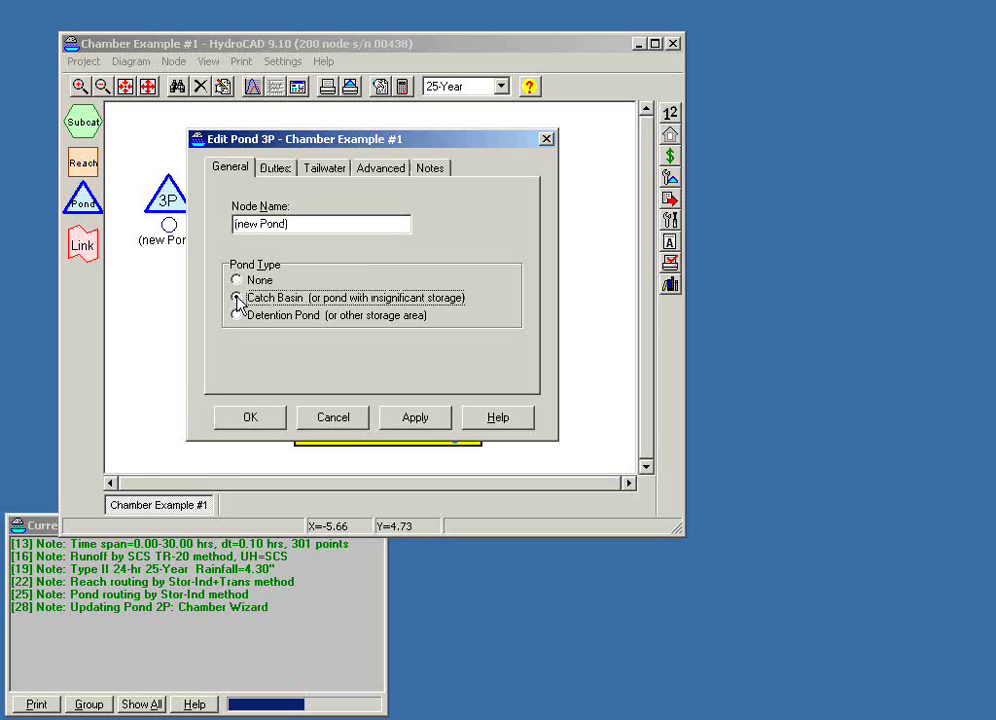
left_click(237, 298)
left_click(237, 316)
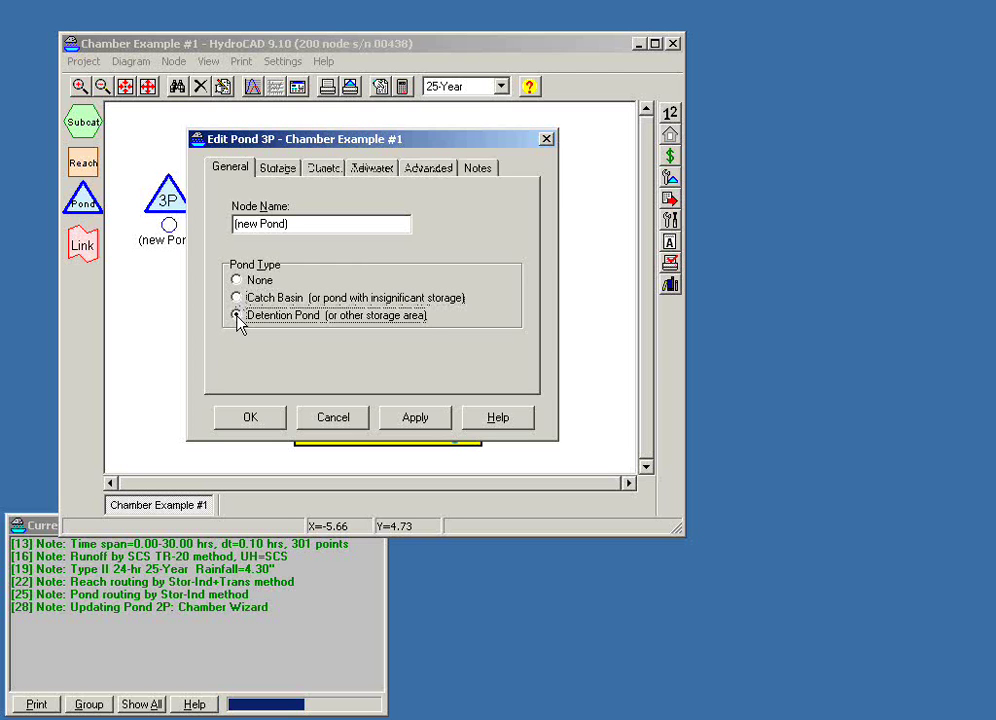
left_click(277, 170)
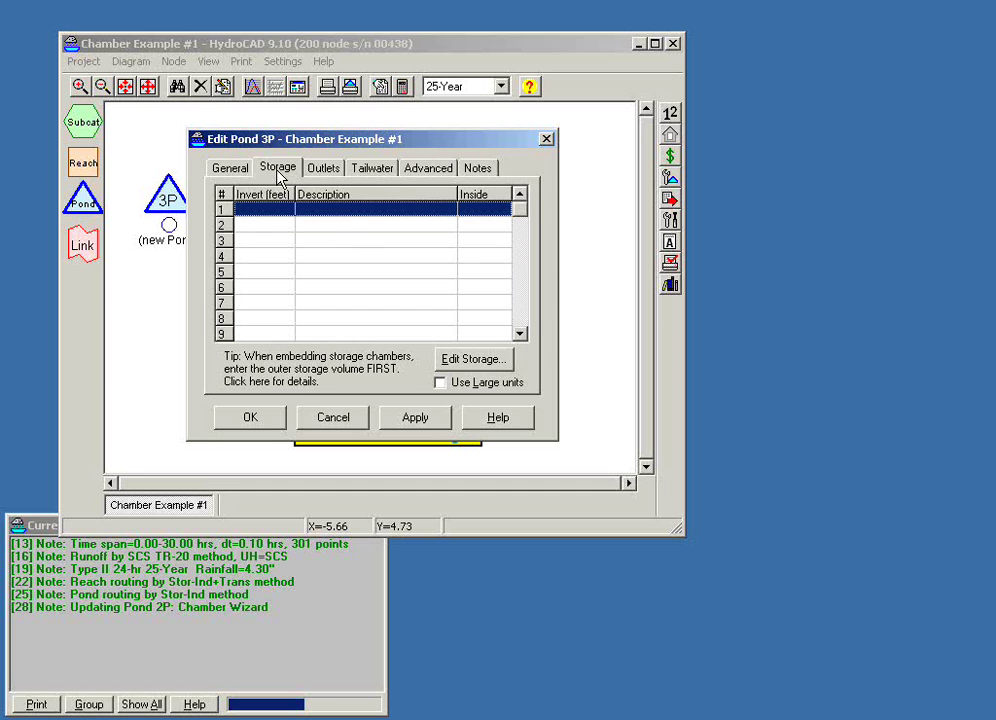
left_click(341, 212)
left_click(346, 226)
left_click(352, 240)
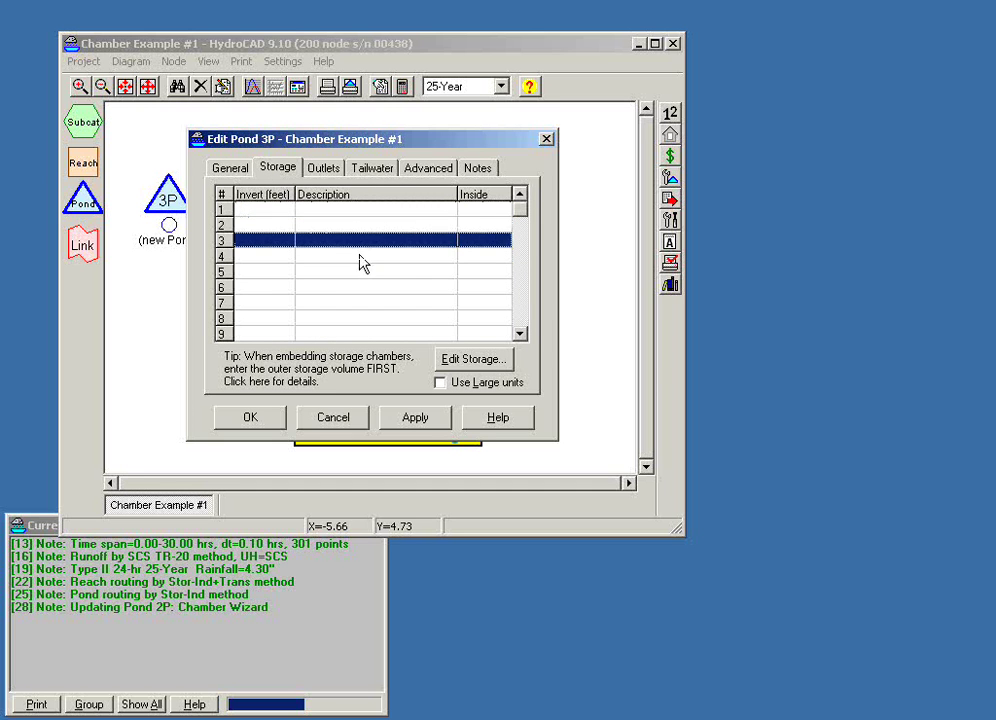
left_click(361, 257)
left_click(355, 274)
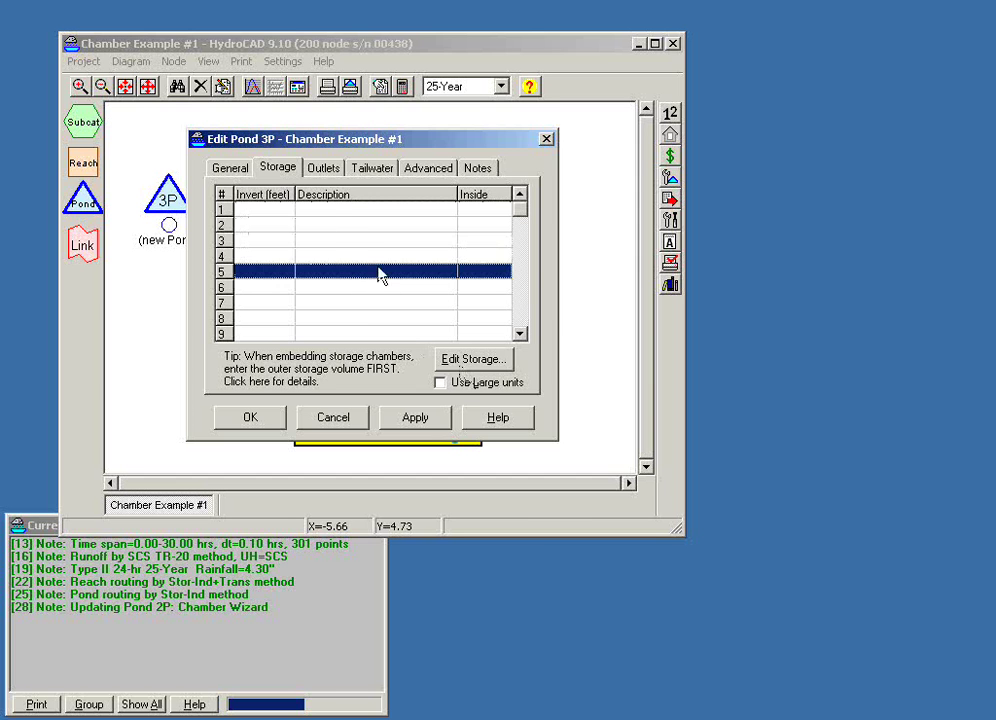
Add a Prismatoid storage volume in the first row of the new pond's storage list
double_click(330, 212)
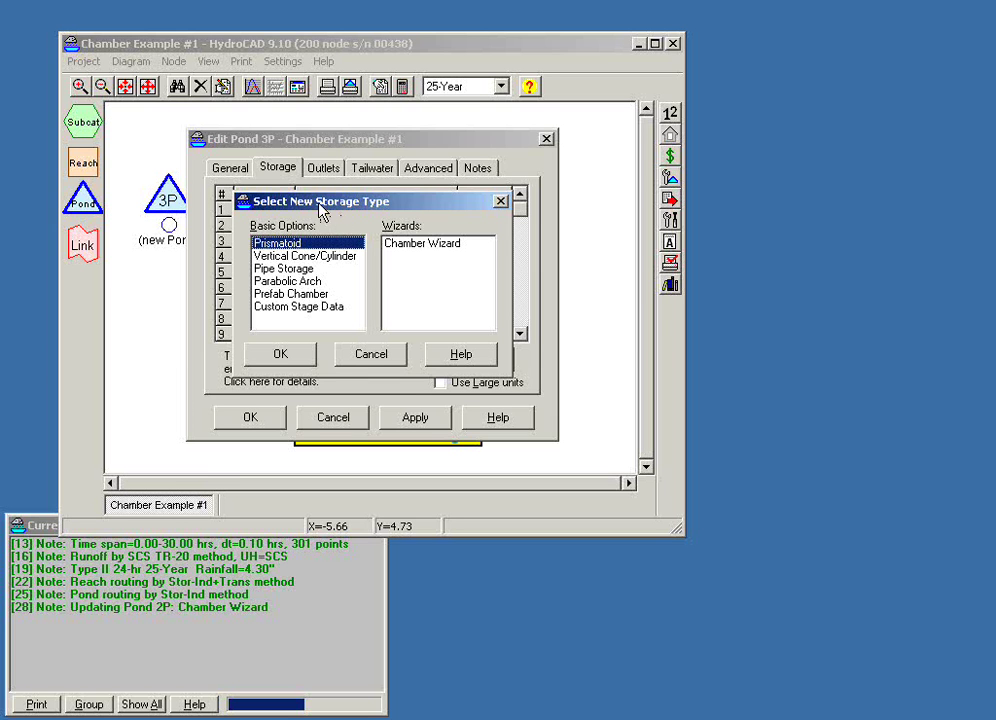
left_click_drag(322, 207, 468, 271)
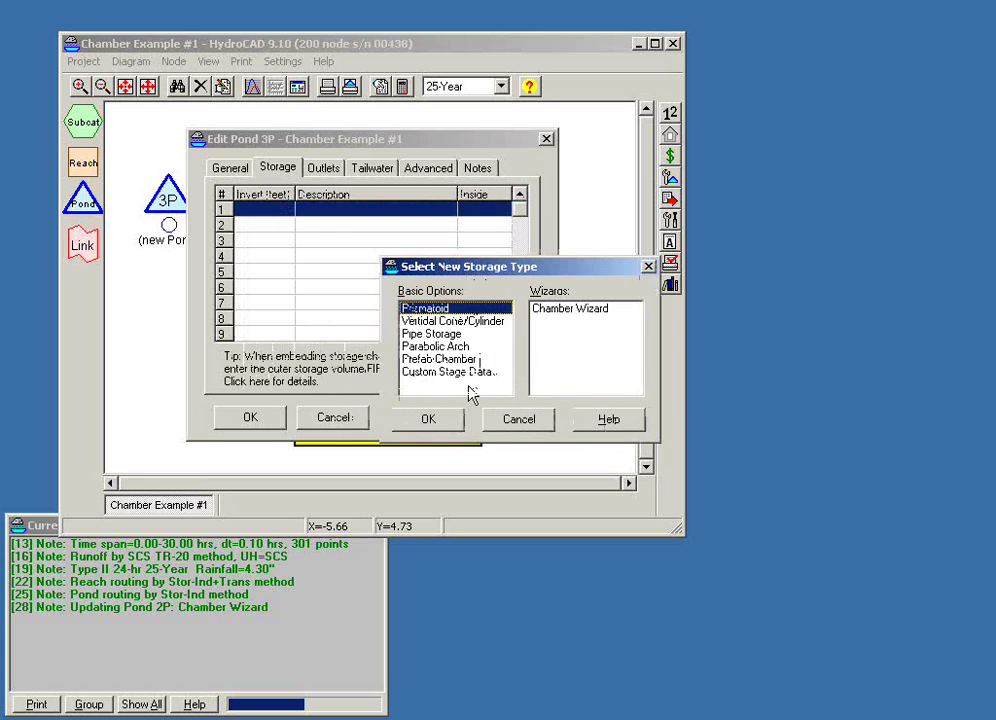
left_click(428, 419)
Set the prismatoid's invert elevation to 100, bottom width 50, bottom length 25 and height 10 feet, with Side-Z 1.0, embedded inside Nothing
key("Tab")
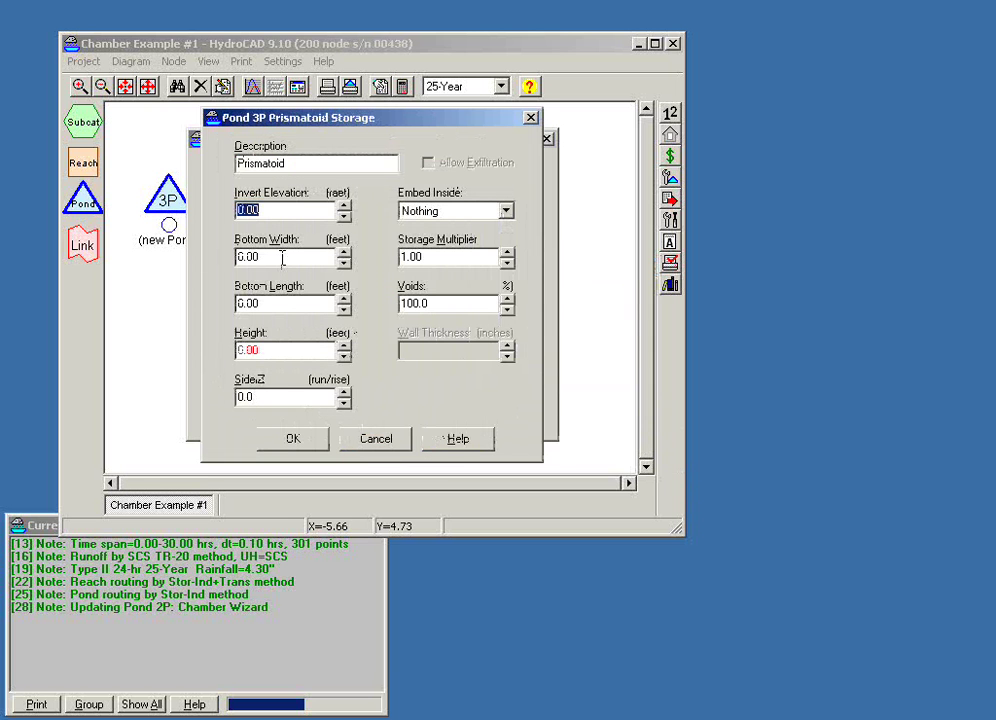
type("100")
key("Tab")
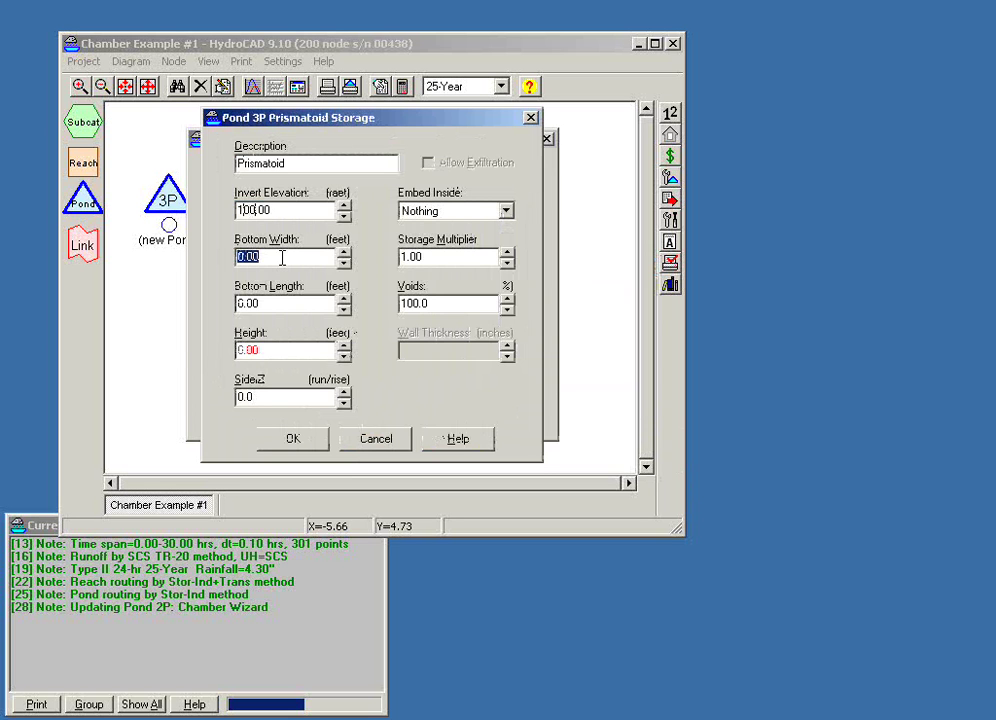
type("50")
key("Tab")
type("25")
key("Tab")
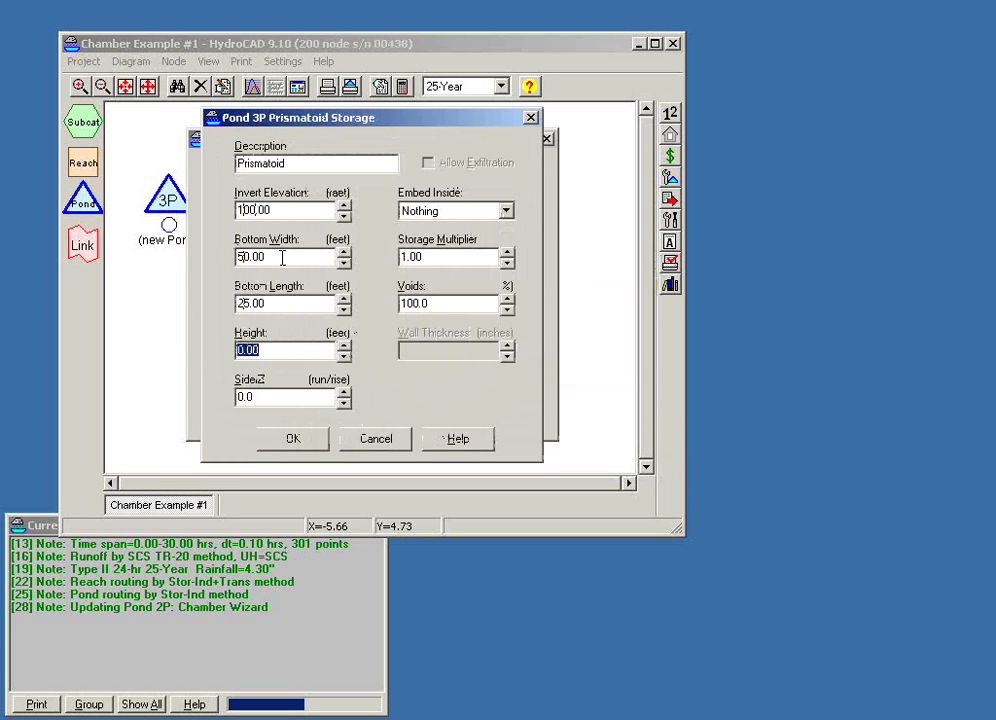
type("10")
key("Tab")
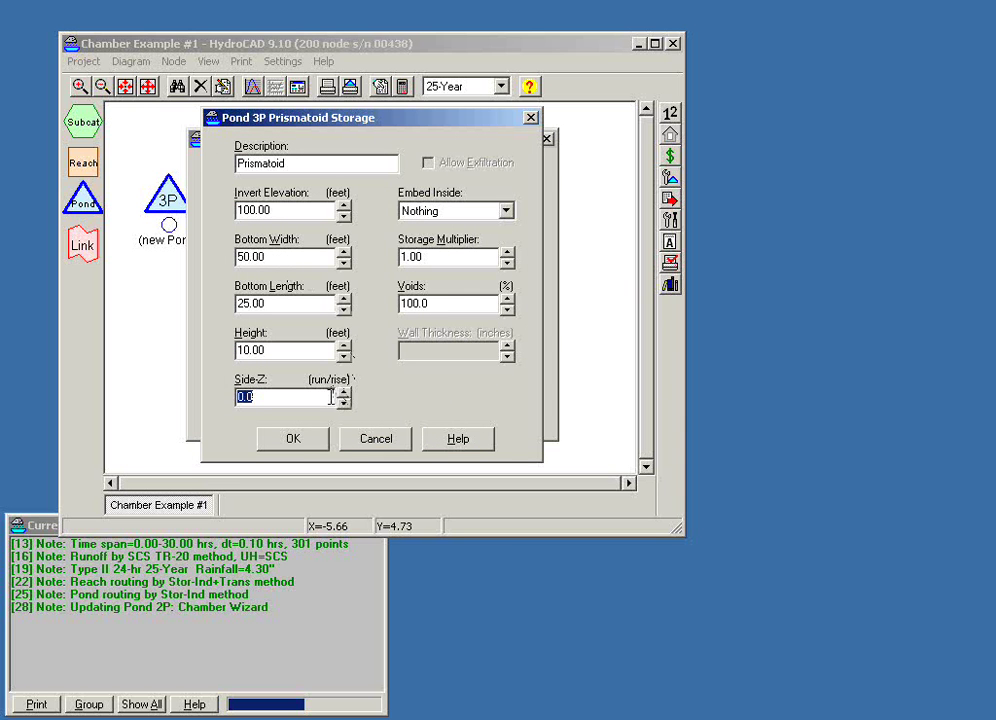
type("1.0")
left_click(507, 212)
left_click(507, 212)
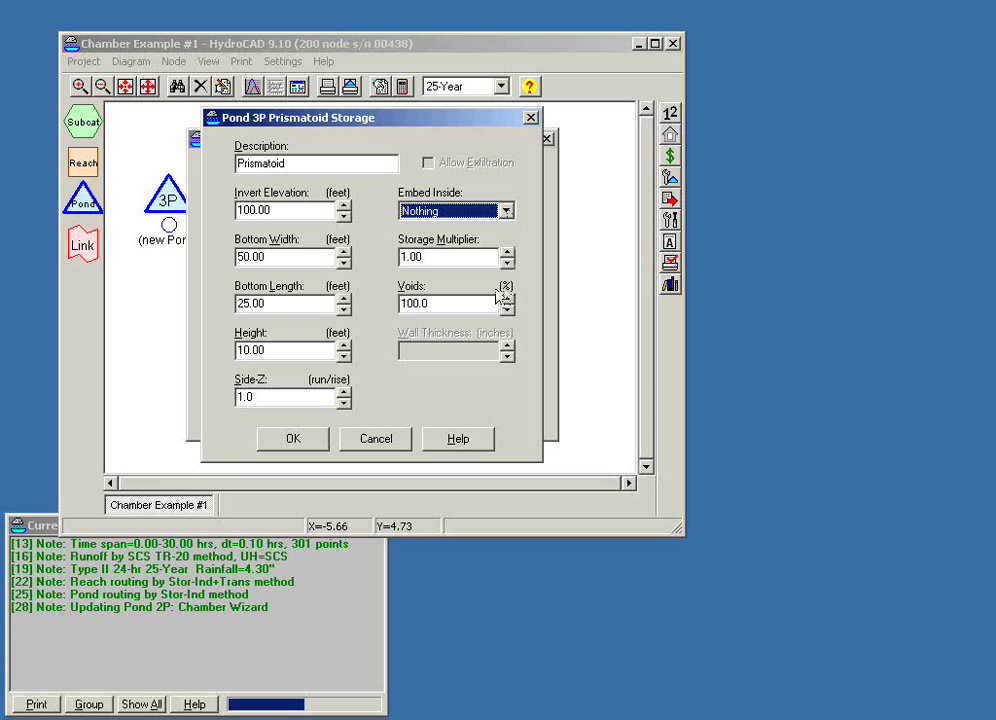
Accept the prismatoid with 100% voids, and add a Vertical Cone/Cylinder storage volume in the second row of the storage list
left_click(455, 305)
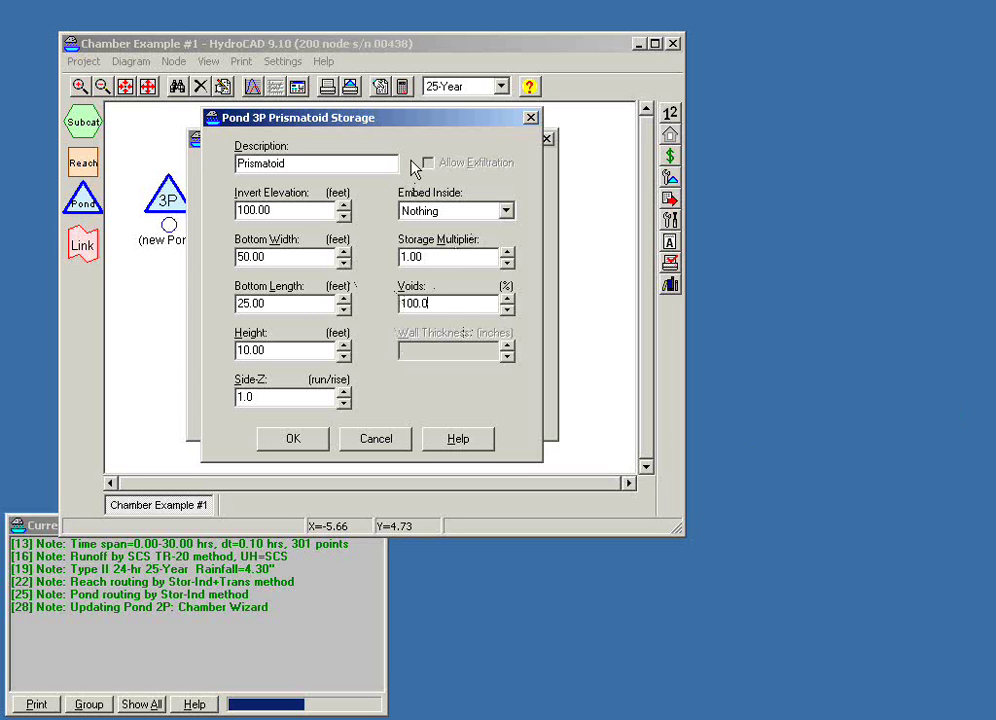
left_click(293, 446)
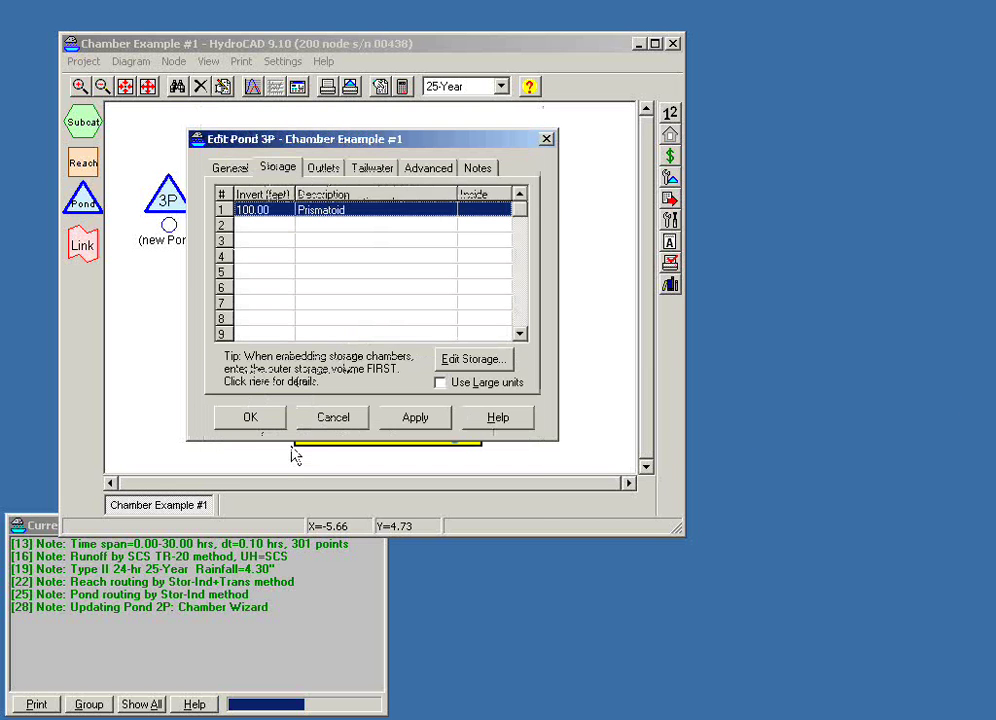
double_click(330, 232)
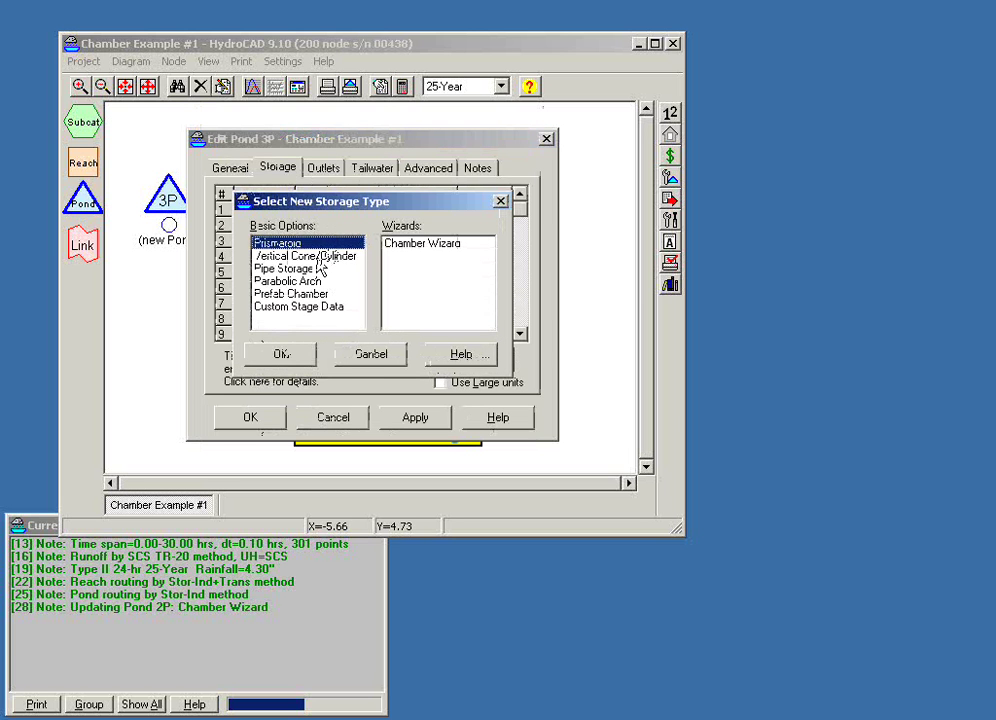
left_click(317, 257)
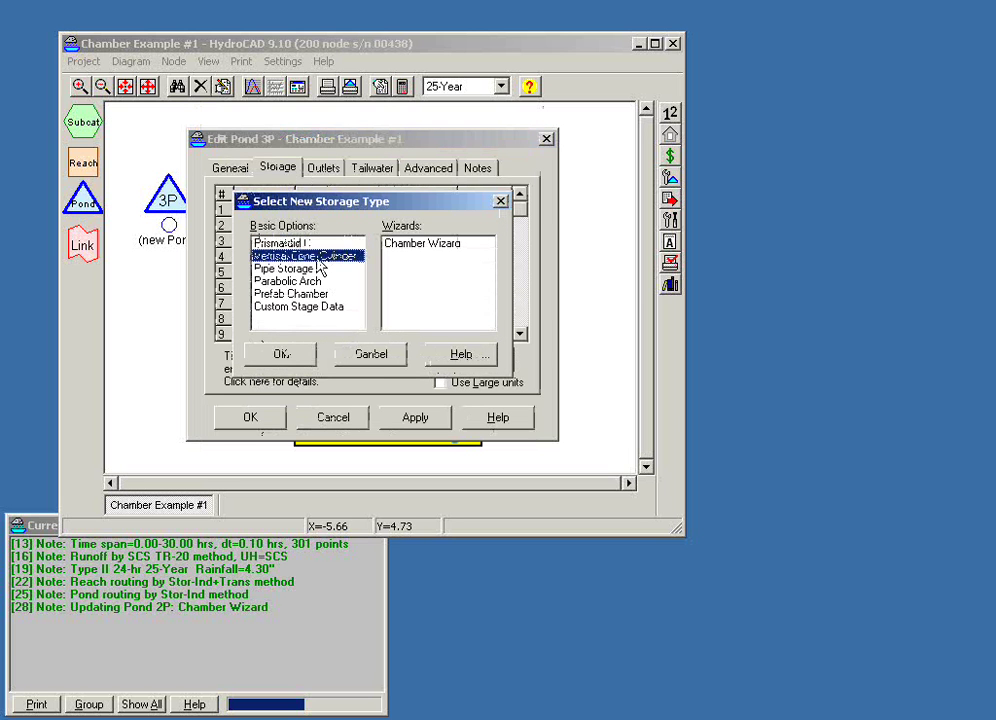
left_click(288, 358)
Set the cone/cylinder's invert elevation to 110, bottom diameter 50 and height 4 feet, increase its Side-Z, and save the pond
left_click(274, 231)
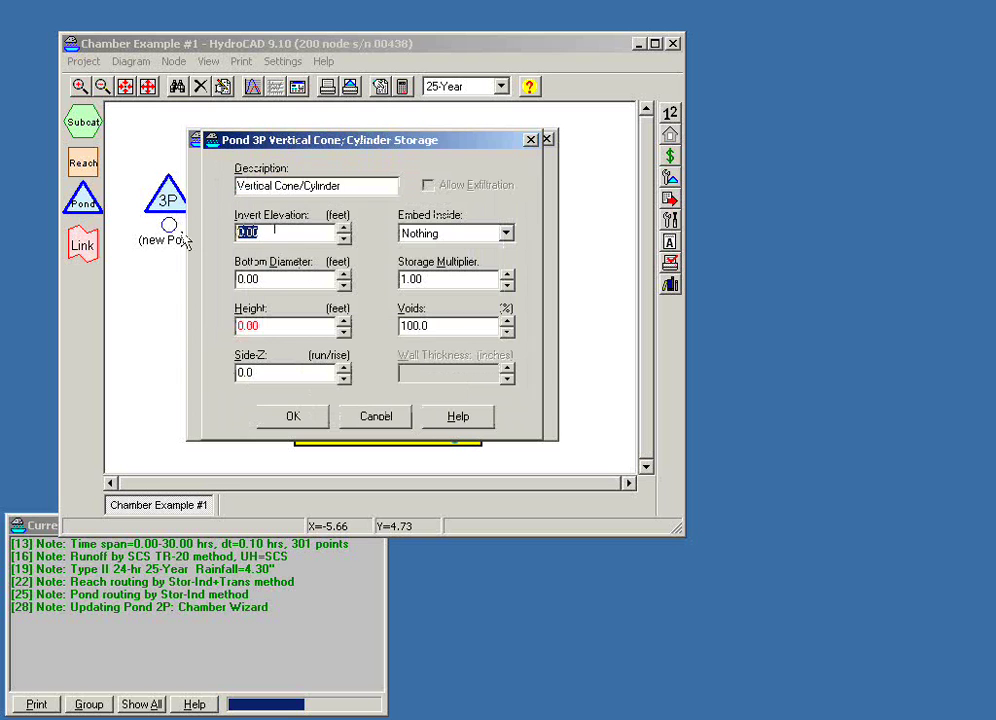
type("110")
key("Tab")
type("50")
key("Tab")
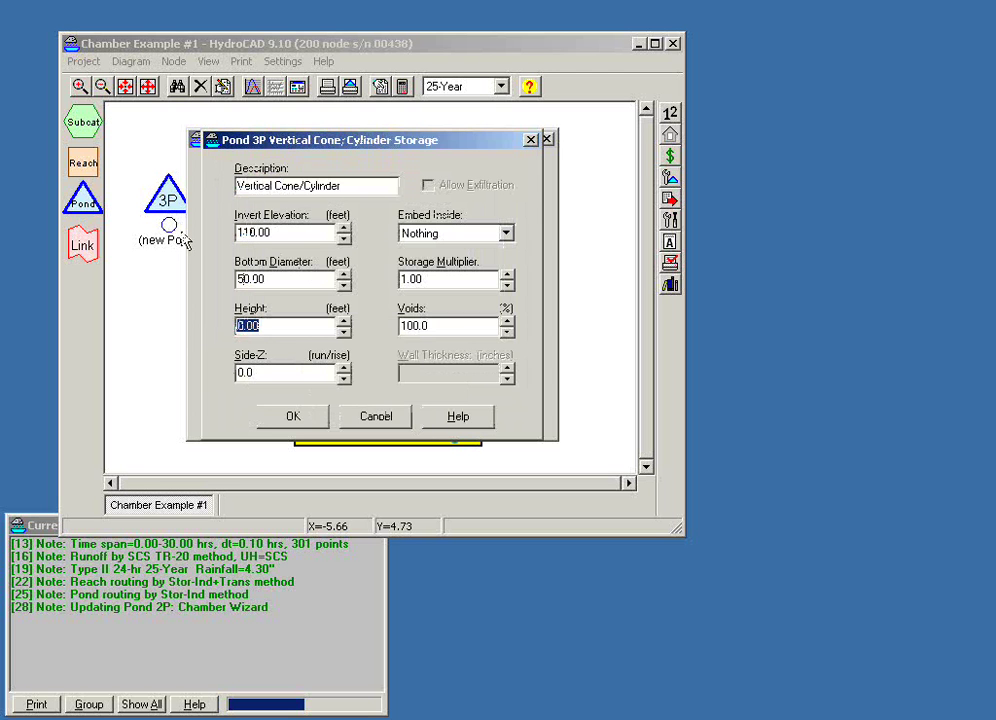
type("4")
key("Tab")
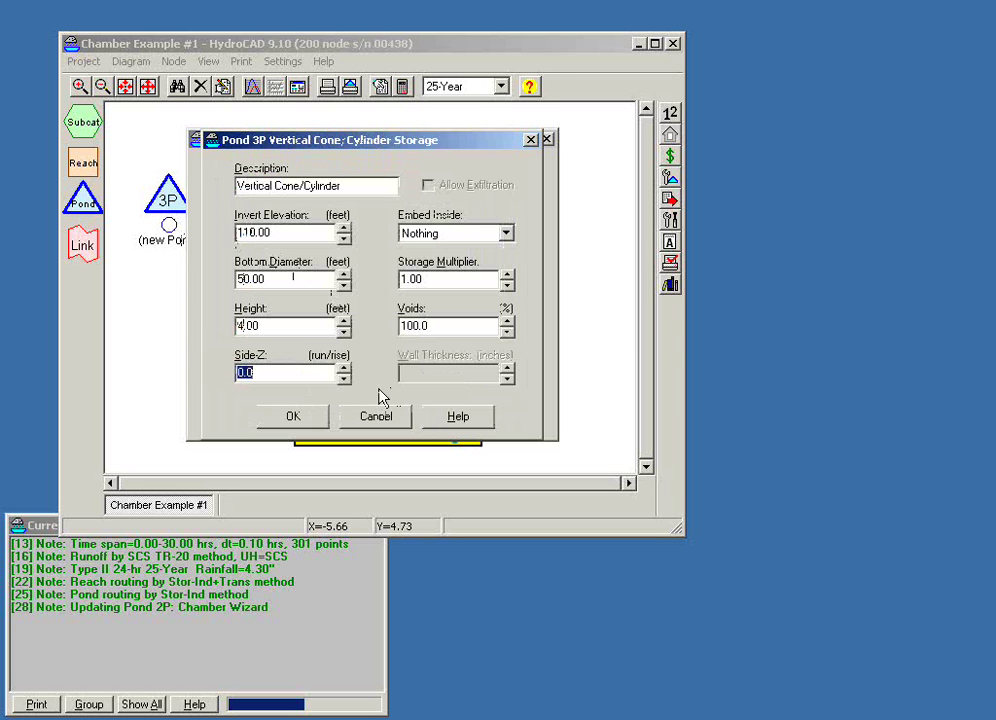
left_click(343, 368)
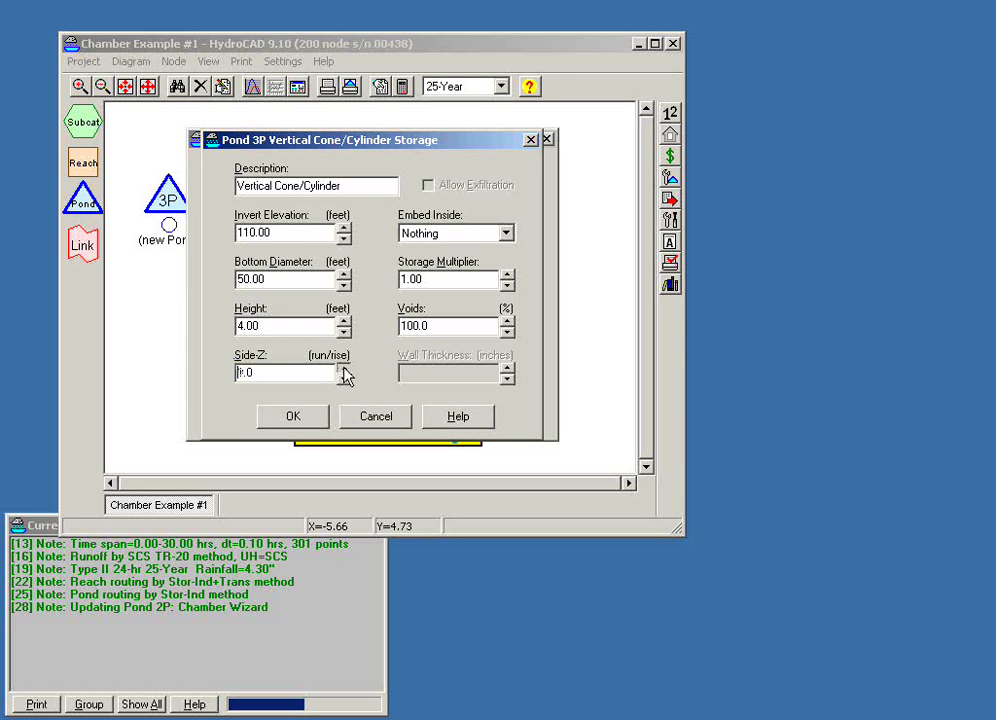
left_click(294, 418)
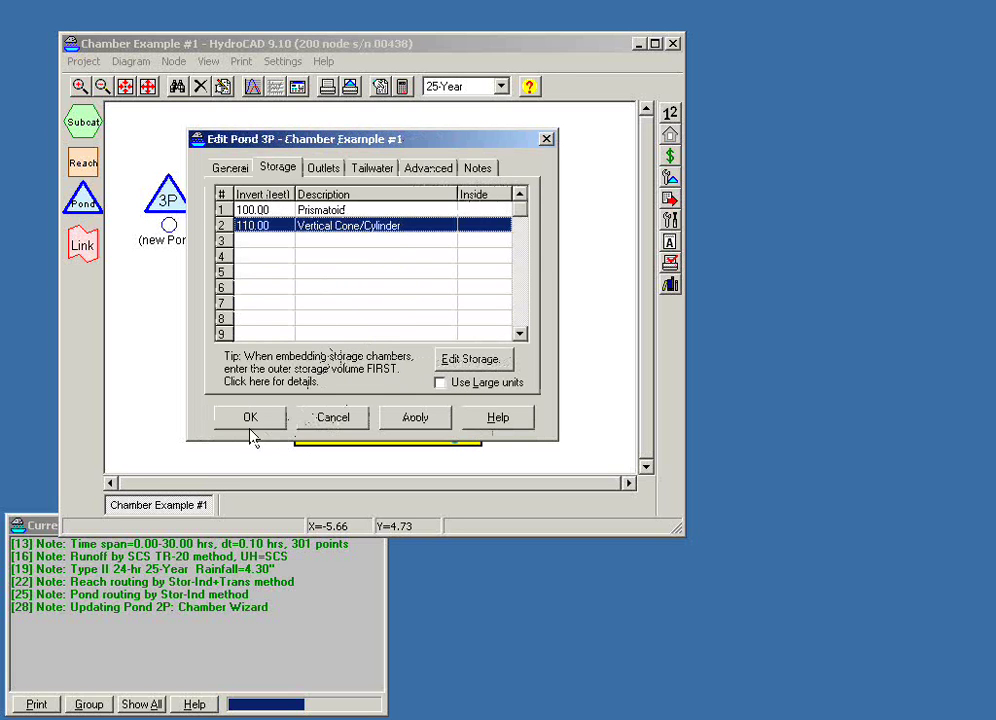
left_click(250, 420)
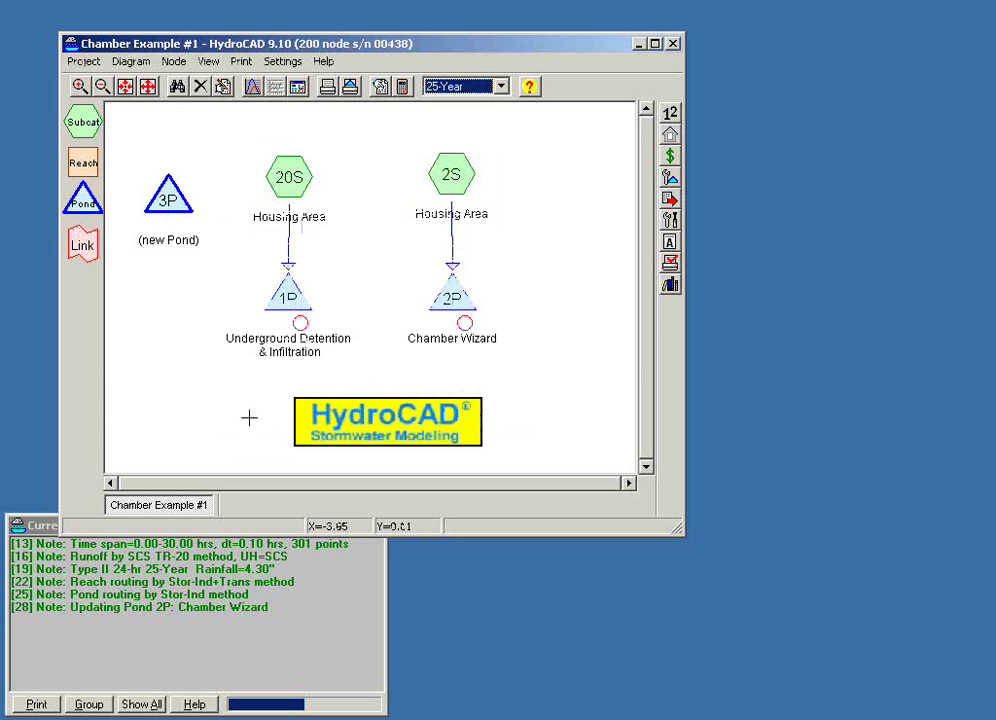
Open the report for new pond 3P and examine its stage-discharge and stage-storage curves
double_click(168, 200)
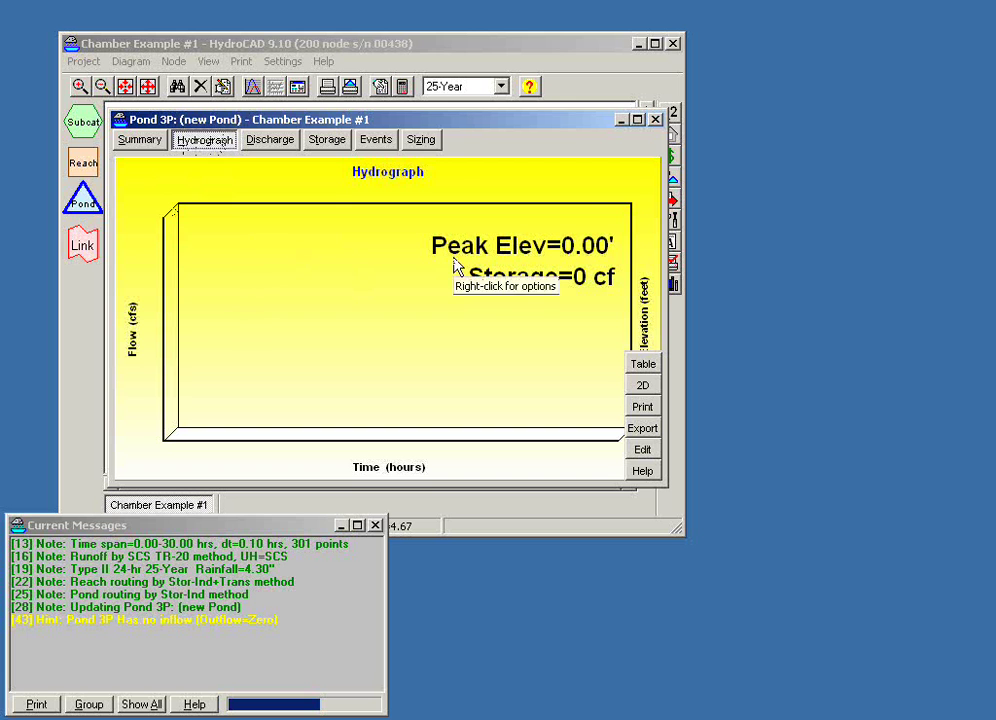
left_click(275, 145)
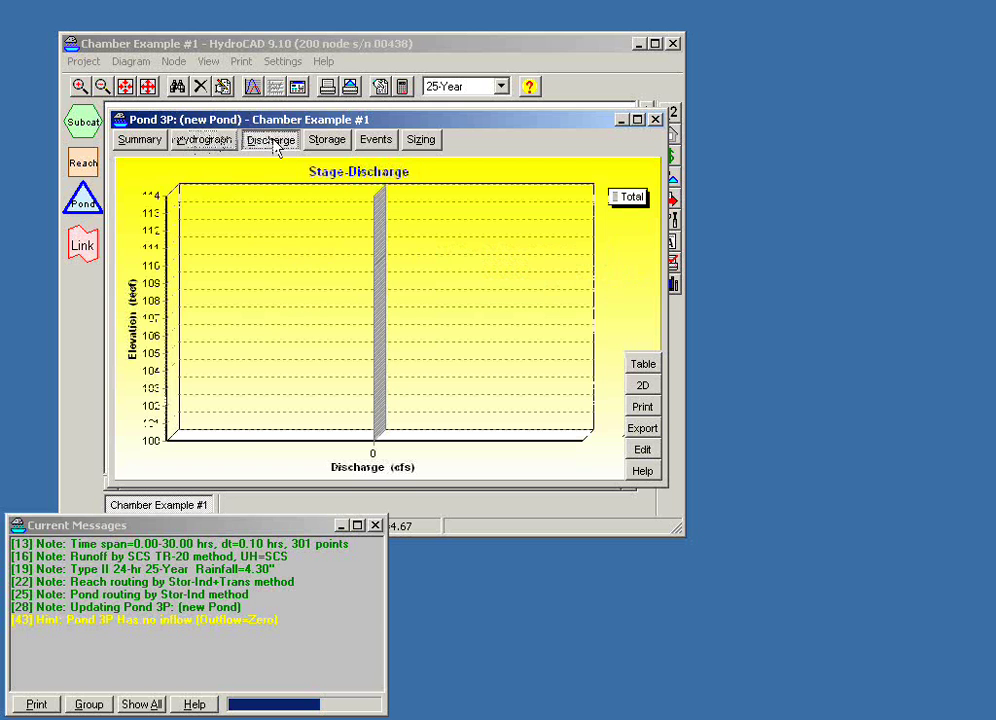
left_click(323, 145)
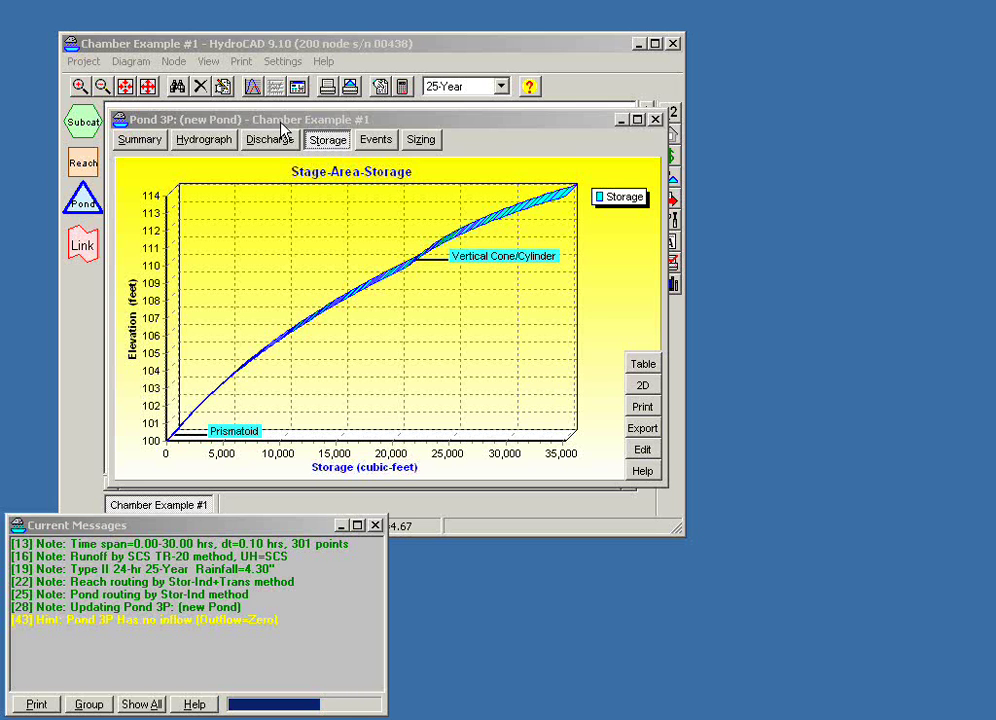
Start a new storage volume in pond 3P's fifth storage row, and read the help on storage types and Pipe Storage
left_click(642, 449)
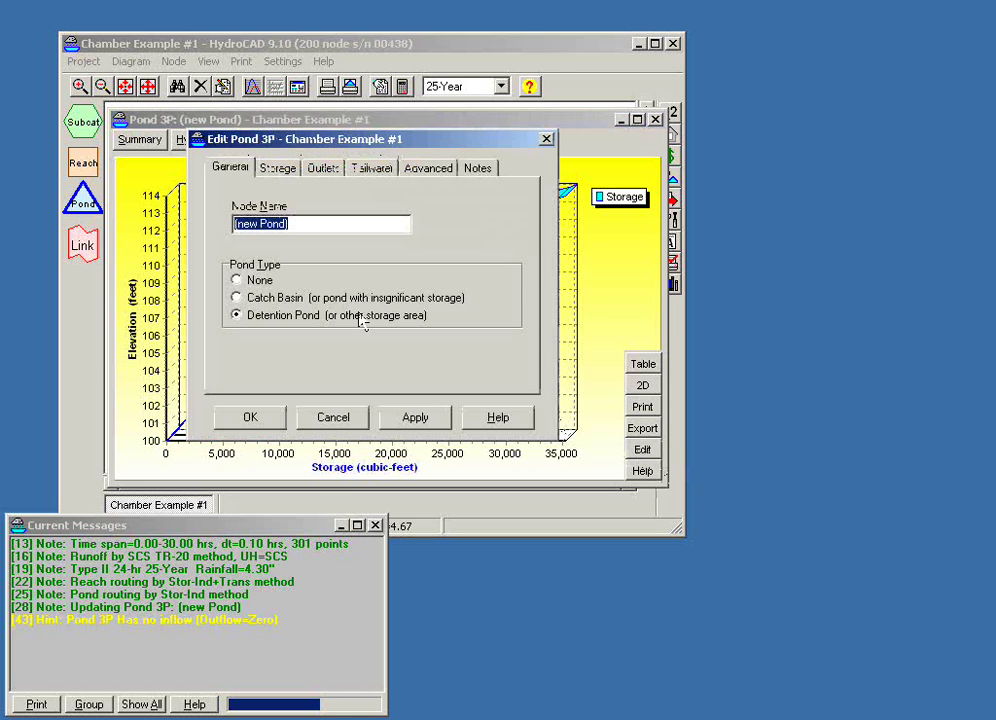
left_click(281, 170)
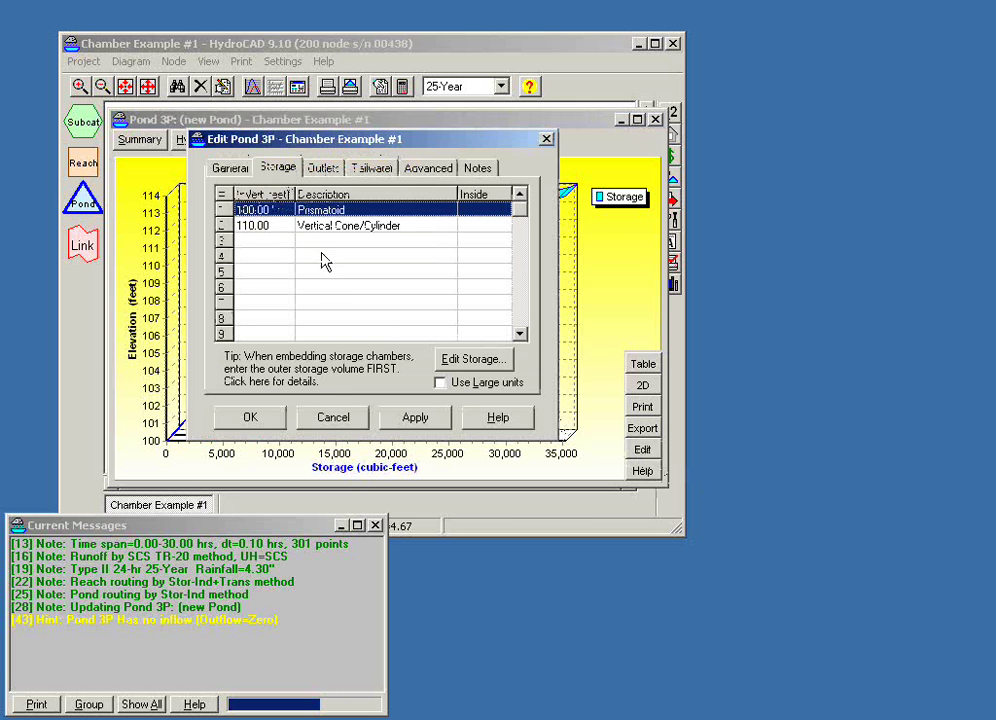
double_click(327, 272)
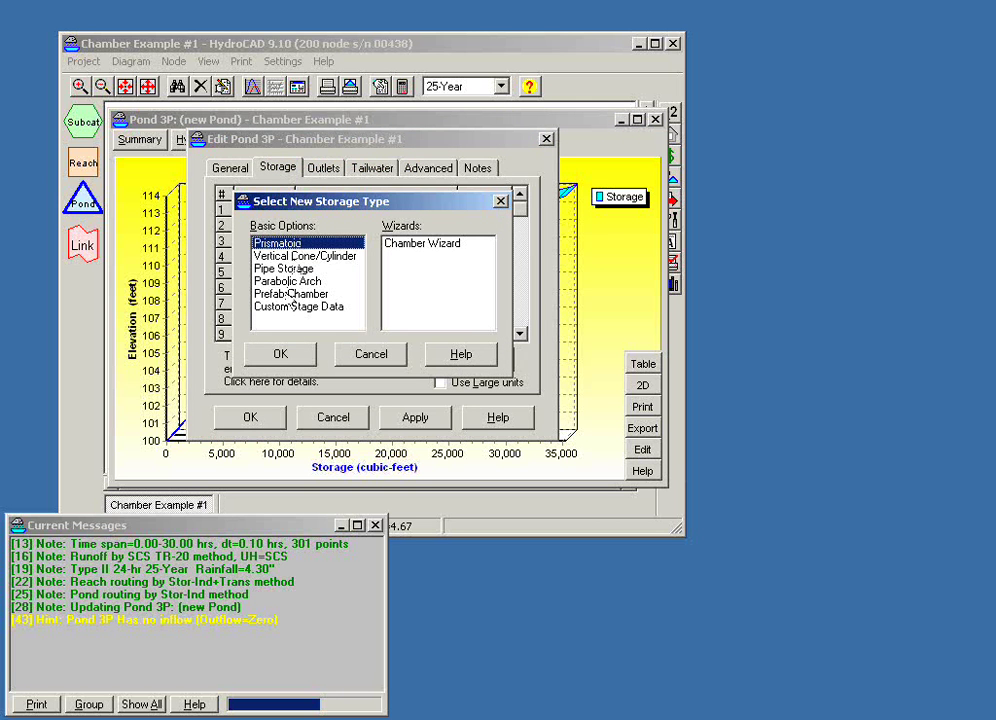
left_click(460, 353)
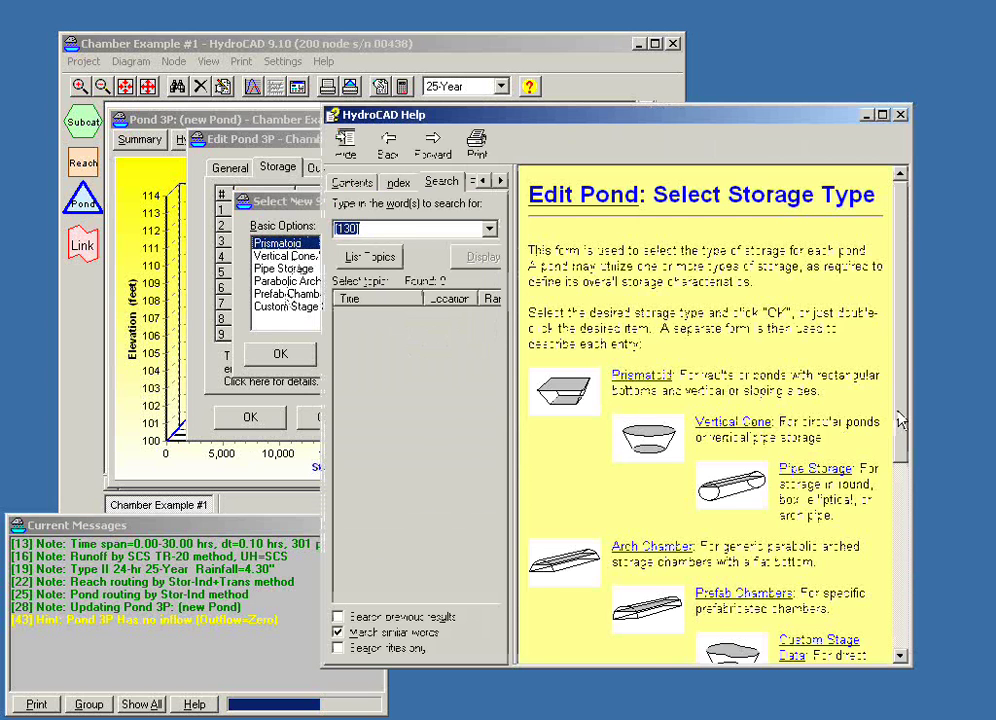
left_click_drag(899, 420, 911, 483)
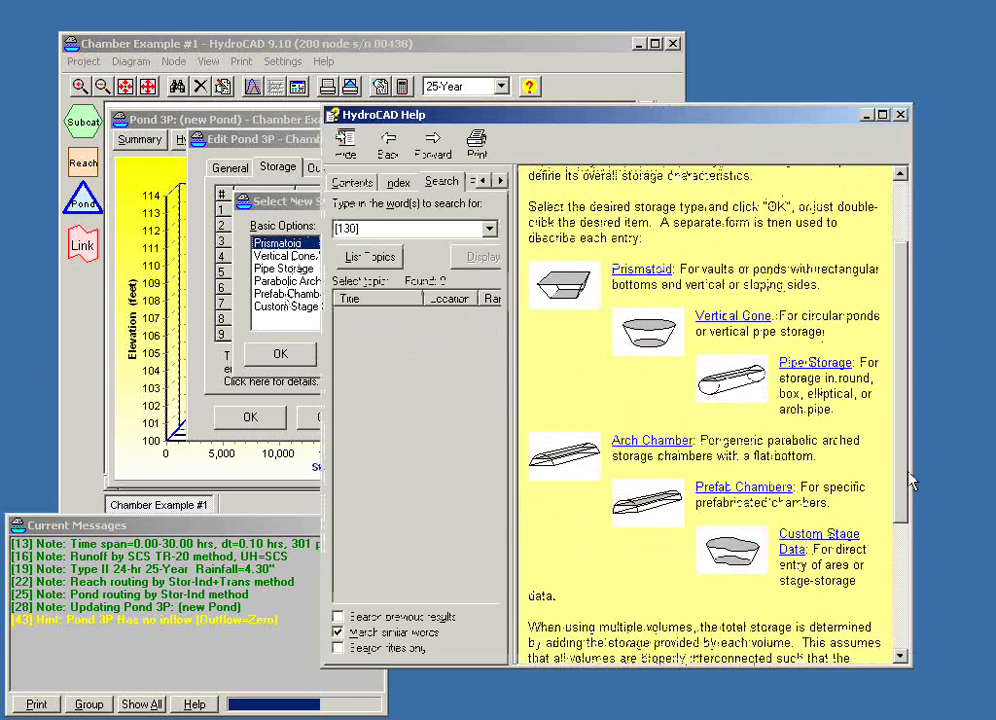
left_click(785, 366)
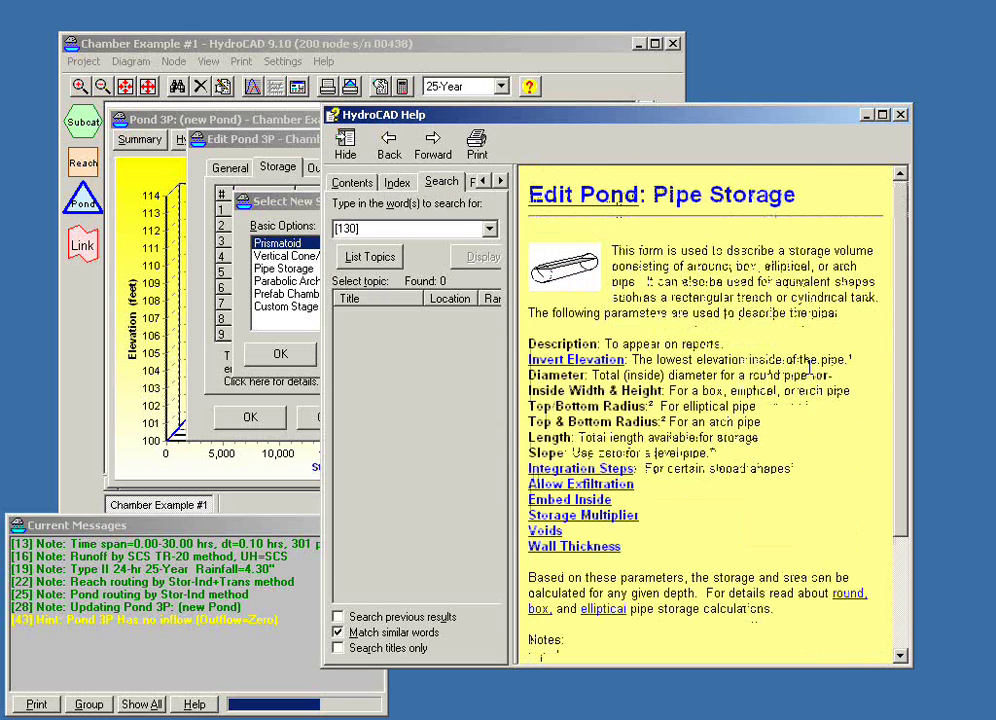
left_click(900, 114)
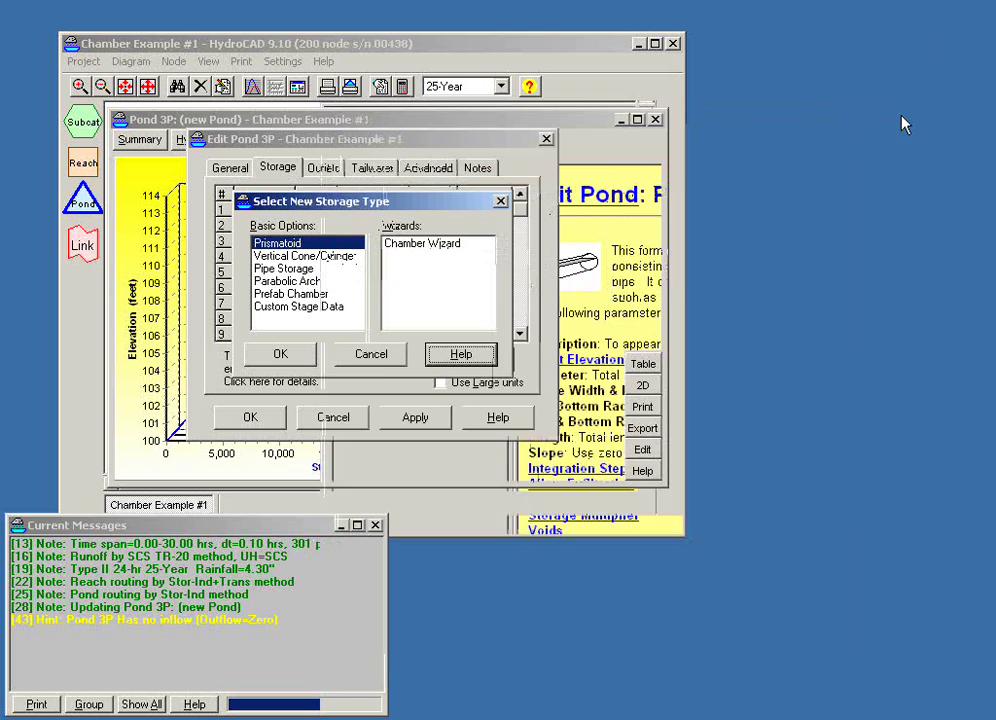
Review the Pipe Storage settings and help without adding the volume, and close pond 3P's editor and report window
double_click(280, 269)
left_click(454, 438)
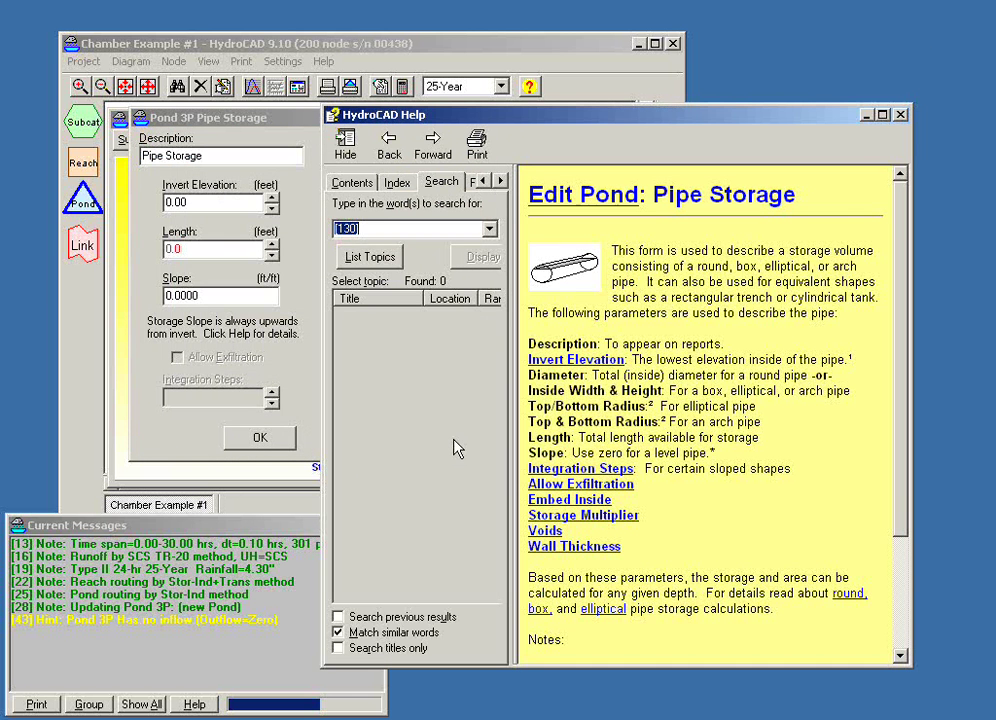
left_click(902, 115)
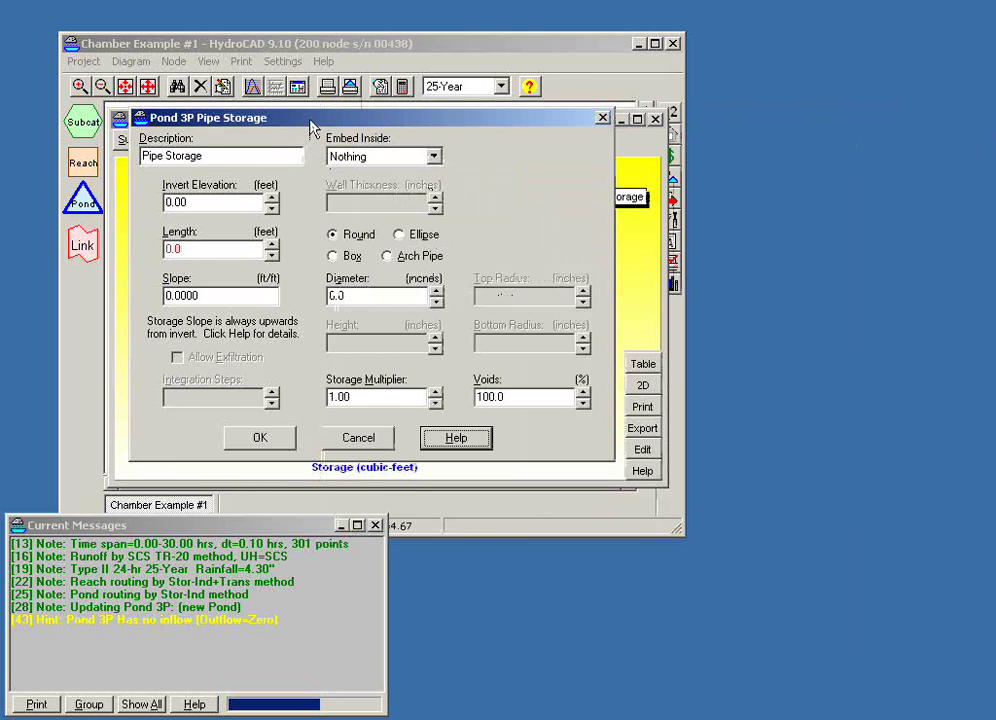
left_click_drag(313, 125, 400, 245)
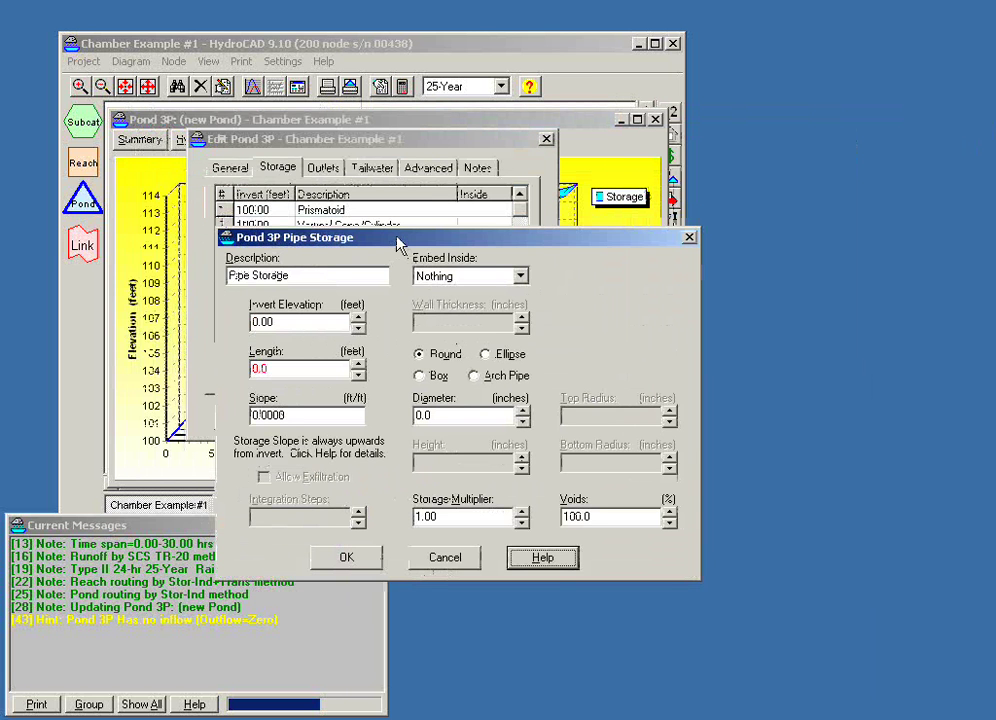
left_click_drag(413, 238, 500, 252)
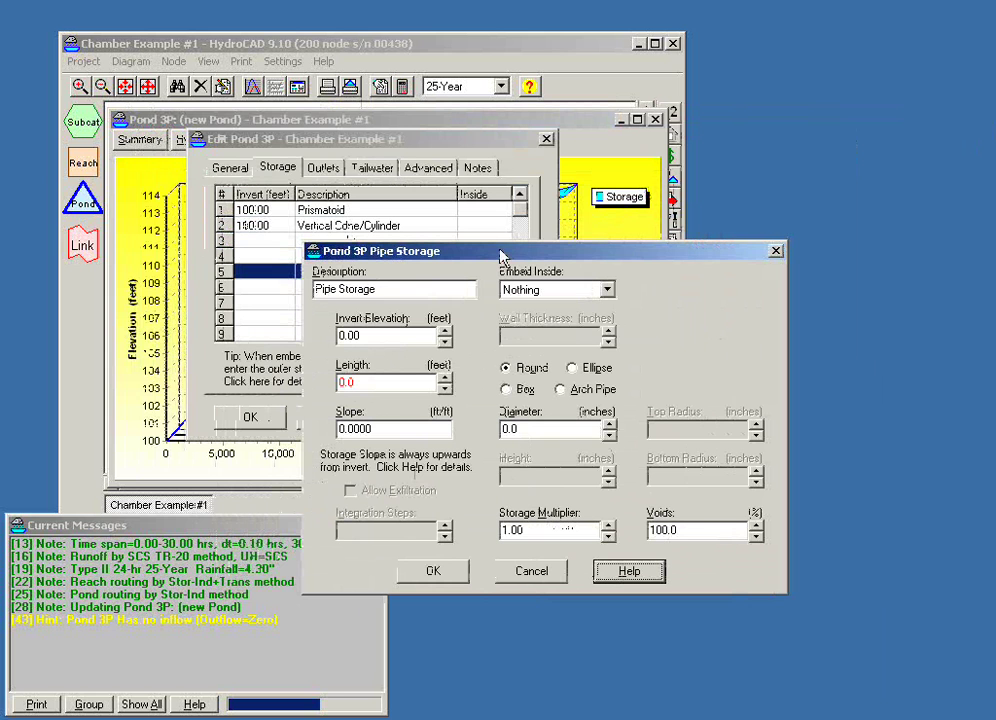
left_click(530, 571)
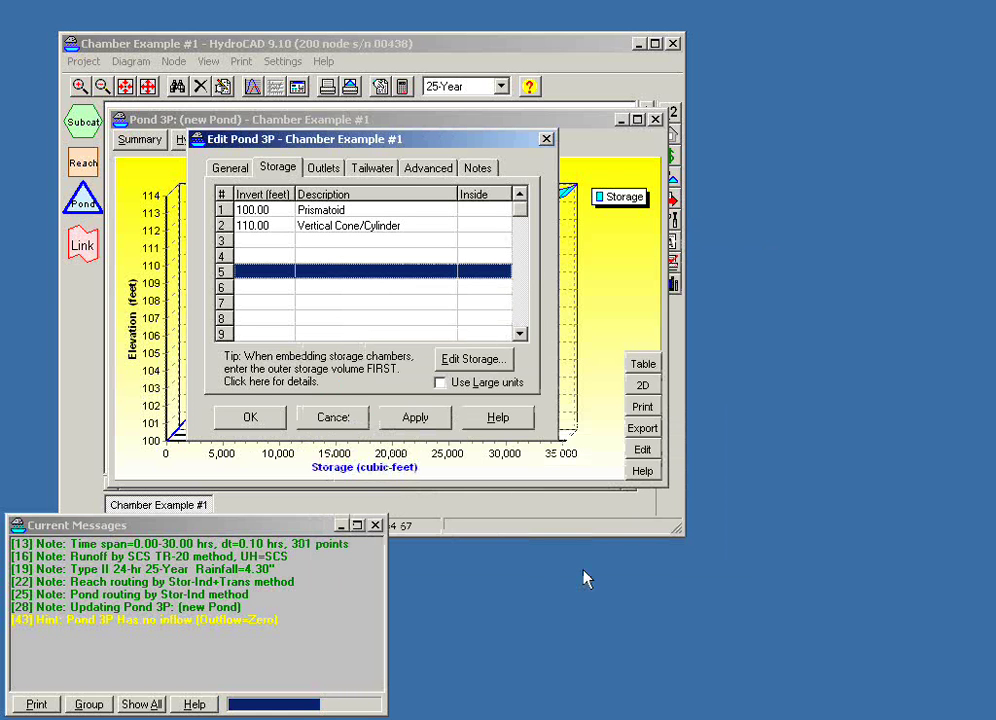
left_click(325, 416)
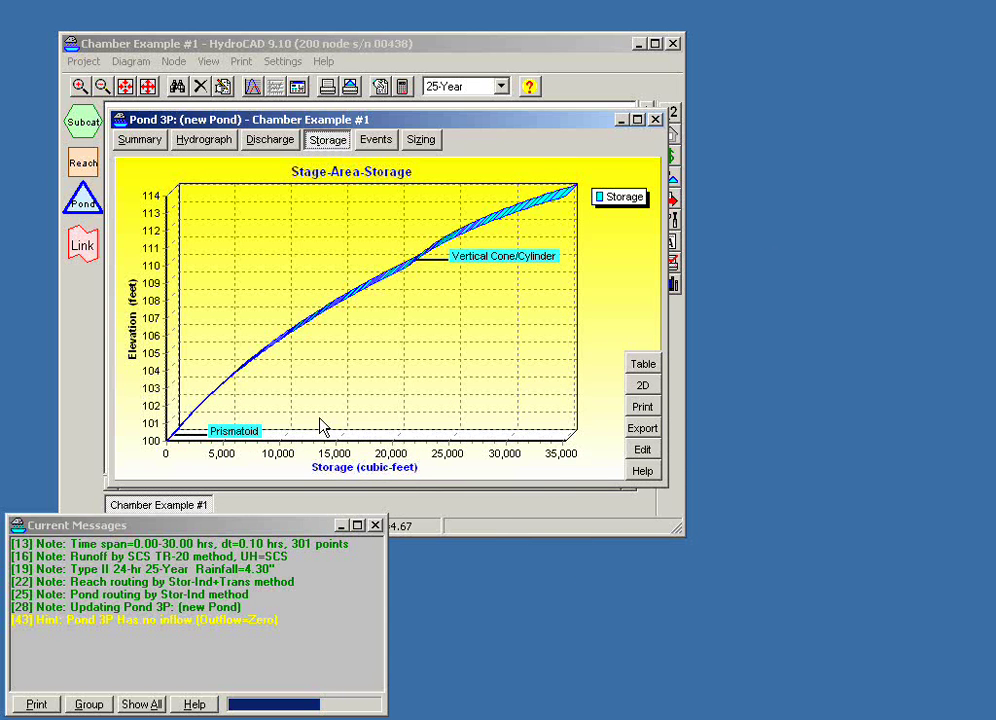
left_click(656, 120)
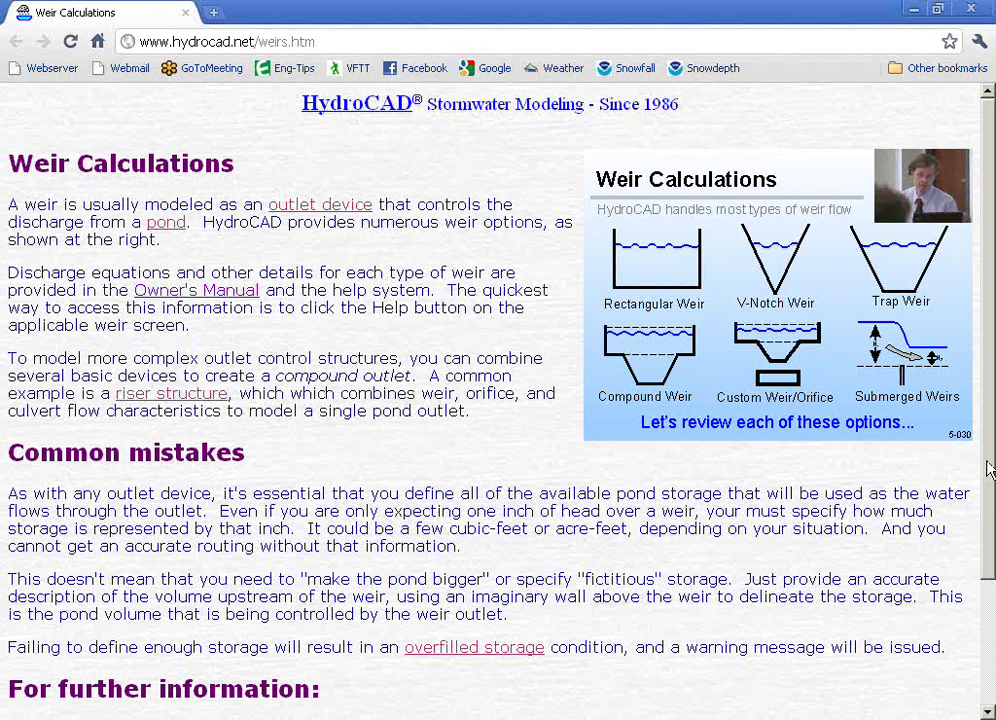
In the Chrome browser, read HydroCAD's Weir Calculations page and its linked compound weirs article, and return to the main weir page
left_click_drag(985, 467, 988, 605)
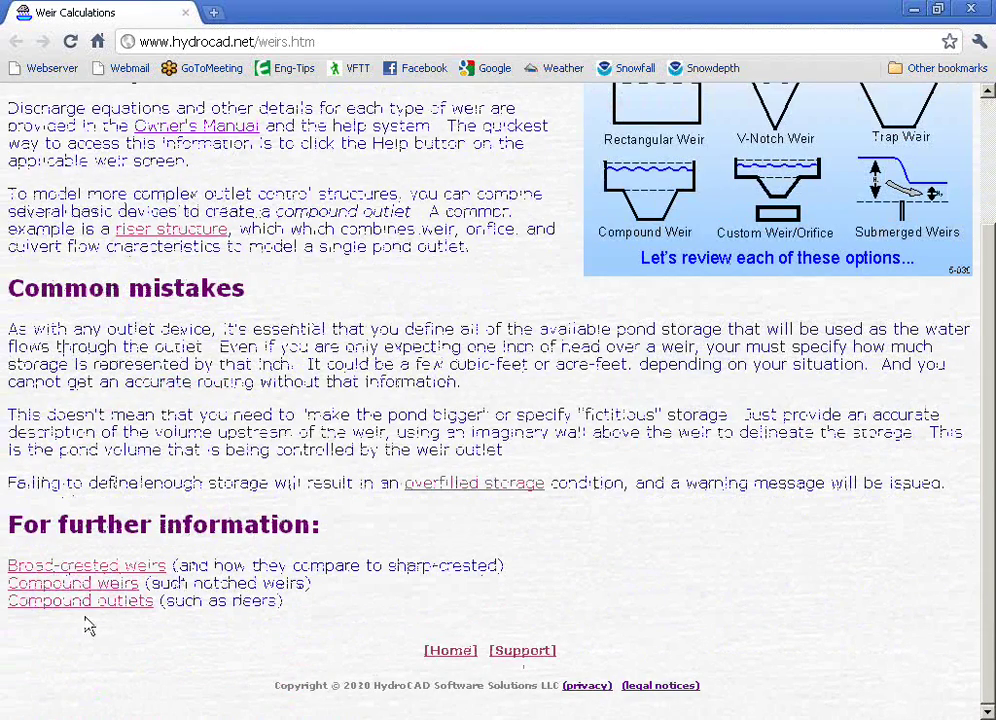
left_click(73, 586)
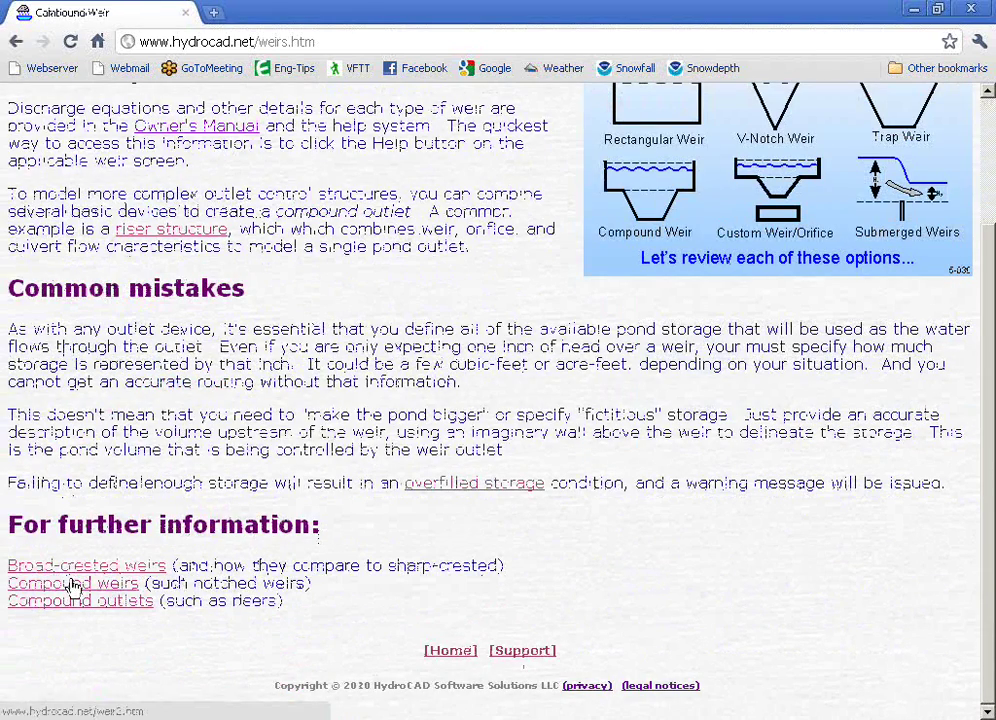
scroll(70, 588, "down", 5)
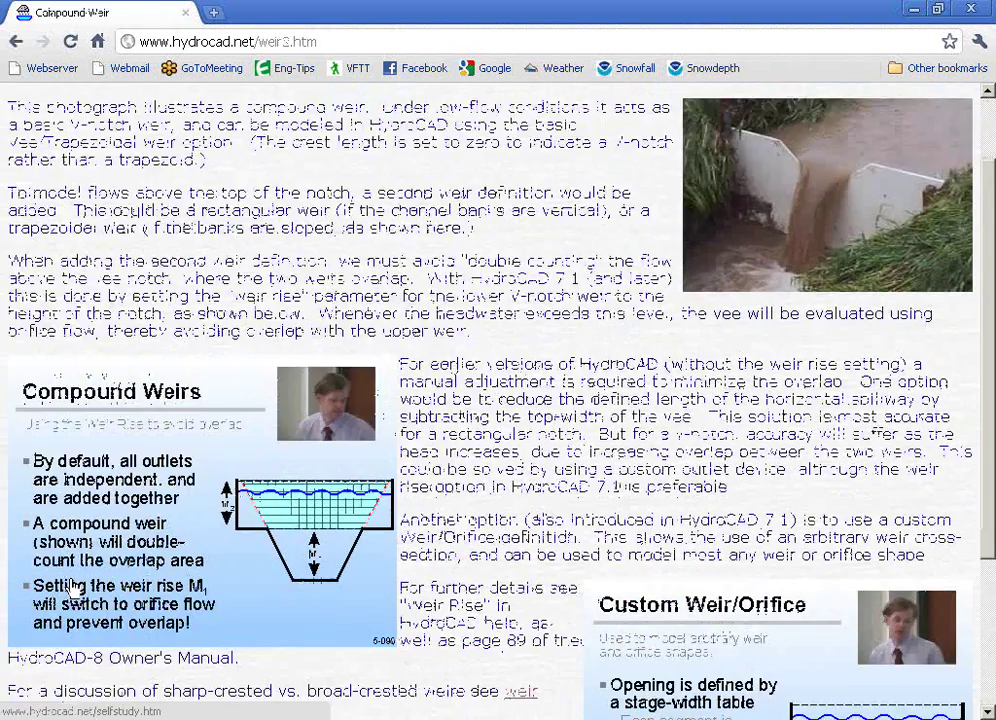
key("alt+Left")
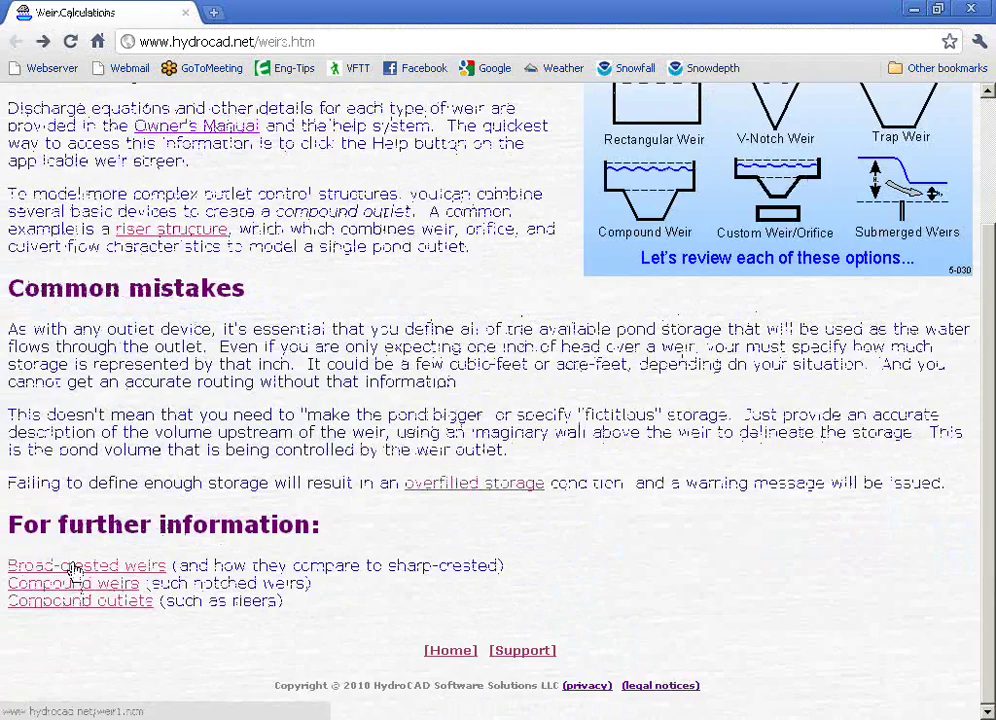
Open the broad-crested weirs article, read about the sample mill pond dam, and close the browser
left_click(73, 567)
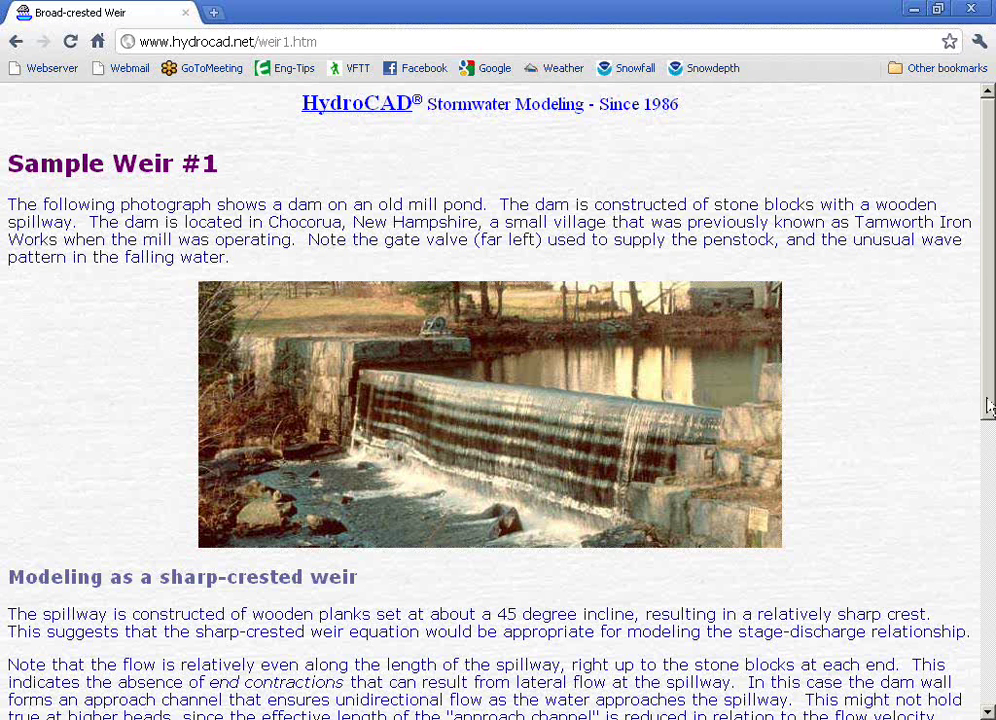
left_click_drag(989, 406, 990, 430)
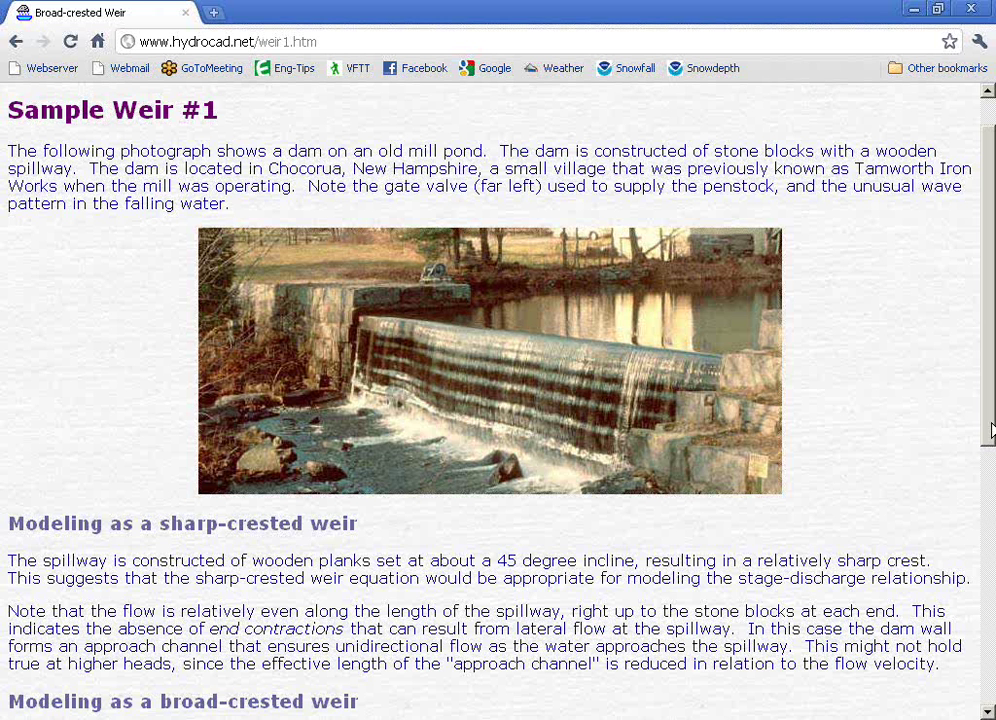
left_click(969, 10)
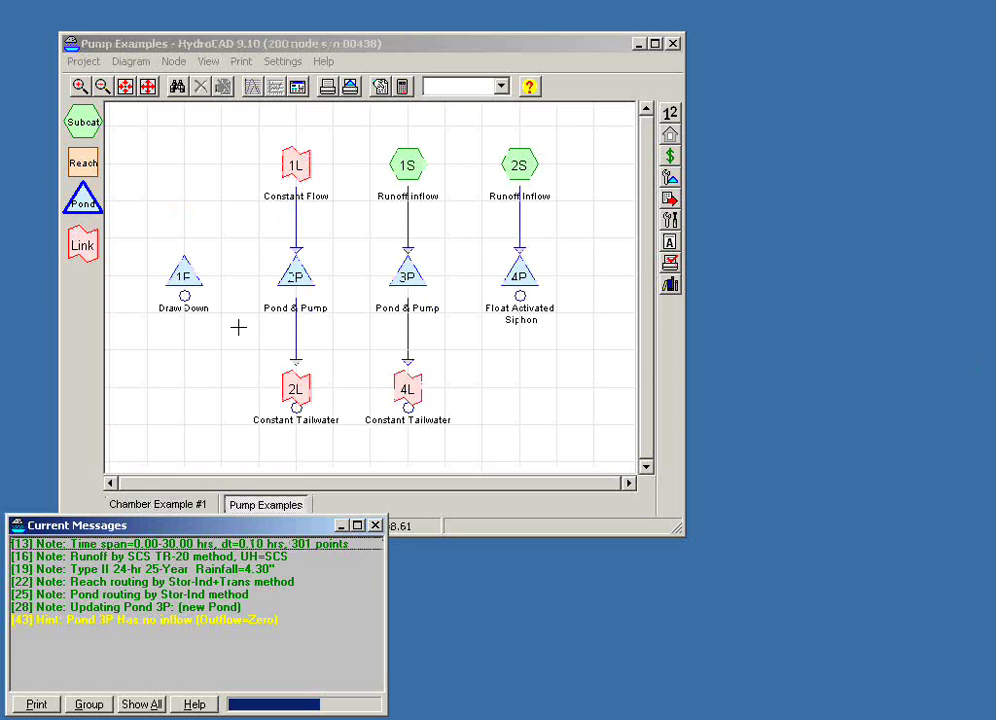
left_click_drag(367, 281, 462, 311)
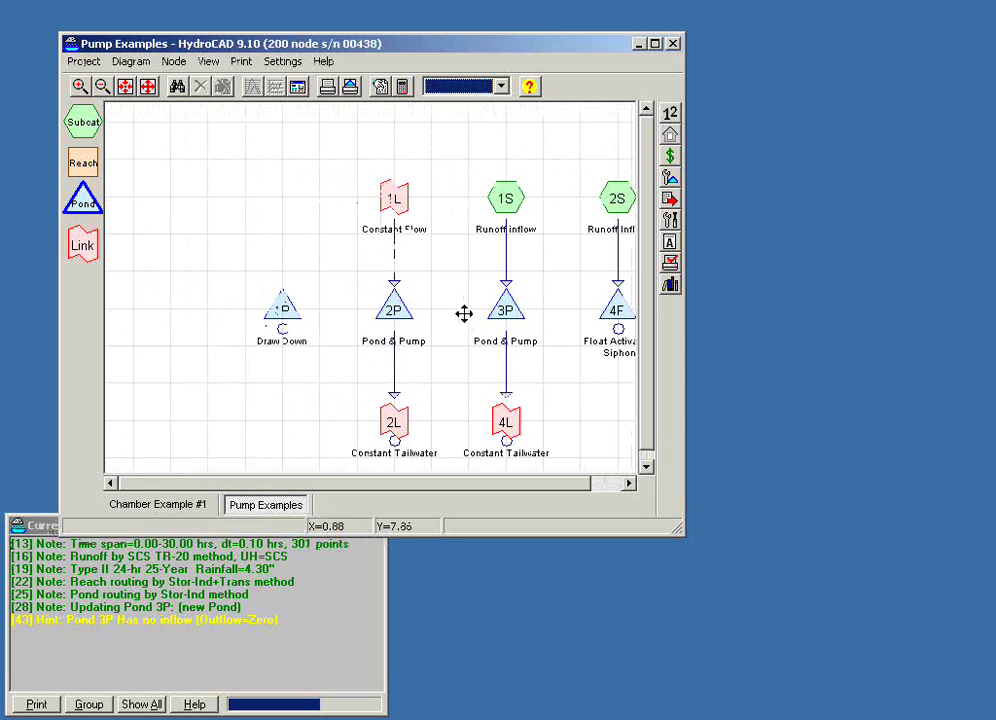
Add a new pond node to the upper-left area of the routing diagram and set its pond type to Catch Basin
left_click_drag(90, 226, 197, 166)
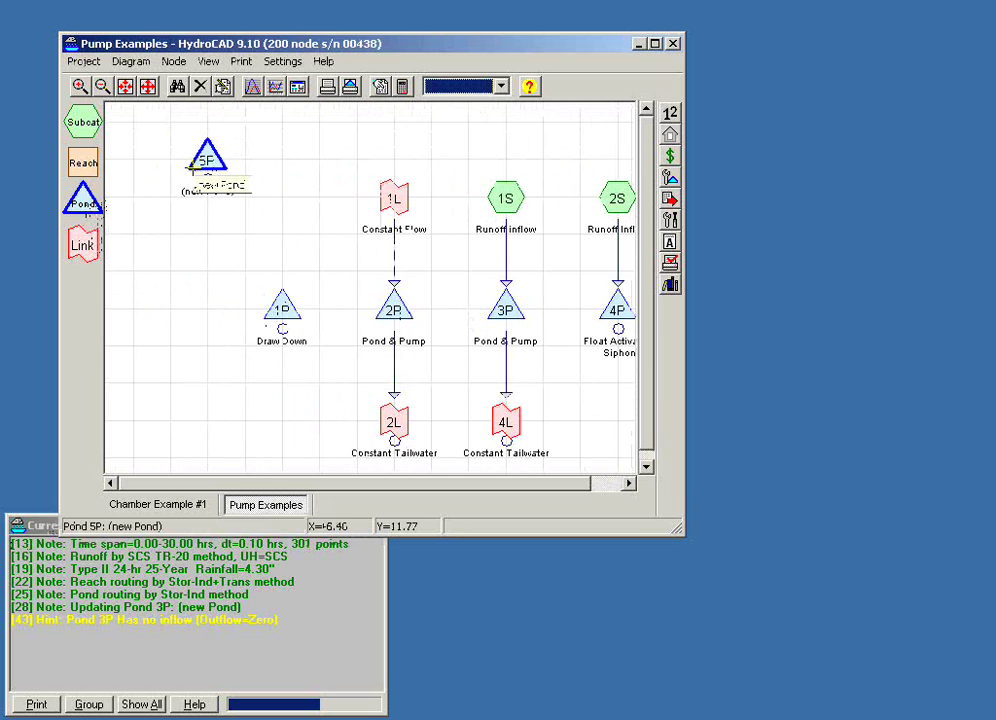
double_click(203, 168)
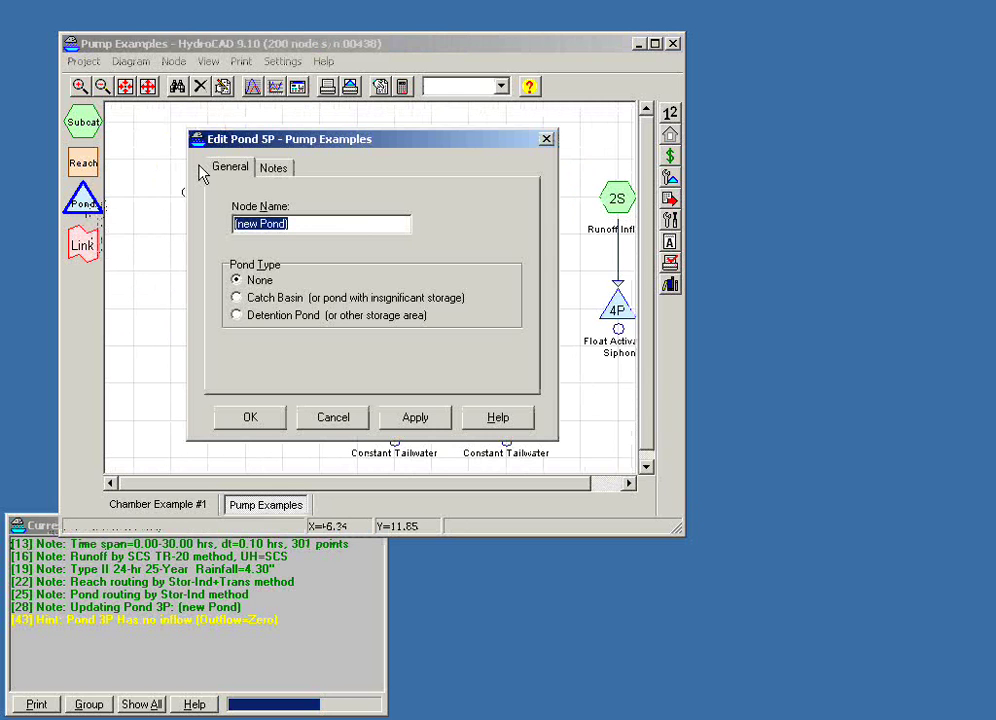
left_click(237, 299)
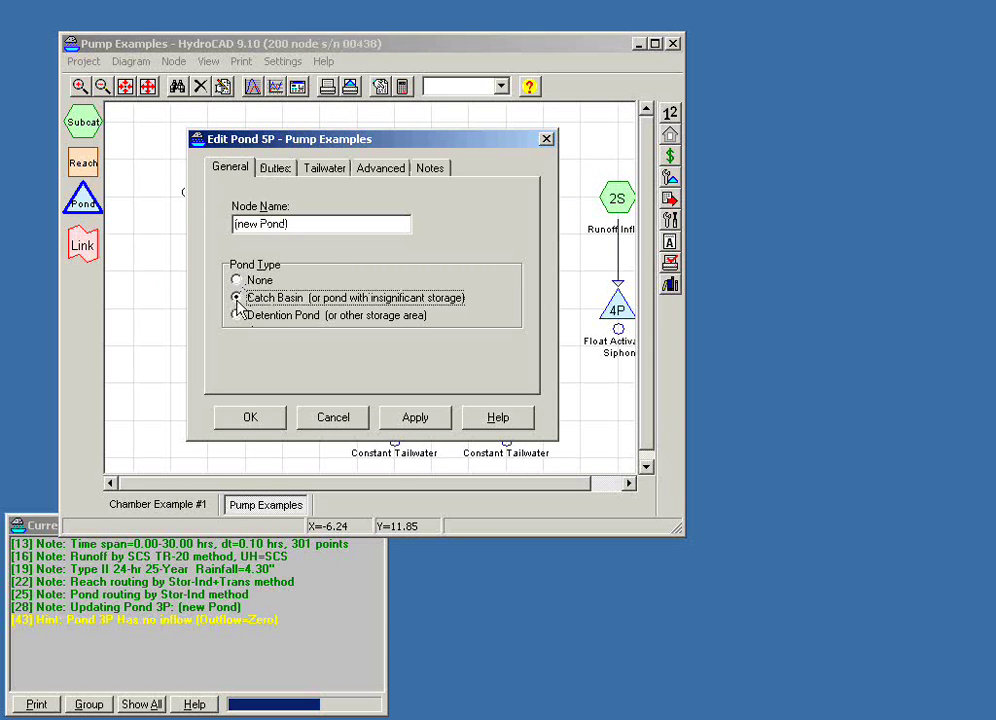
left_click(237, 314)
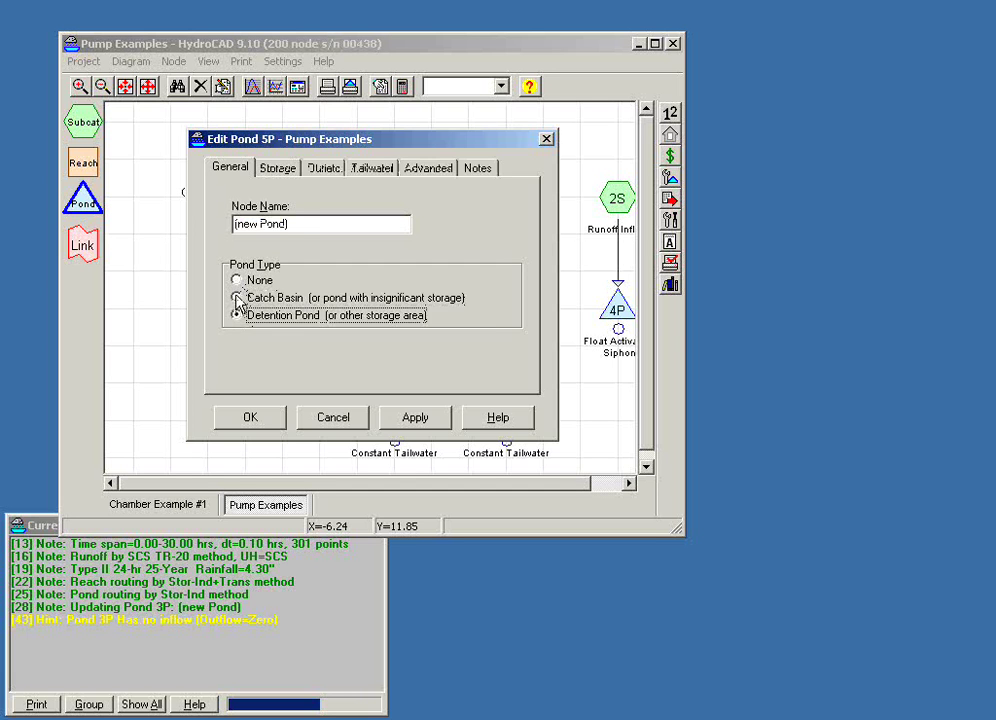
left_click(237, 298)
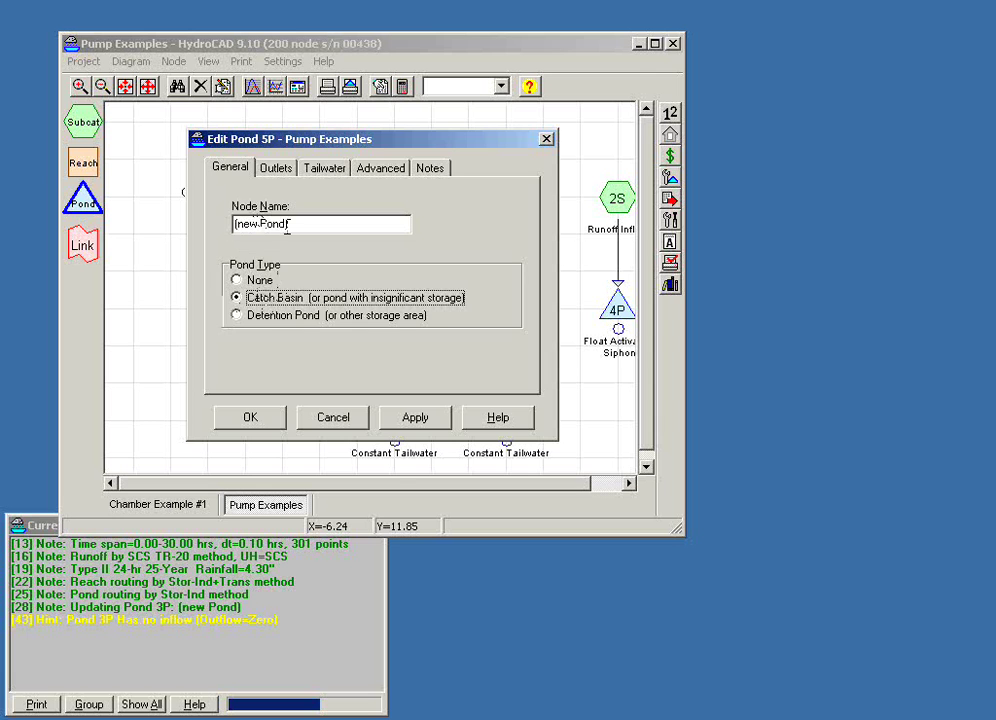
Start a Sharp-Crested Vee/Trap Weir outlet in the second outlet row of pond 5P
left_click(272, 170)
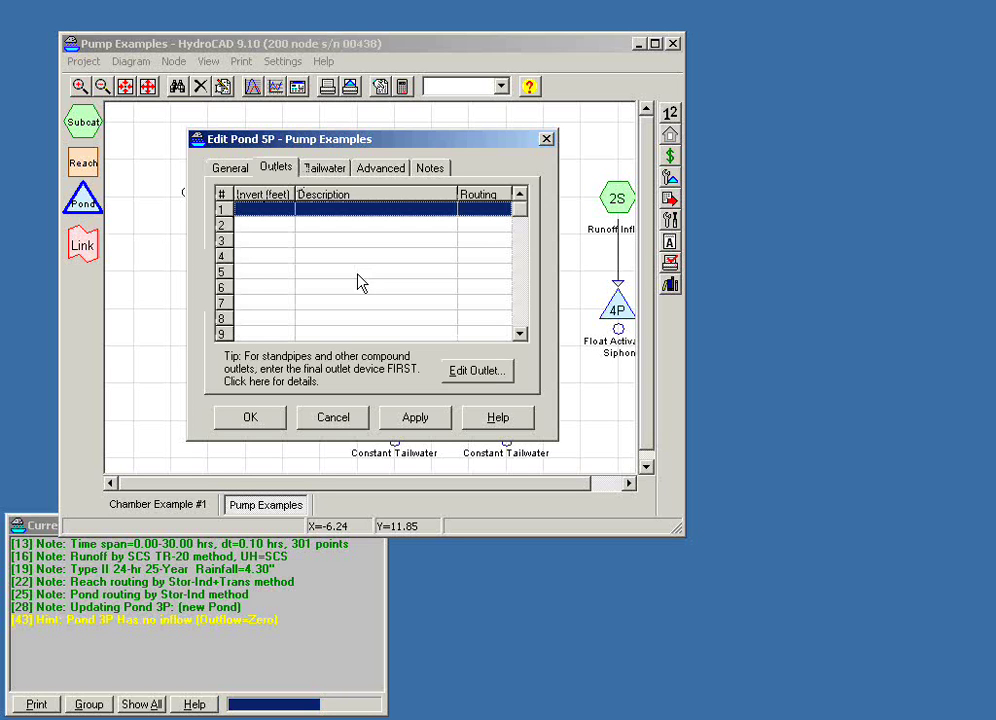
left_click(361, 245)
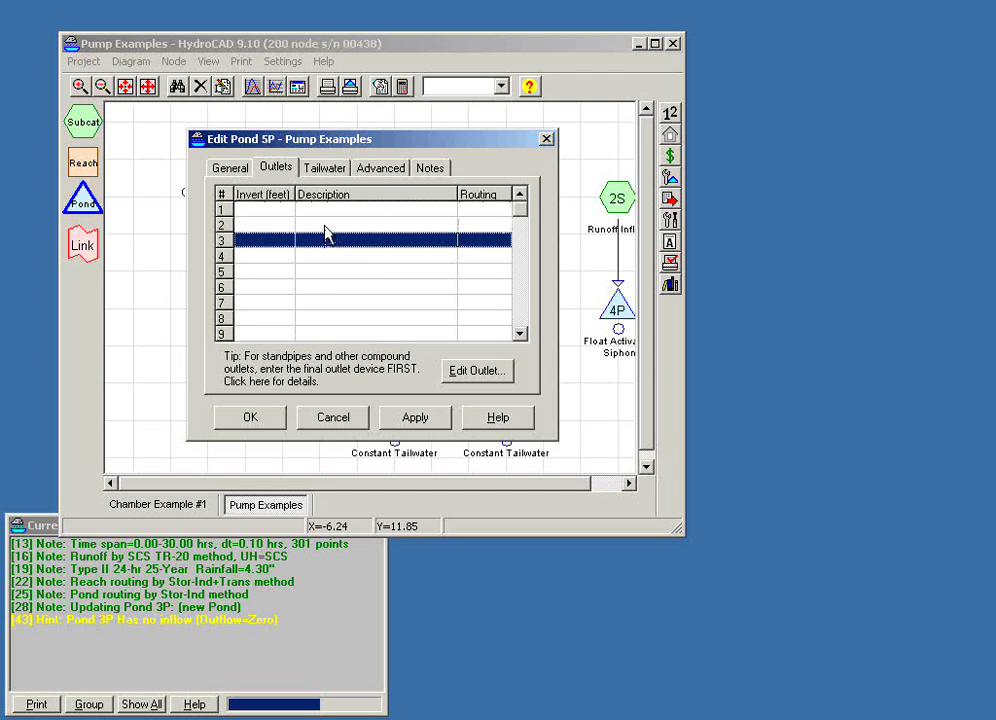
double_click(324, 226)
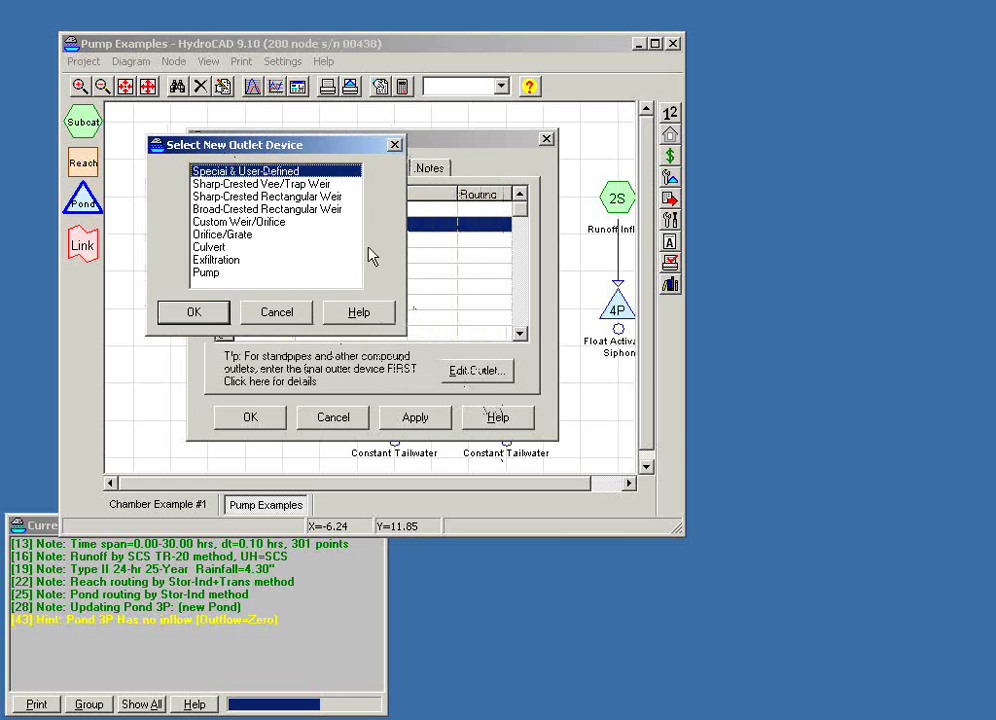
left_click_drag(318, 146, 488, 272)
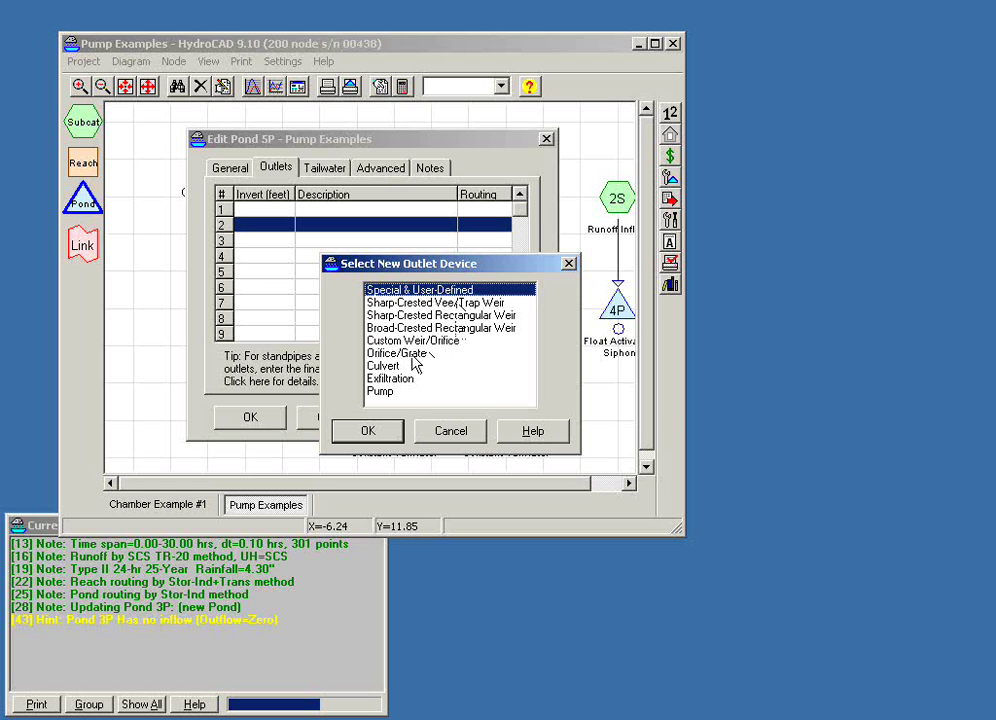
left_click(410, 303)
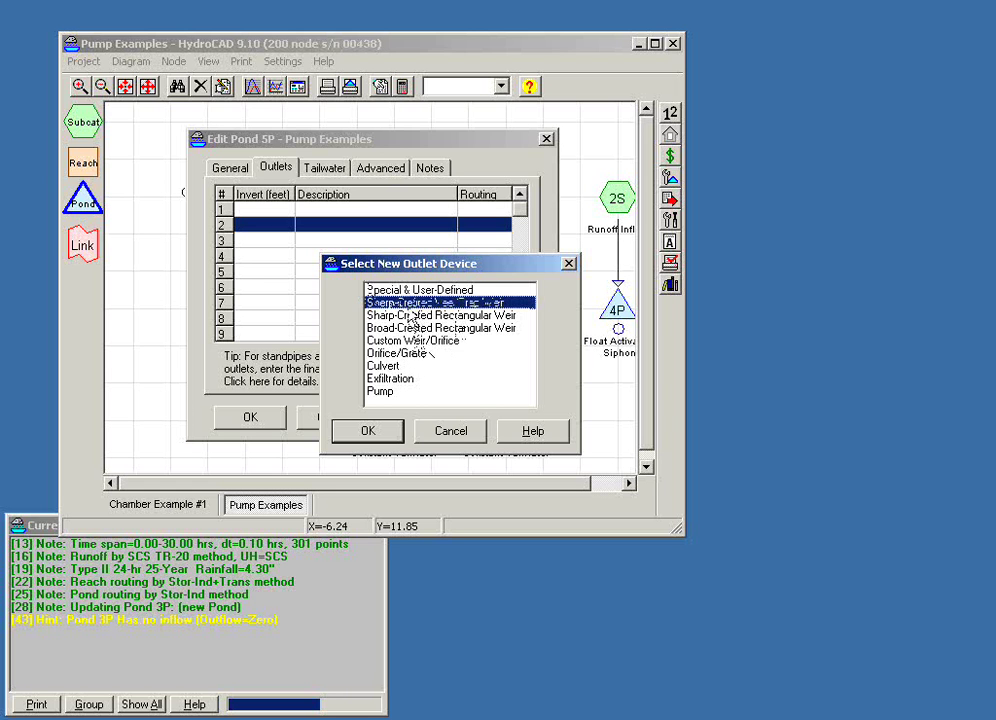
left_click(369, 431)
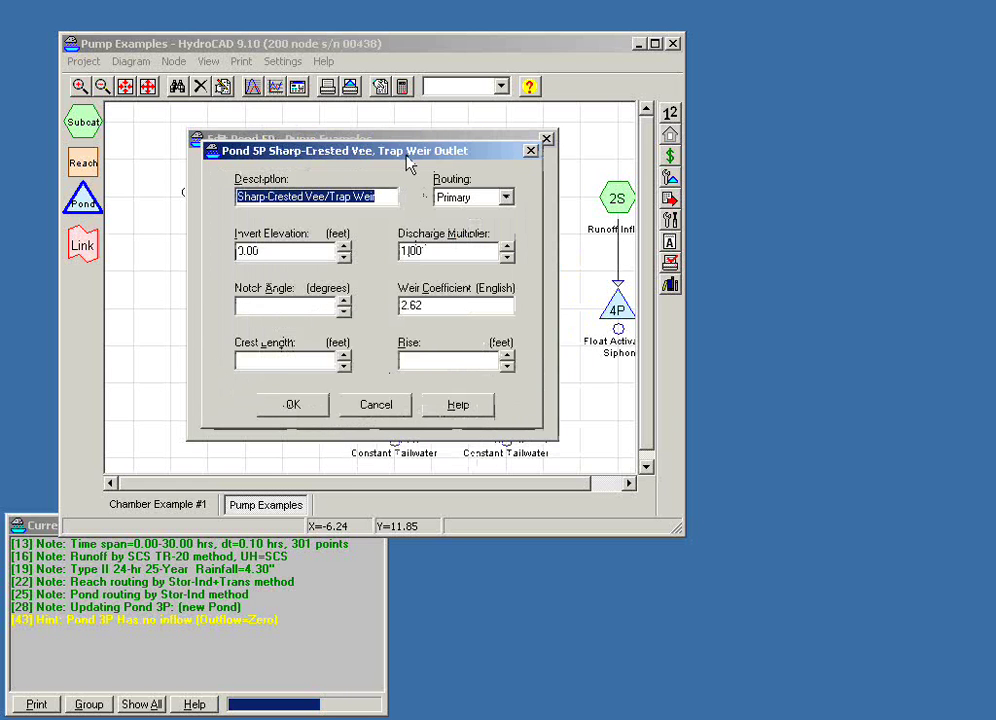
Set the Vee/Trap weir's invert elevation to 100 feet
left_click_drag(402, 153, 599, 300)
key("Tab")
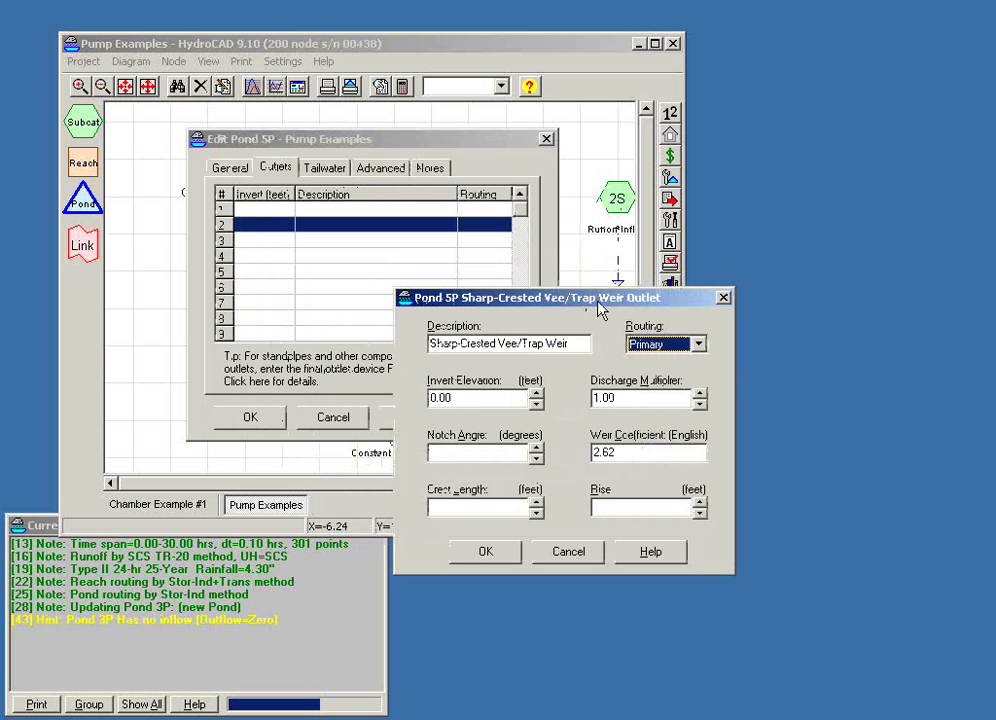
key("Tab")
type("100")
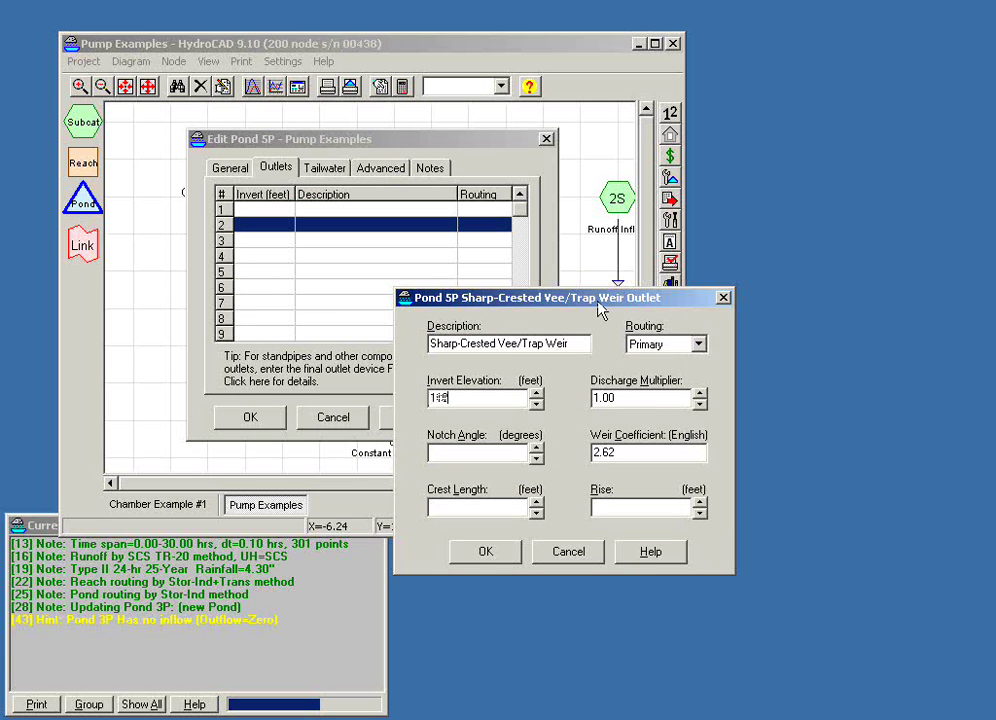
key("Tab")
key("Tab")
Read the help on the Sharp-Crested Vee/Trap Weir form and its linked weir calculations topic
left_click(652, 553)
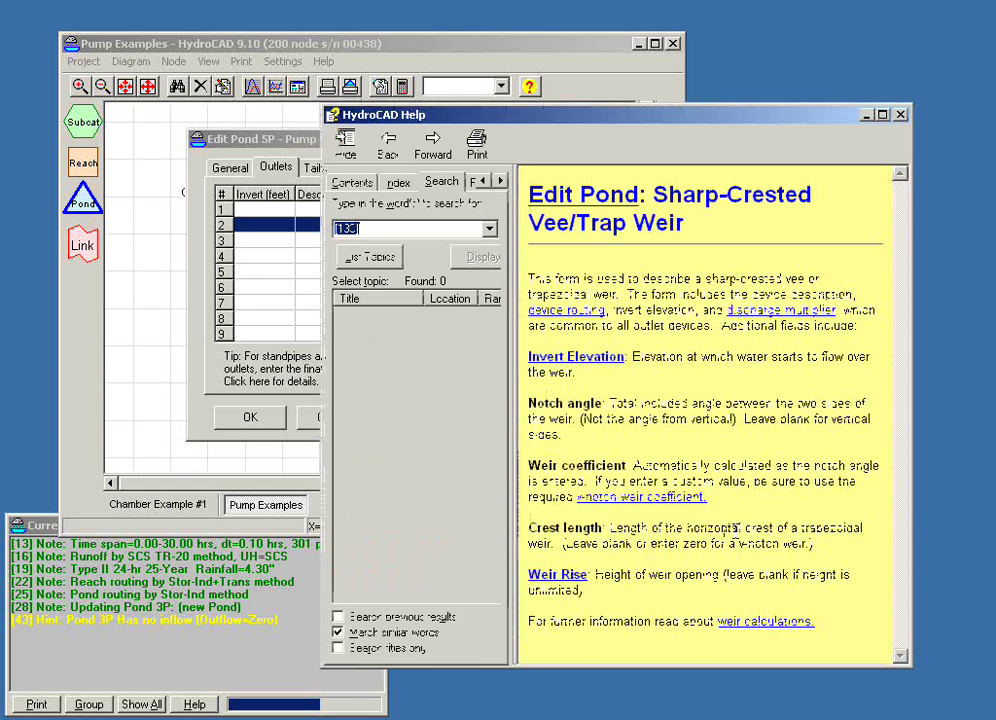
left_click(735, 621)
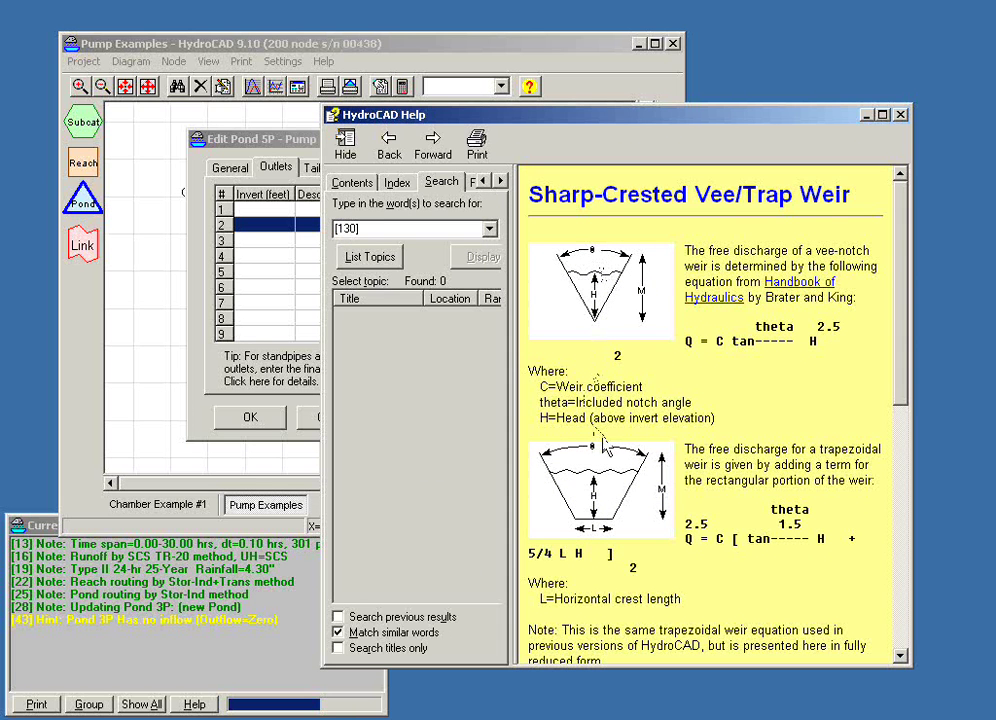
left_click(901, 116)
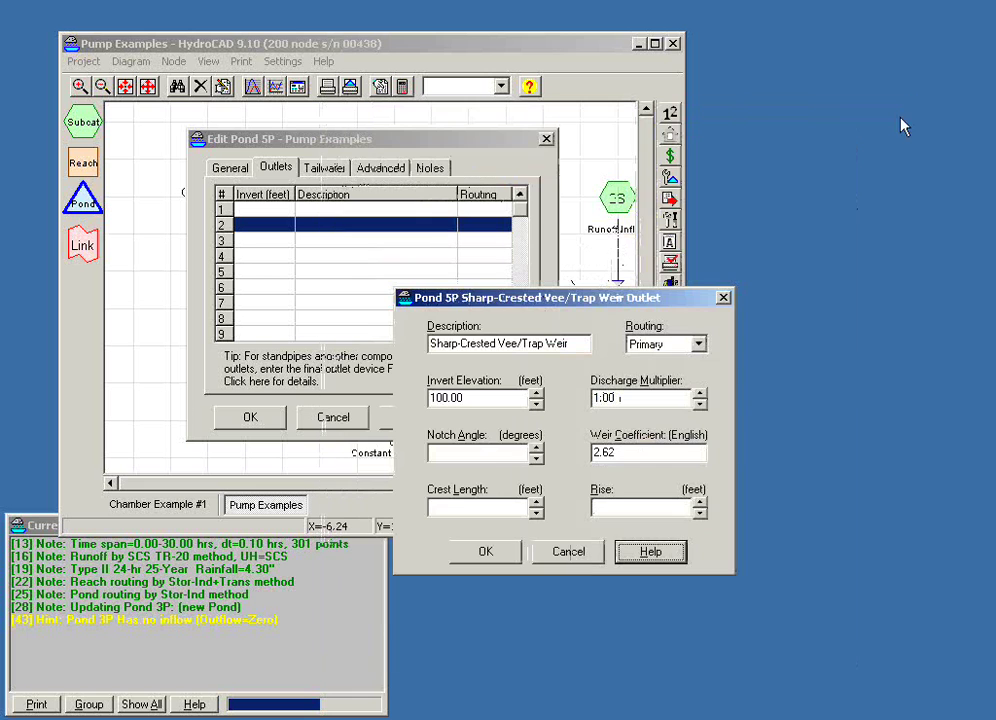
Set the Vee/Trap weir's notch angle to 45 degrees
left_click(485, 454)
type("45")
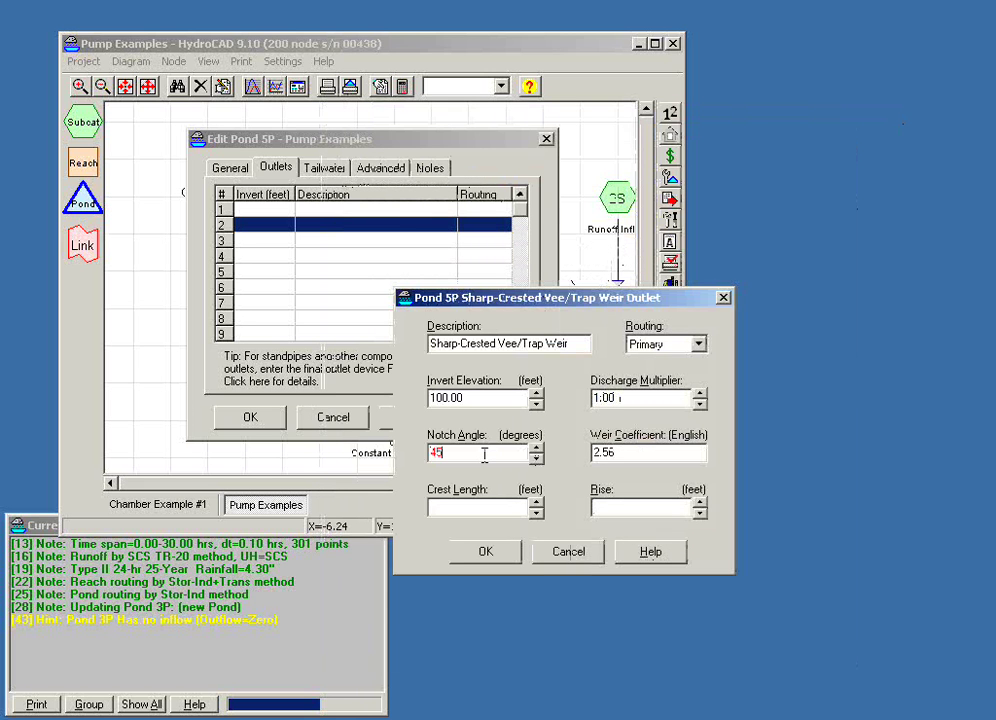
key("Tab")
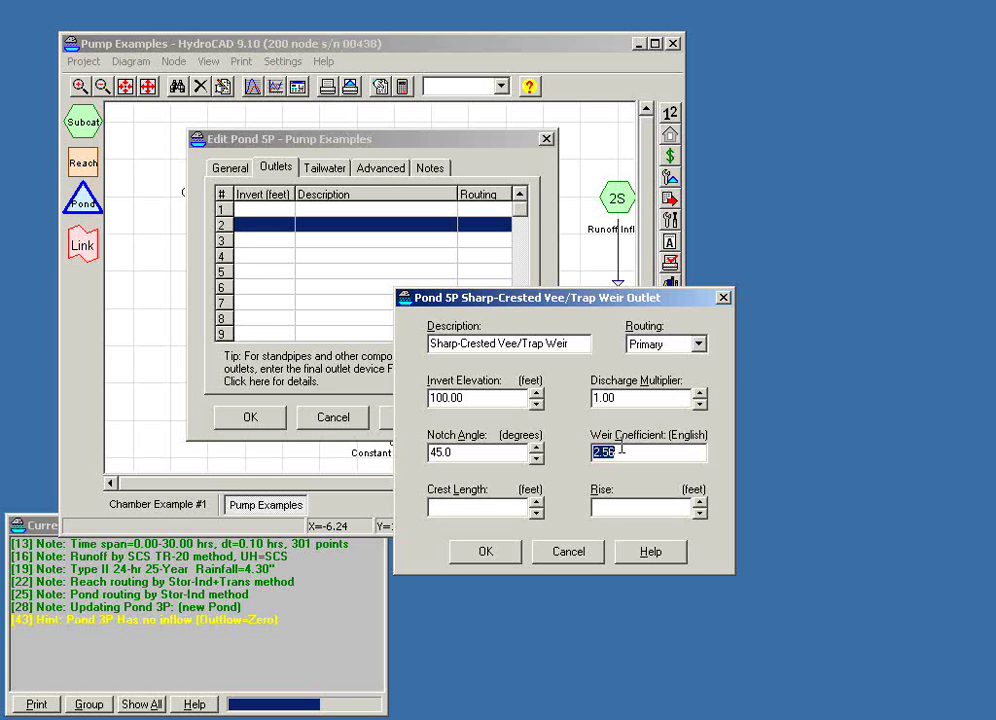
Set the Vee/Trap weir's crest length to 2.0 feet and its rise to 2.00 feet
key("Tab")
type("2.0")
key("Tab")
key("shift+Tab")
type("0.0")
key("Tab")
key("shift+Tab")
type("2.0")
key("Tab")
type("2.00")
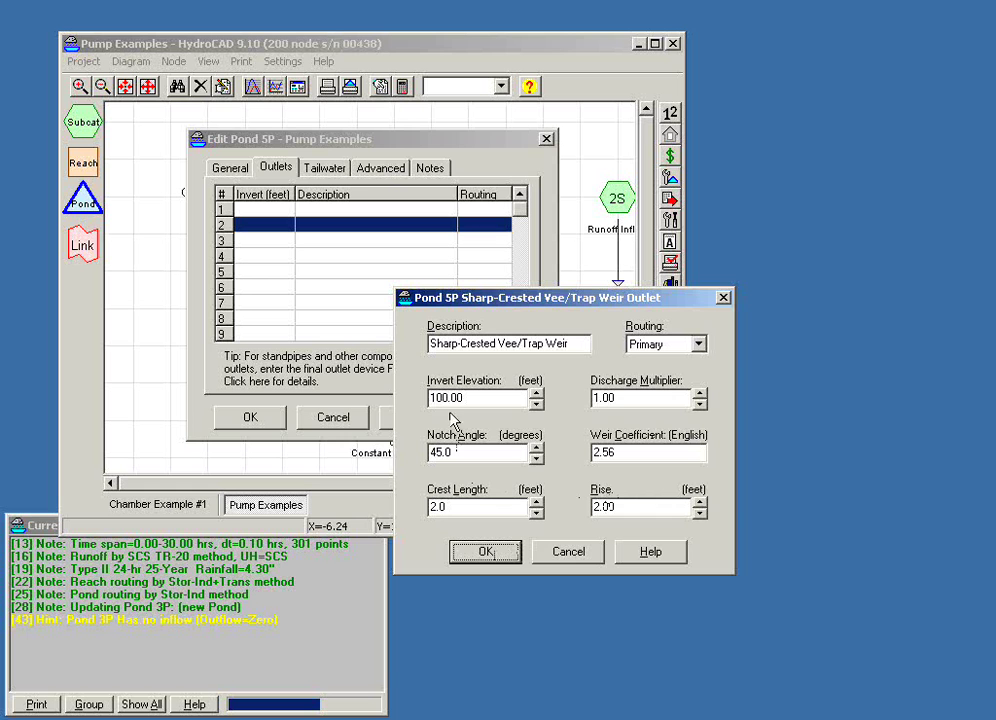
Set the Vee/Trap weir's discharge multiplier to 4
left_click_drag(619, 397, 548, 408)
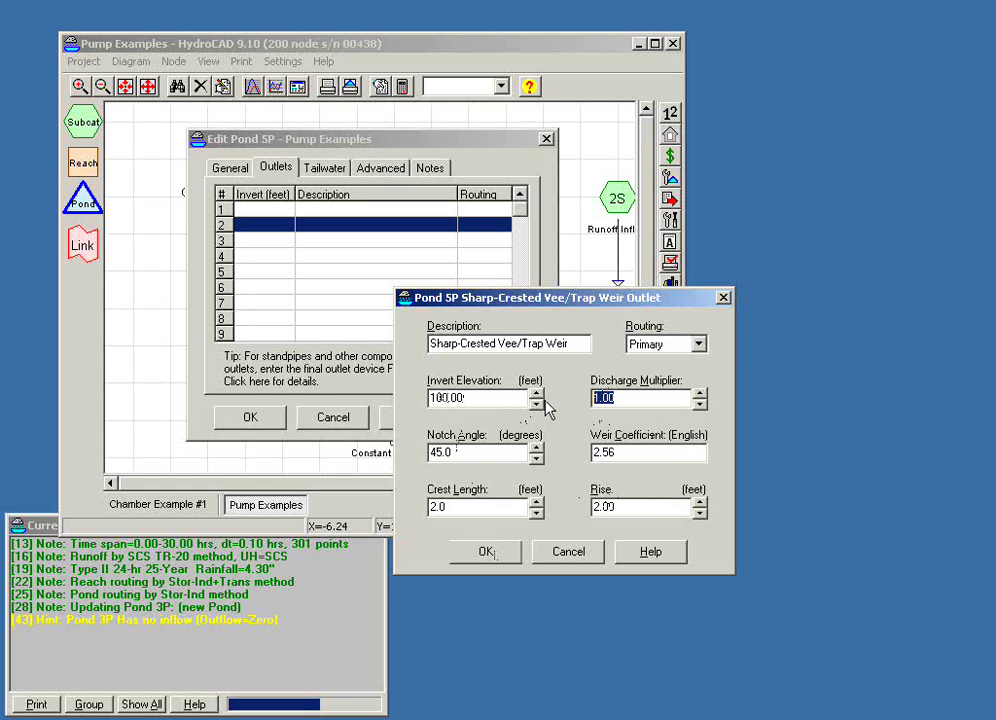
type("4")
key("Tab")
Set the Vee/Trap weir's crest length to 1 foot and its rise to 1 foot
key("Tab")
key("Tab")
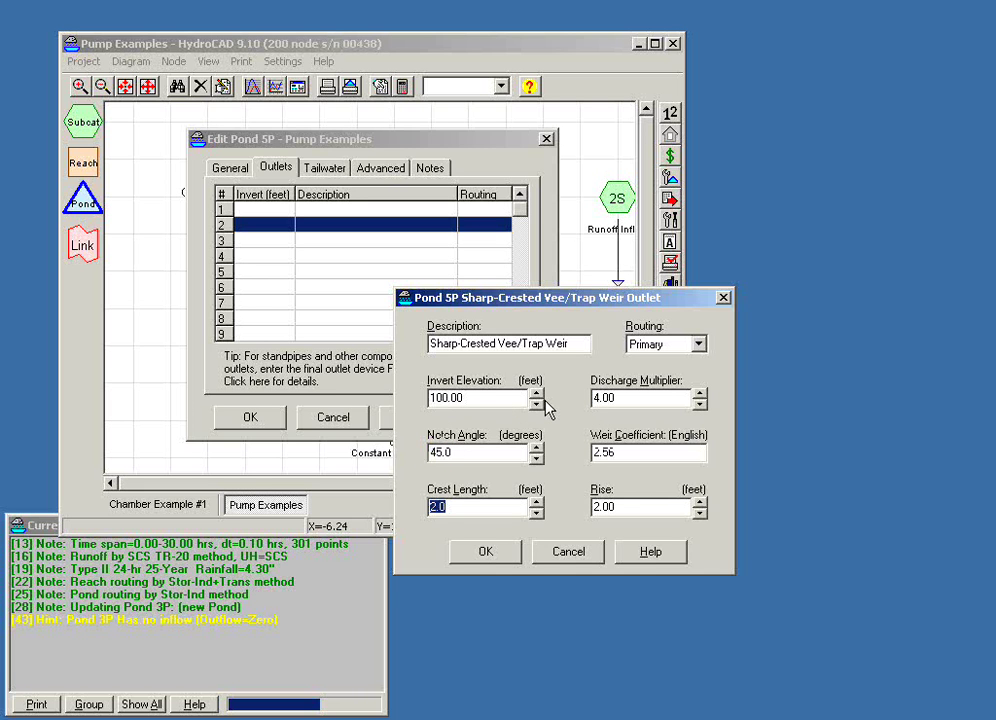
type("1")
key("Tab")
type("1")
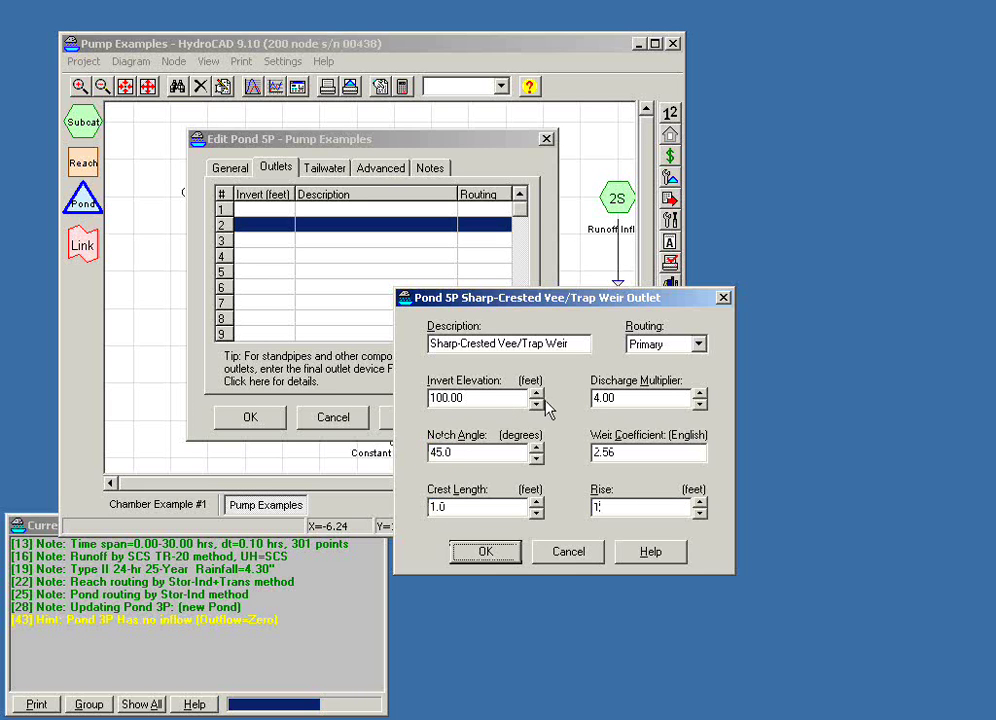
key("Tab")
Change the Vee/Trap weir's description to Notch and accept the outlet
left_click_drag(585, 344, 390, 365)
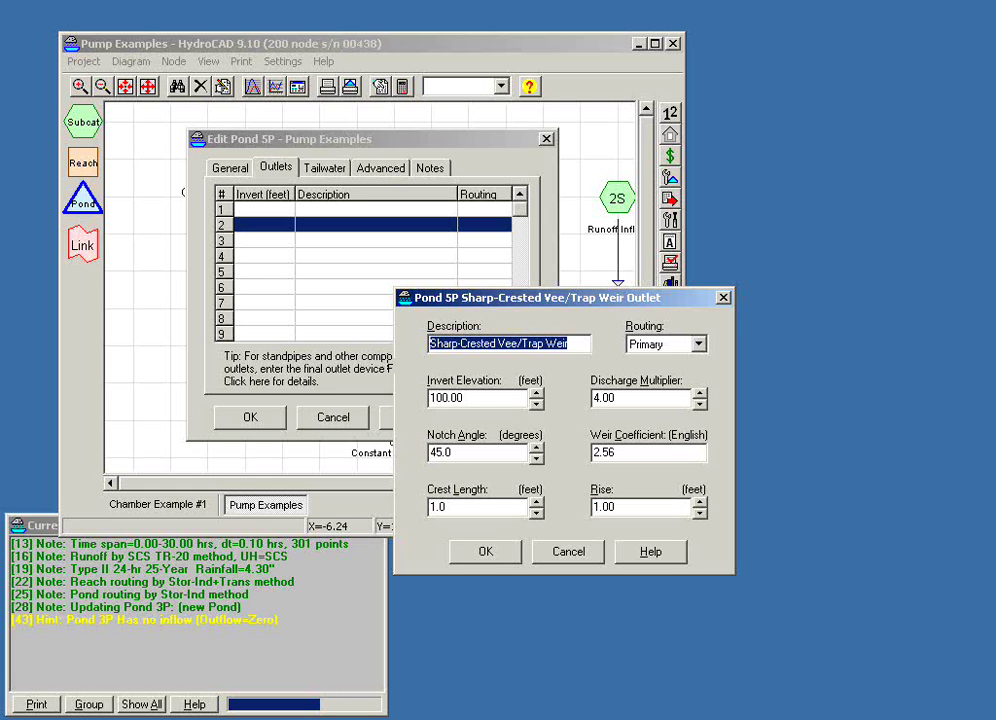
type("Notch")
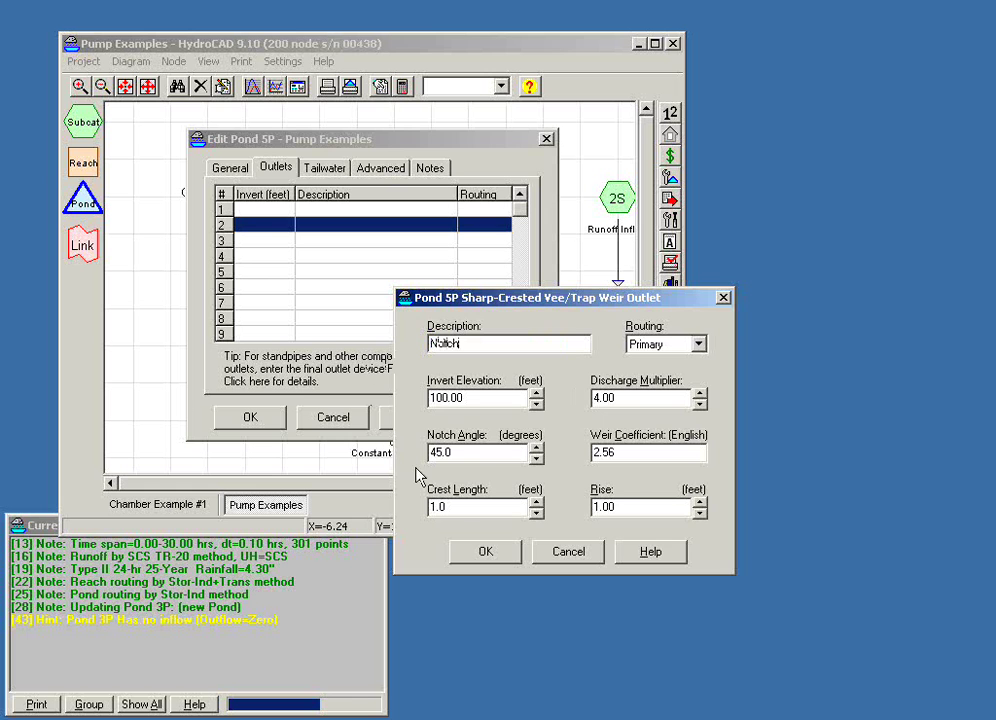
left_click(485, 558)
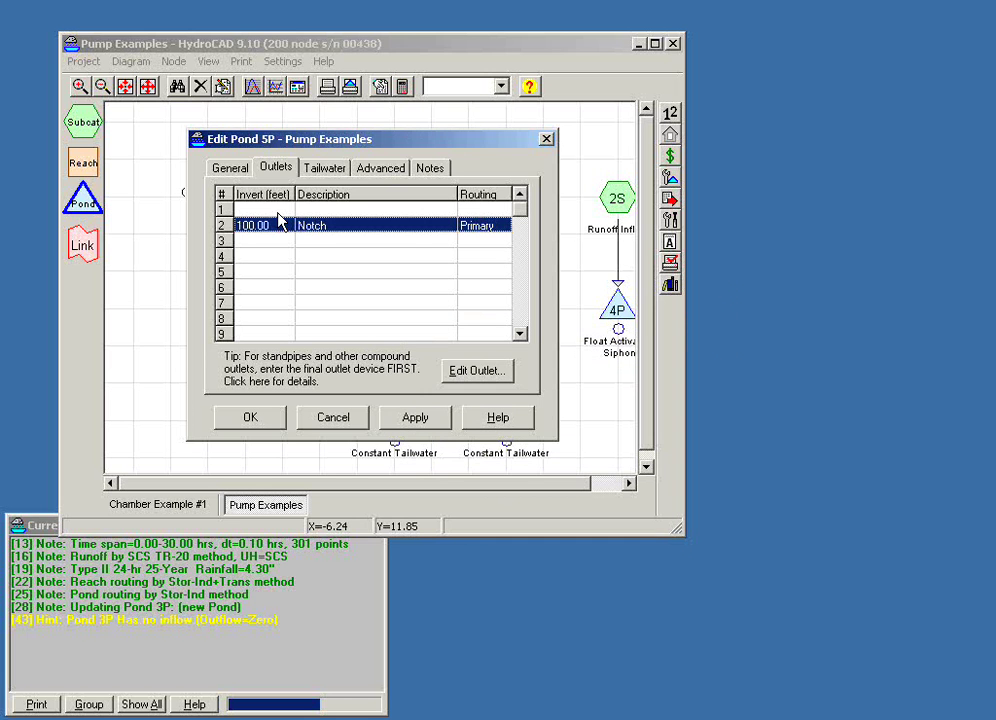
Add a Sharp-Crested Rectangular Weir in pond 5P's first outlet row with an invert elevation of 101 feet and a crest length of 20 feet
double_click(278, 212)
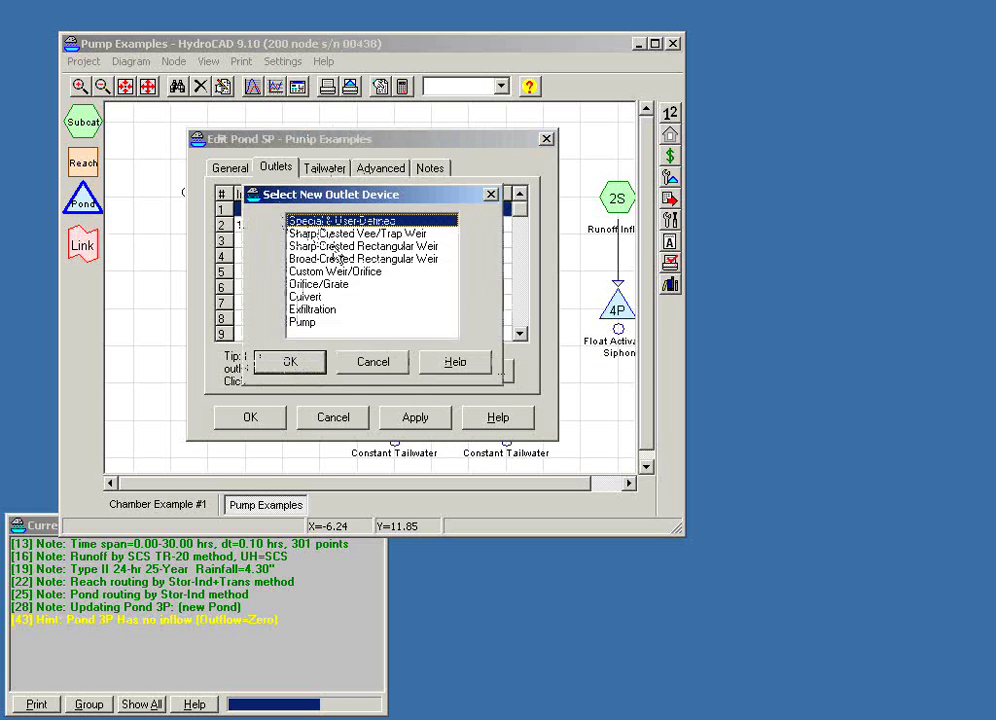
left_click(363, 246)
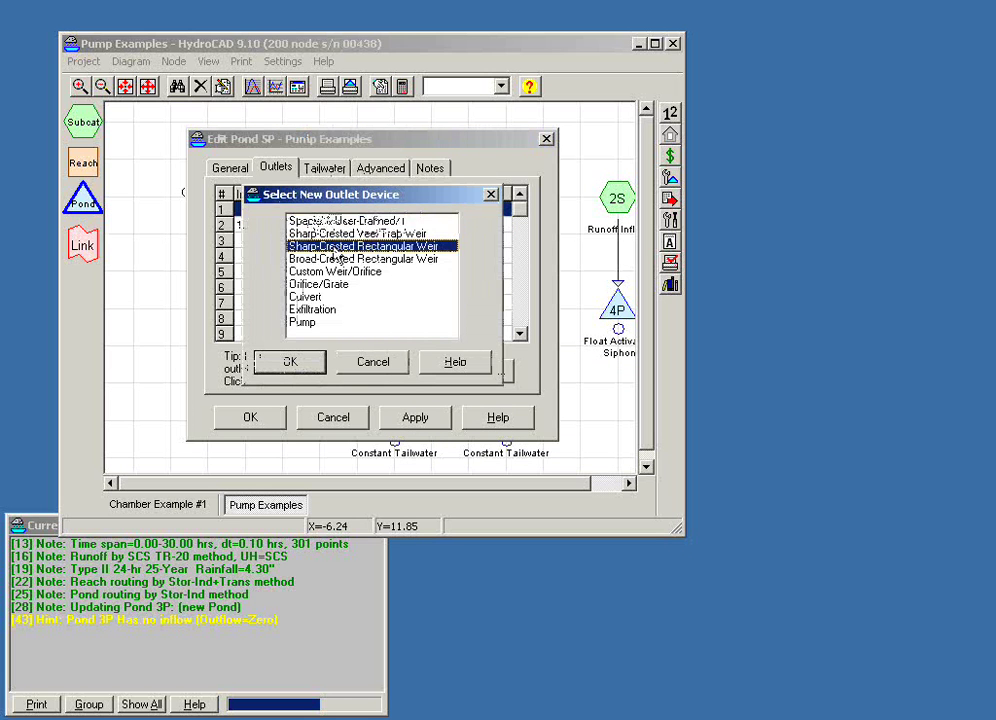
left_click(300, 360)
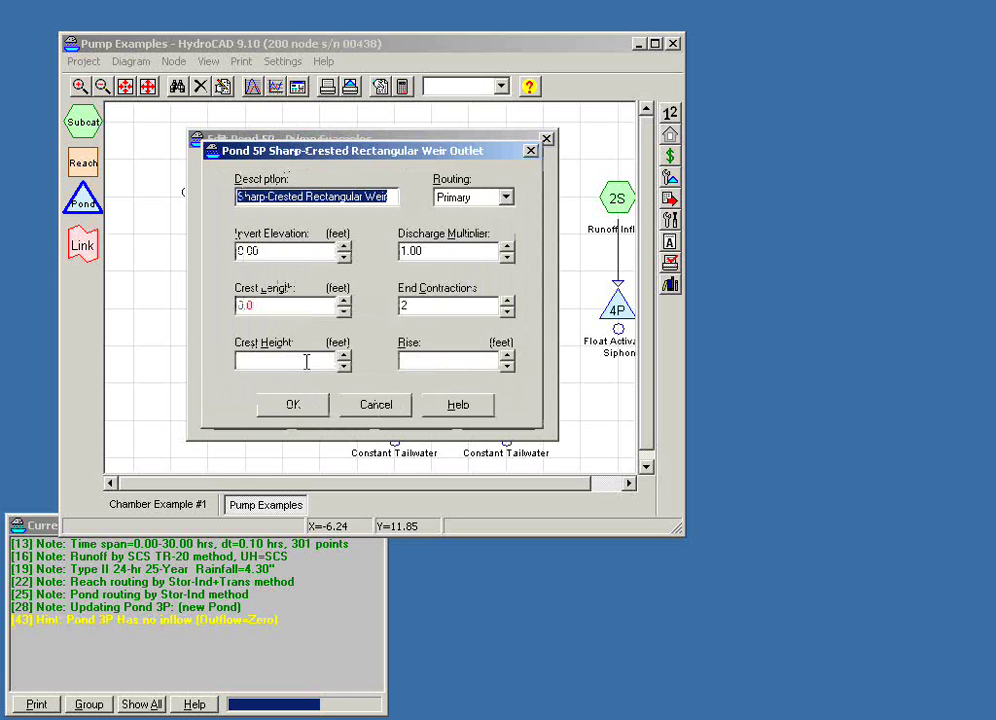
key("Tab")
key("Tab")
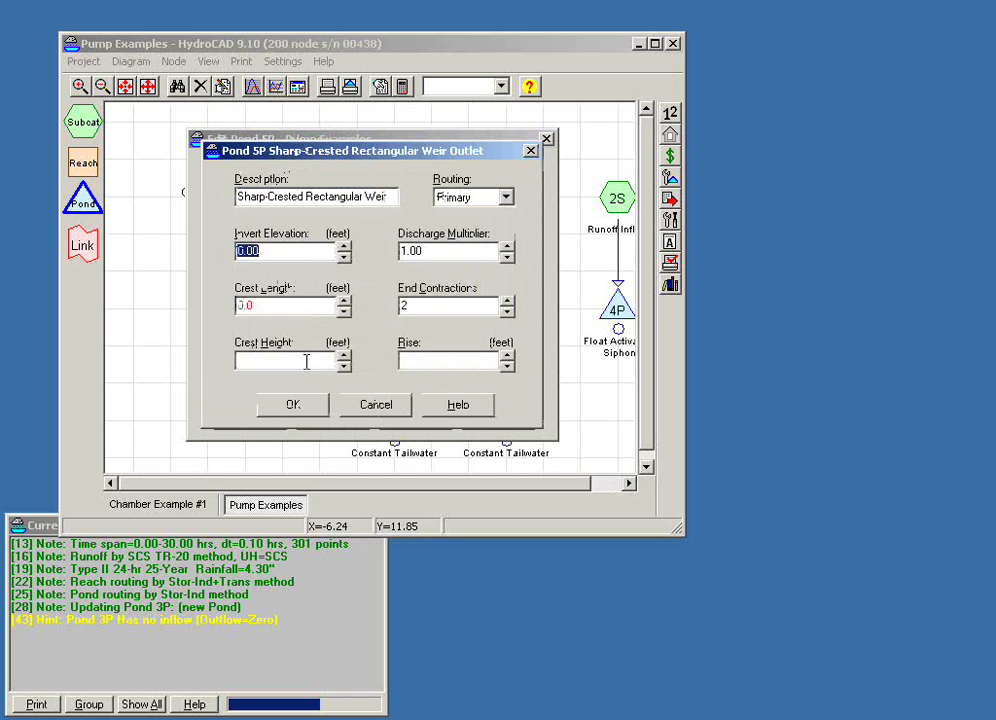
type("101")
key("Tab")
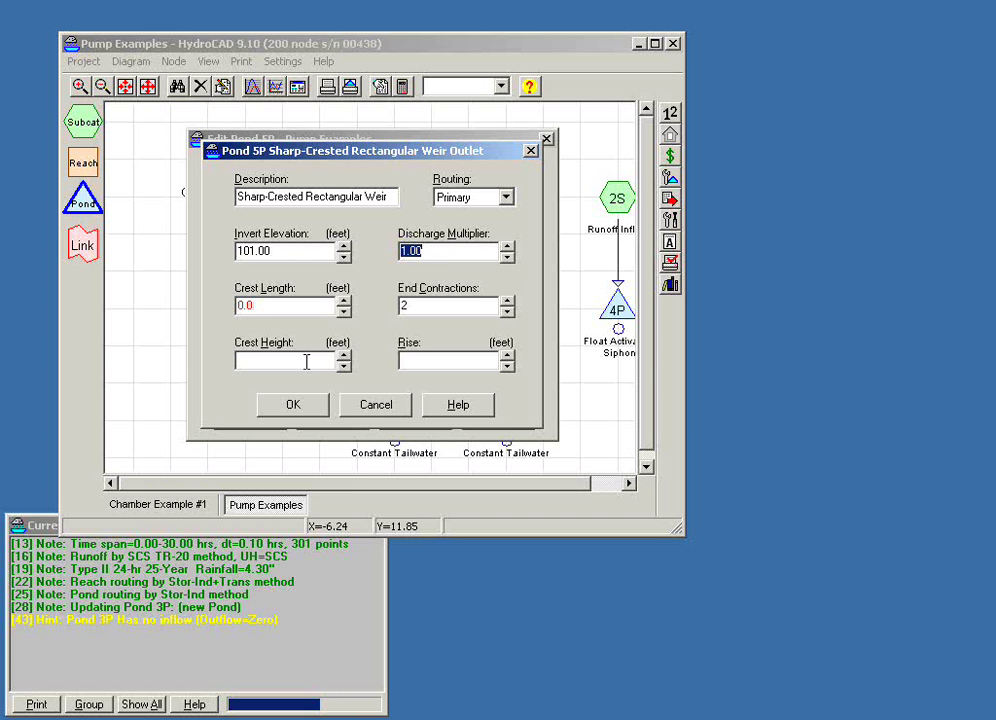
key("Tab")
type("20")
key("Tab")
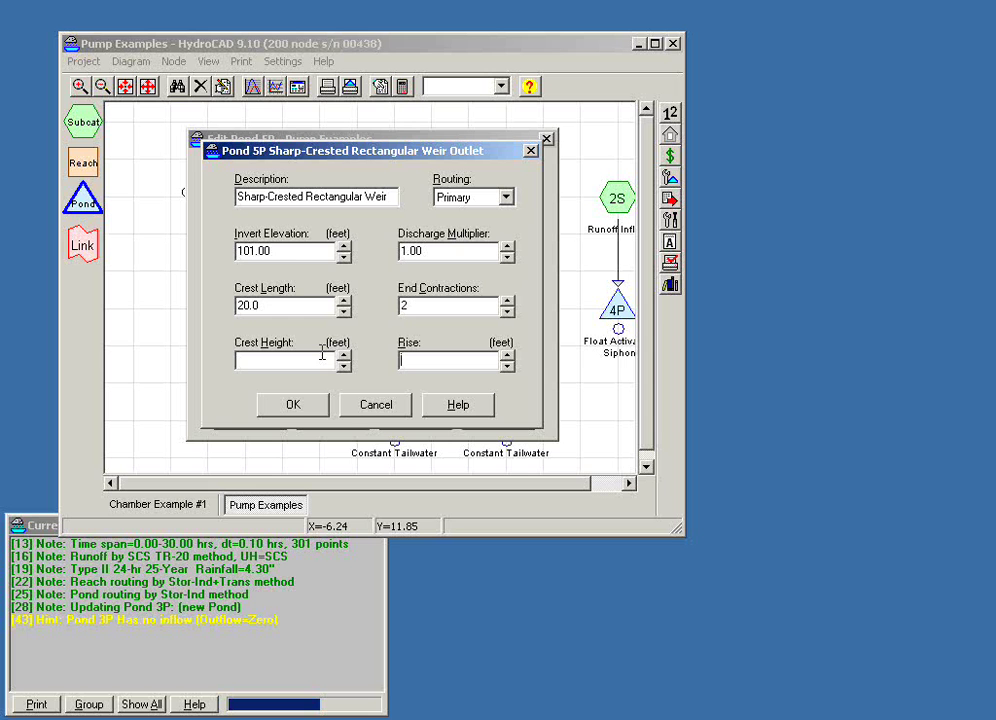
left_click(309, 408)
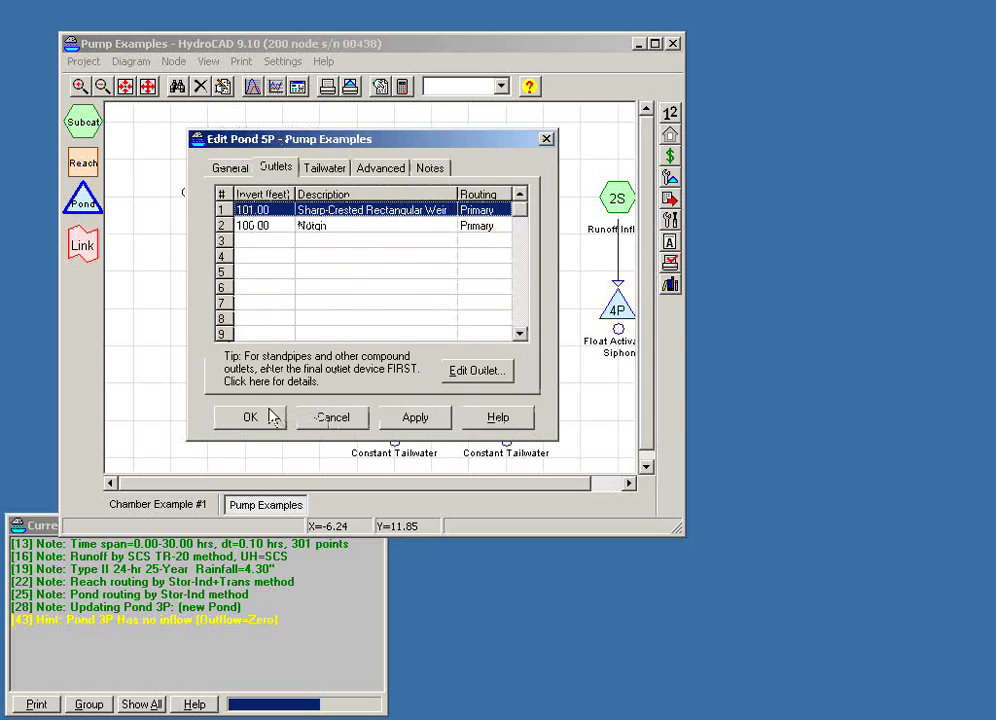
Save pond 5P's settings and examine its stage-discharge curve in the pond report
left_click(262, 415)
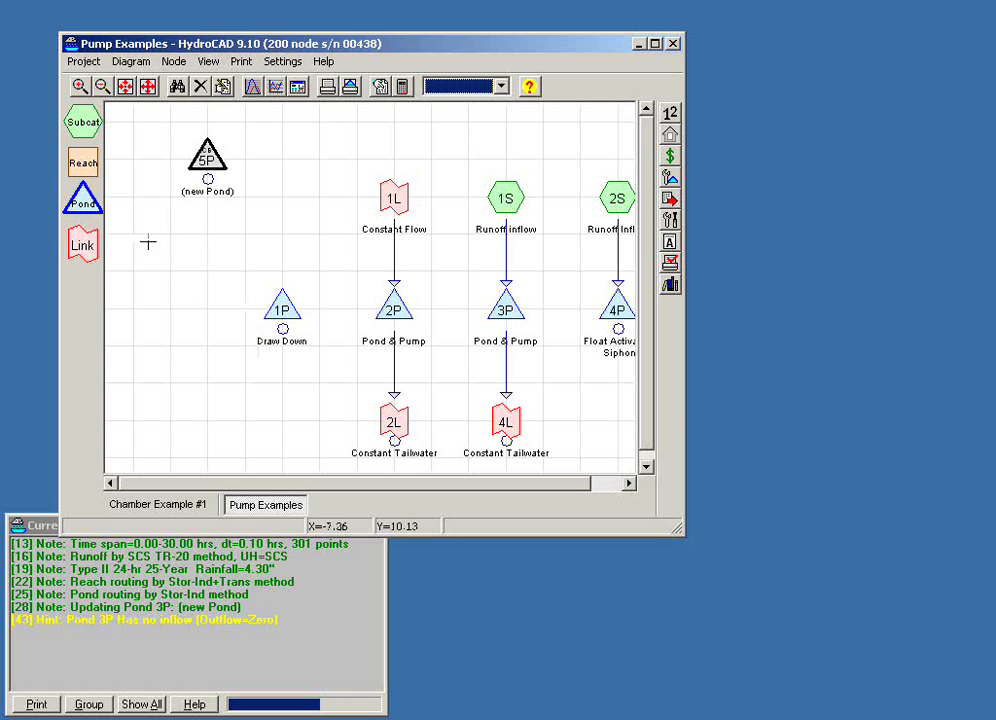
left_click(207, 158)
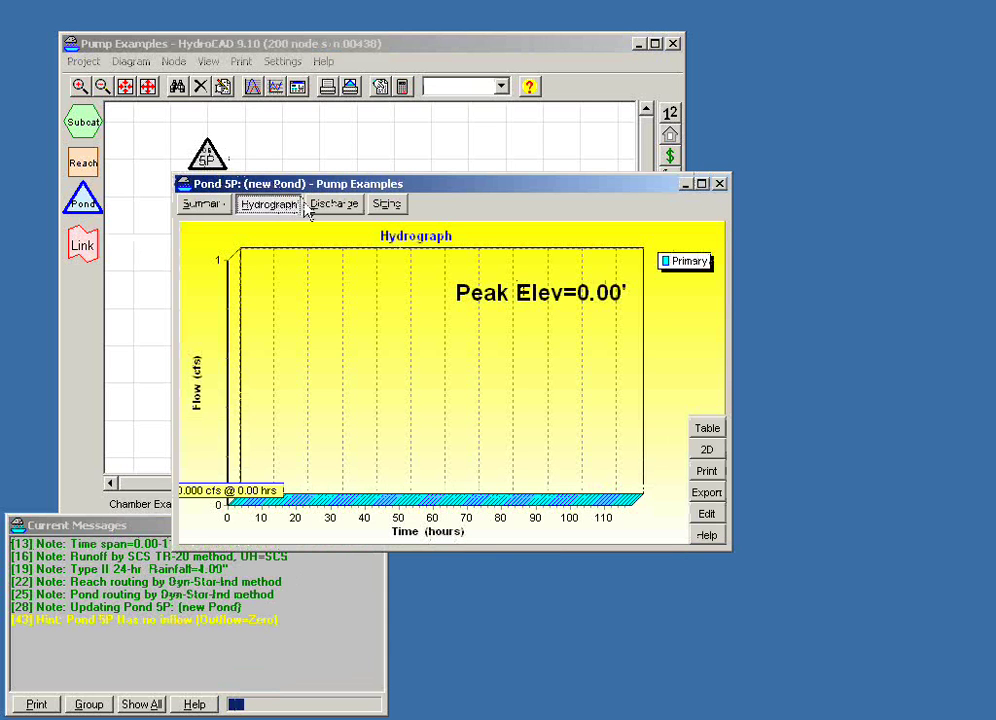
left_click(327, 211)
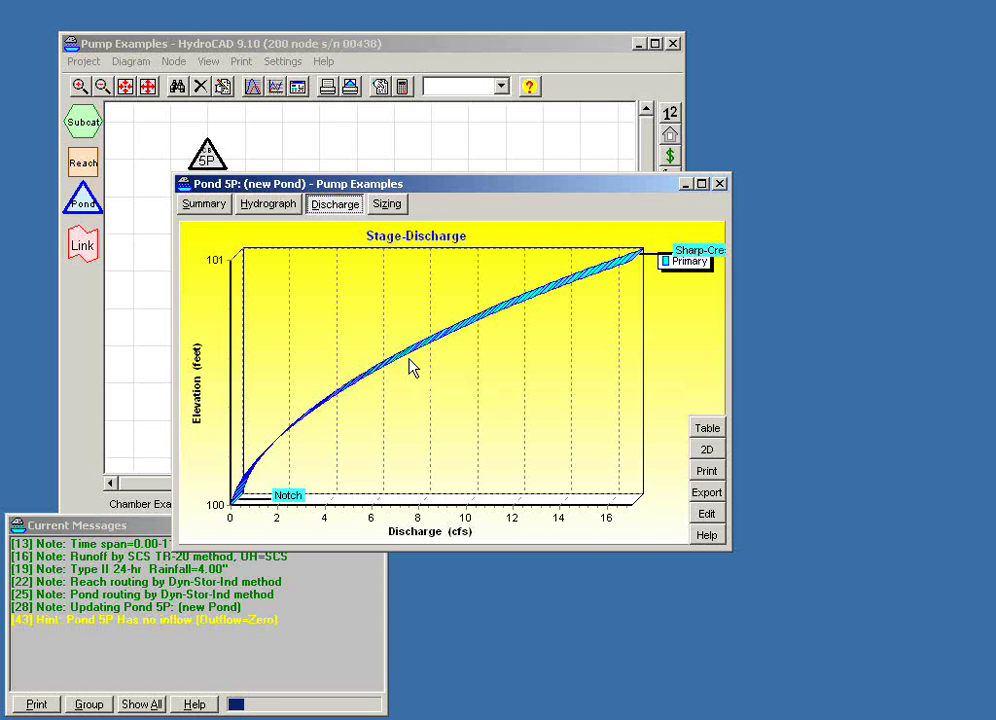
Set pond 5P's flood elevation to 102 feet and display its stage-discharge curve in 2D
left_click(707, 515)
left_click_drag(431, 142, 683, 325)
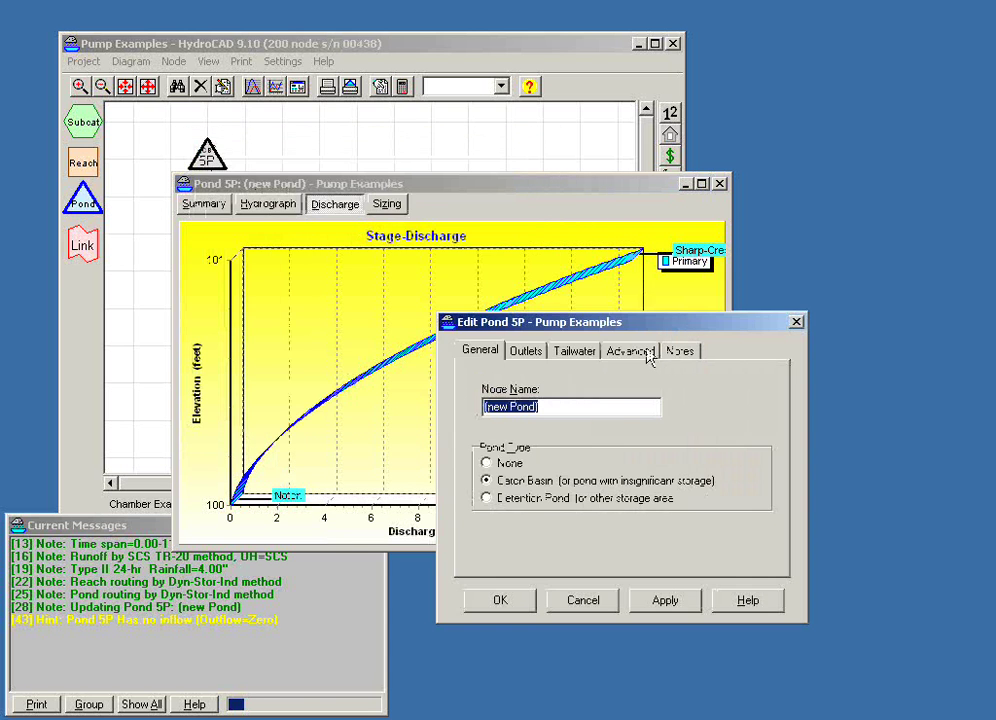
left_click(632, 351)
left_click(706, 400)
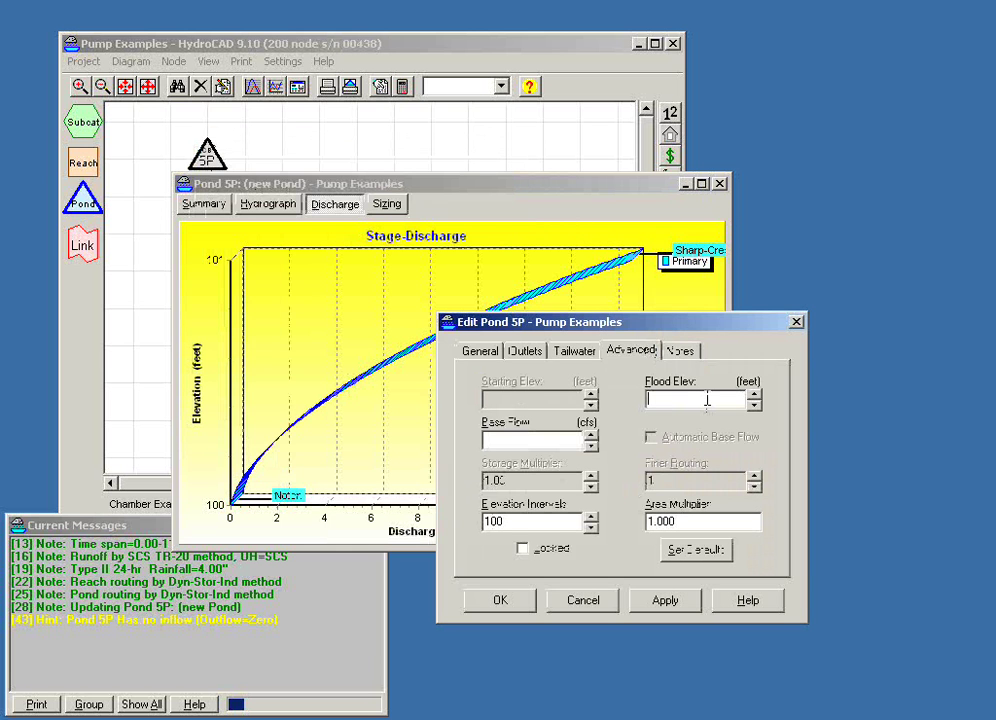
type("10")
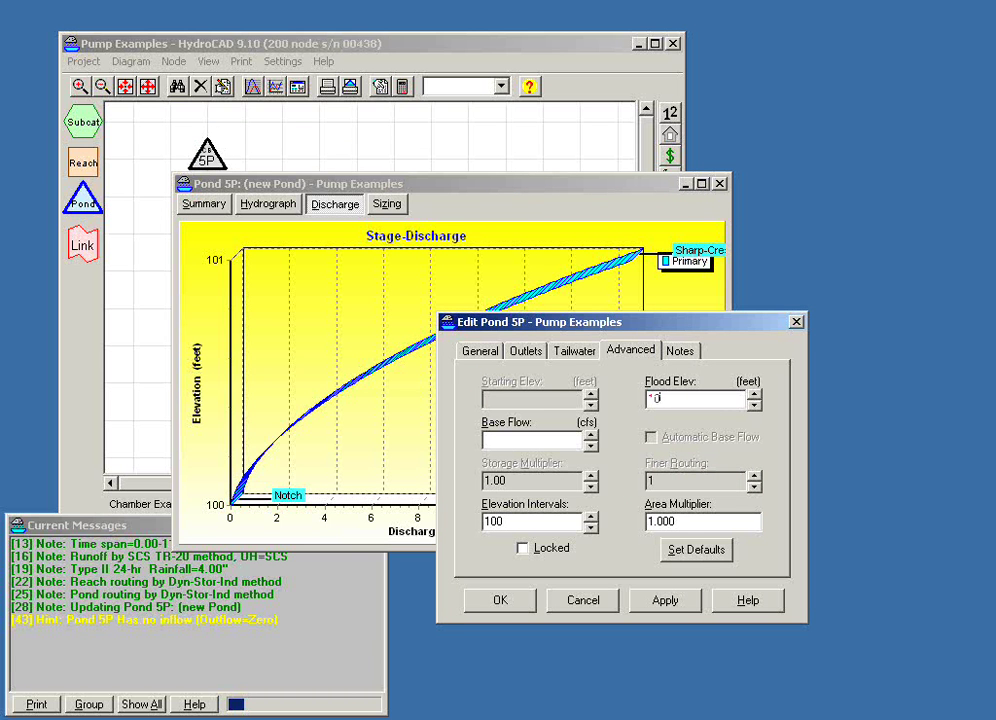
type("0")
left_click(505, 600)
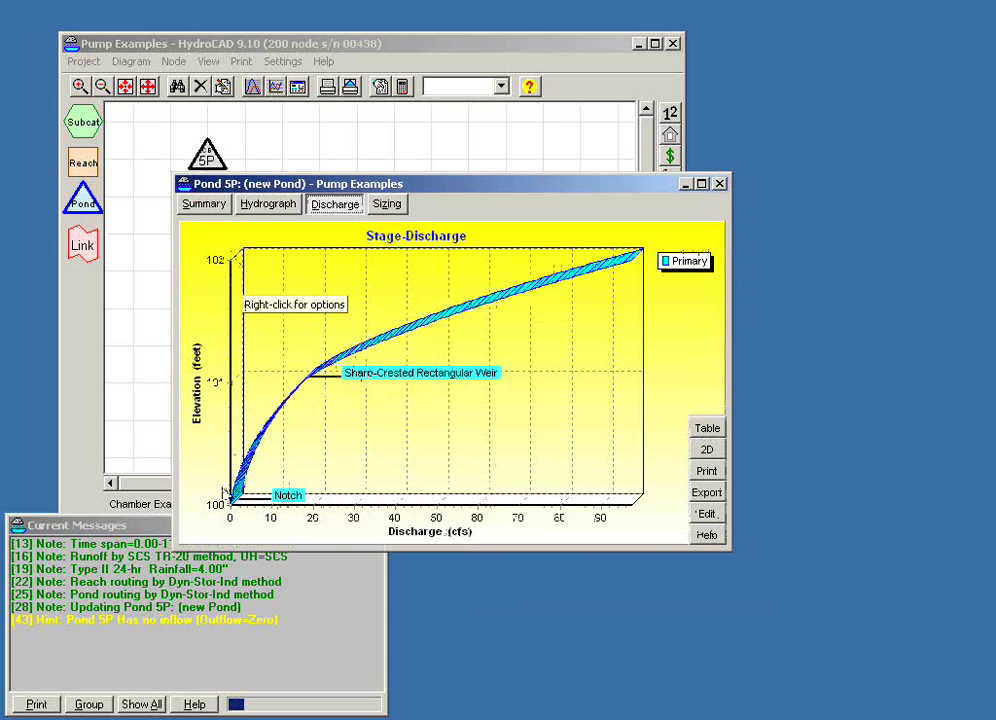
left_click(708, 451)
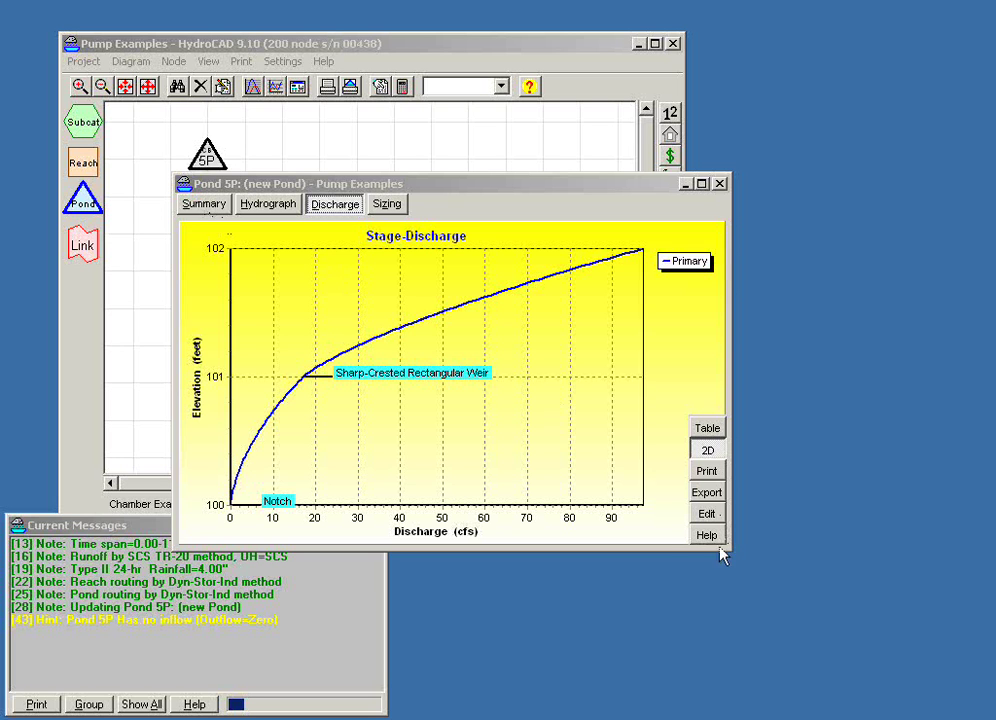
Add a Custom Weir/Orifice outlet device in the fifth row of pond 5P's outlet list
left_click(706, 513)
left_click_drag(440, 140, 716, 299)
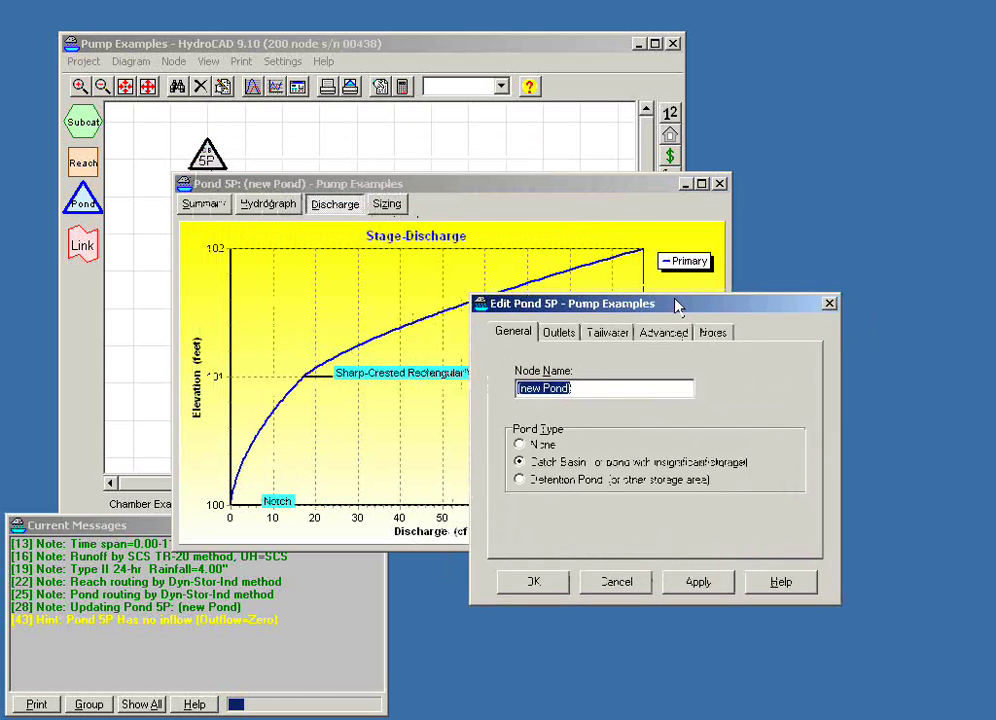
left_click(564, 332)
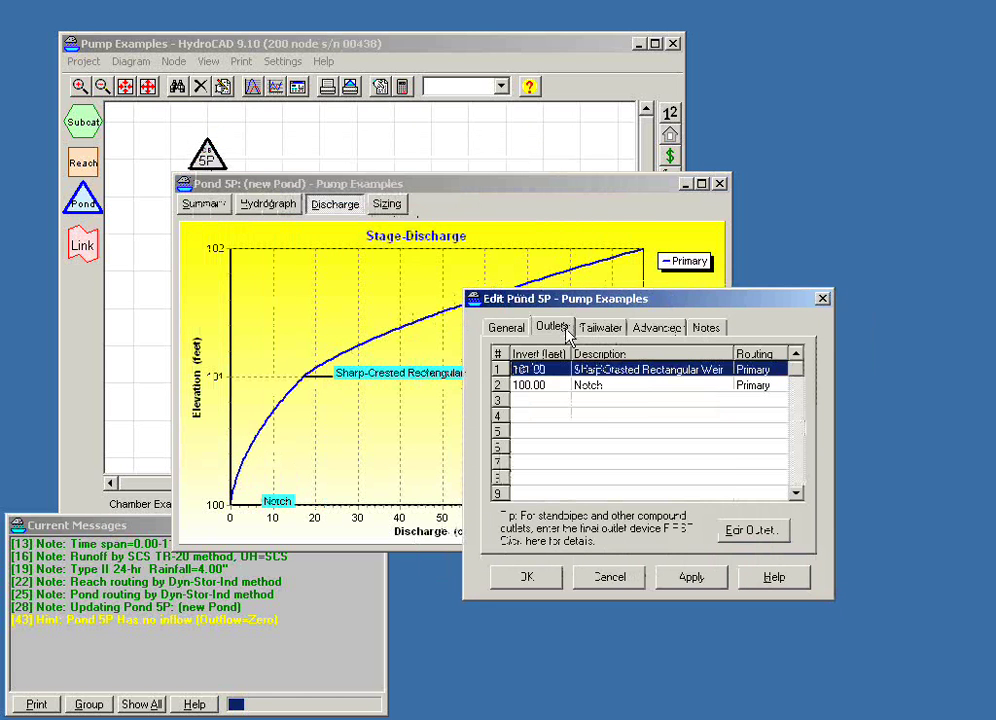
left_click(597, 437)
double_click(597, 437)
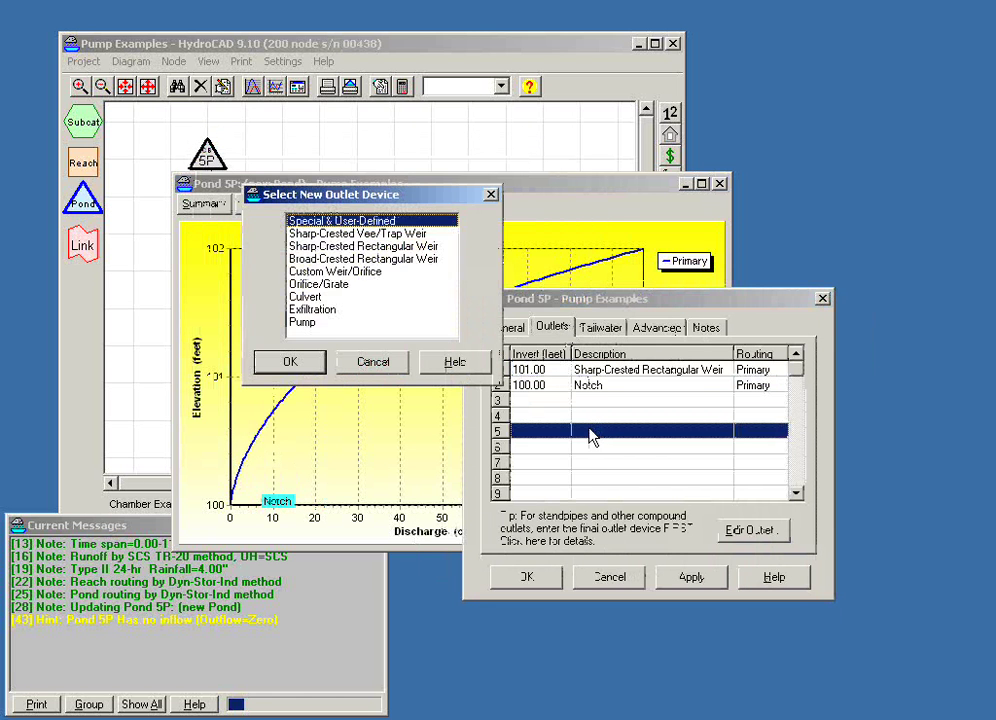
left_click(358, 274)
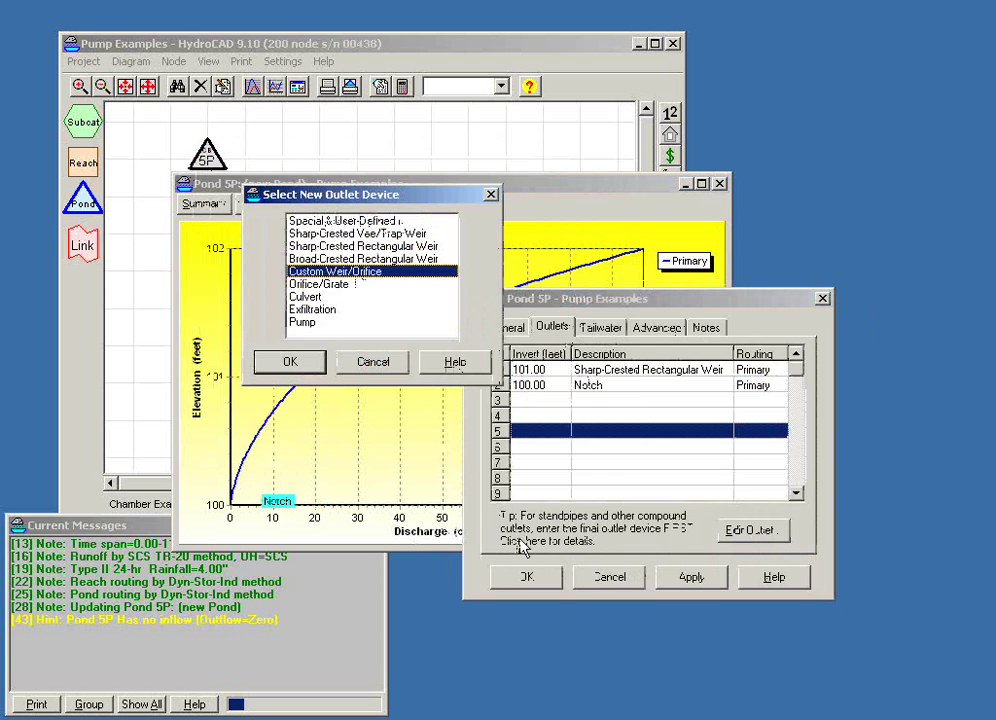
left_click(290, 362)
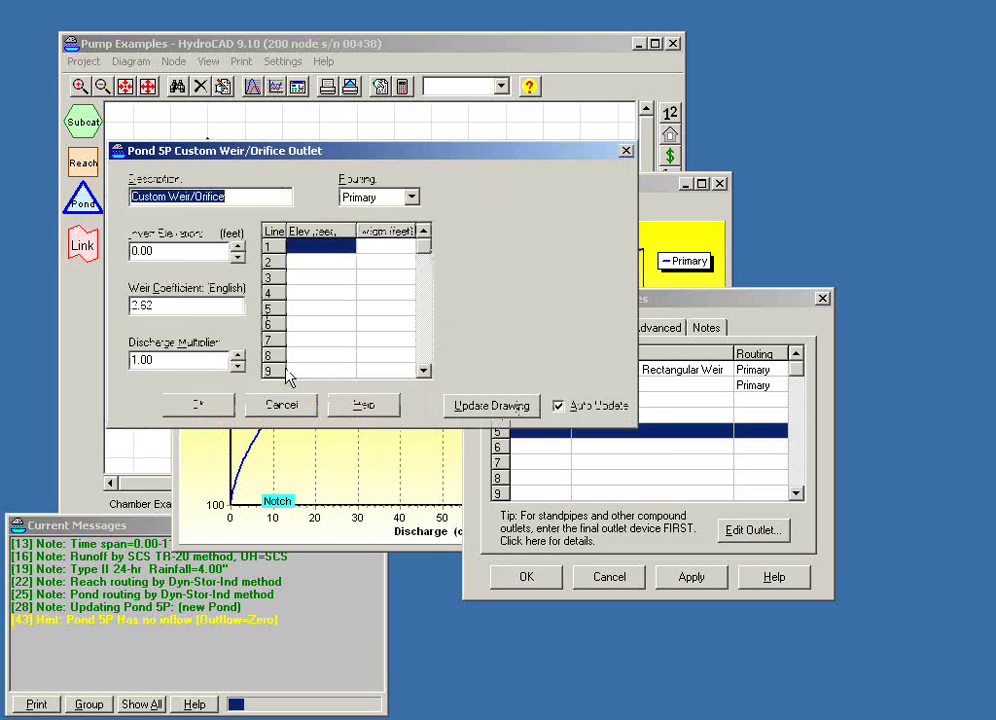
Define the custom weir's notch with a width of 1 foot at elevation 100 and 3 feet at elevation 101
left_click_drag(313, 158, 334, 168)
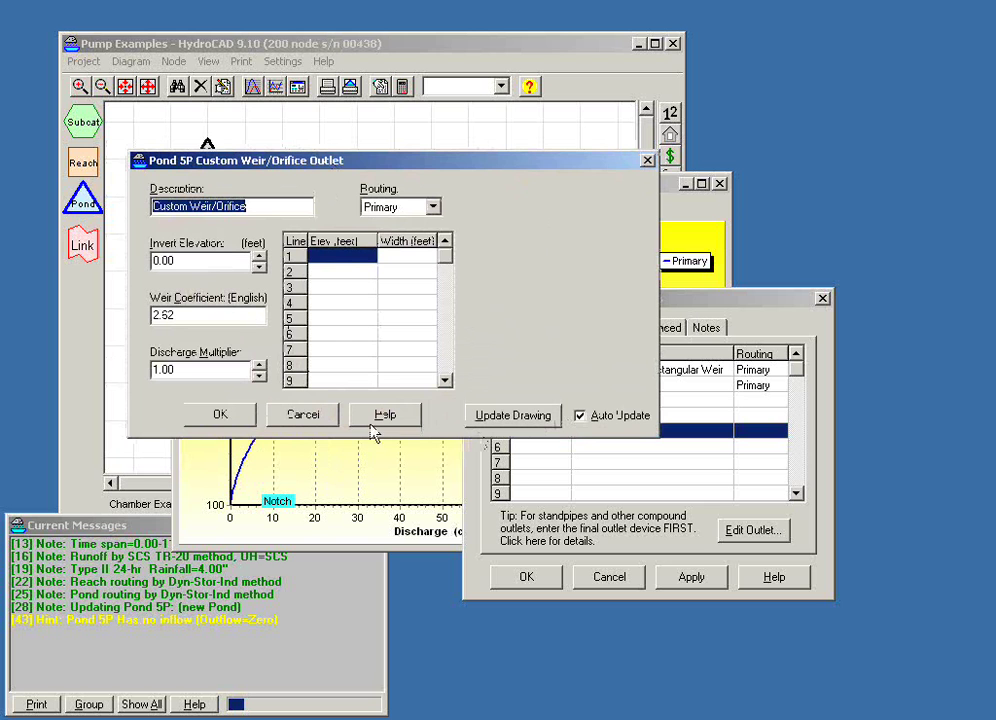
left_click(349, 260)
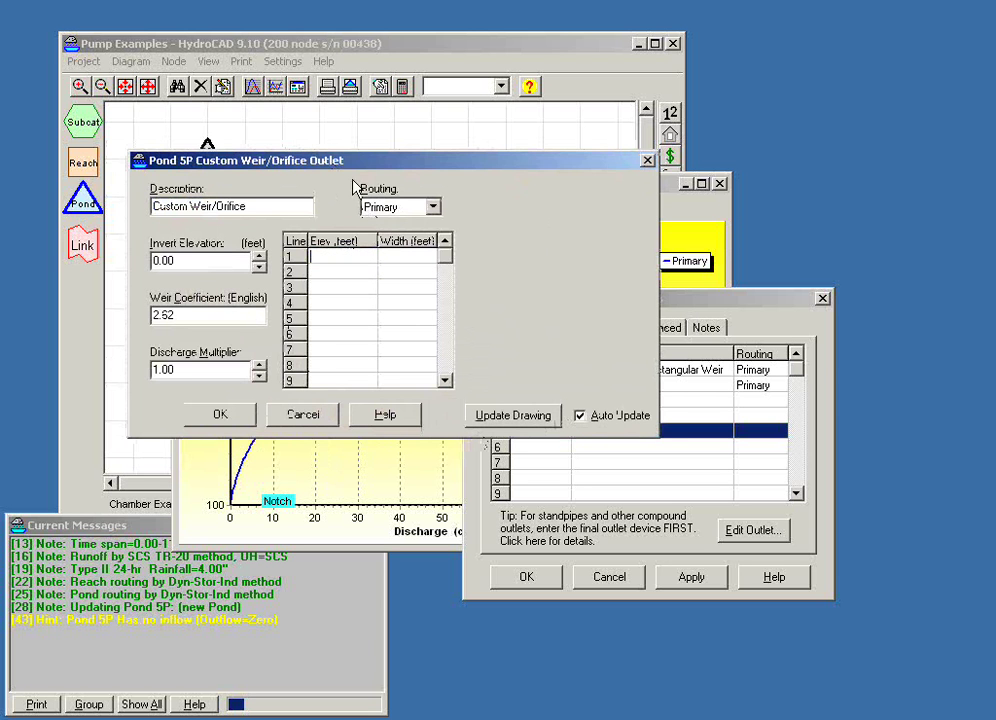
left_click_drag(349, 167, 577, 86)
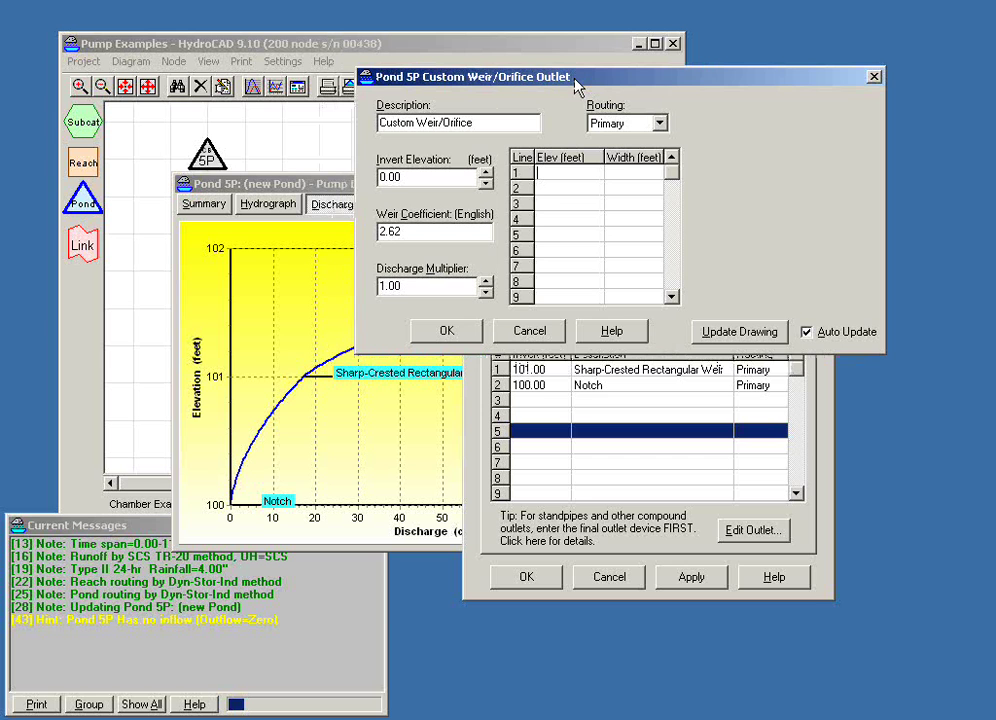
type("100")
key("Tab")
type("1")
key("Tab")
type("101")
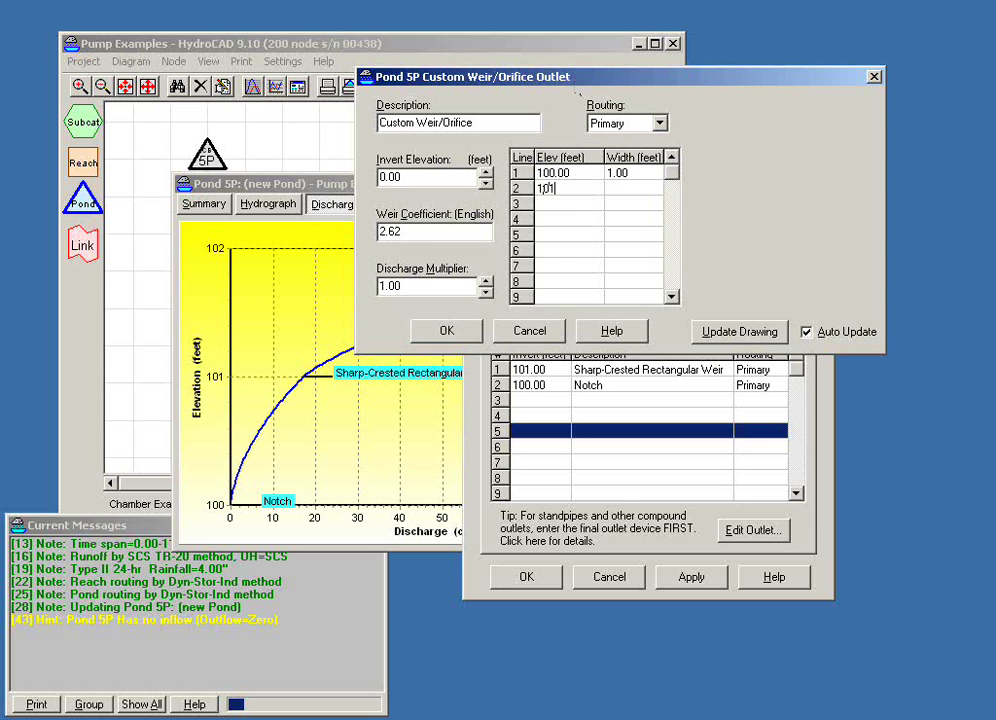
key("Tab")
type("3")
key("Tab")
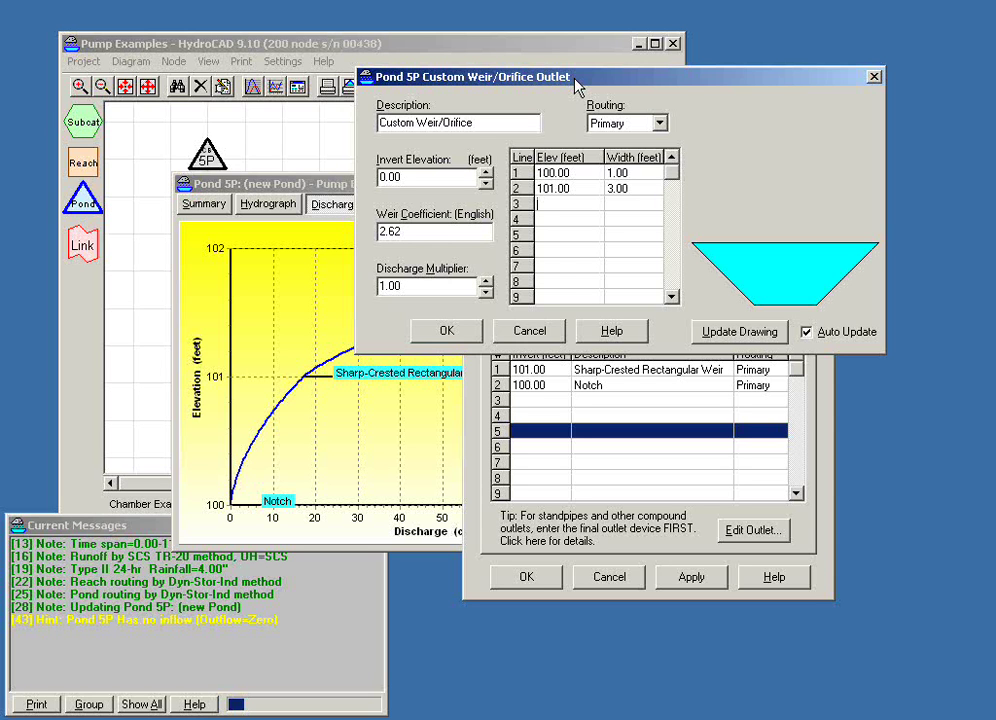
Extend the custom weir's table with a 10-foot width at elevations 101, 102 and 110 feet
type("102")
key("Tab")
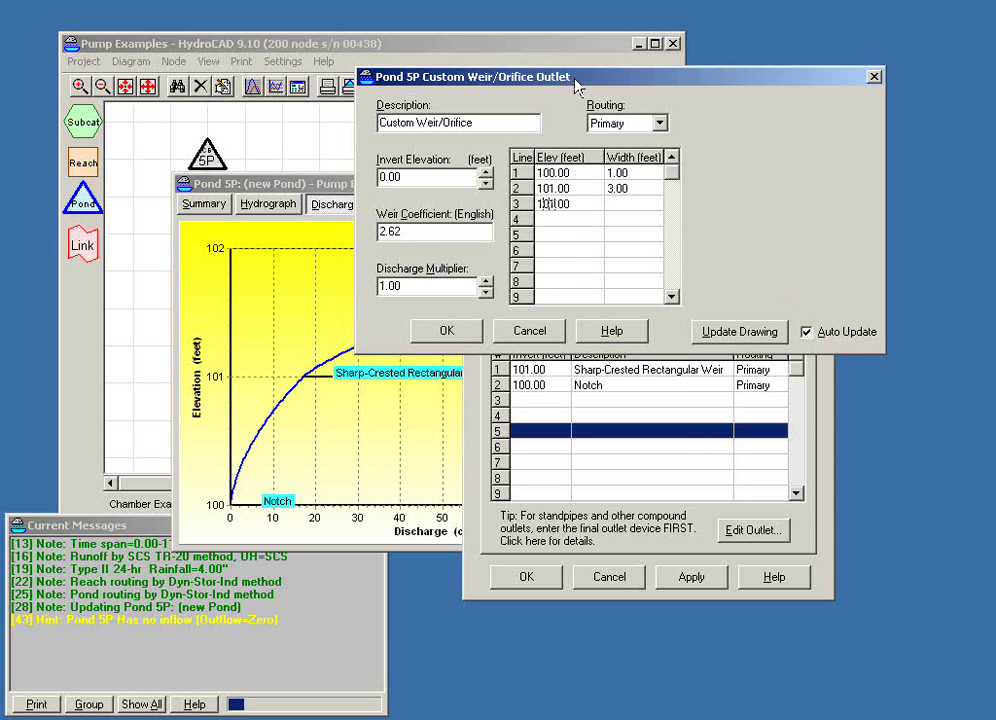
type("10")
key("Tab")
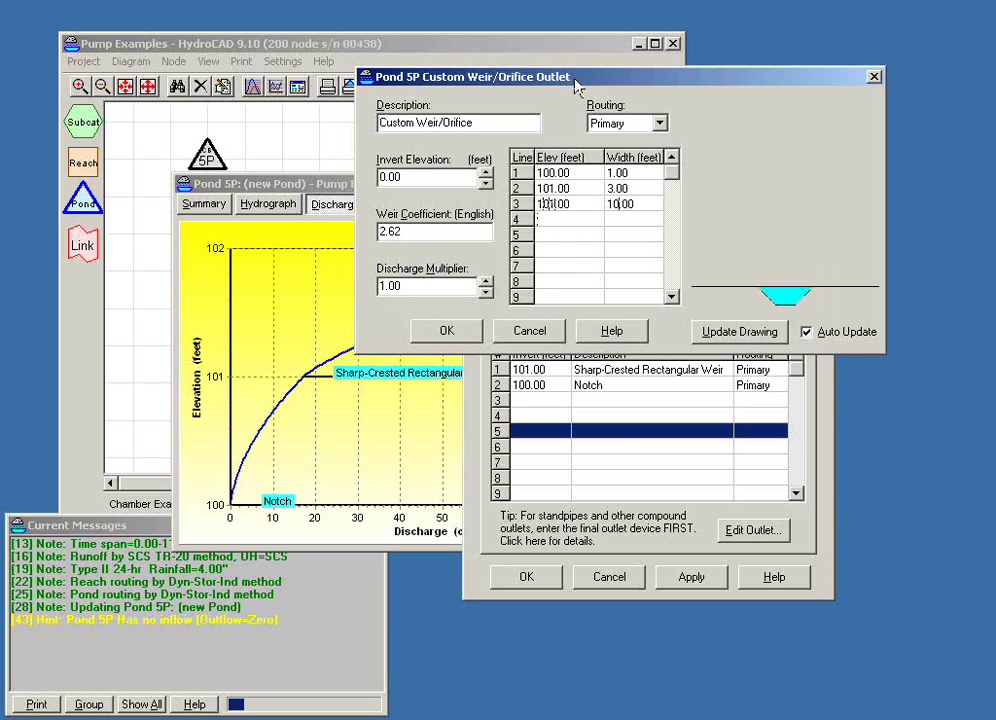
type("102")
key("Tab")
type("10")
key("Tab")
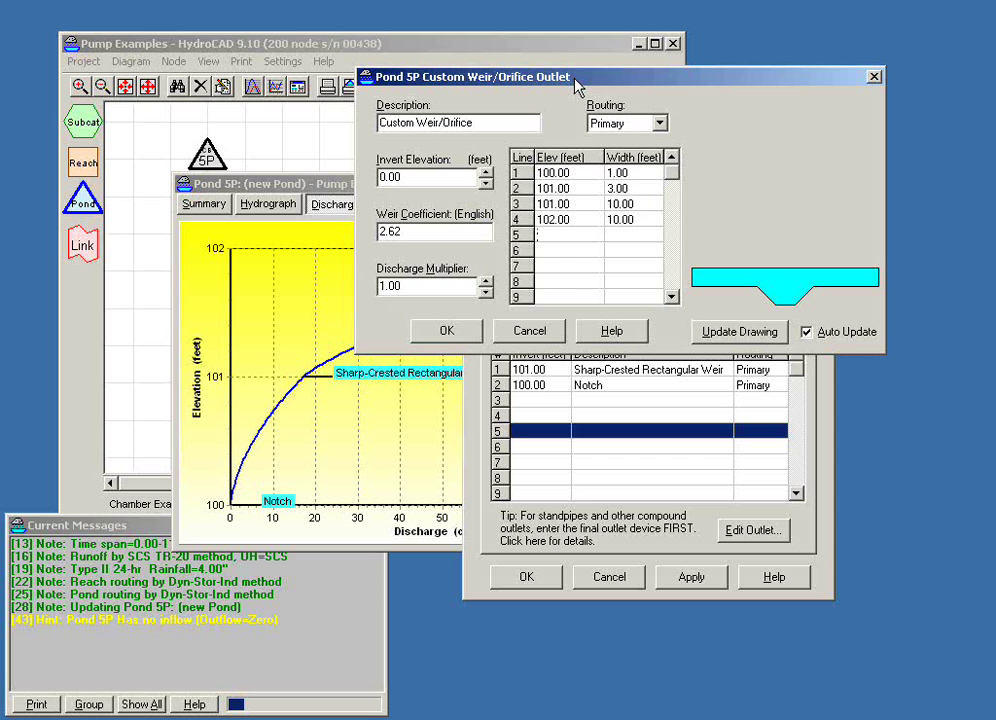
type("110")
key("Tab")
type("10")
key("Tab")
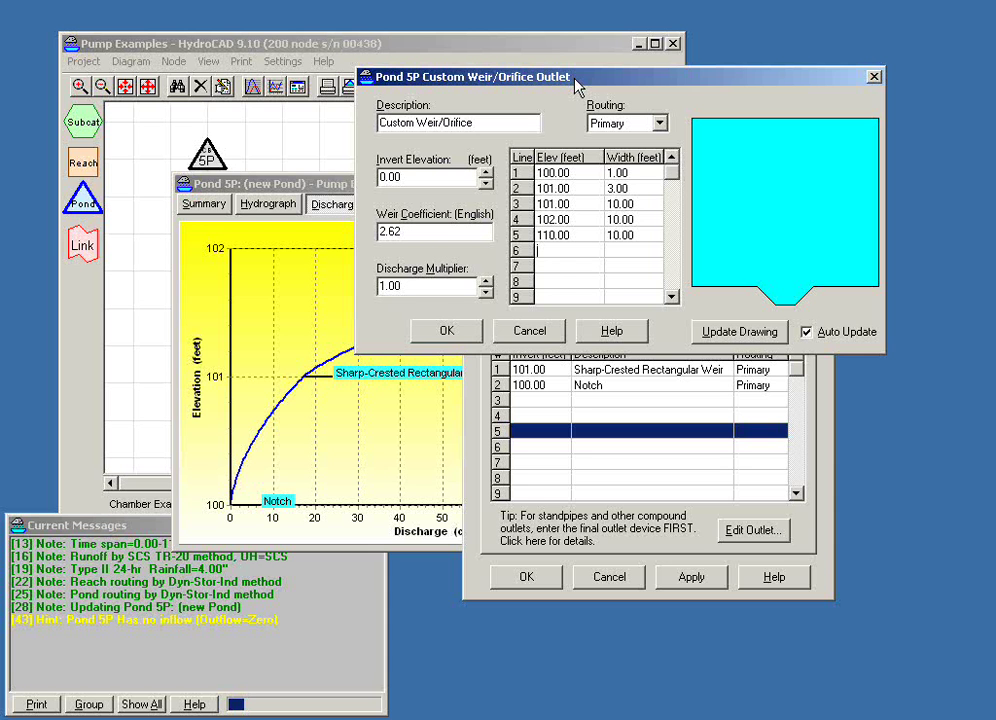
Review the Custom Weir/Orifice help topic, and save pond 5P with the custom outlet included
left_click(609, 331)
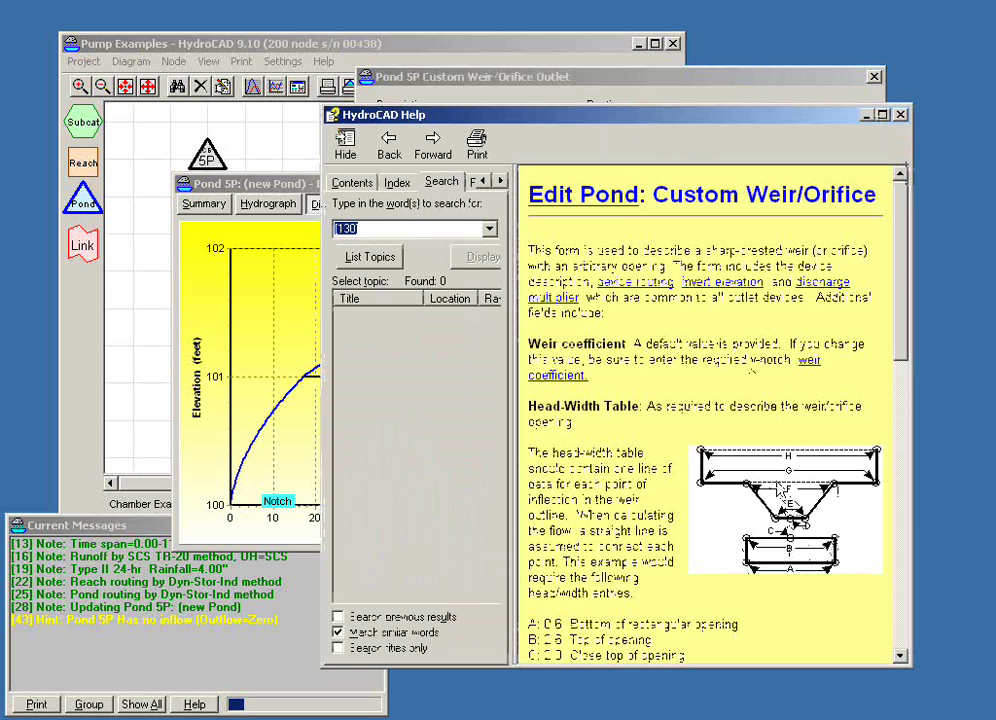
left_click(901, 116)
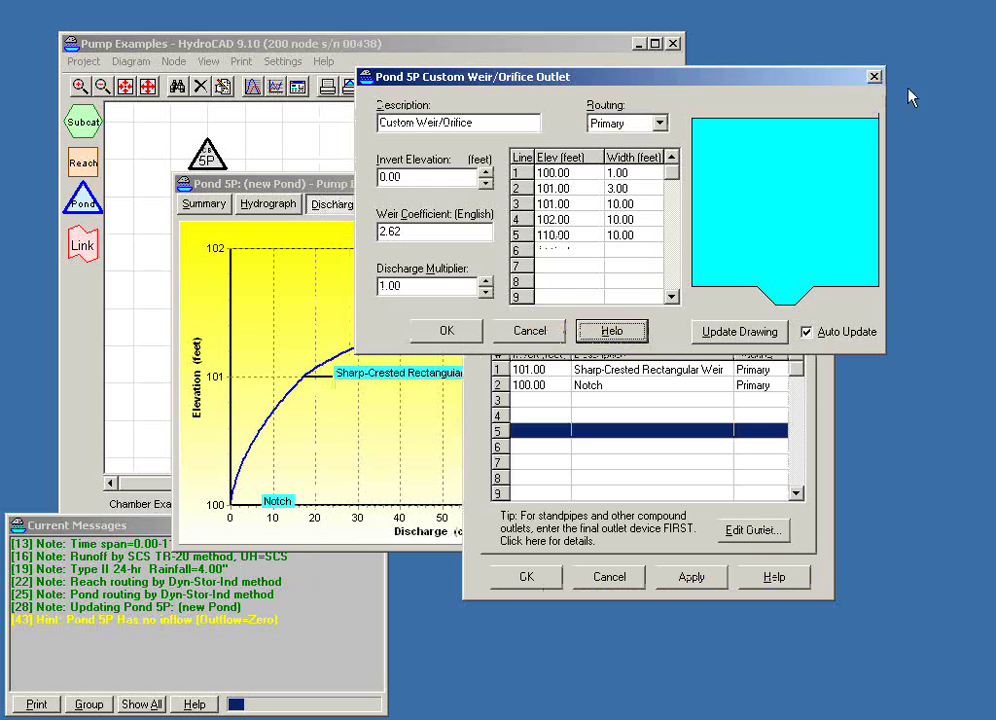
left_click(450, 333)
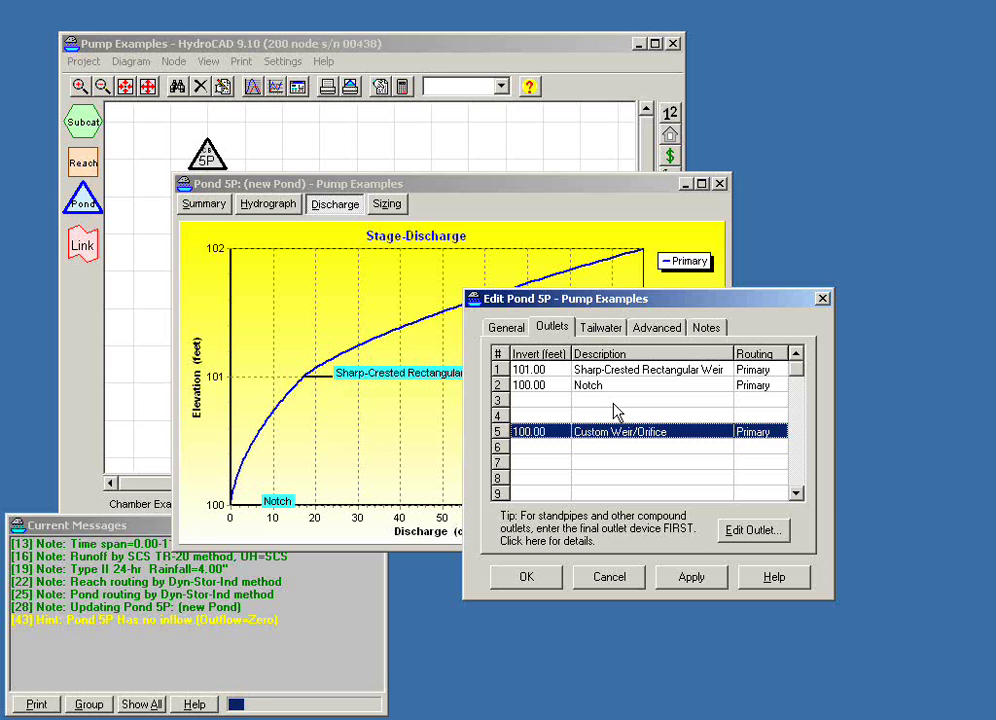
left_click(527, 577)
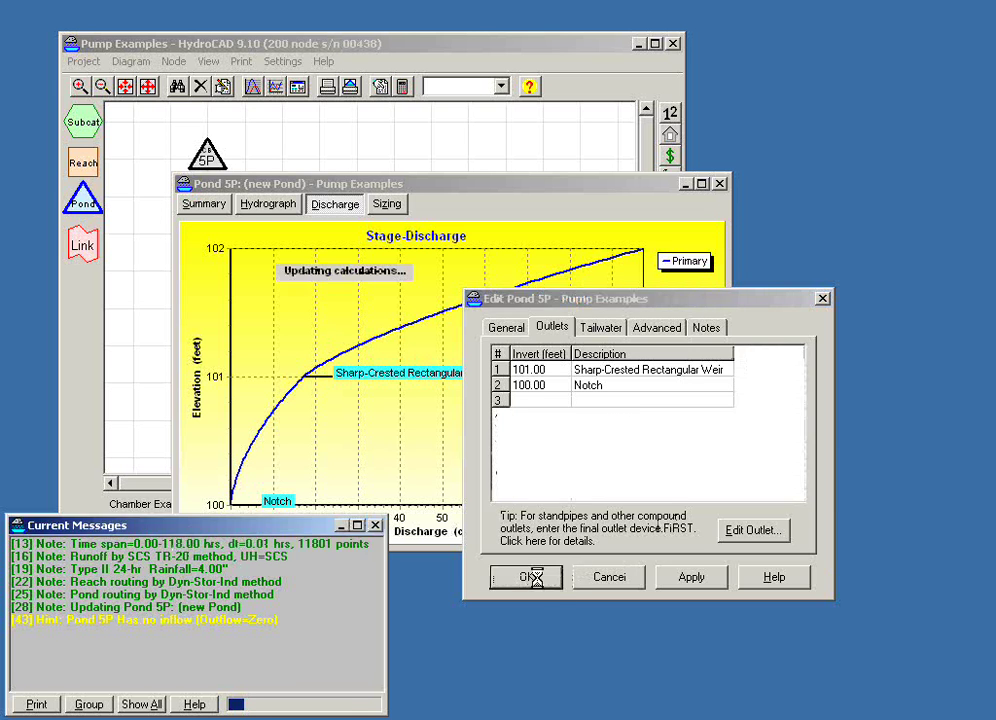
left_click(719, 183)
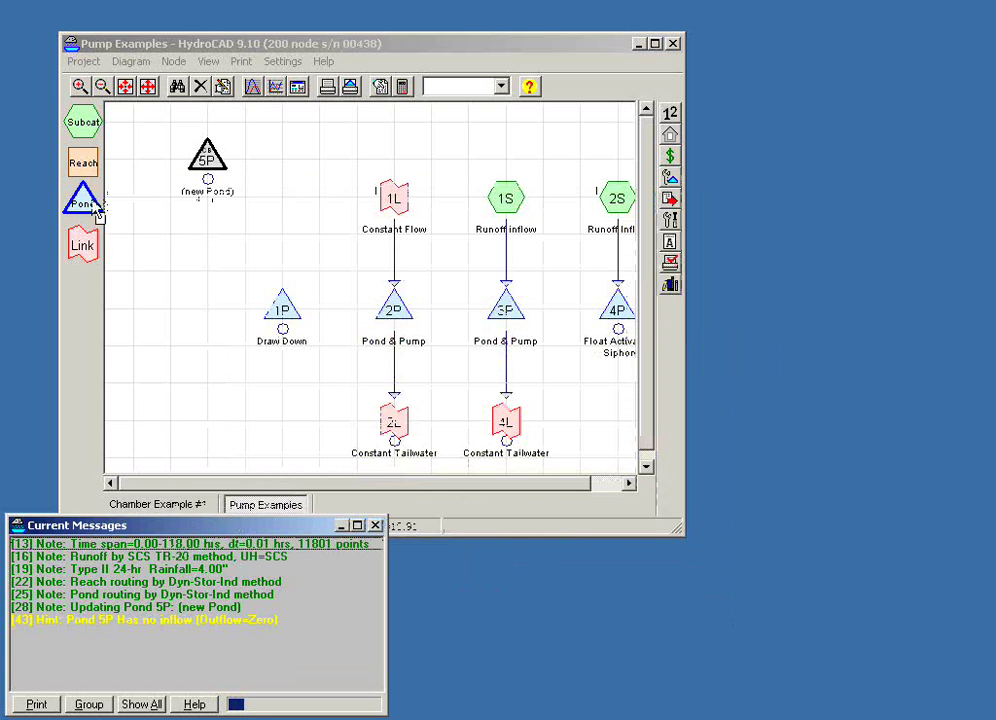
Place a new catch basin pond below pond 5P and add a Culvert device in its first outlet row
left_click_drag(83, 200, 184, 261)
double_click(172, 268)
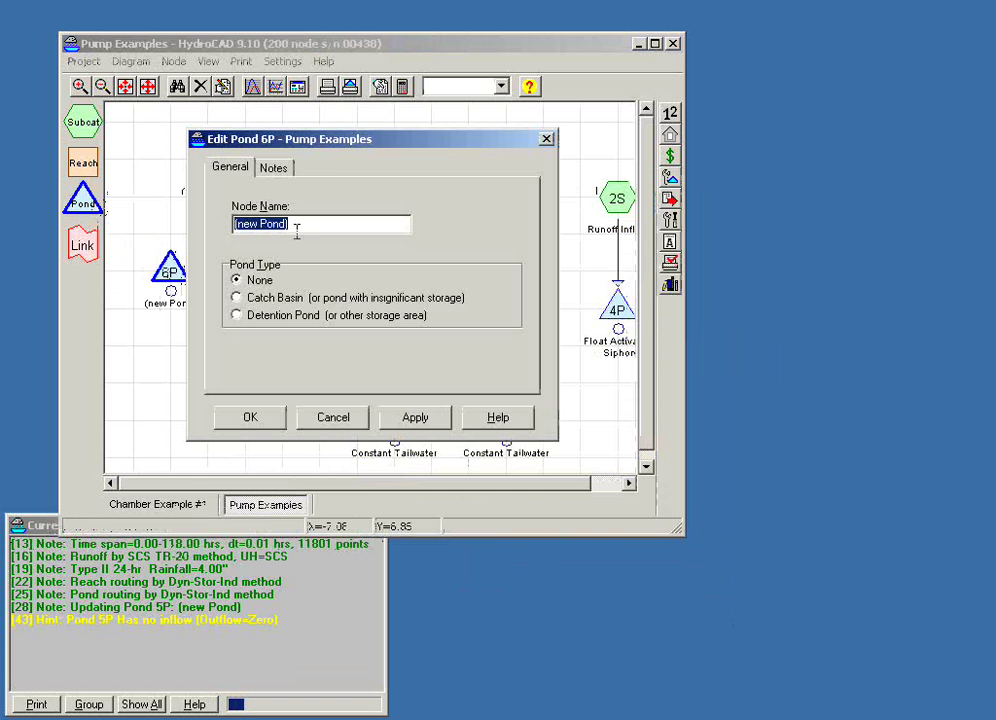
left_click(240, 297)
left_click(276, 168)
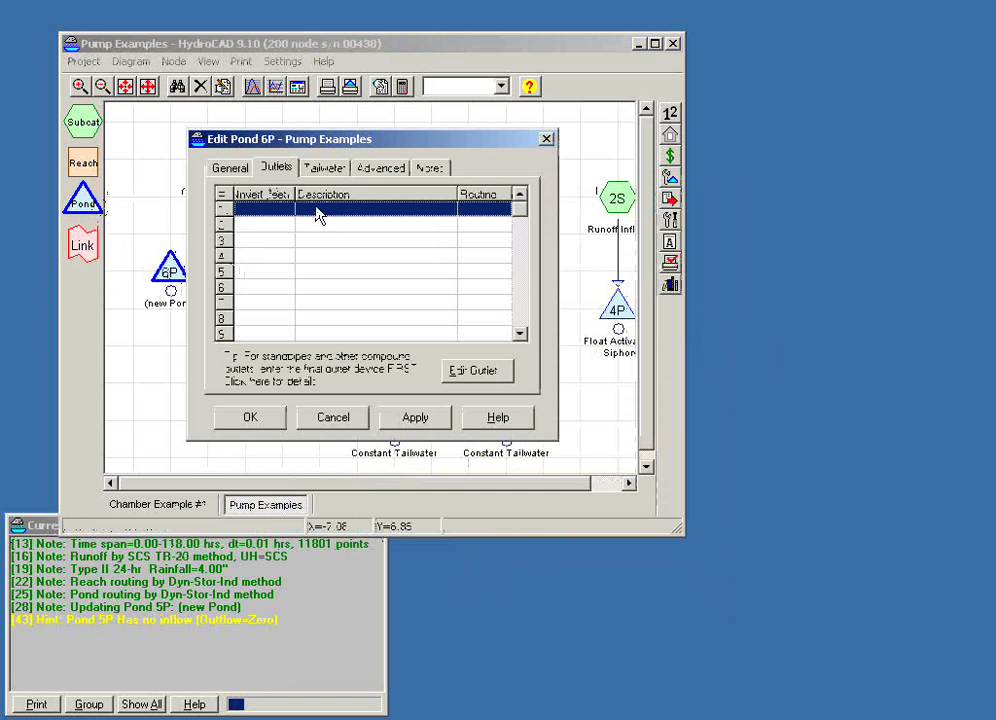
double_click(318, 210)
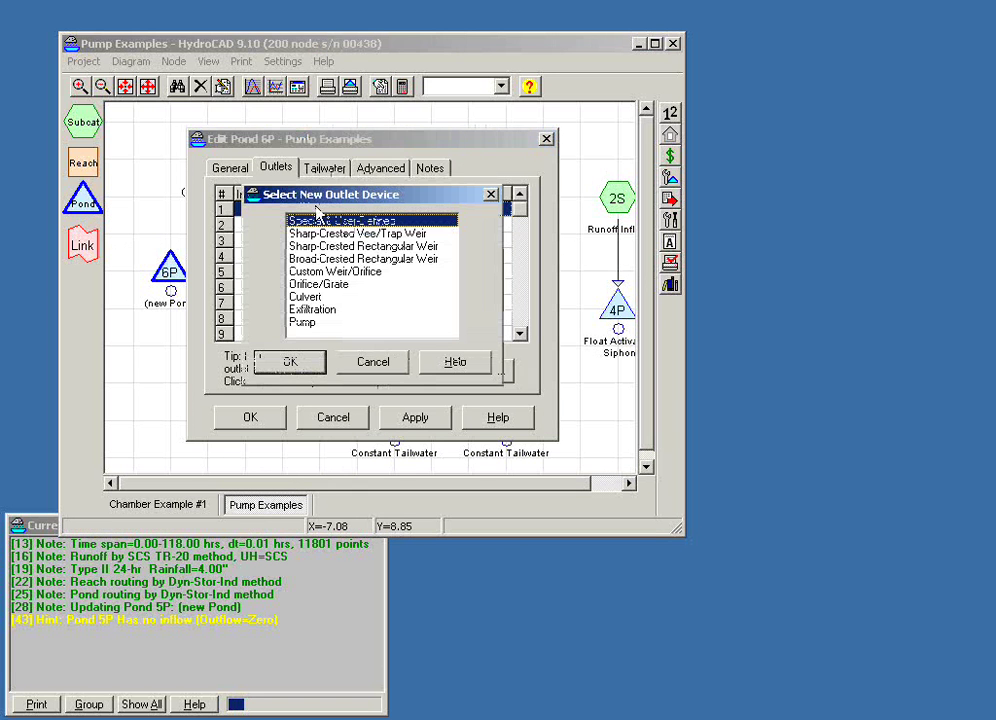
left_click(318, 298)
left_click(300, 370)
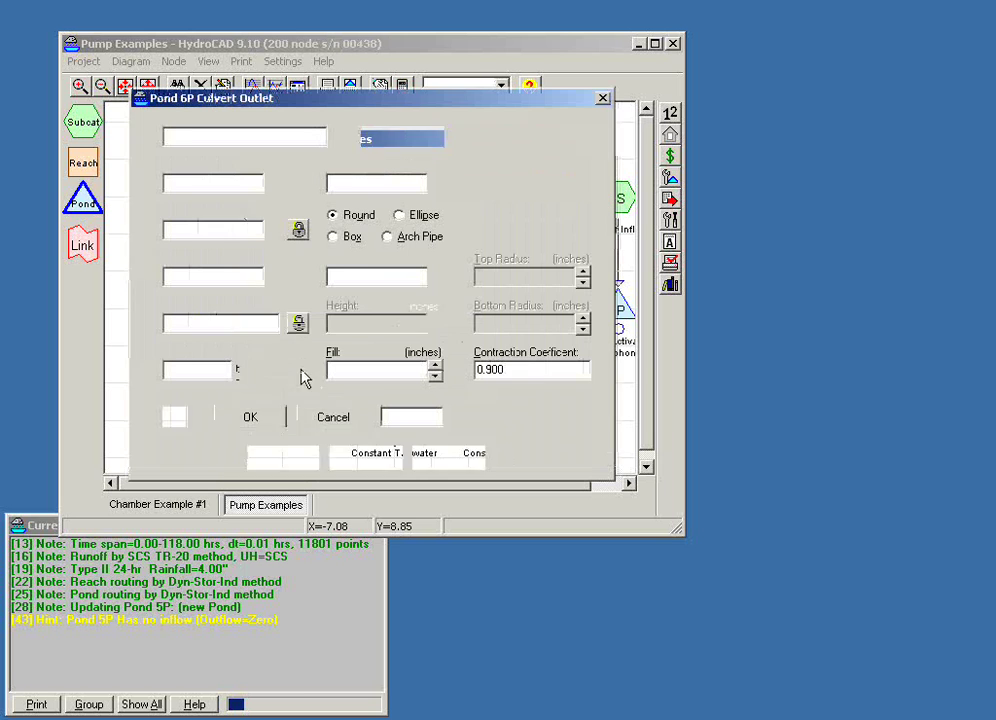
Set the culvert's inlet invert to 100 feet, outlet invert to 99 feet, length to 50 feet and Manning's number to 0.030
key("Tab")
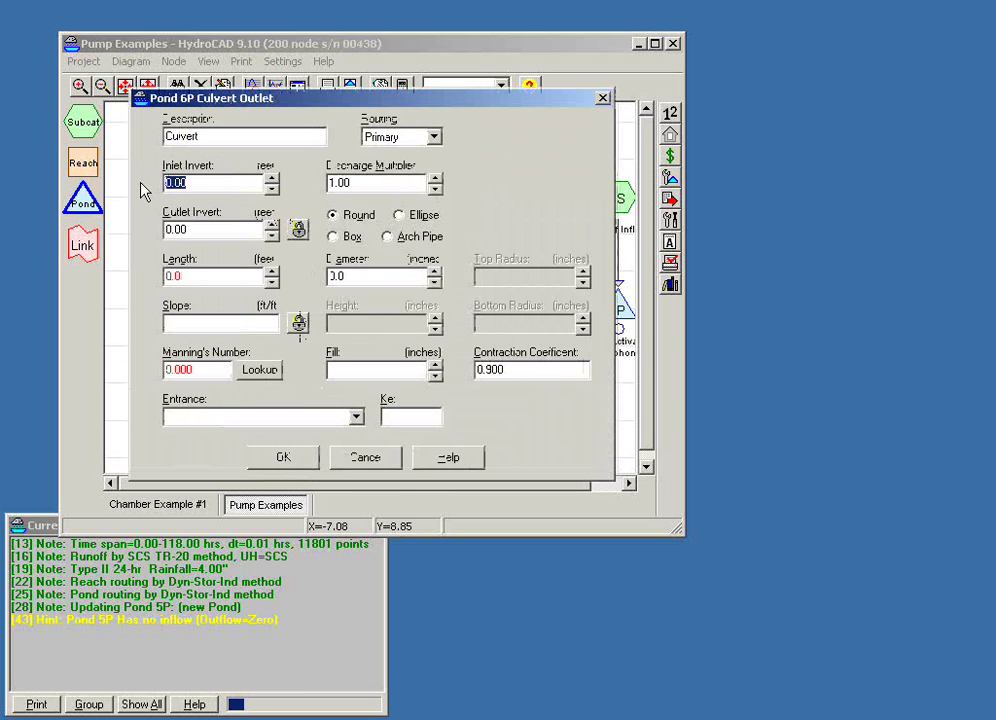
type("1.60")
key("Tab")
type("99")
key("Tab")
type("50")
key("Tab")
key("Tab")
type("3.030")
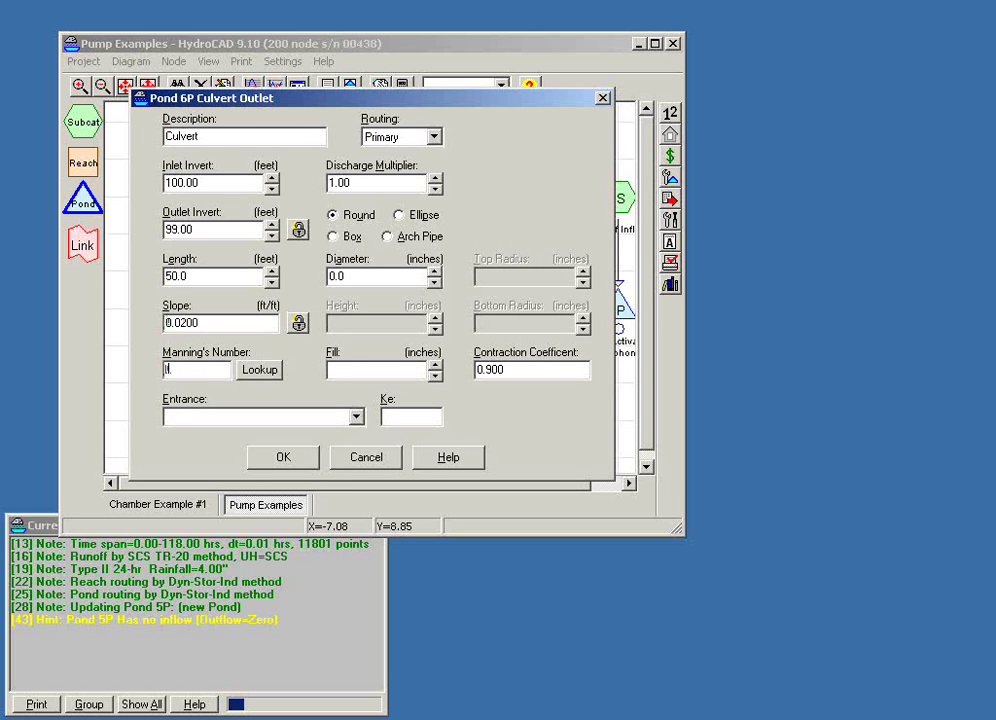
Give the culvert an RCP, square edge headwall entrance and a 12-inch diameter, and accept the outlet
key("Tab")
key("Tab")
key("Tab")
left_click(300, 416)
left_click(172, 257)
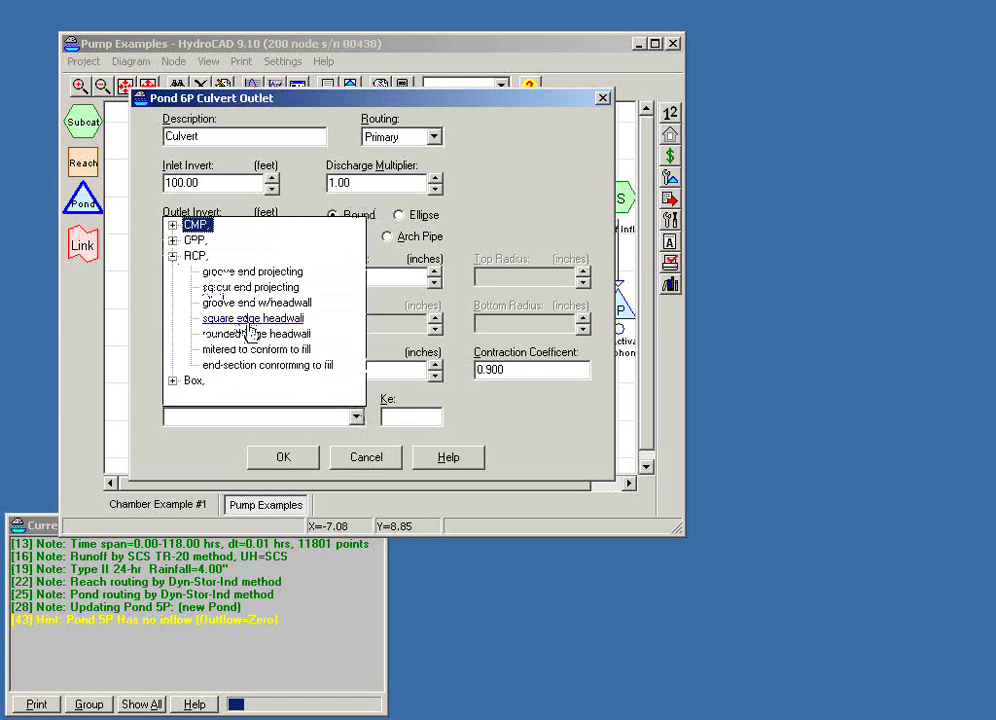
left_click(258, 329)
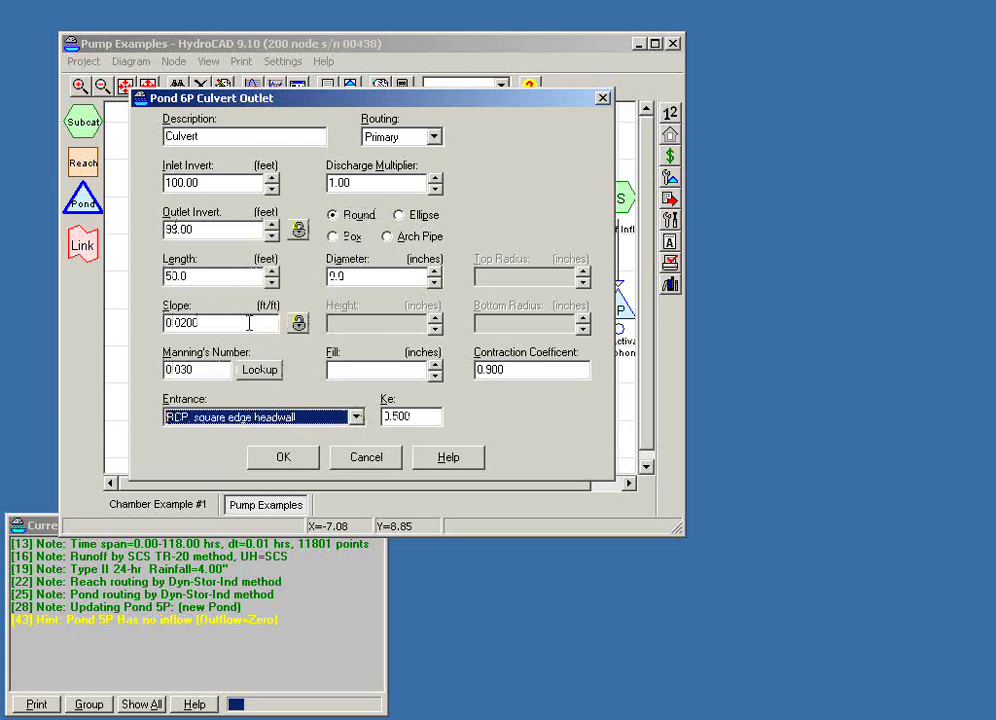
double_click(333, 277)
type("12")
left_click(290, 460)
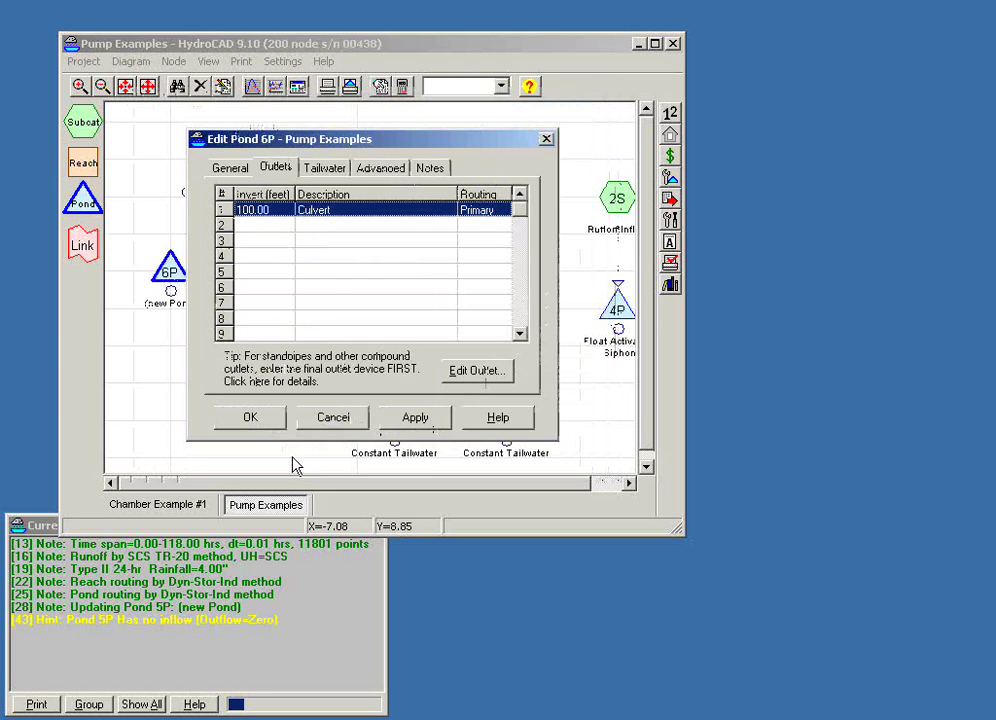
Save pond 6P's settings and open its report
left_click(260, 418)
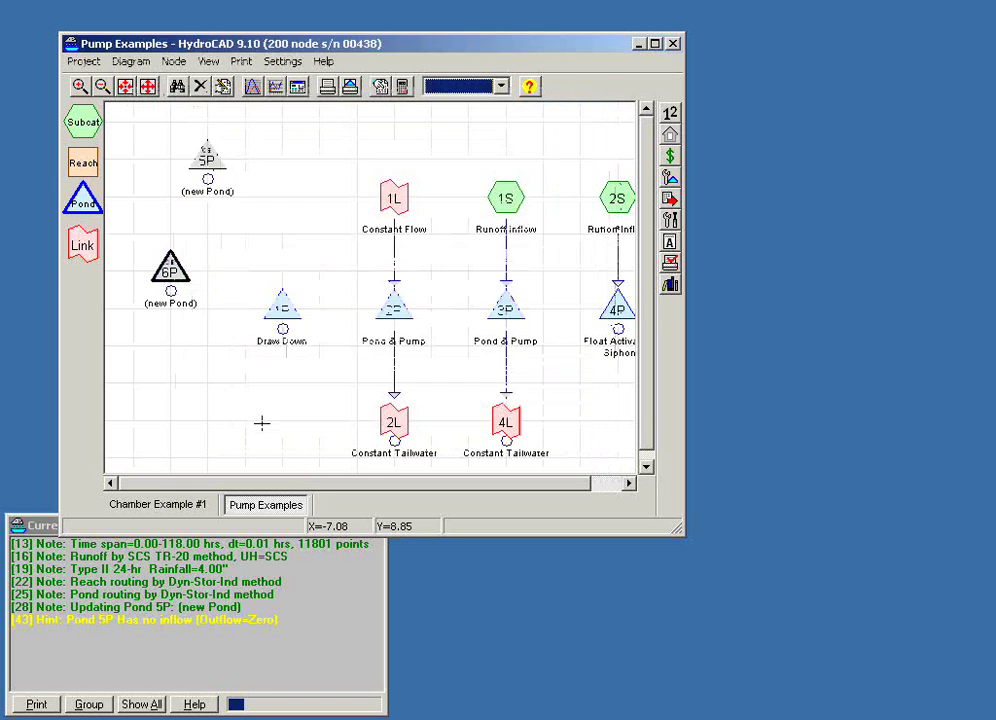
left_click(170, 289)
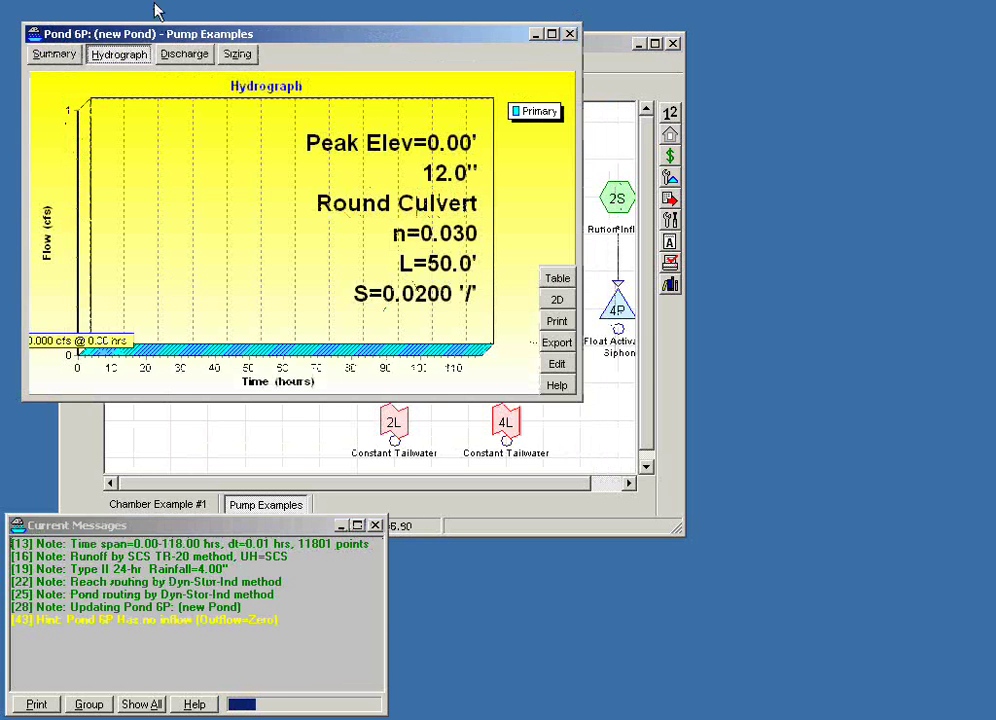
Display pond 6P's stage-discharge curve and set the pond's flood elevation to 104 feet
left_click(184, 56)
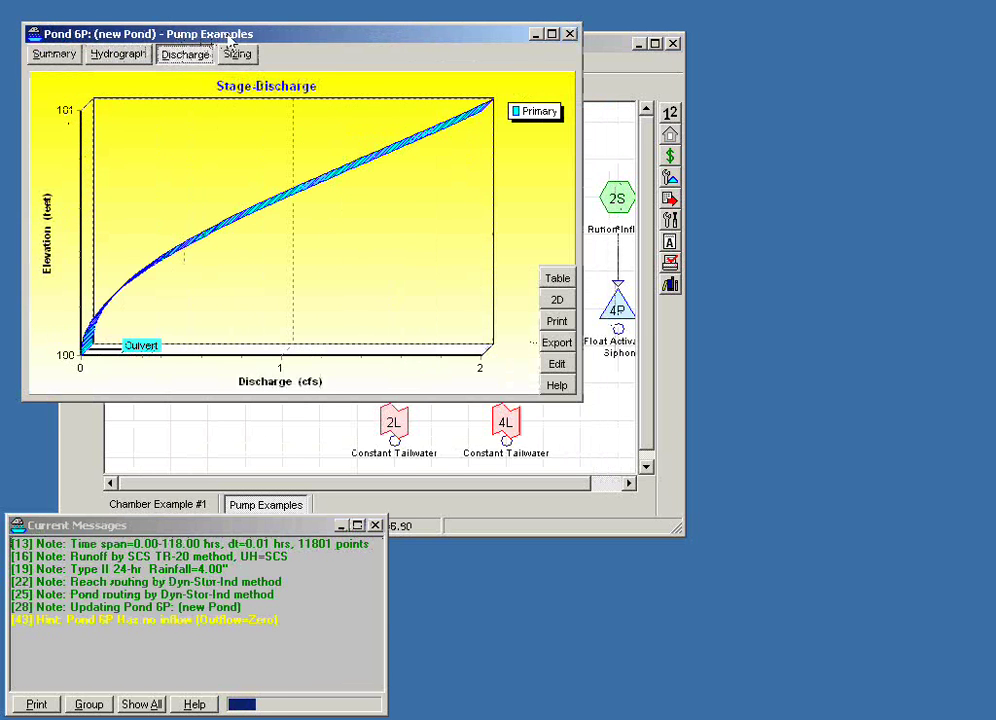
left_click_drag(176, 33, 438, 256)
left_click(818, 587)
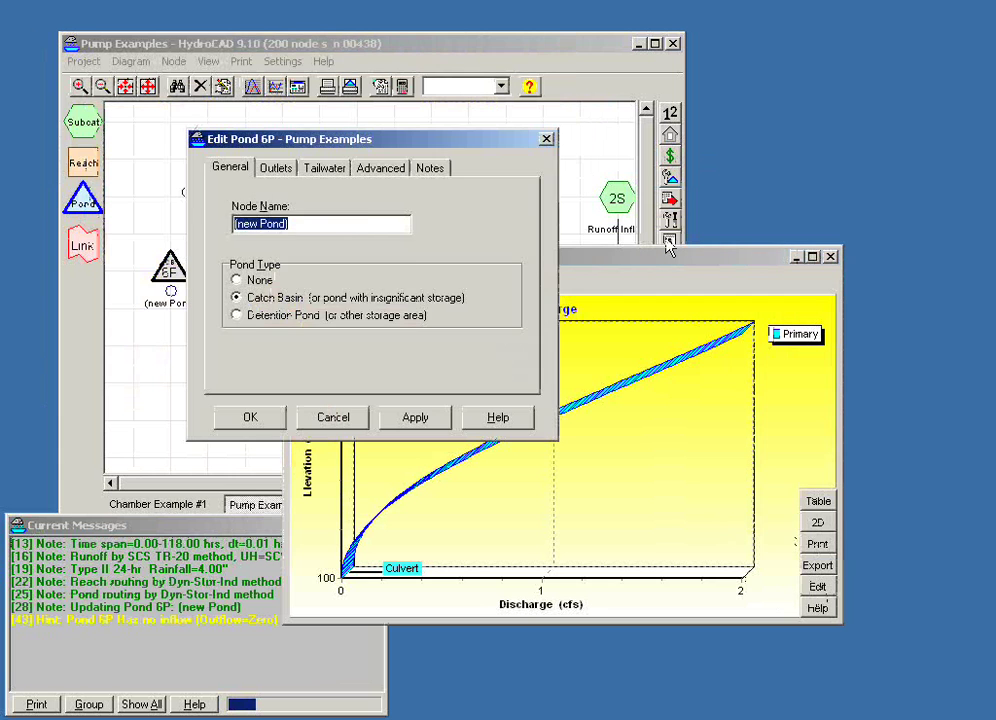
left_click(396, 172)
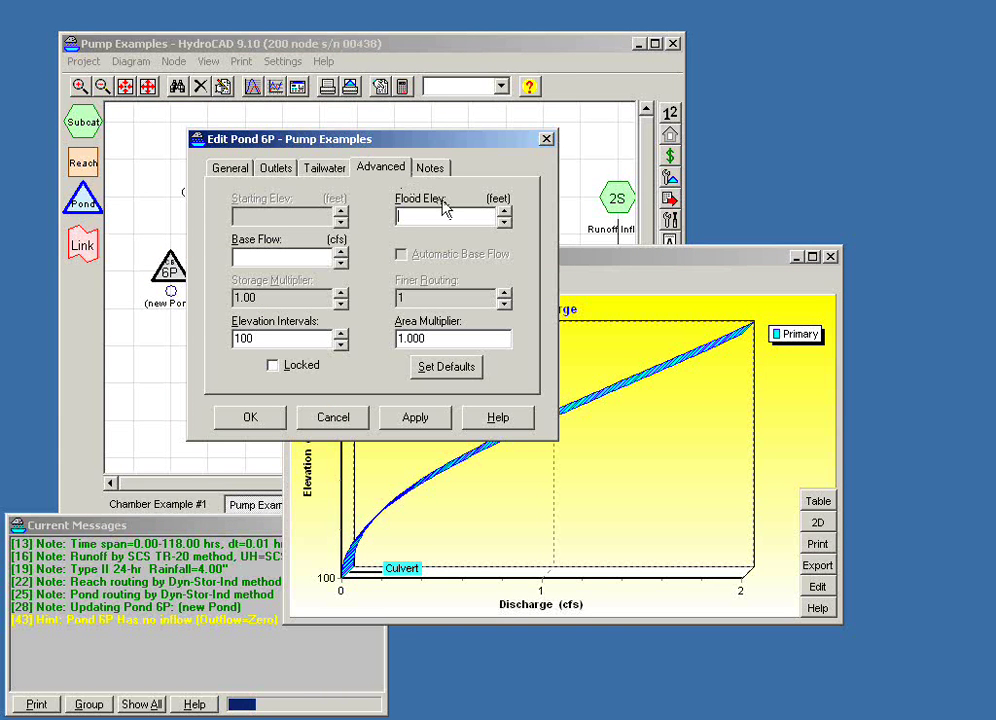
type("104")
left_click(263, 418)
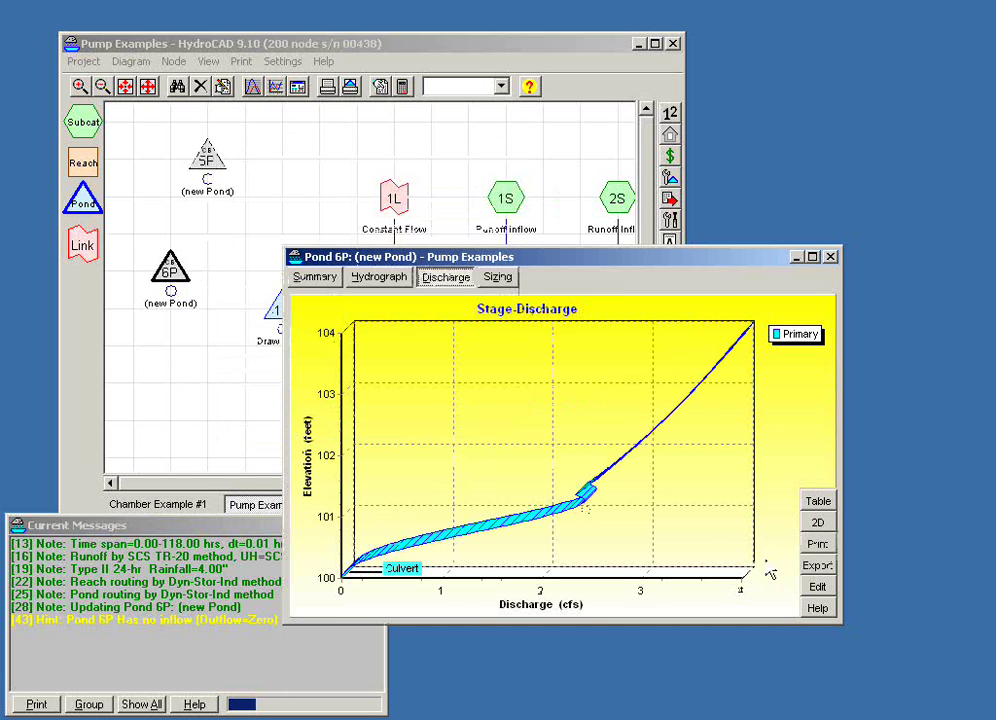
View pond 6P's stage-discharge curve in 2D, then return the plot to 3D
left_click(816, 523)
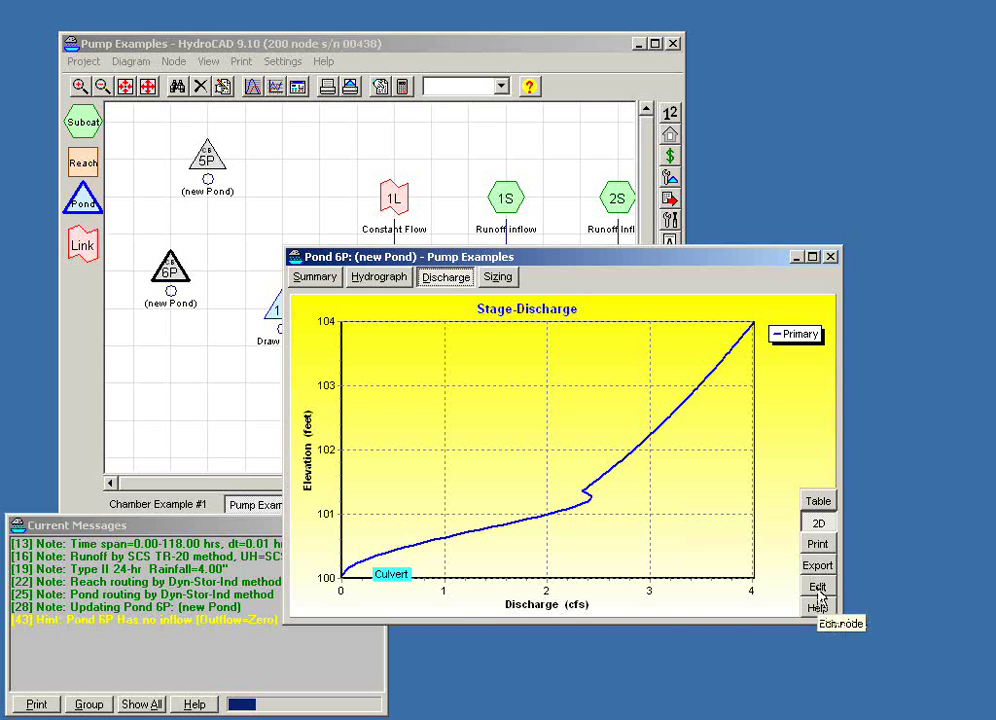
left_click(818, 523)
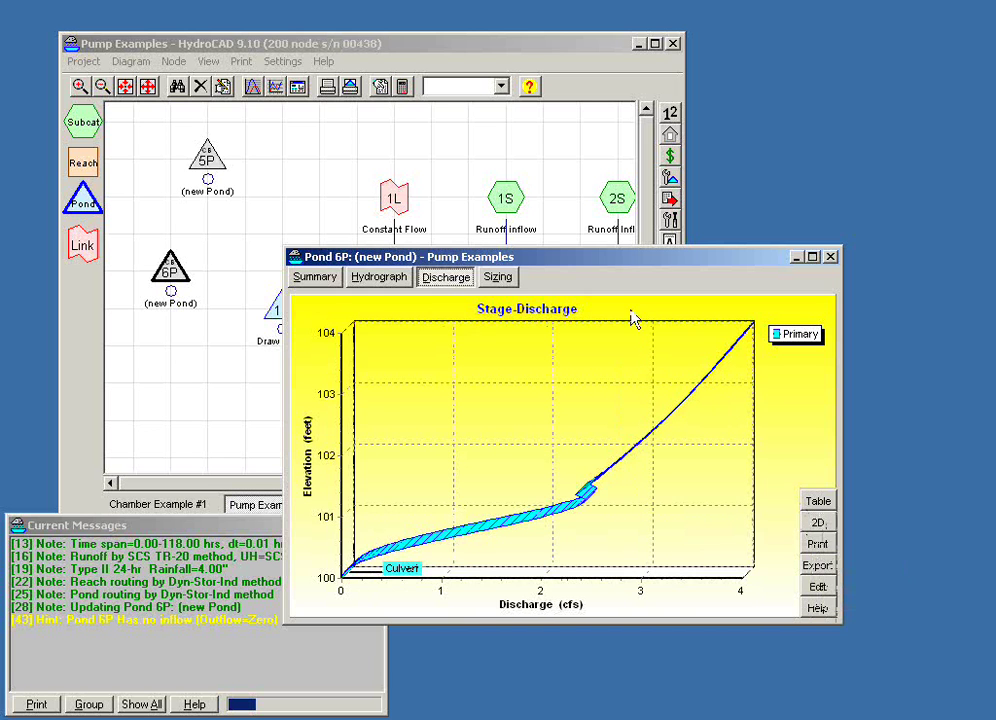
left_click_drag(611, 262, 379, 47)
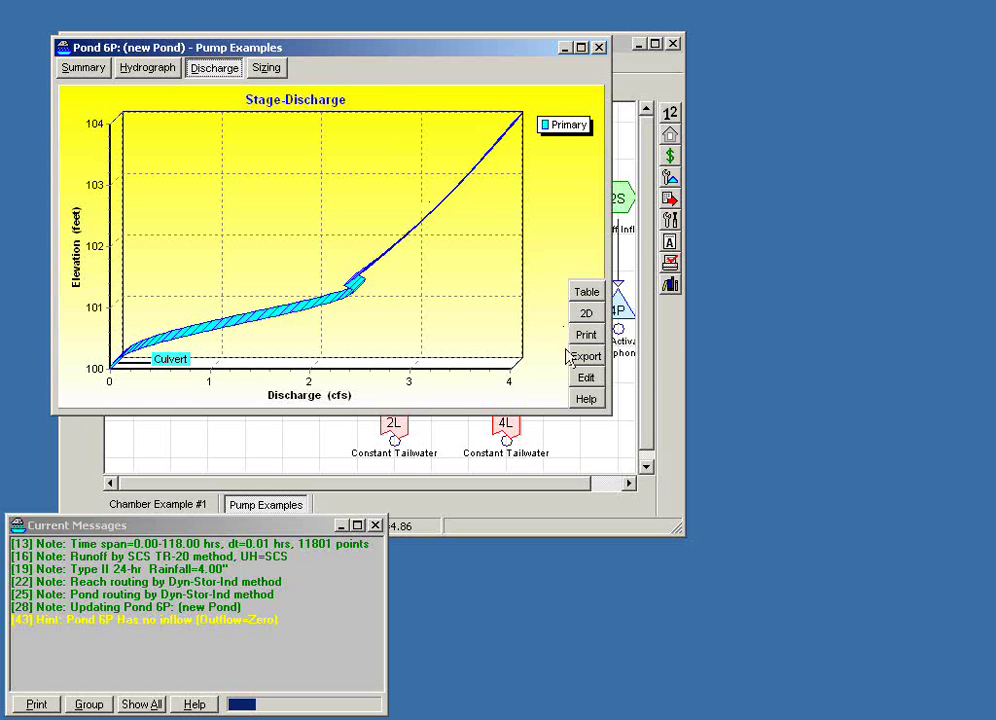
Open pond 6P's outlet list for editing and review Riser Example #1a on the Sample Pond #1 web page
left_click(586, 378)
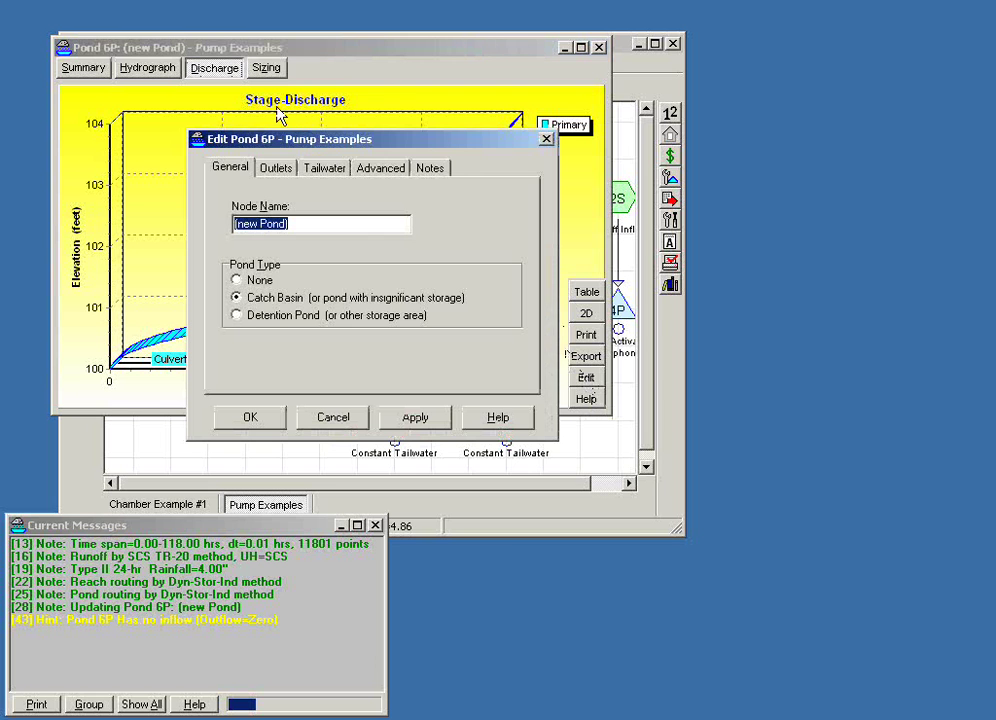
left_click(276, 168)
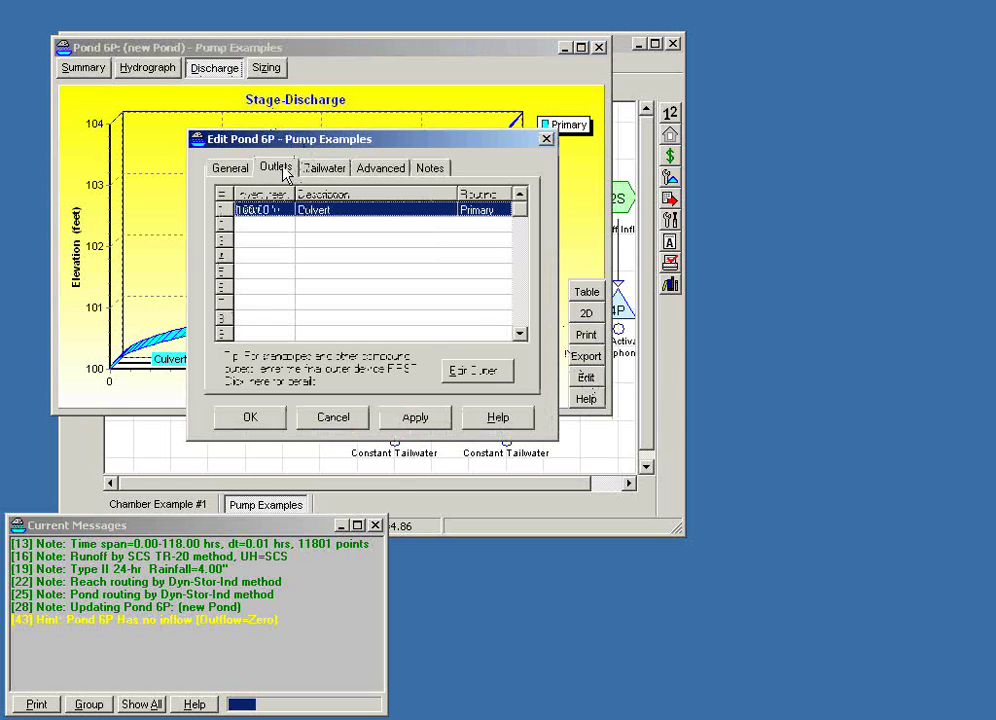
left_click_drag(286, 142, 446, 231)
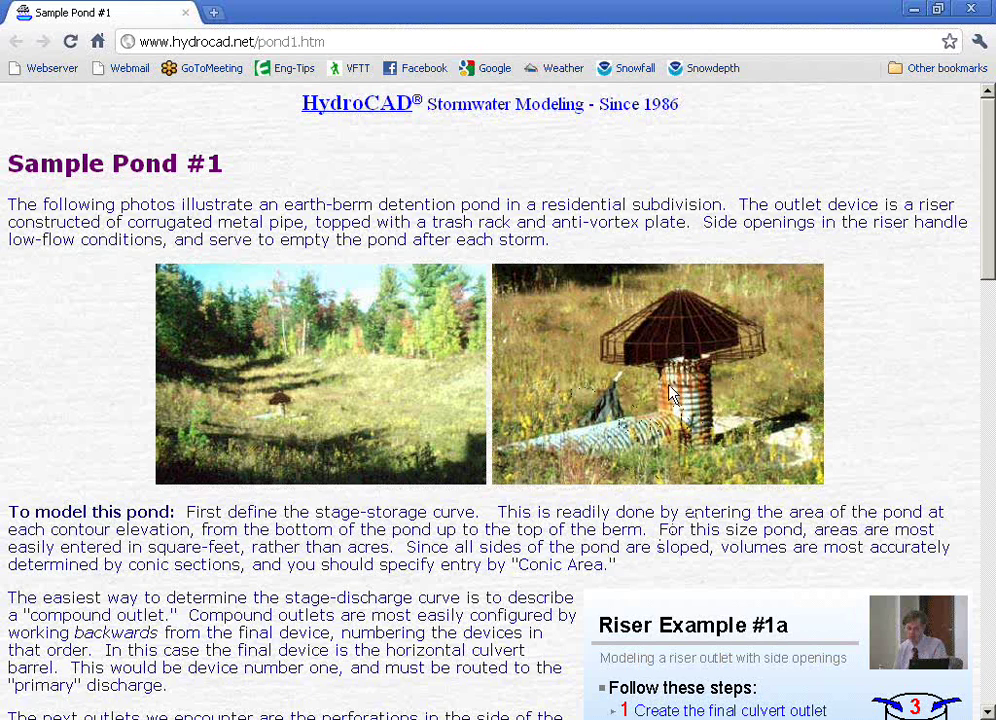
scroll(672, 393, "down", 6)
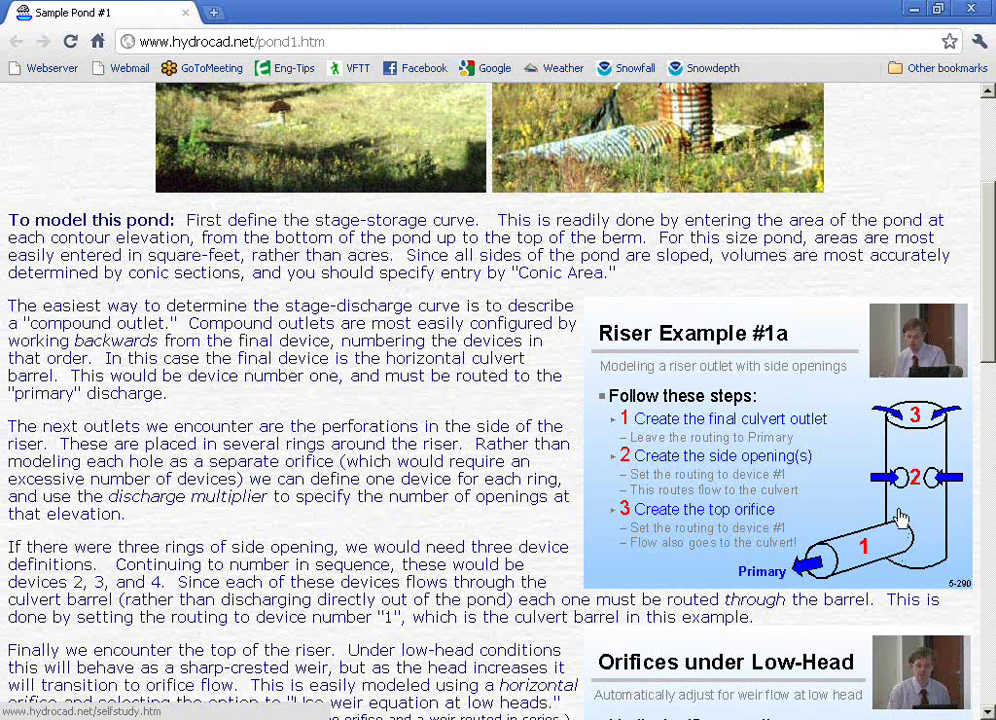
left_click(973, 10)
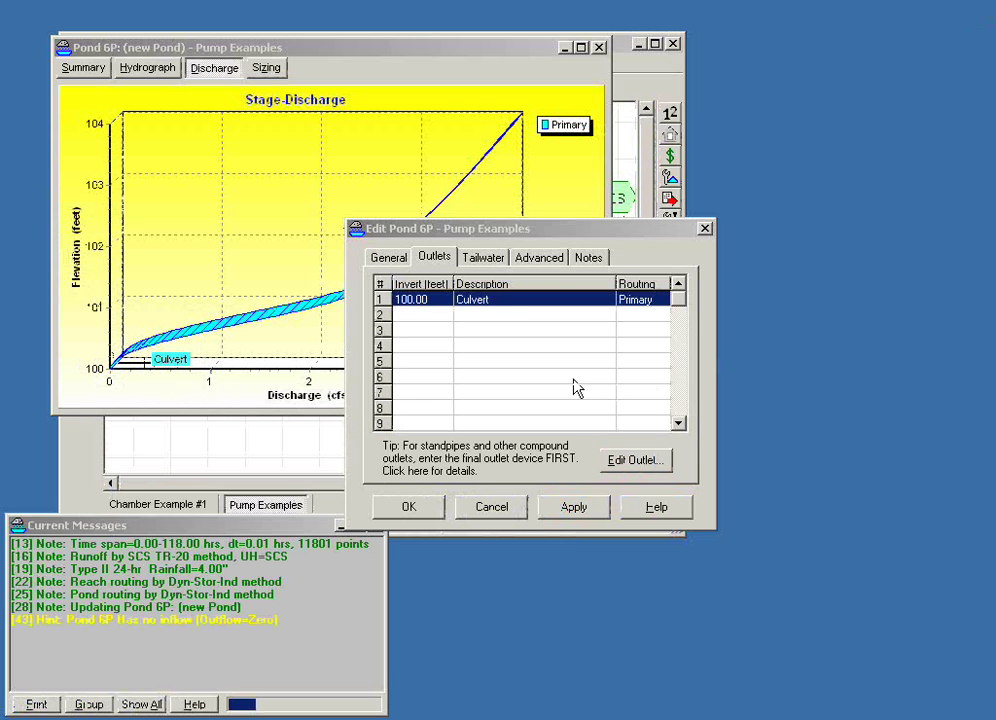
Add an Orifice/Grate as pond 6P's second outlet with a 102-foot invert, a vertical-plane opening and a 4-inch diameter
double_click(524, 315)
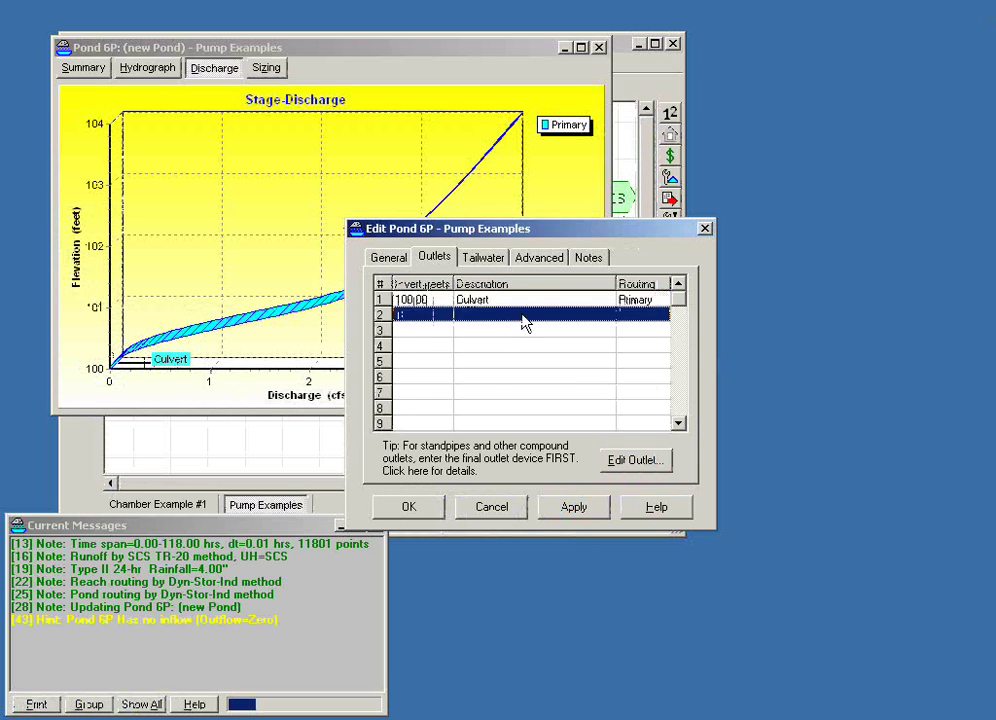
left_click(326, 288)
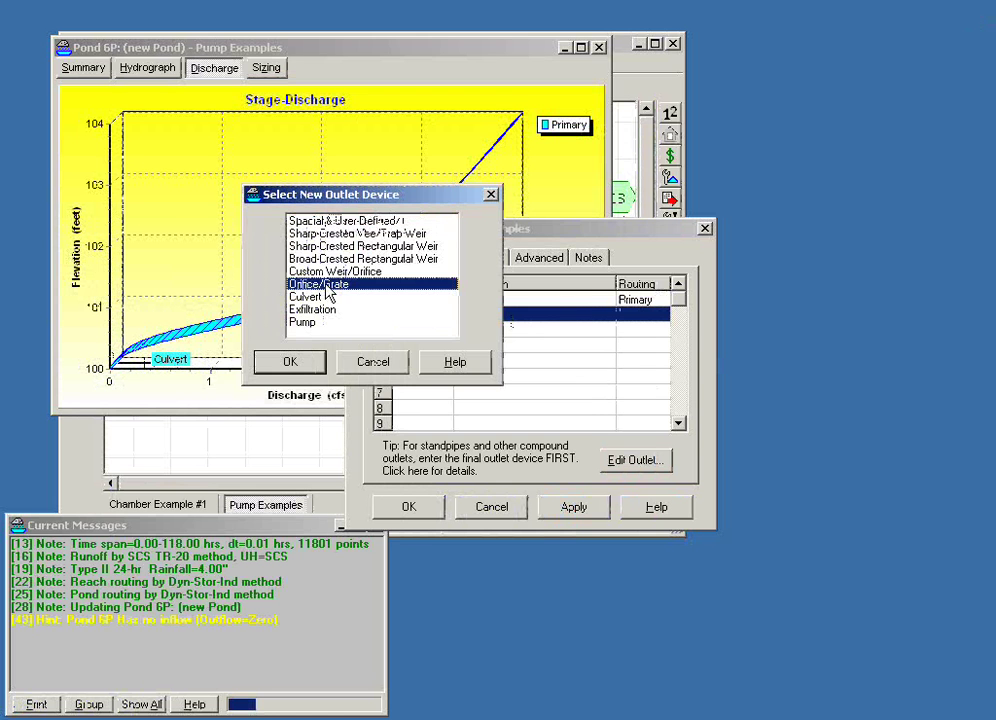
left_click(289, 363)
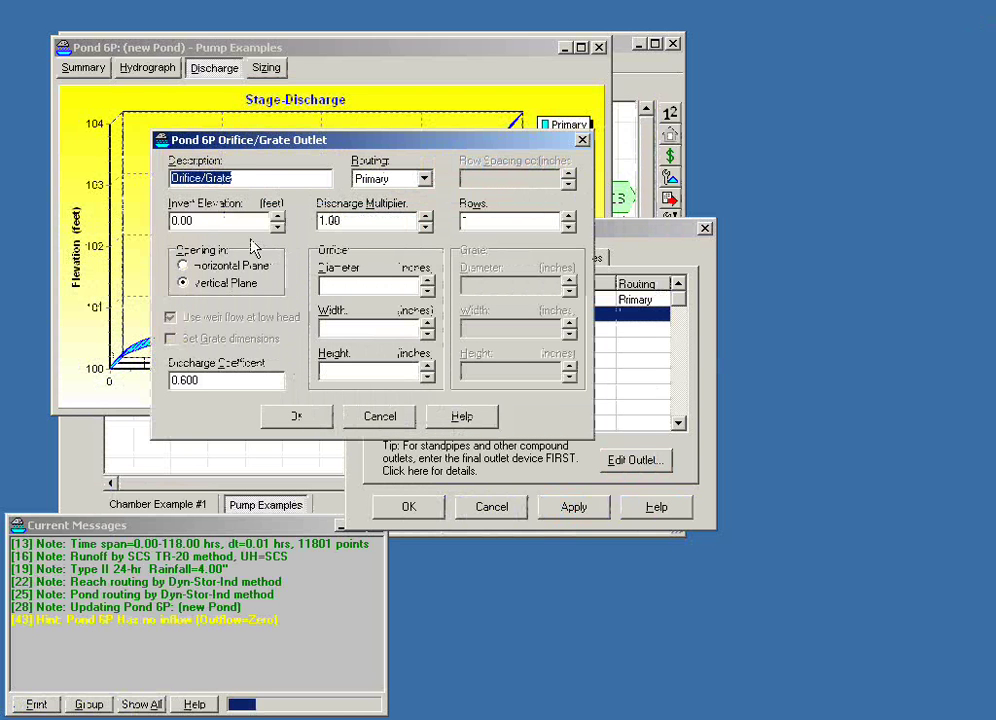
left_click(200, 221)
type("100.00")
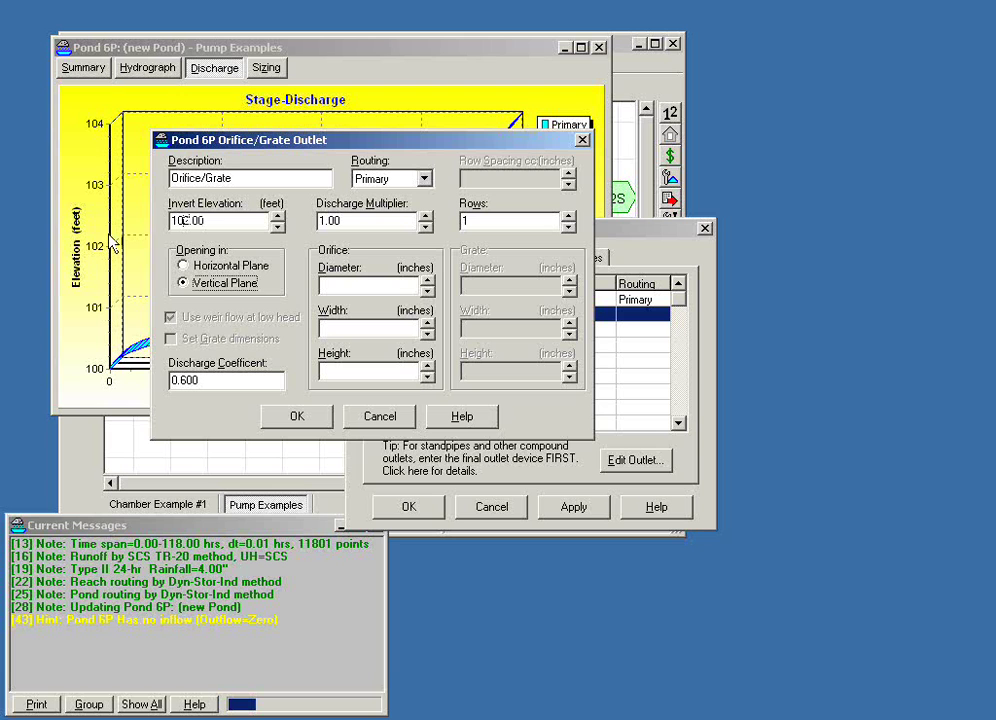
left_click(184, 284)
left_click(358, 280)
type("4")
key("Tab")
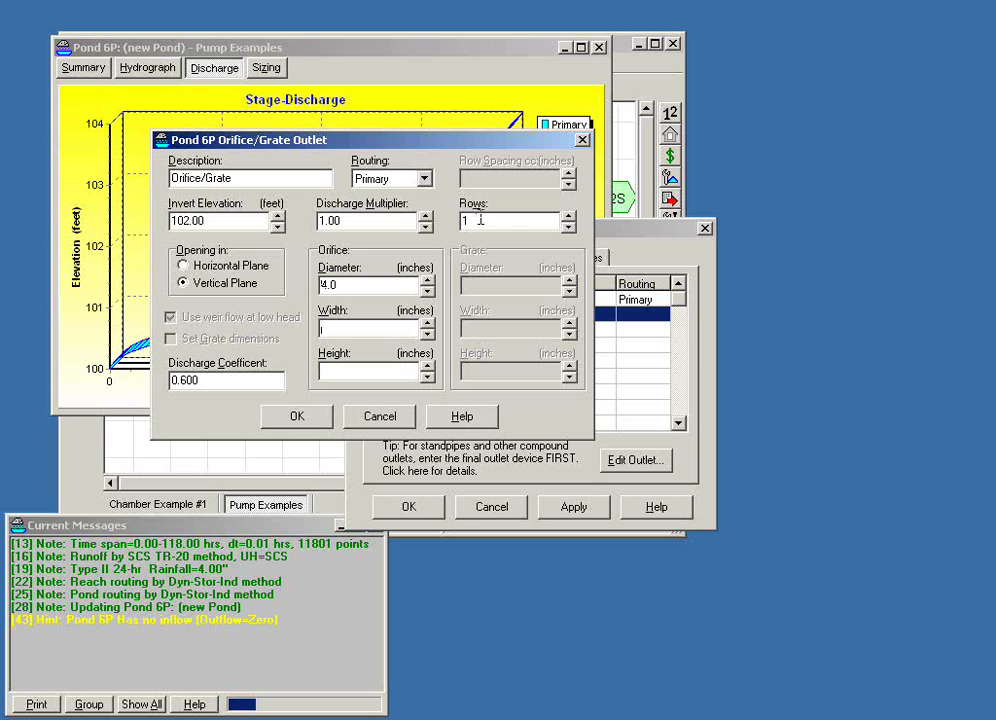
left_click_drag(480, 219, 415, 214)
type("4")
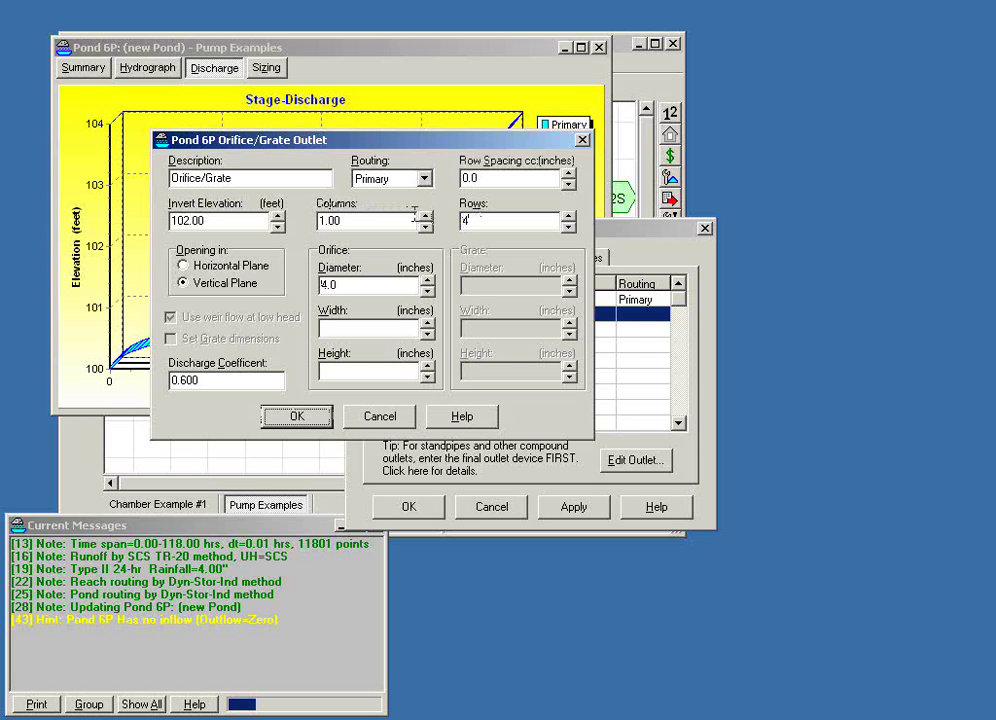
left_click_drag(475, 220, 462, 220)
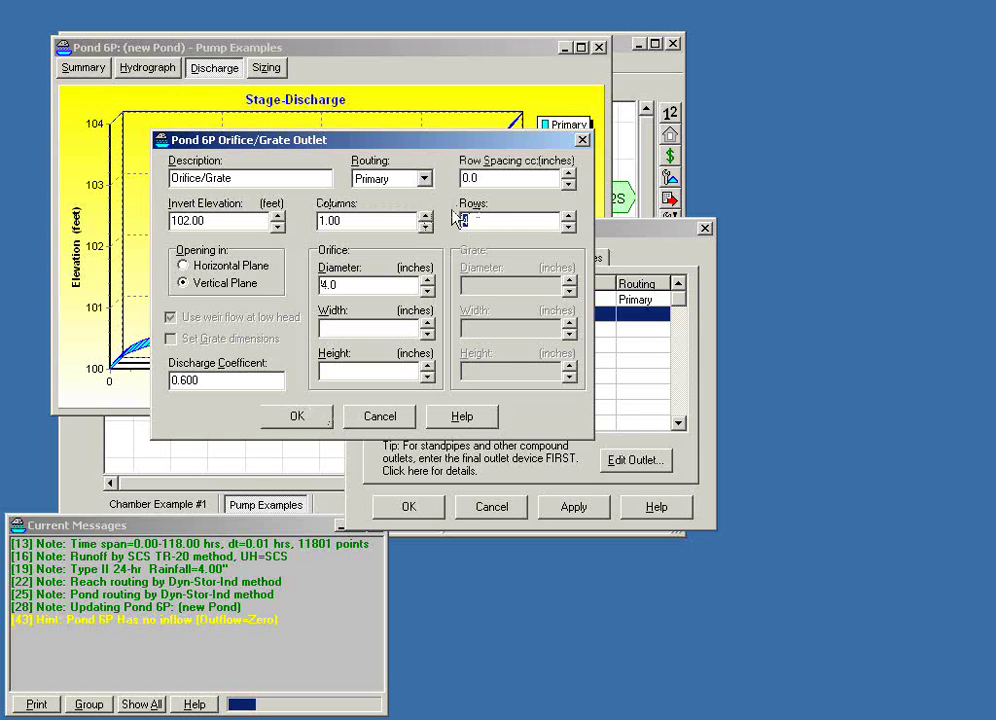
type("1")
Set the orifice's discharge multiplier to 4 and accept the outlet
left_click_drag(342, 221, 245, 221)
type("4")
key("Tab")
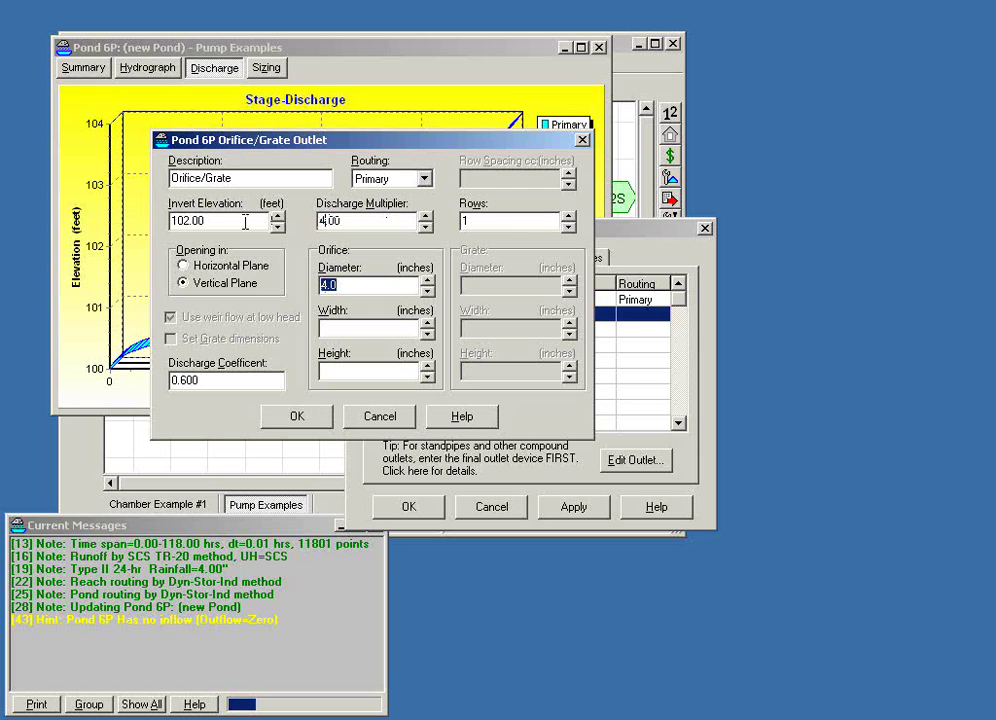
left_click(318, 414)
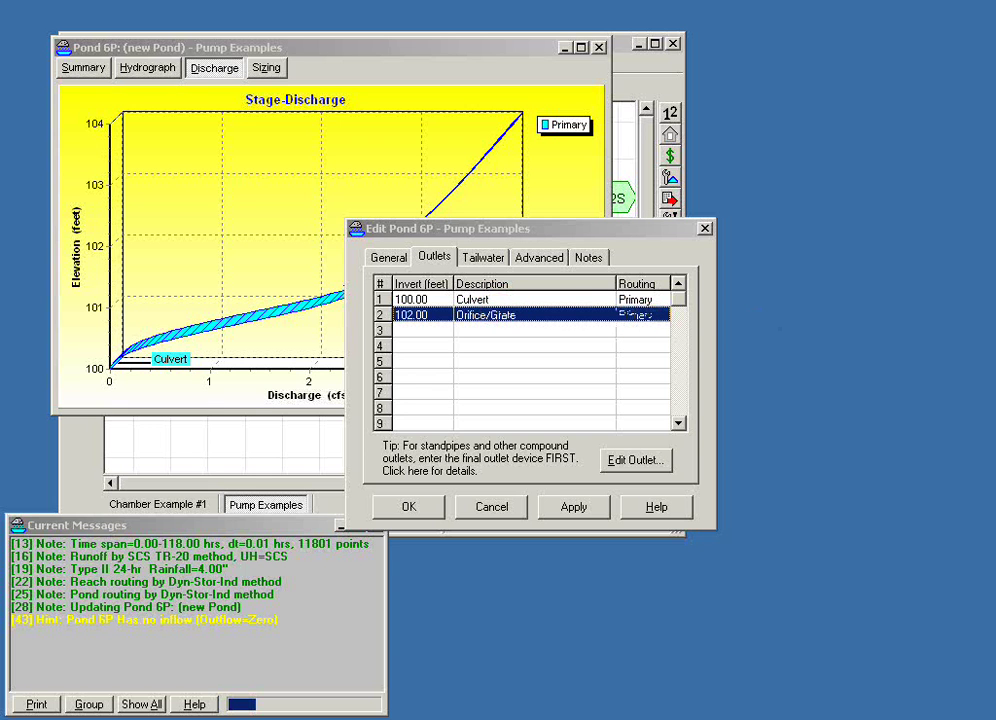
Route the 102-foot orifice to Device 1 so that it discharges through the culvert
double_click(638, 316)
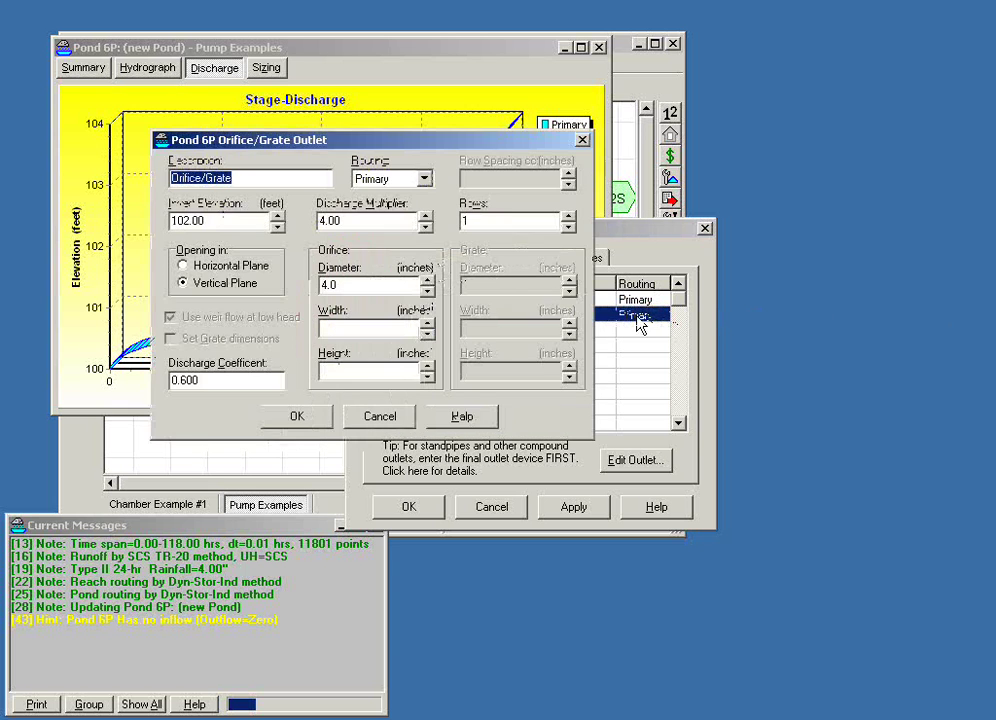
left_click(424, 179)
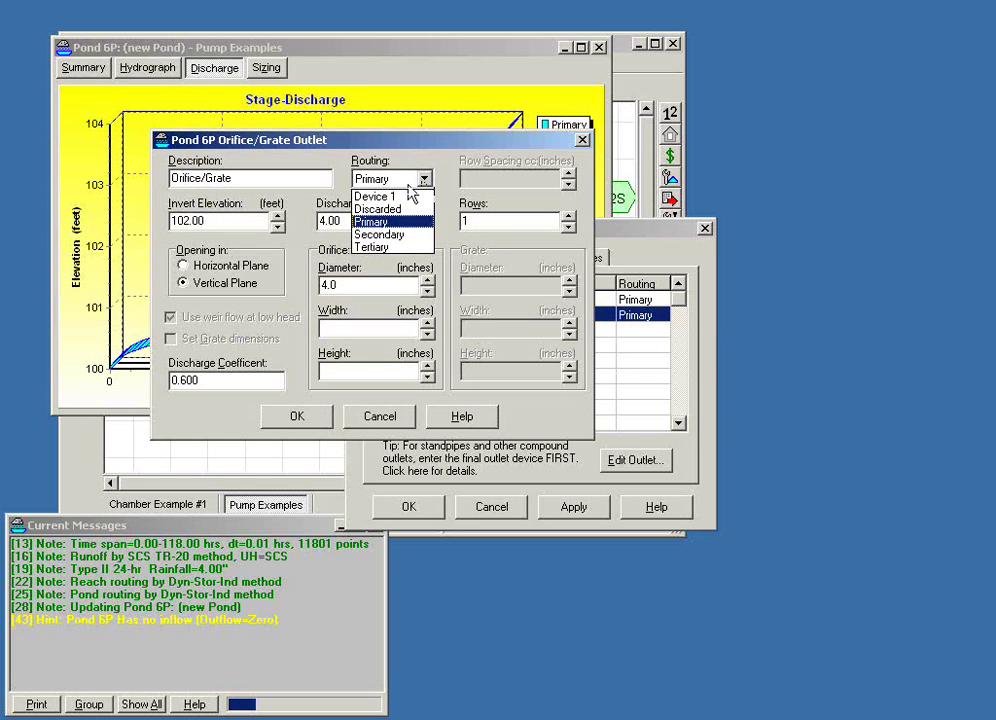
left_click(382, 197)
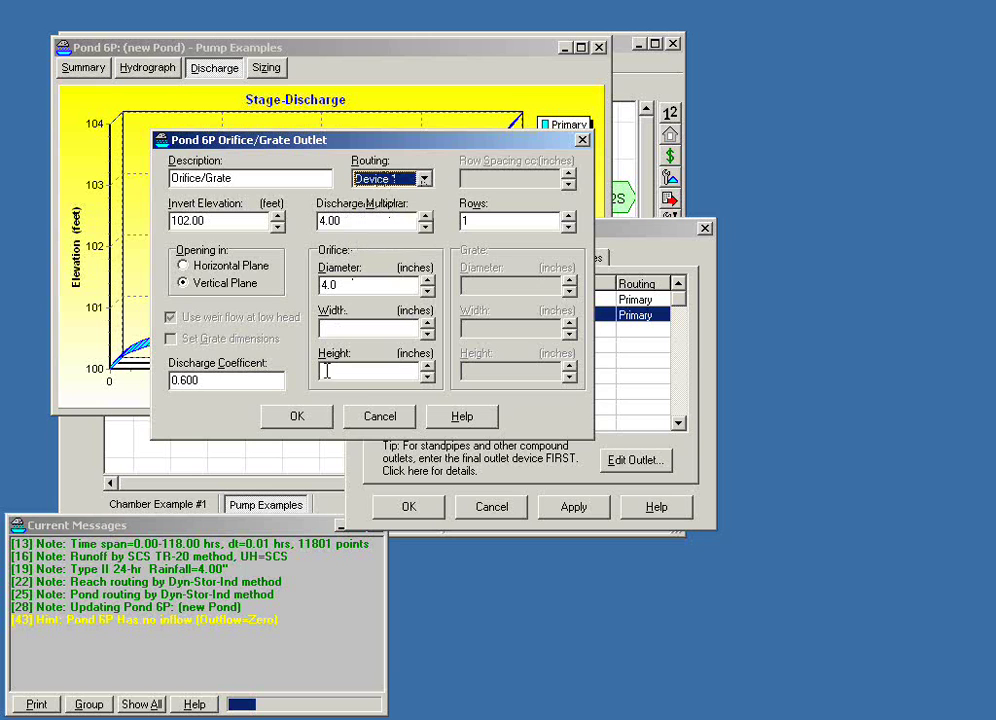
left_click(311, 416)
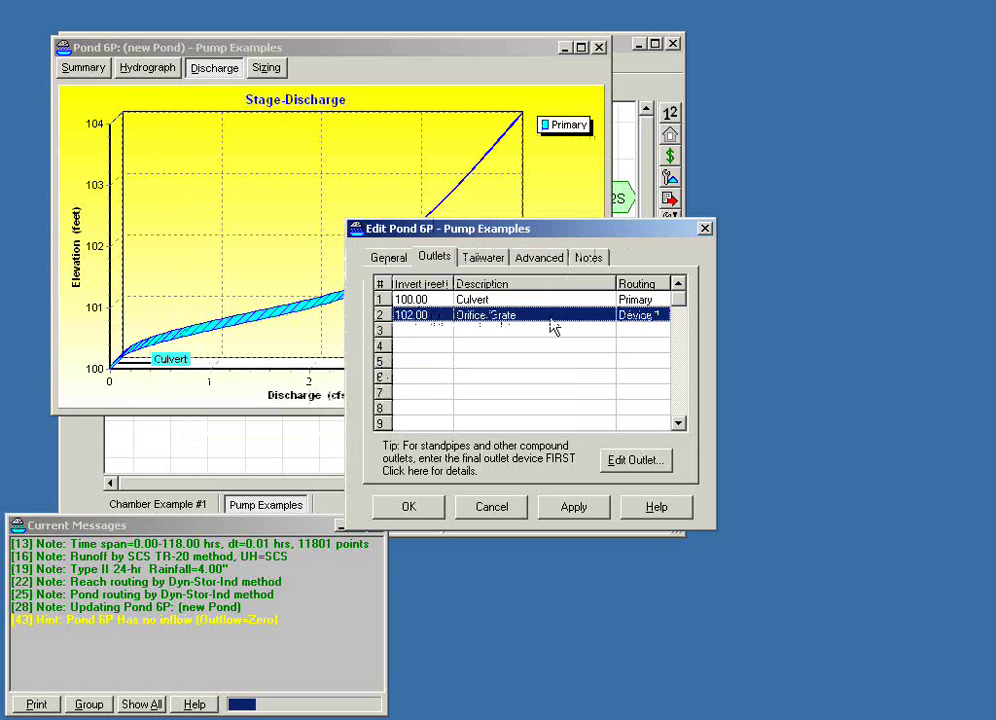
Add an Orifice/Grate as pond 6P's third outlet with a 105-foot invert, a horizontal-plane opening and a 36-inch diameter
left_click(483, 337)
left_click(483, 337)
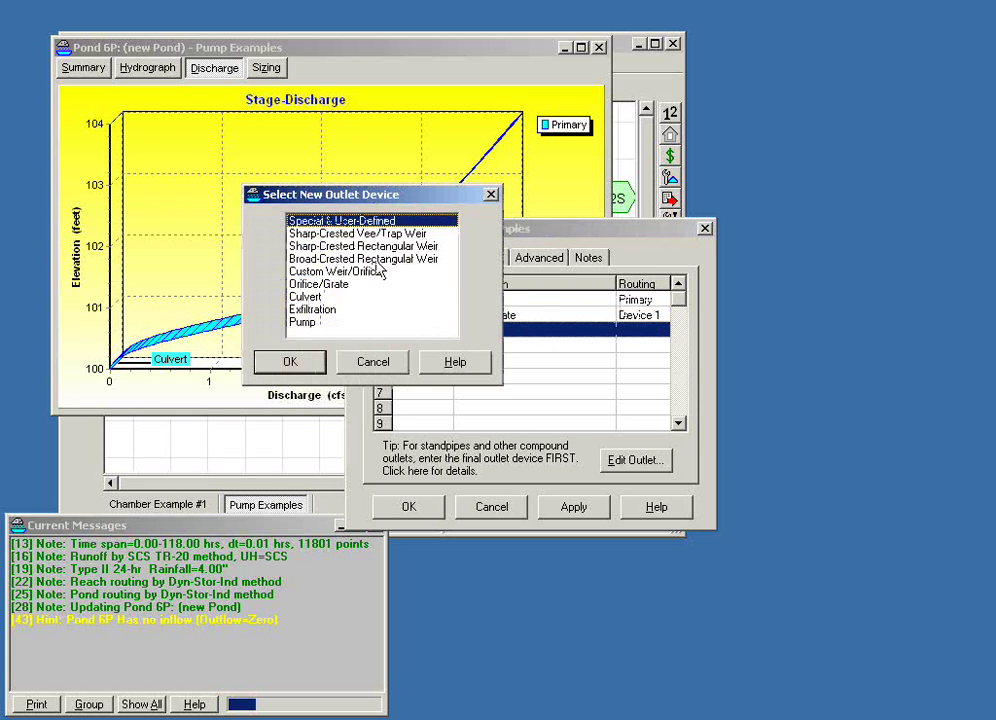
left_click(336, 284)
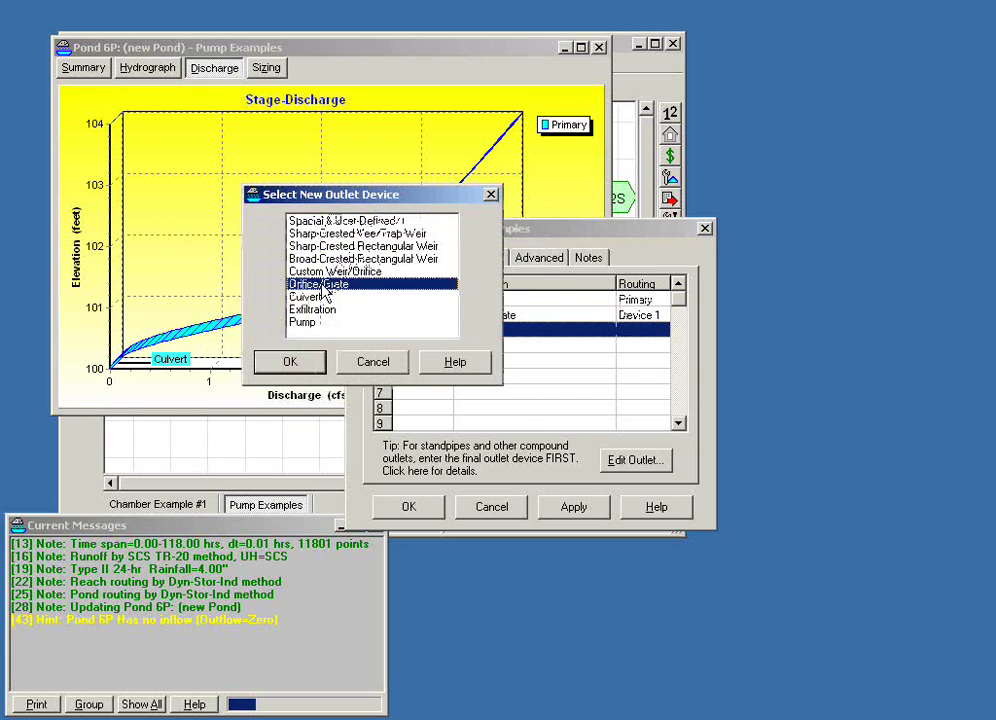
left_click(290, 361)
double_click(236, 220)
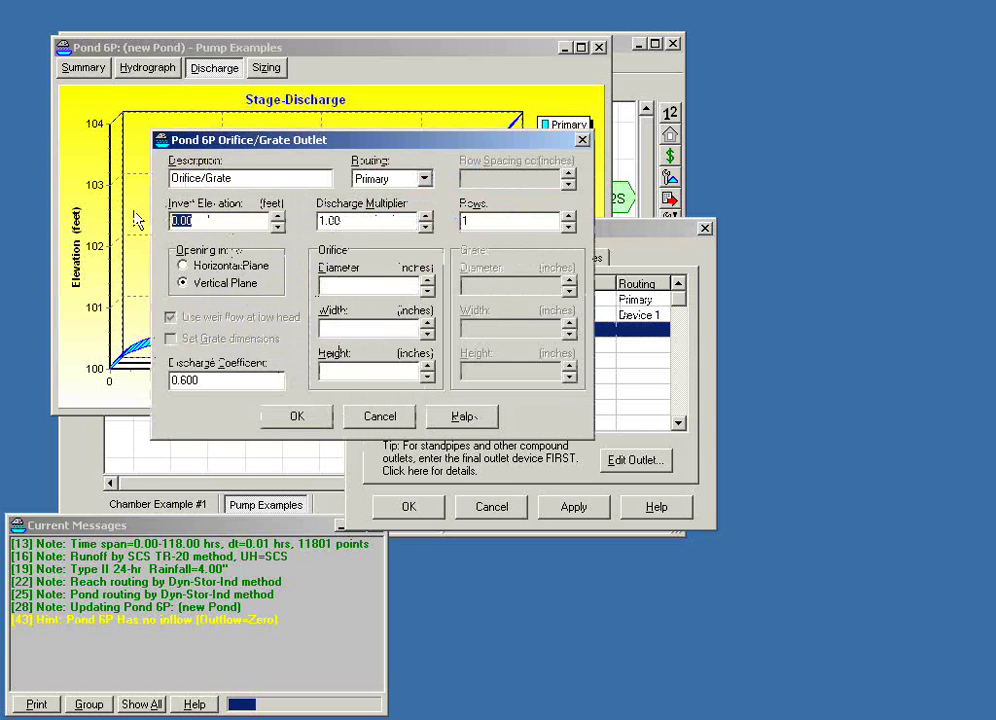
type("100")
key("Tab")
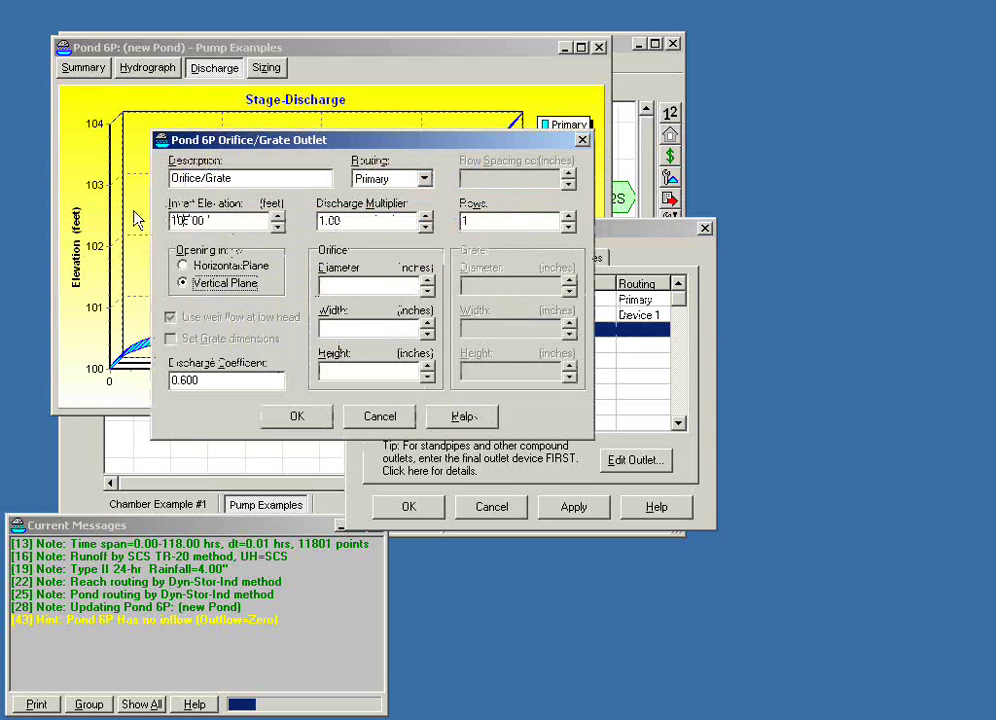
left_click(182, 265)
left_click(345, 284)
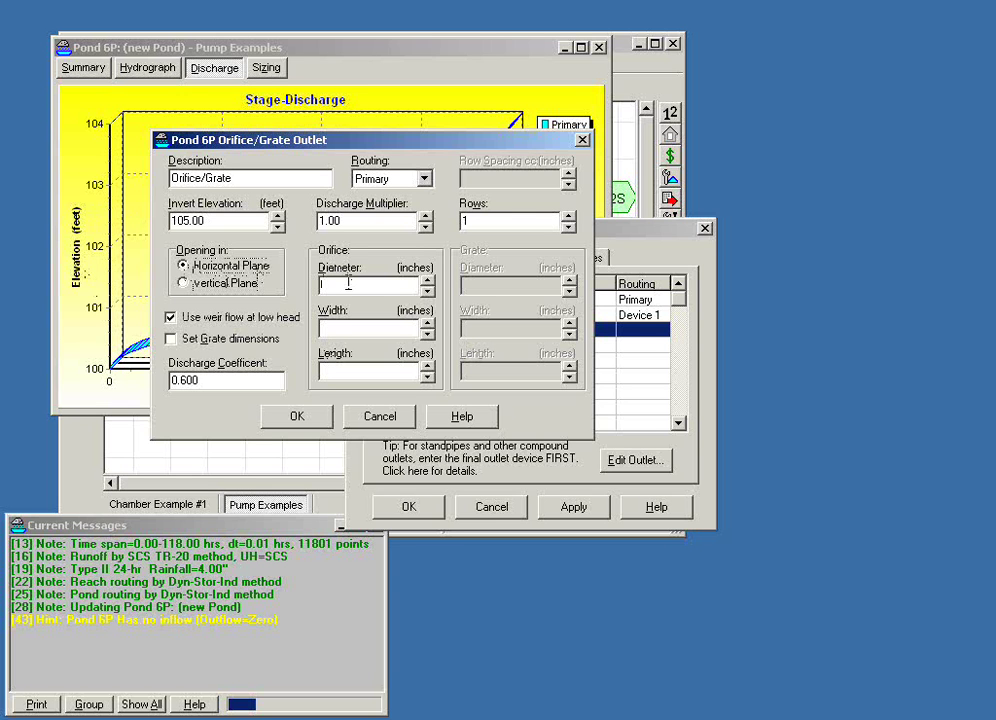
type("36")
key("Tab")
Route the 36-inch horizontal orifice to Device 1 and accept the outlet
left_click(425, 180)
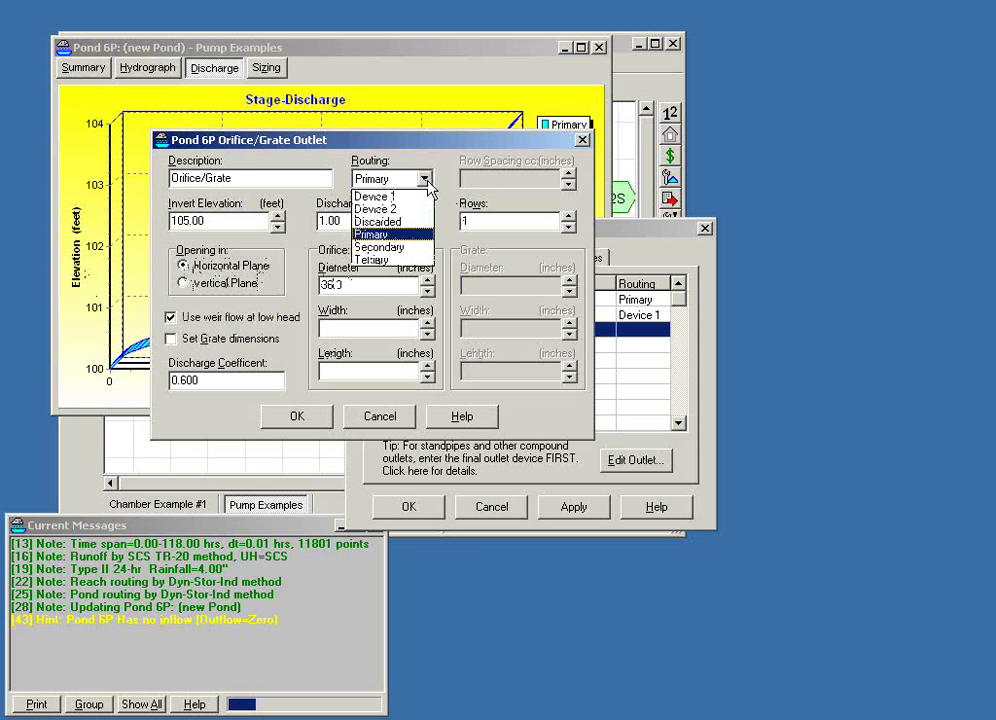
left_click(377, 197)
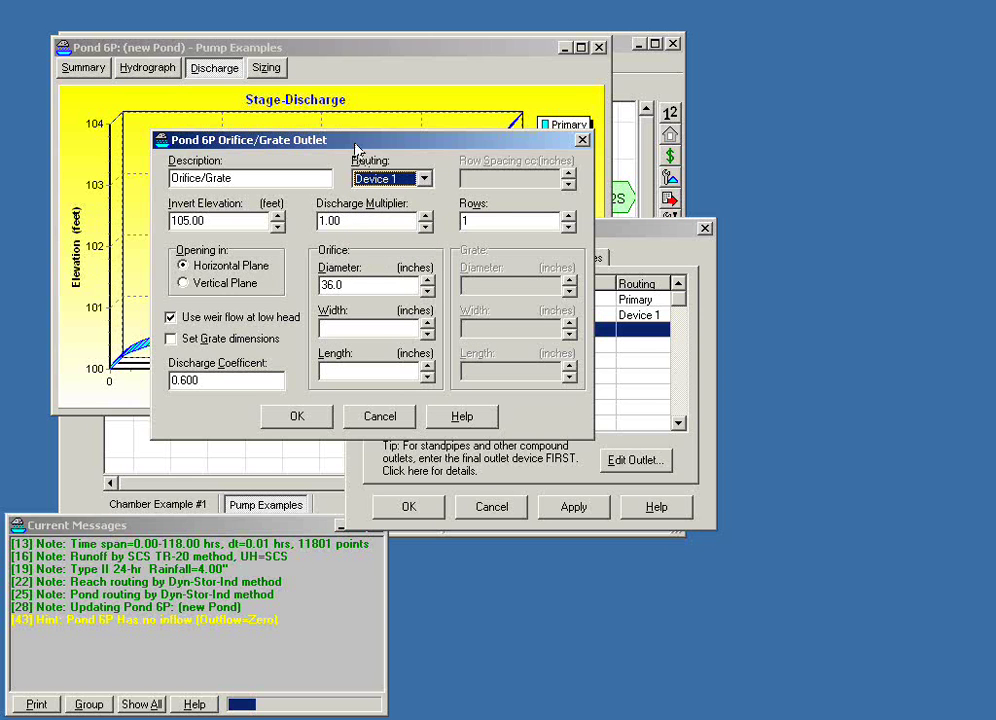
left_click_drag(355, 145, 547, 328)
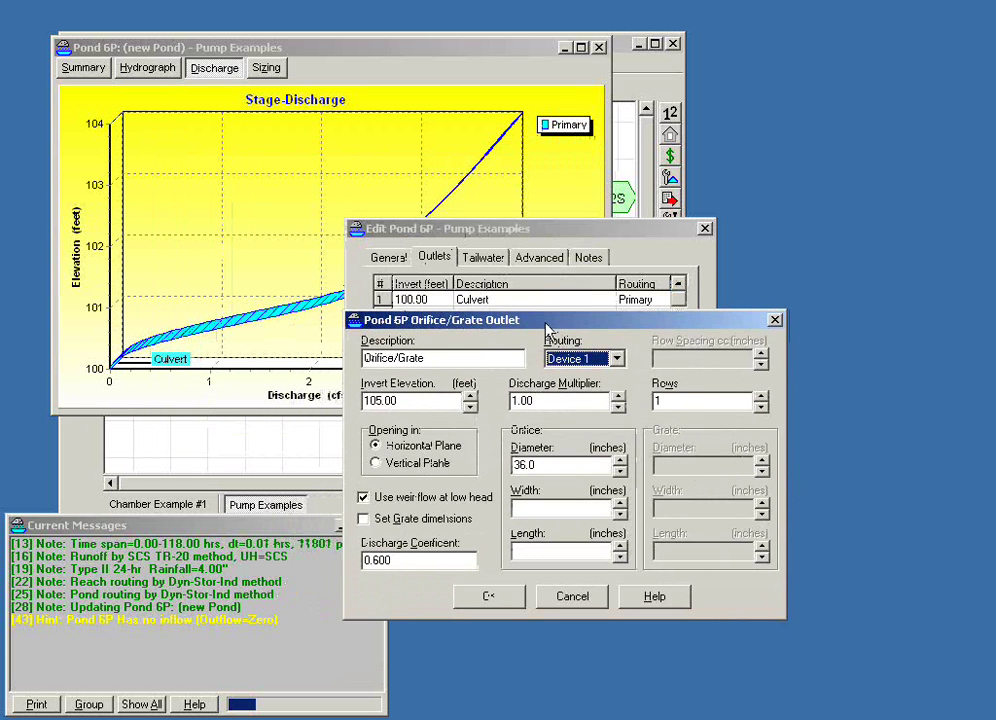
left_click(463, 598)
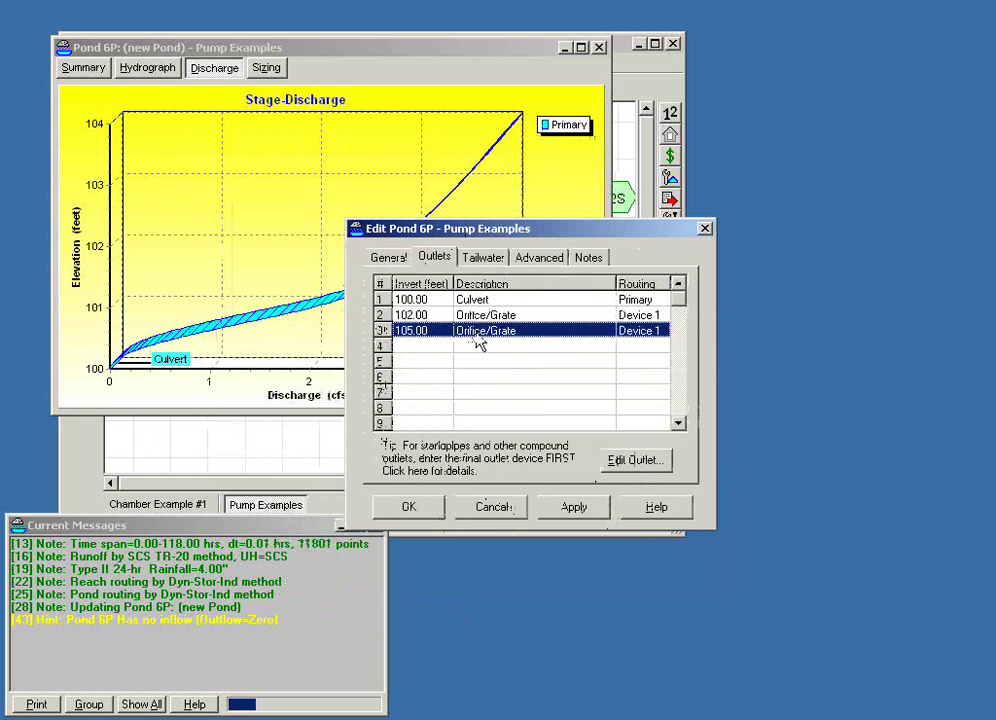
Set pond 6P's flood elevation to 106 feet and accept the pond edits
left_click(540, 257)
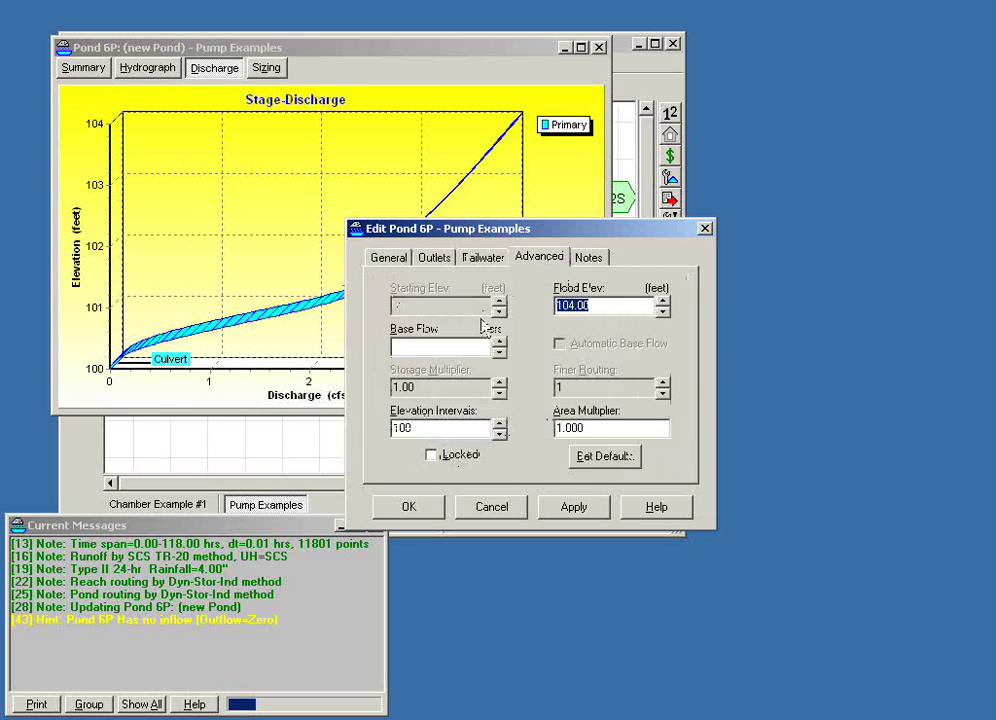
type("108")
left_click(409, 507)
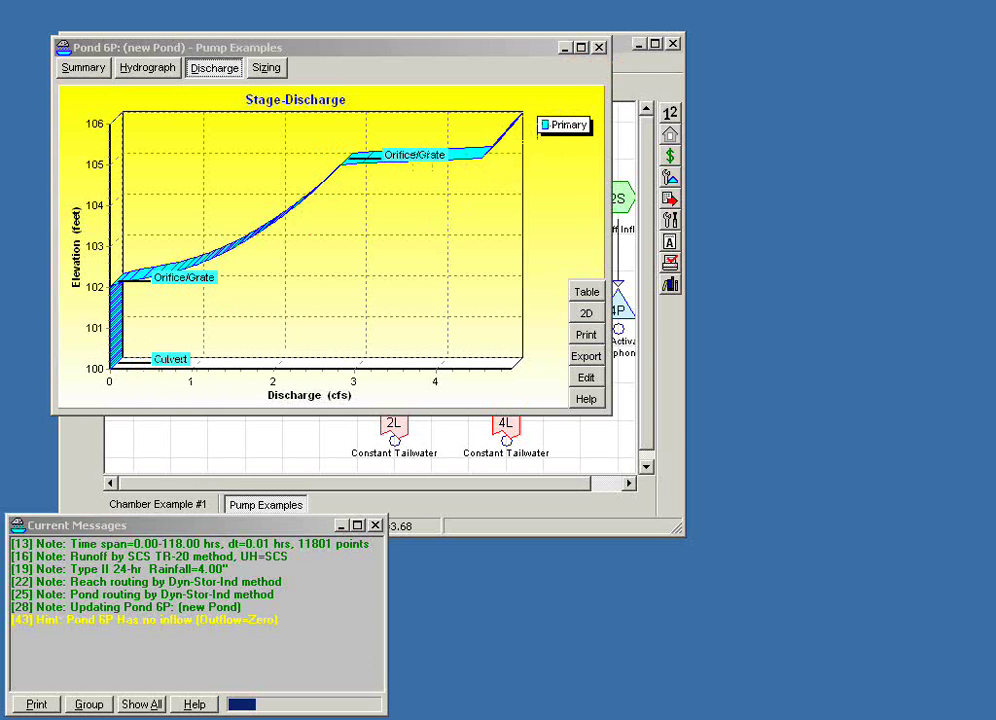
Close pond 6P's report and close the Pump Examples and Chamber Example #1 projects without saving changes
left_click(598, 49)
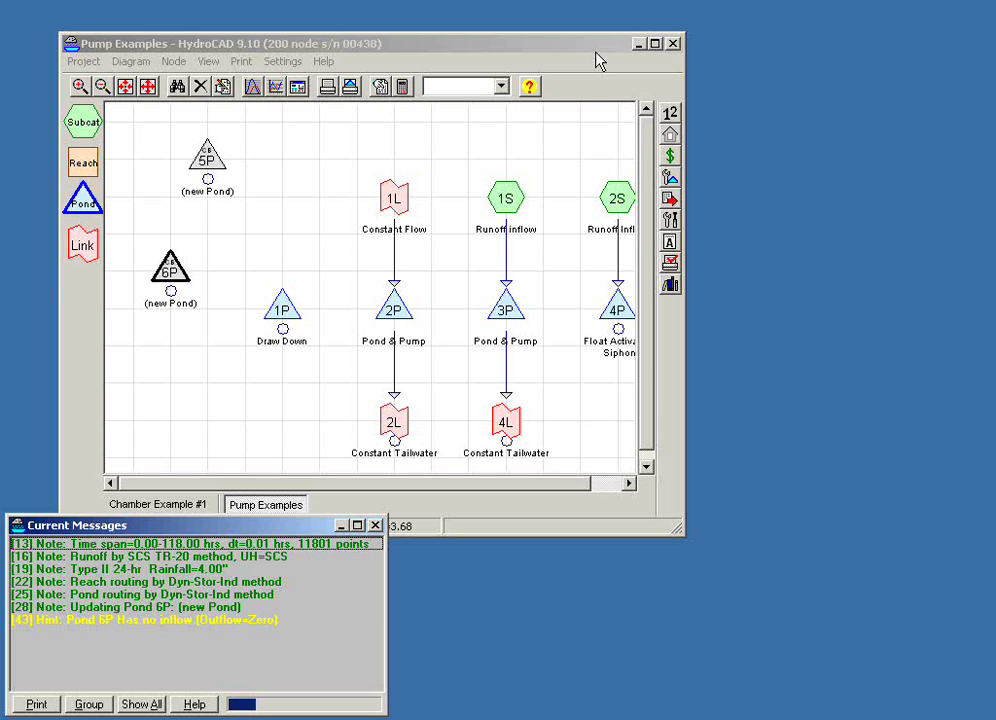
left_click(673, 44)
left_click(494, 408)
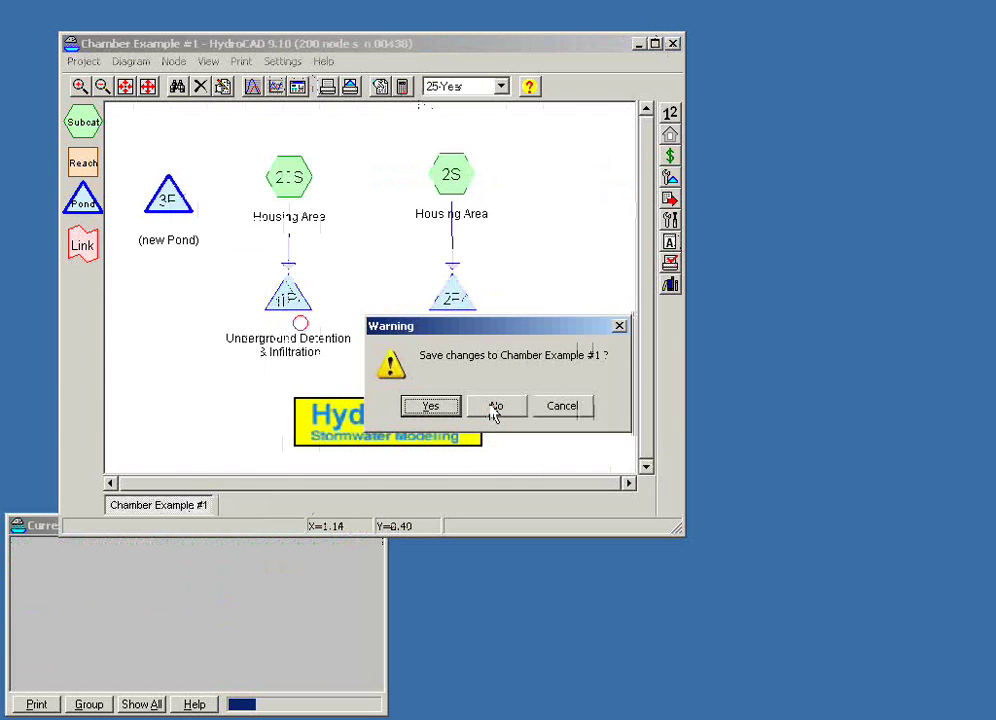
left_click(494, 408)
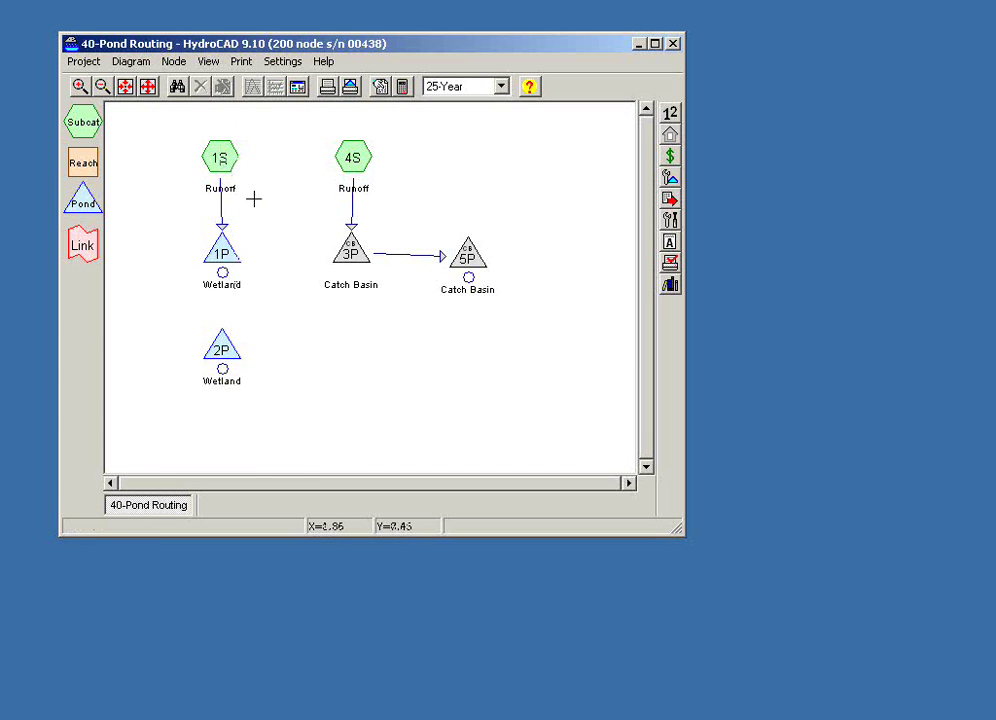
Reposition subcatchment 1S up and to the left and Wetland pond 1P up and to the right in the 40-Pond Routing diagram
scroll(254, 199, "up", 2)
left_click_drag(254, 199, 373, 306)
left_click_drag(292, 221, 228, 171)
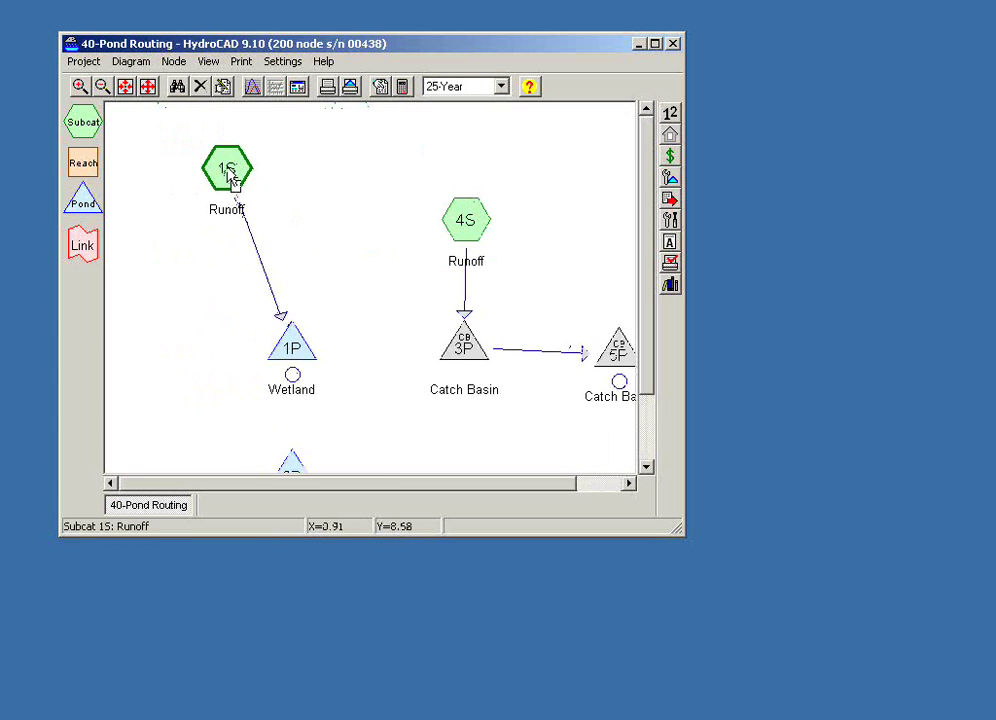
left_click_drag(298, 372, 345, 339)
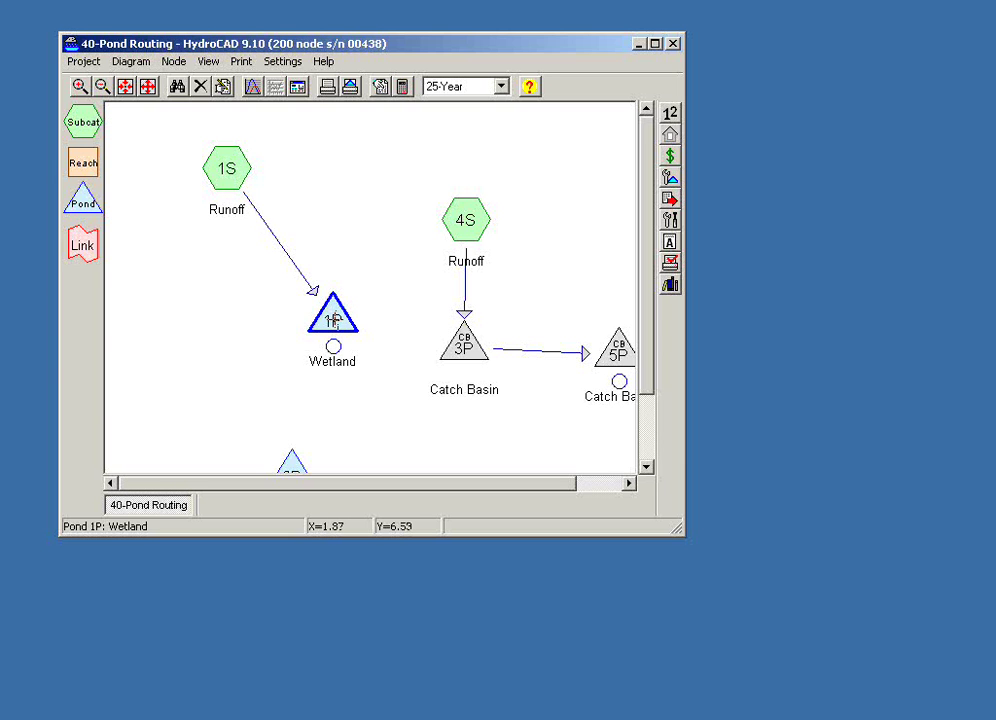
Open pond 1P's hydrograph in 2D and examine where the outflow peak meets the inflow curve, then restore the full plot
double_click(334, 320)
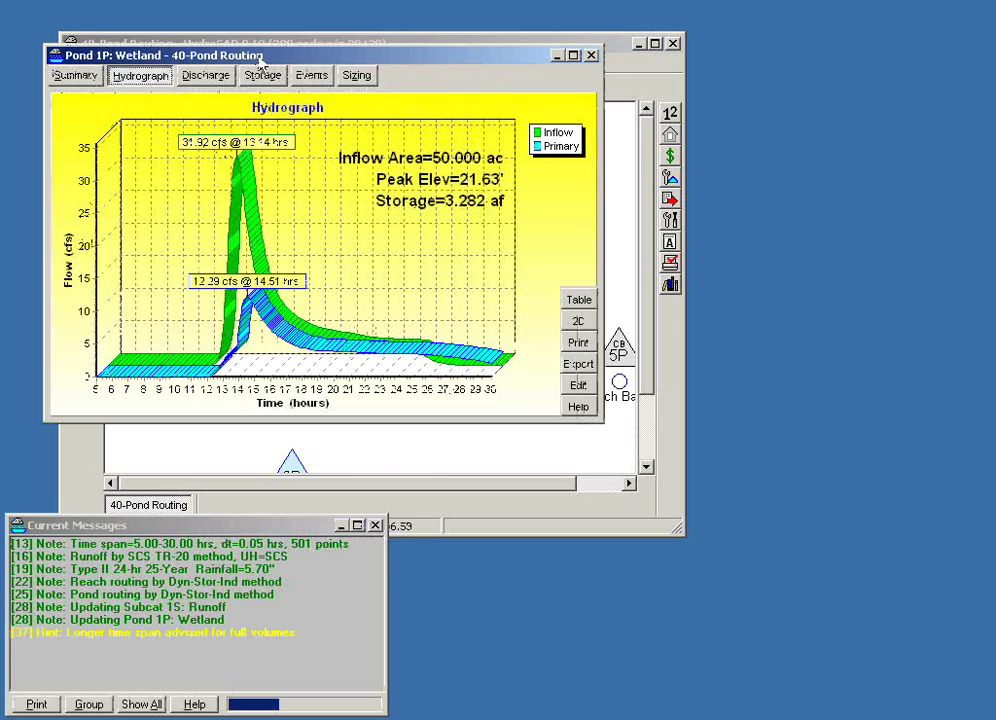
left_click_drag(259, 57, 597, 243)
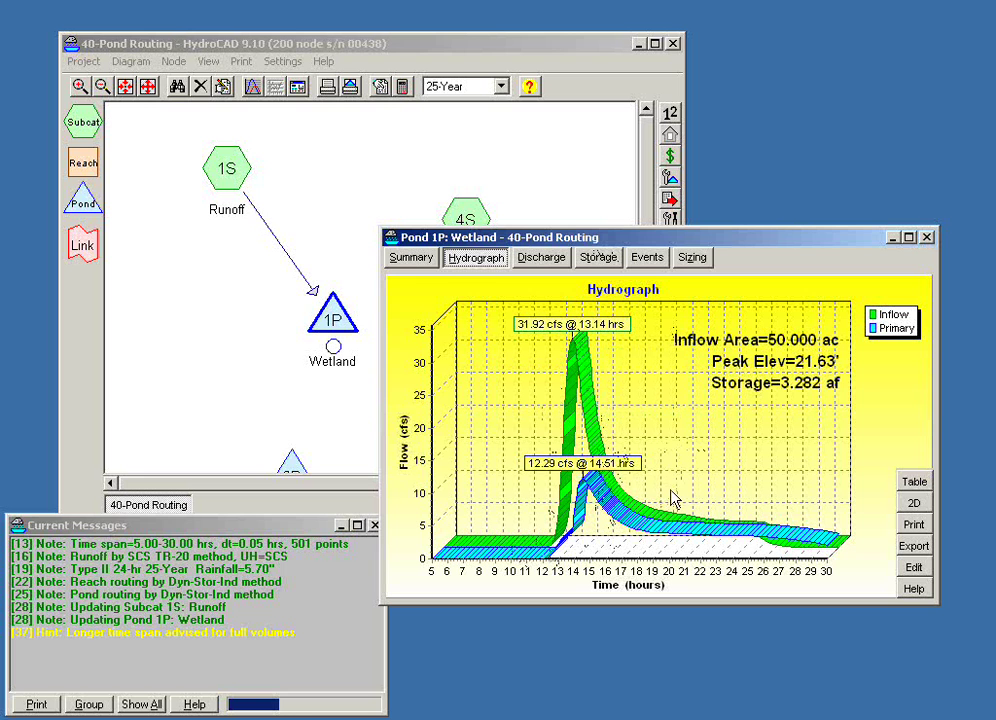
left_click(913, 506)
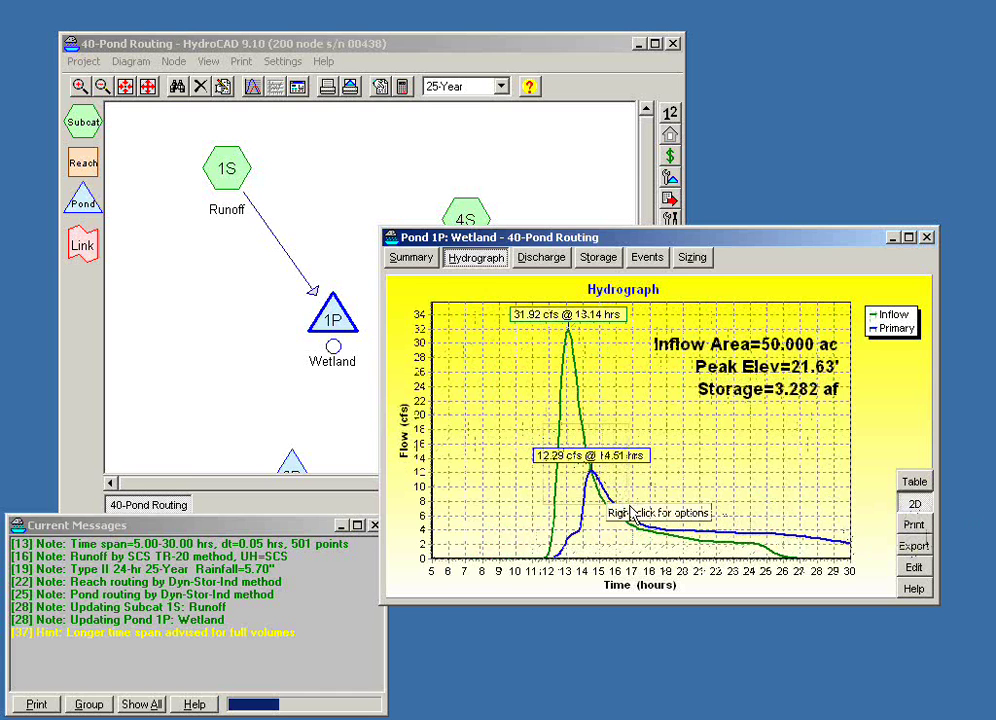
left_click_drag(543, 423, 630, 505)
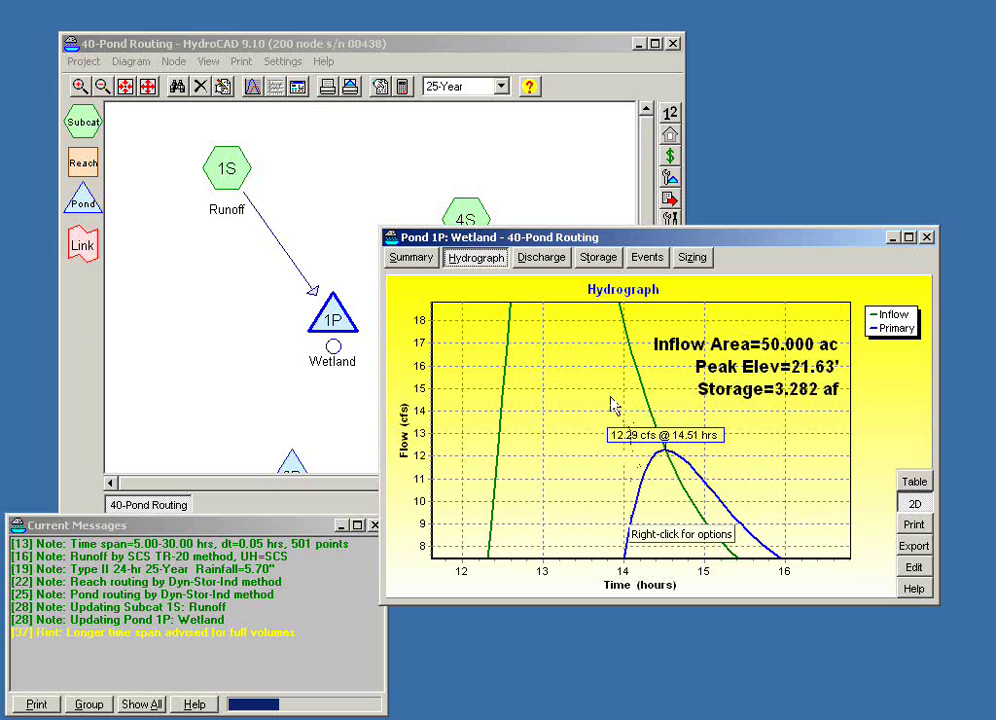
left_click_drag(658, 427, 737, 511)
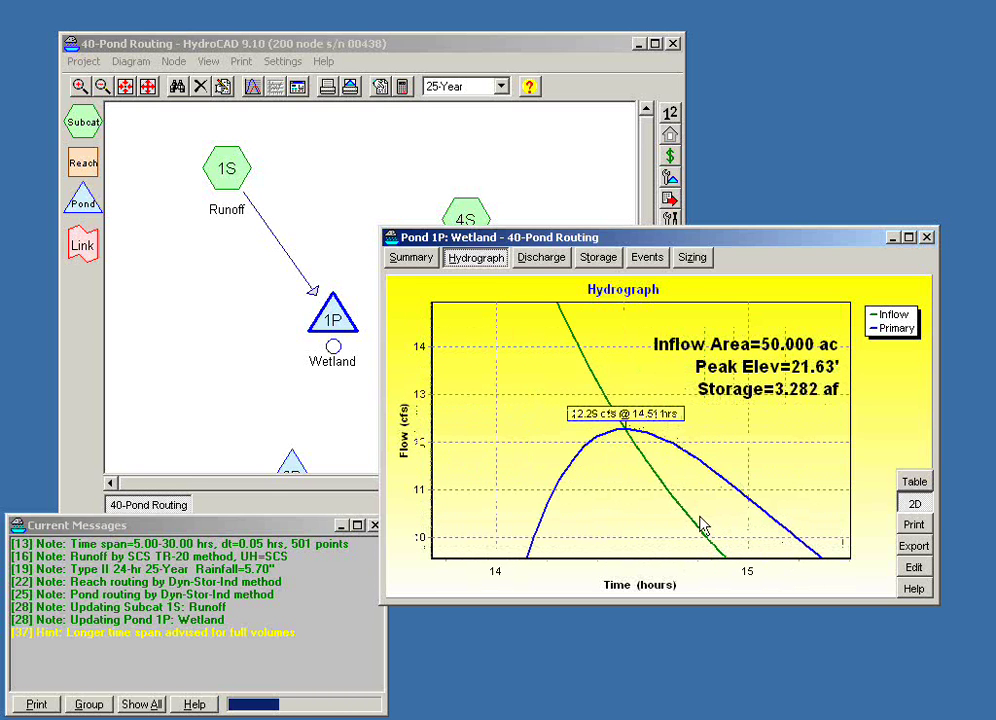
left_click_drag(696, 514, 630, 460)
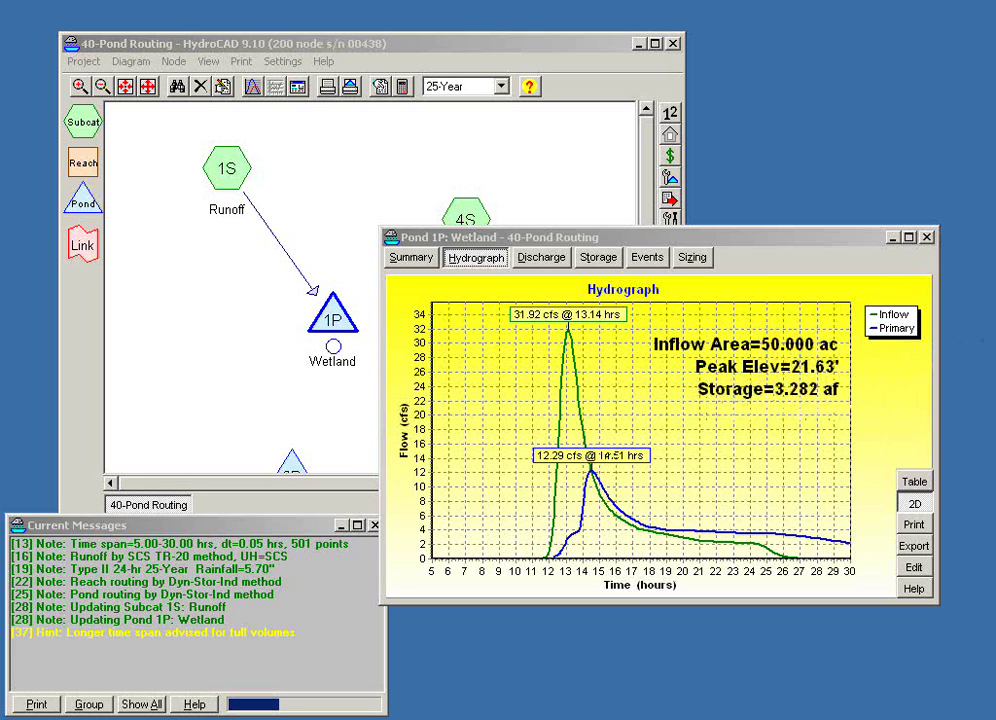
Open pond 1P's summary report and review its outlet devices, inverts and custom stage storage data
left_click(412, 258)
left_click_drag(395, 226, 203, 42)
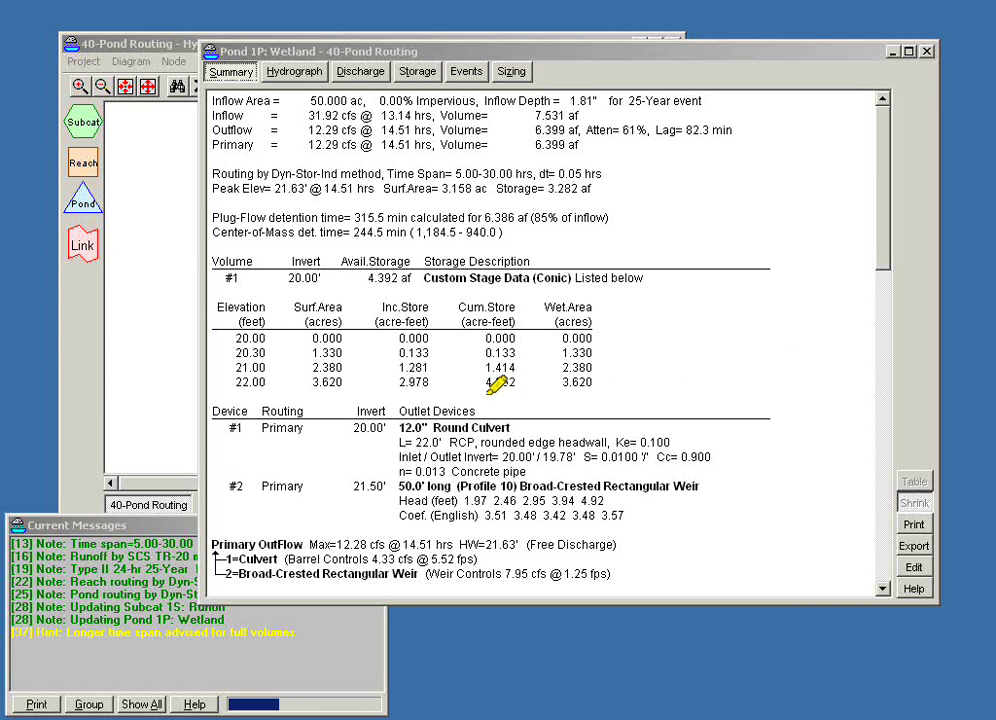
mouse_move(401, 420)
left_mouse_down()
mouse_move(579, 417)
mouse_move(718, 462)
mouse_move(425, 472)
mouse_move(380, 445)
mouse_move(396, 419)
left_mouse_up()
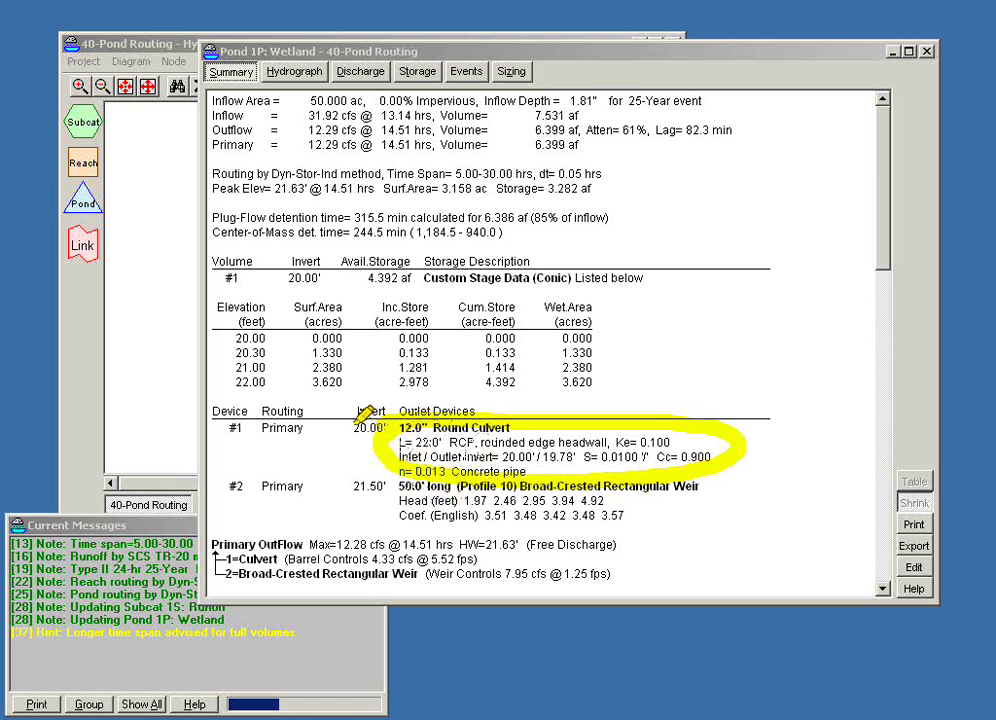
left_click_drag(355, 428, 393, 416)
left_click_drag(342, 486, 376, 482)
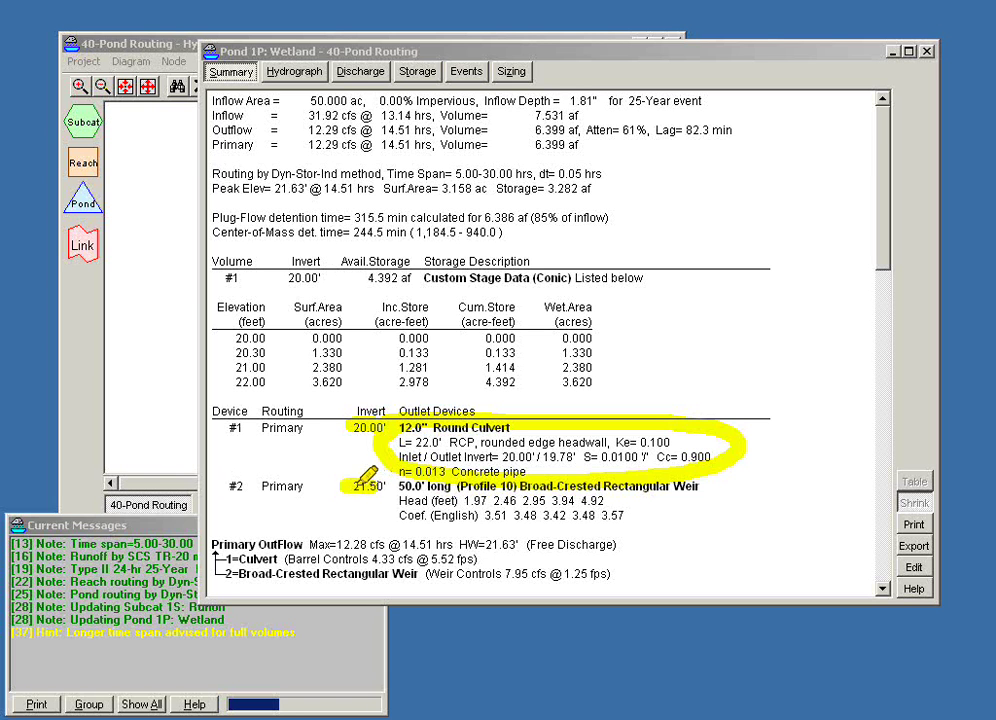
mouse_move(212, 263)
left_mouse_down()
mouse_move(602, 258)
mouse_move(632, 276)
mouse_move(347, 274)
mouse_move(234, 258)
left_mouse_up()
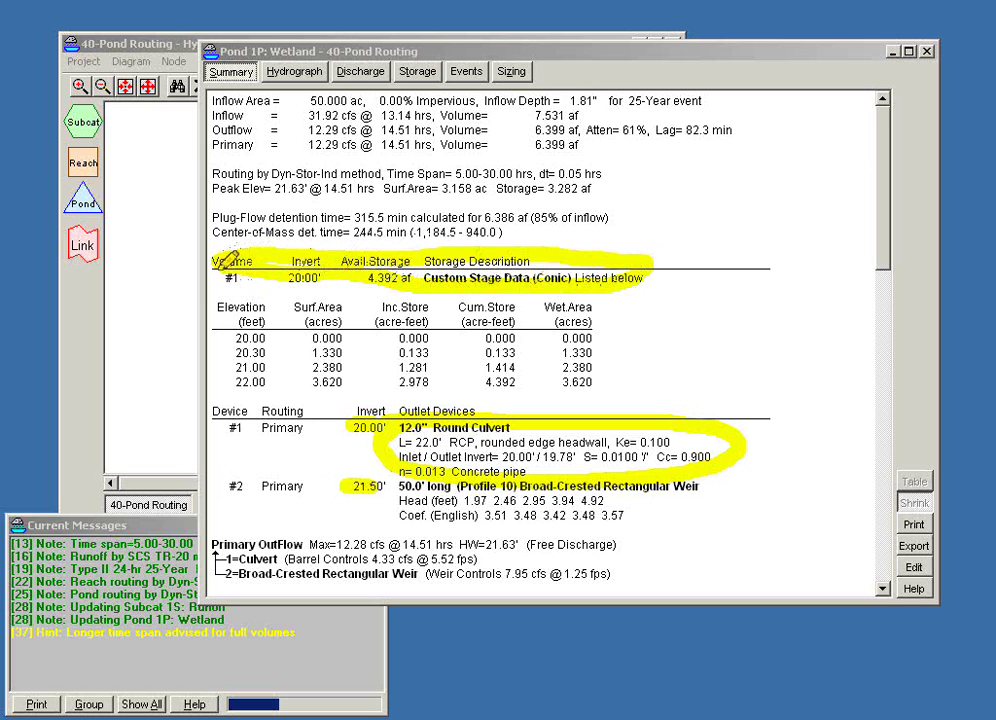
mouse_move(222, 318)
left_mouse_down()
mouse_move(560, 324)
mouse_move(345, 366)
mouse_move(280, 368)
left_mouse_up()
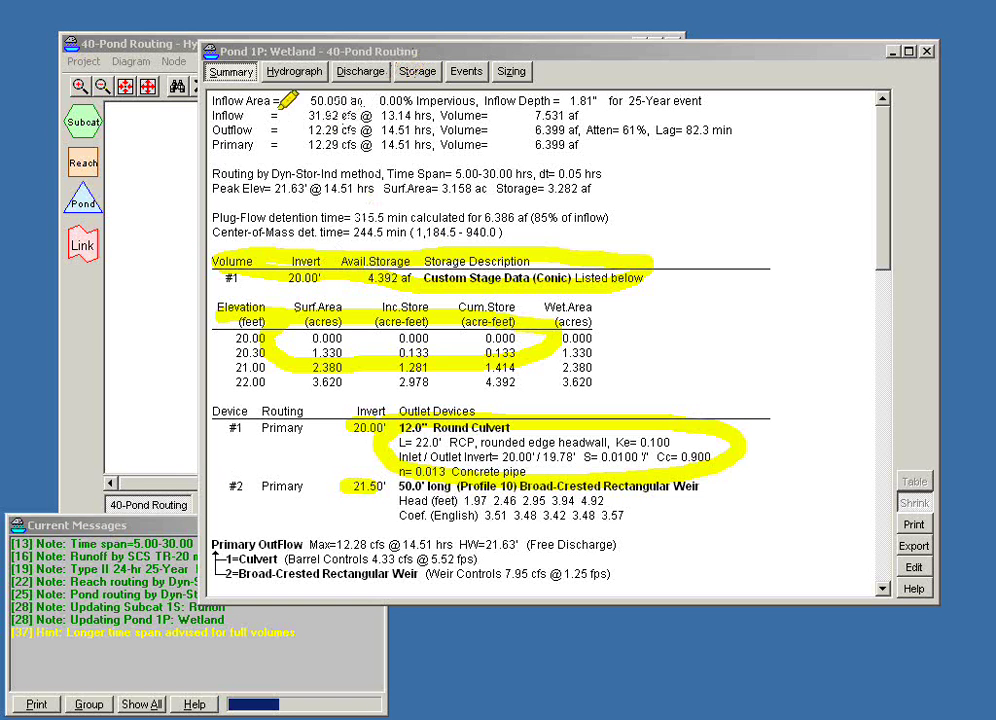
Review pond 1P's inflow and outflow peaks, attenuation, lag, routing method, time span, peak elevation, storage and primary outflow breakdown
left_click_drag(302, 118, 352, 113)
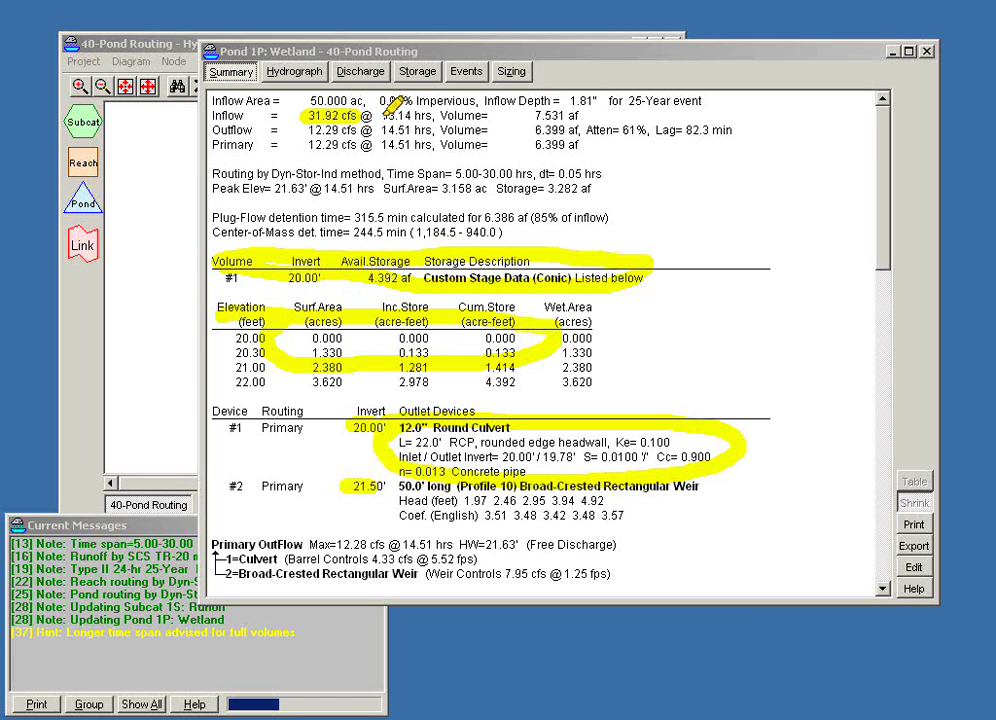
left_click_drag(380, 116, 426, 115)
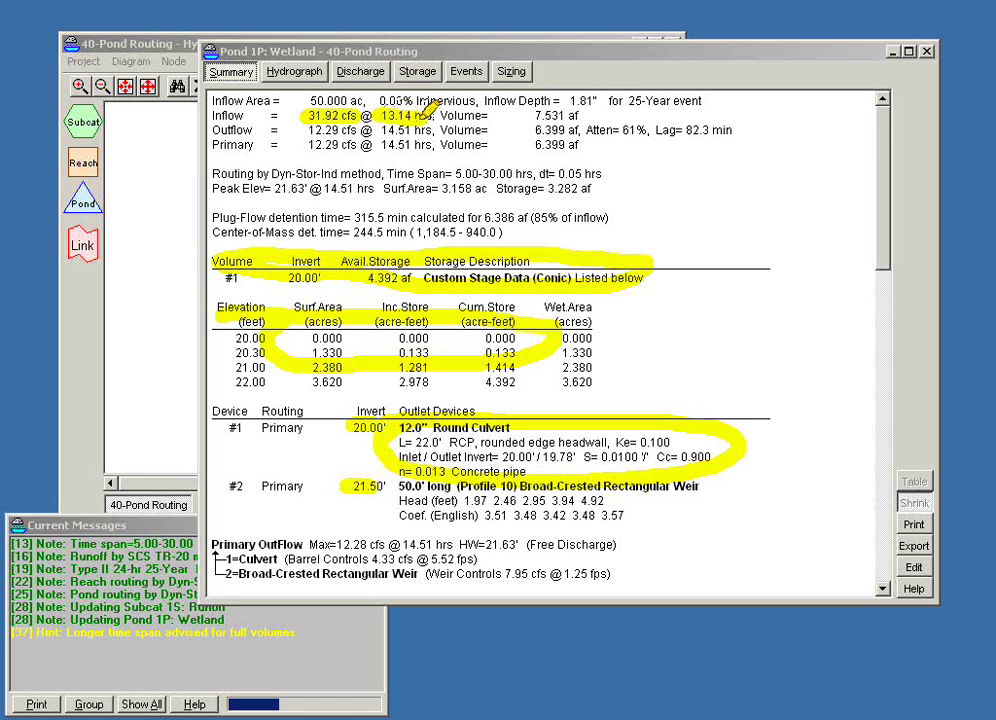
left_click_drag(518, 116, 576, 114)
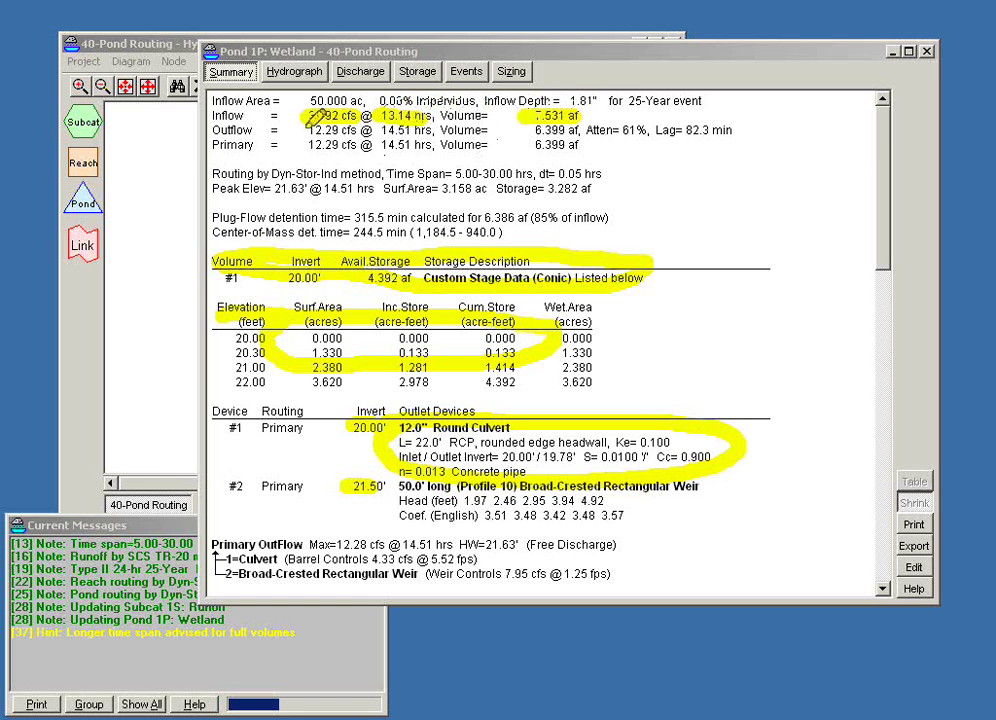
mouse_move(330, 131)
left_mouse_down()
mouse_move(309, 129)
mouse_move(350, 129)
left_mouse_up()
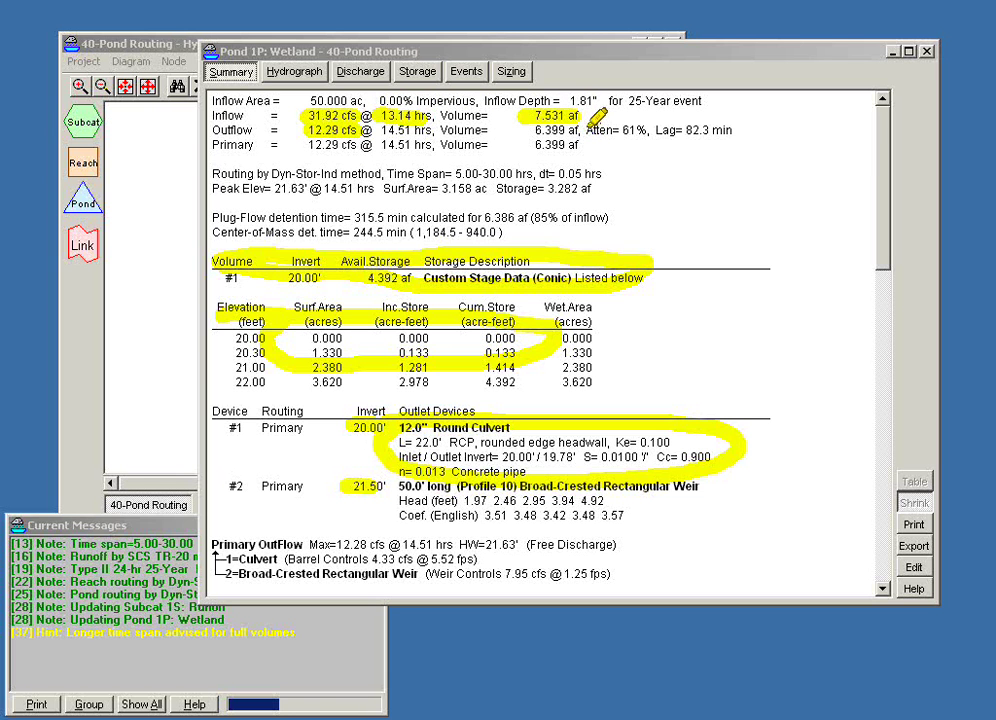
left_click_drag(585, 131, 632, 128)
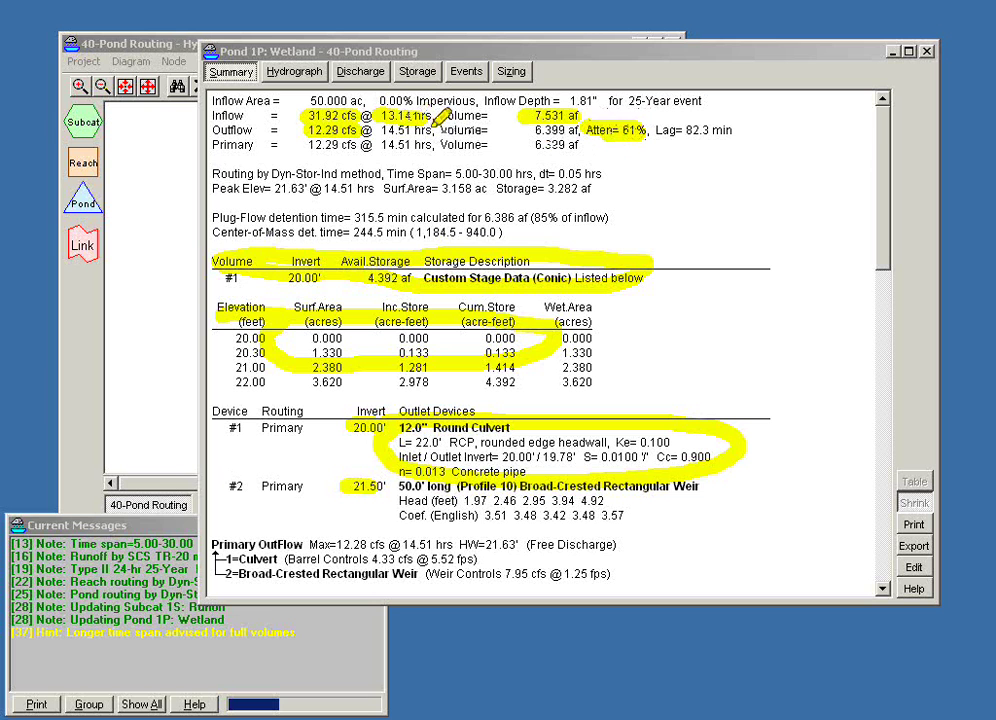
left_click_drag(652, 130, 718, 129)
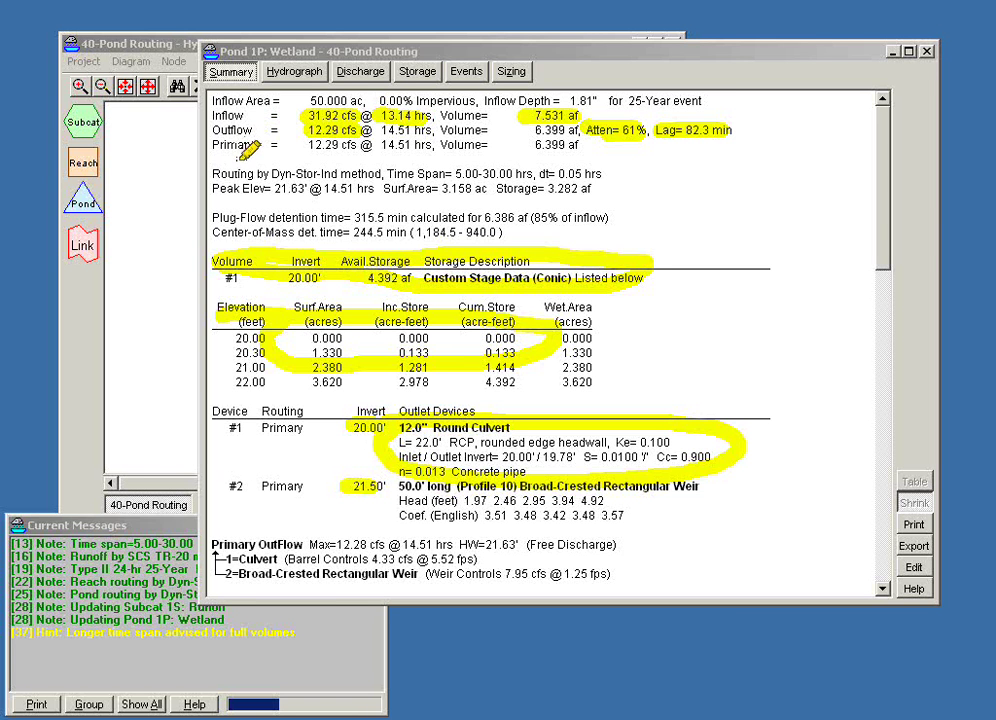
left_click_drag(310, 146, 354, 146)
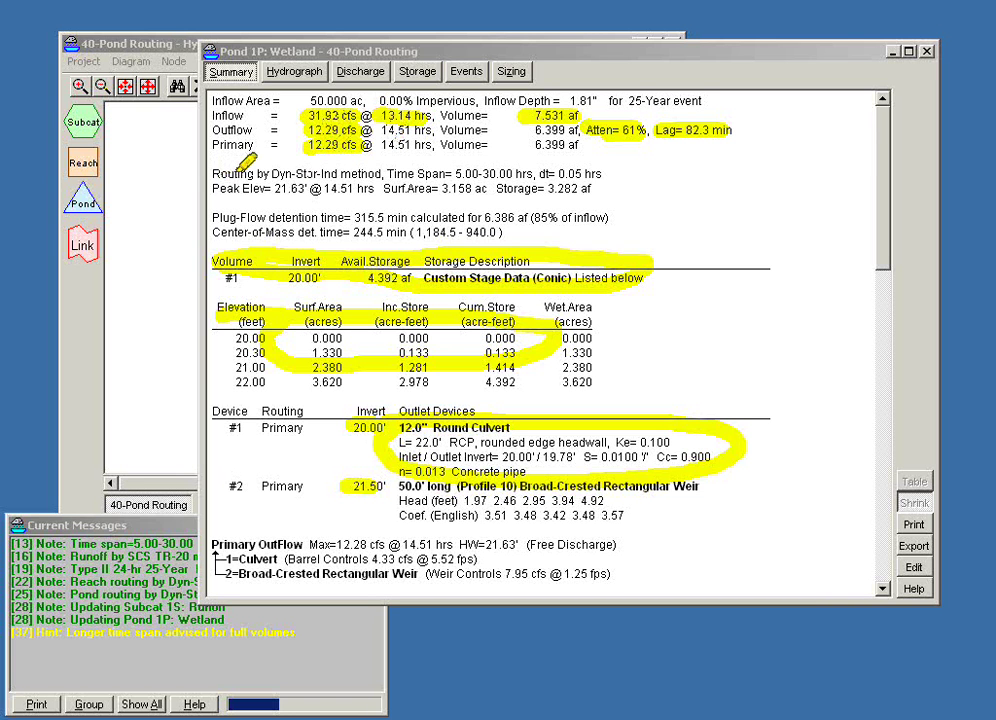
left_click_drag(272, 170, 380, 168)
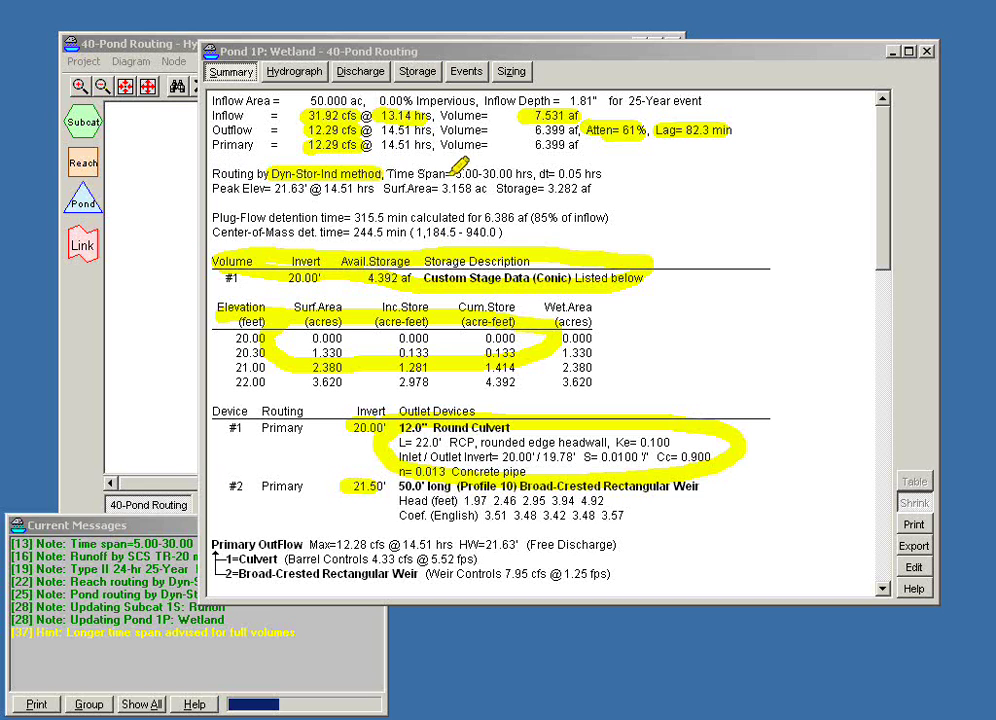
left_click_drag(449, 173, 593, 170)
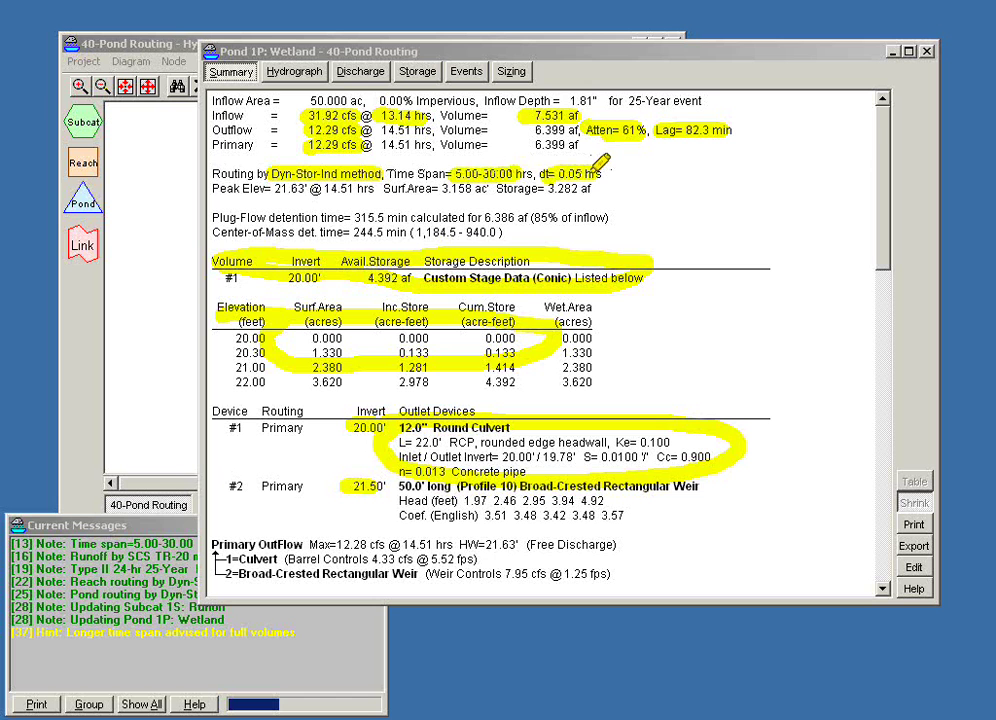
left_click_drag(264, 189, 492, 189)
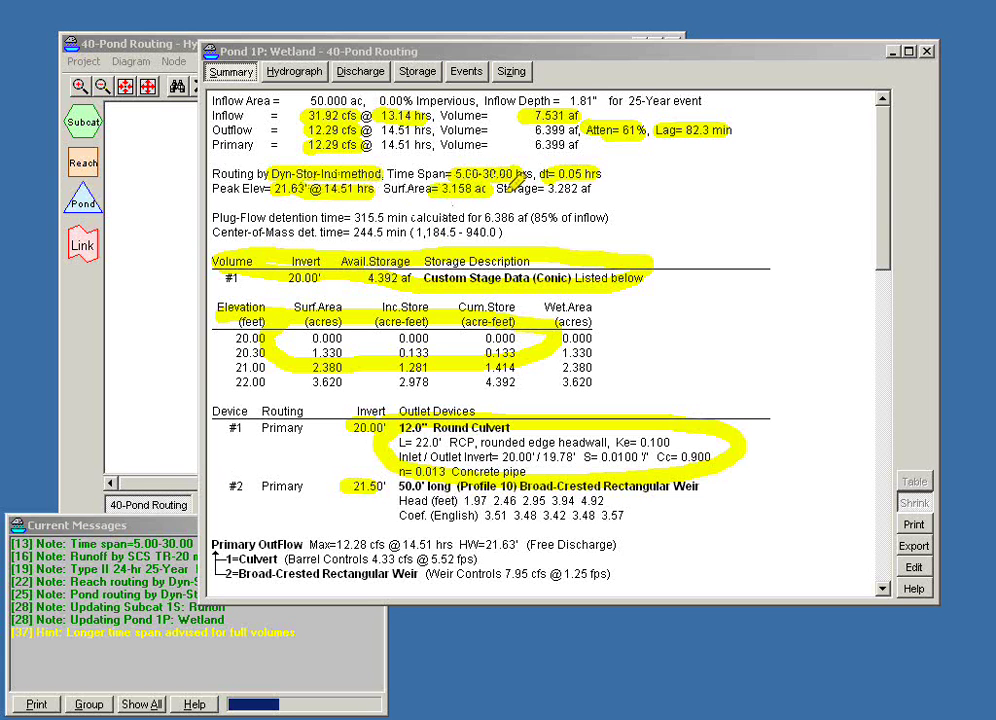
left_click_drag(536, 189, 591, 187)
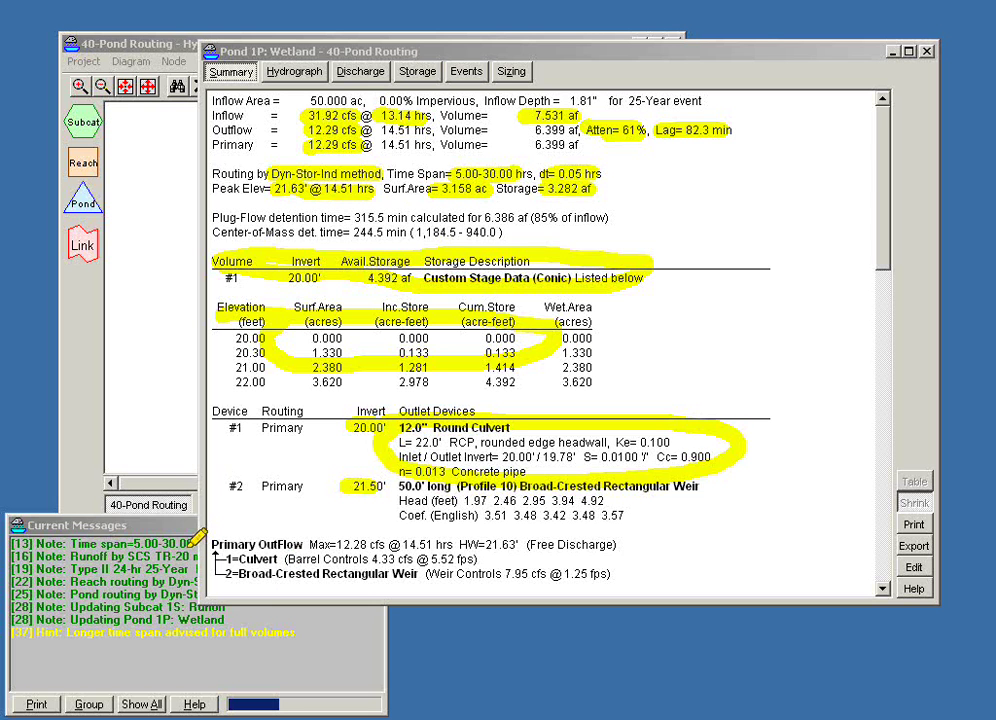
mouse_move(200, 532)
left_mouse_down()
mouse_move(442, 526)
mouse_move(628, 540)
mouse_move(400, 578)
mouse_move(215, 572)
mouse_move(220, 533)
left_mouse_up()
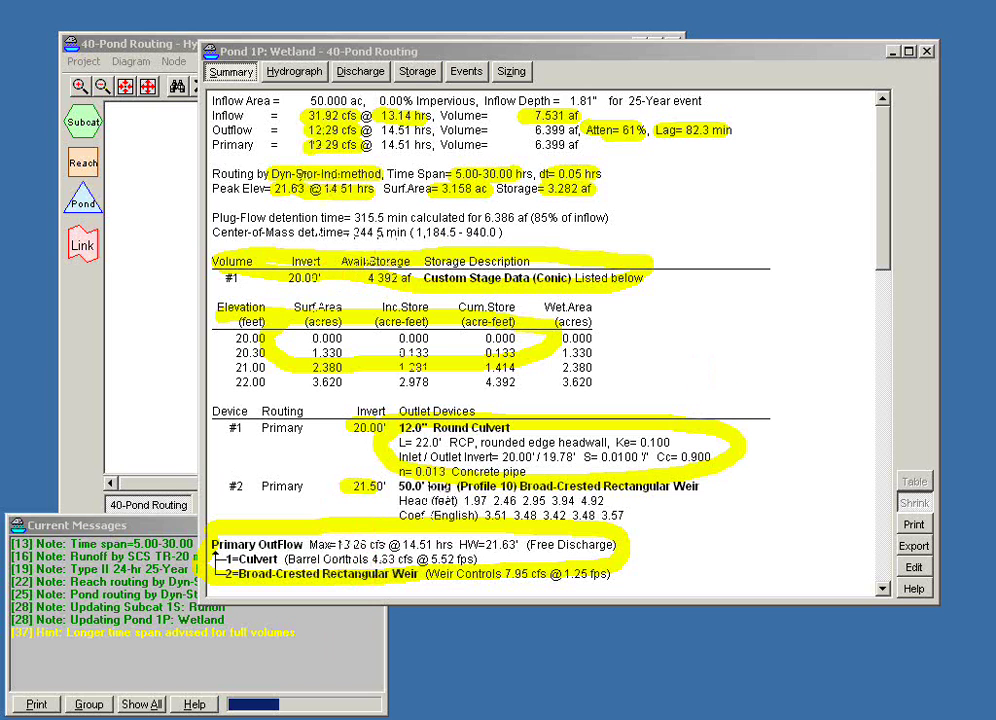
Turn off the Device Flows report item in pond 1P's summary
left_click(913, 588)
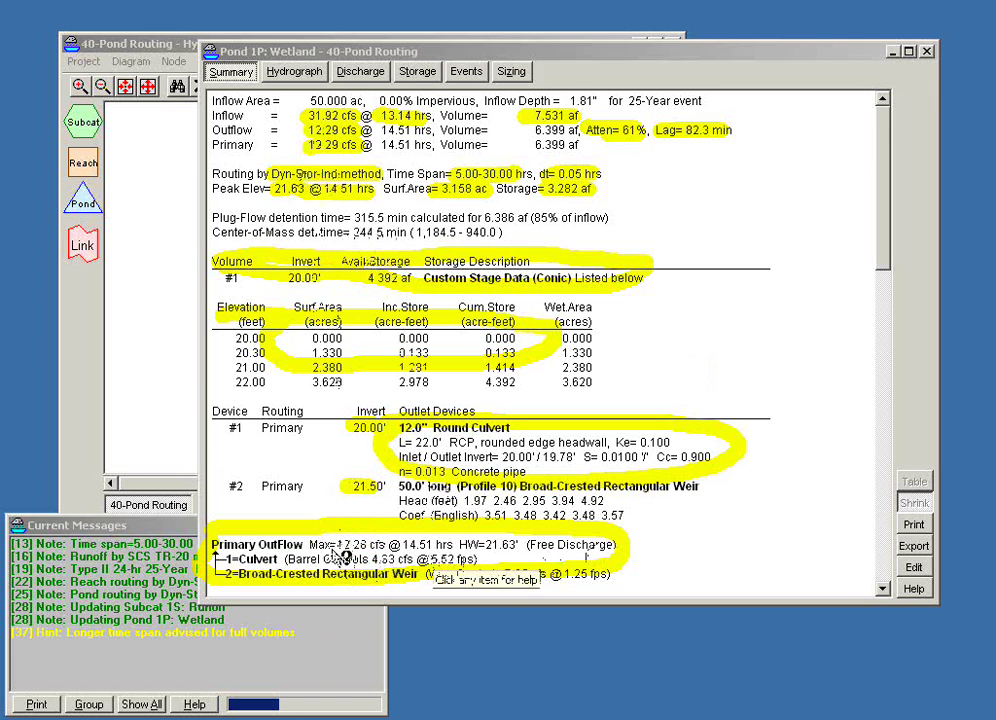
right_click(418, 549)
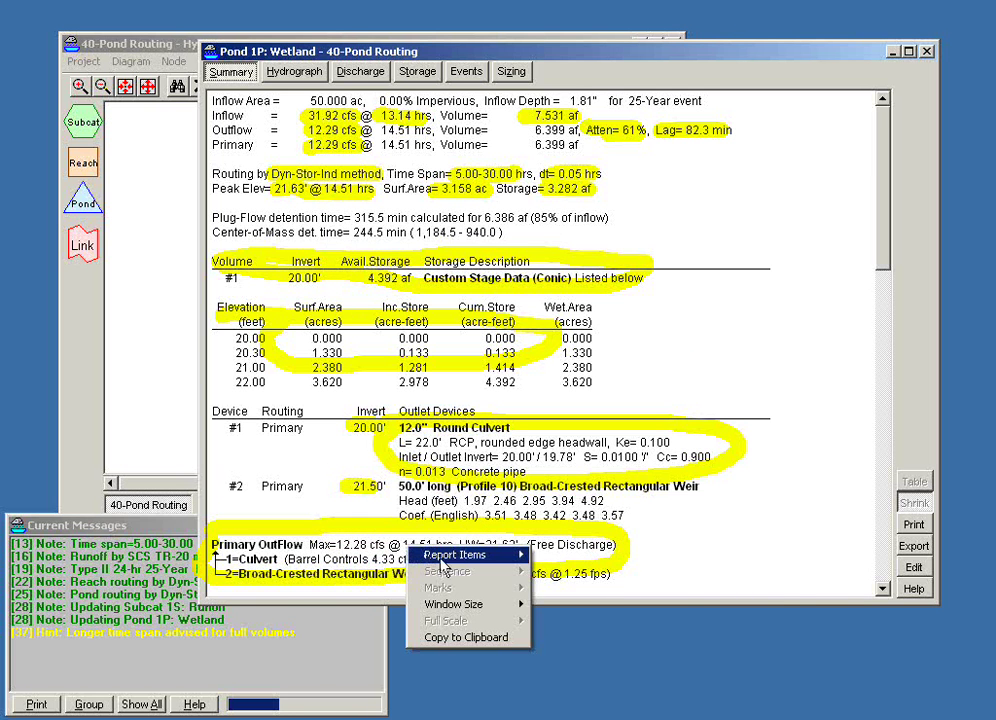
mouse_move(444, 567)
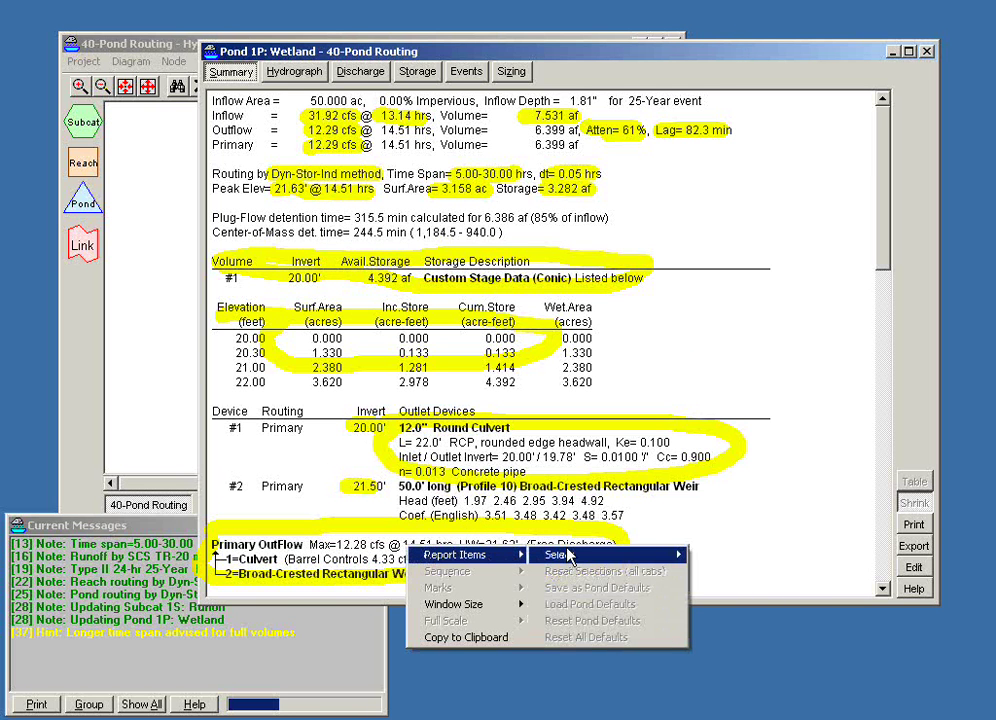
mouse_move(567, 556)
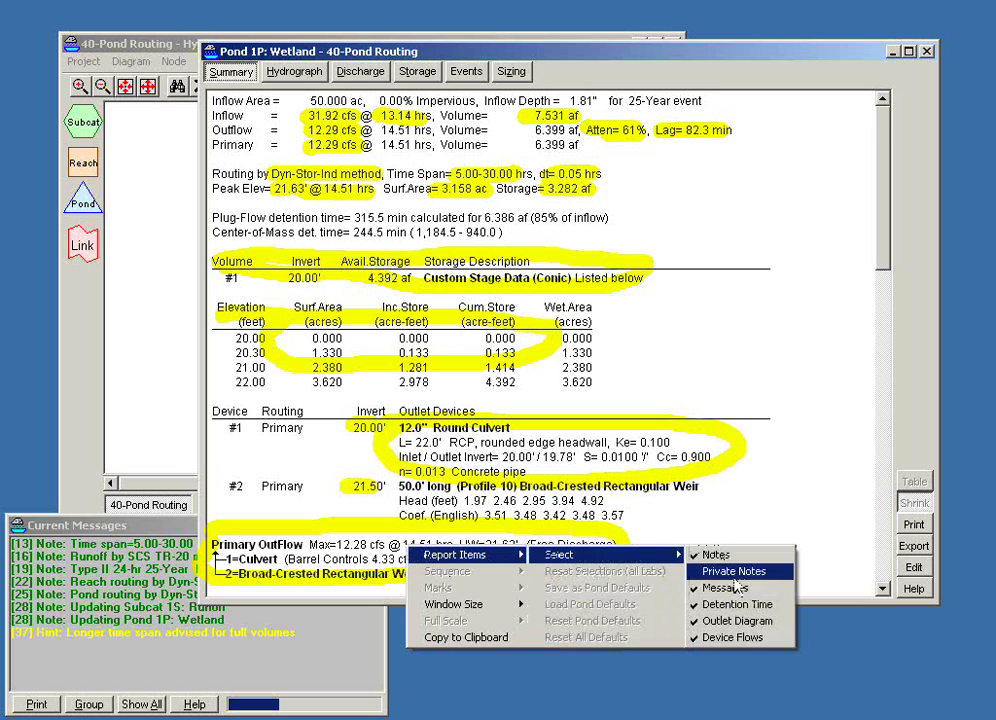
left_click(722, 640)
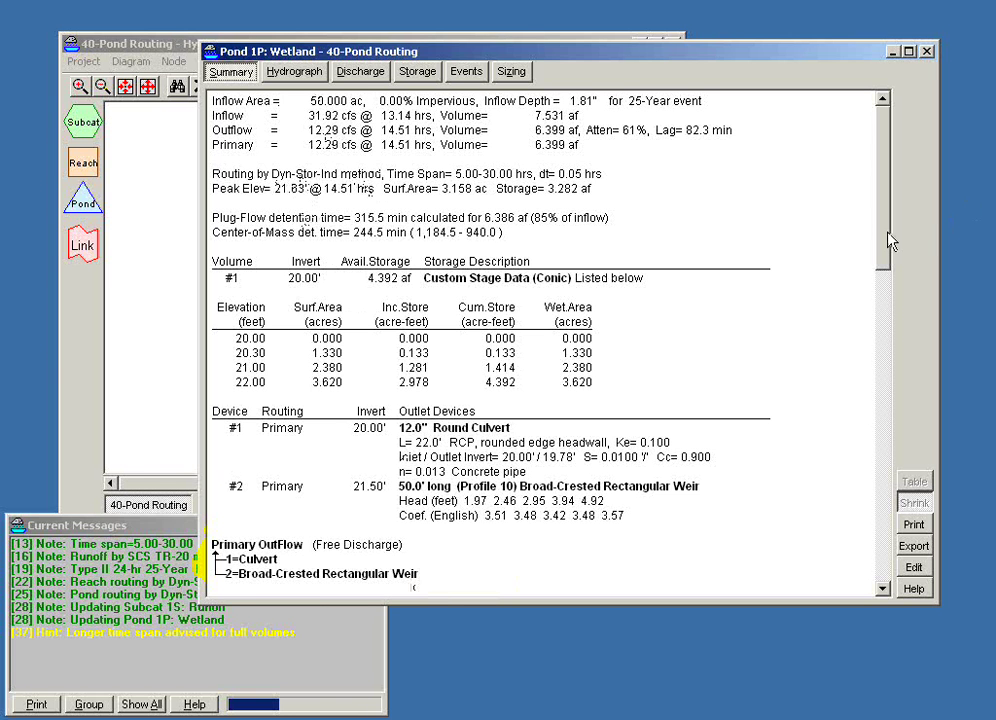
Expand pond 1P's hydrograph table to every 0.05-hour time step and compare the peak inflow rows with the plotted peak
left_click(313, 73)
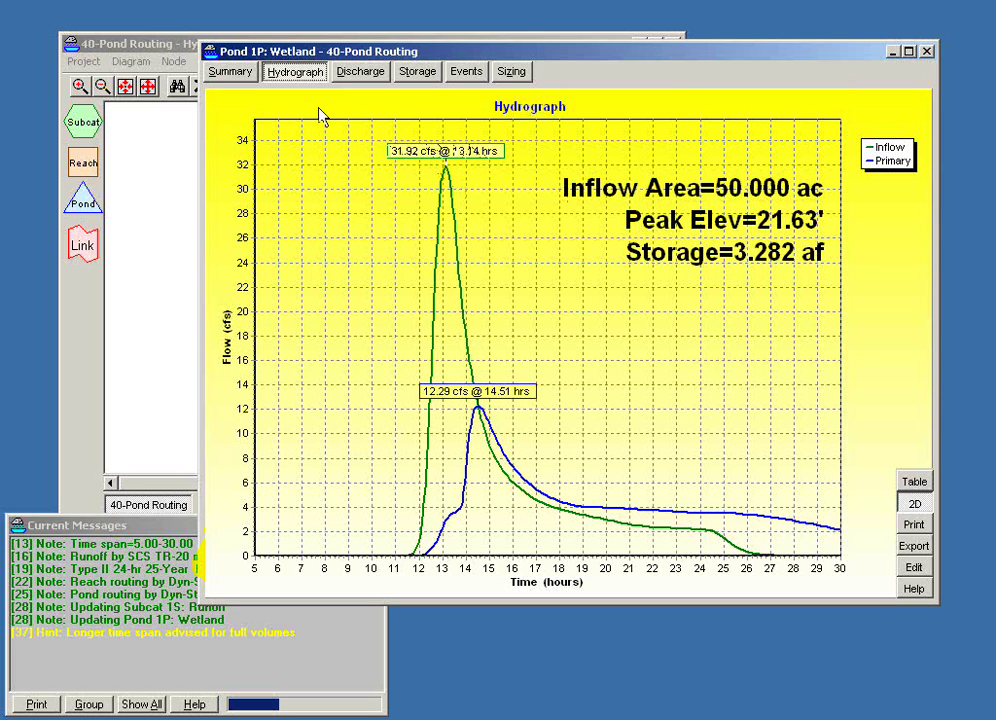
left_click(917, 485)
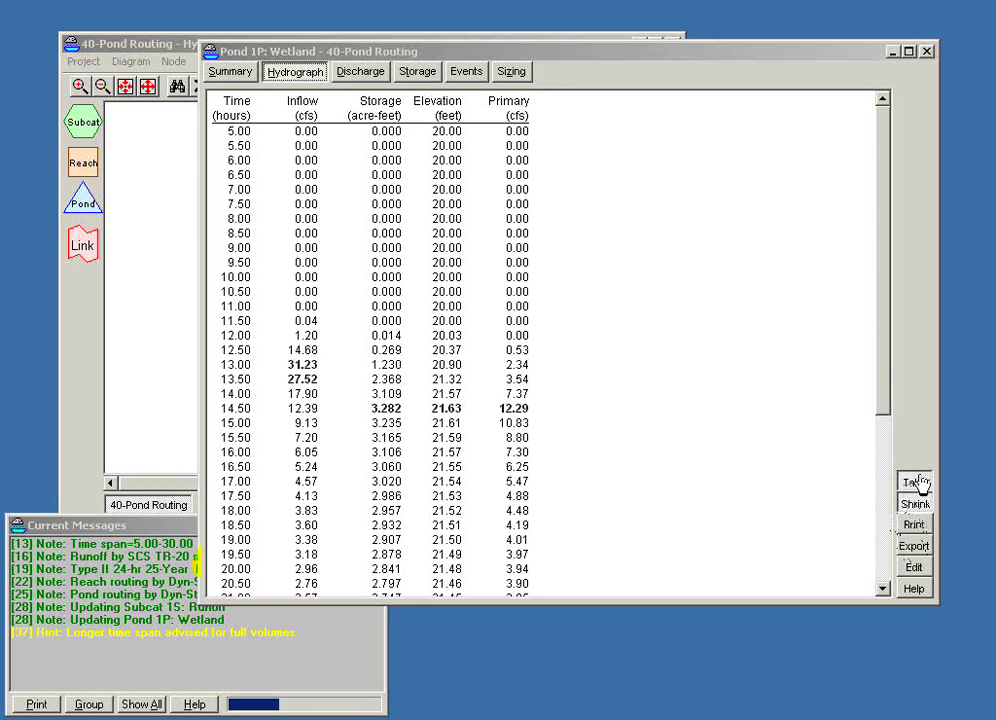
left_click(914, 505)
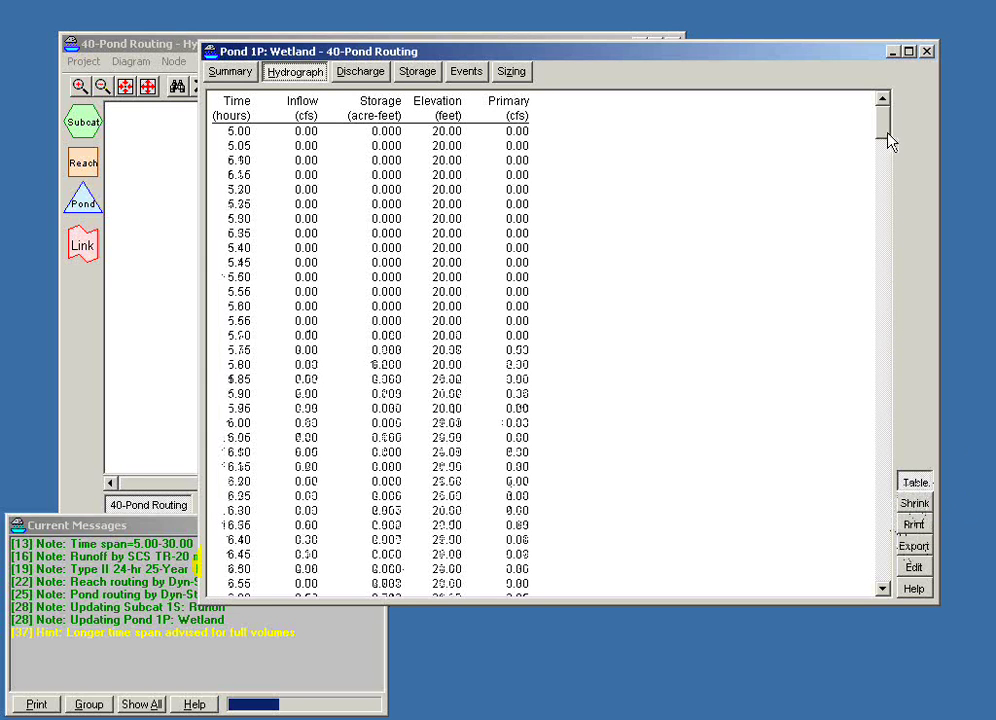
left_click_drag(890, 142, 898, 289)
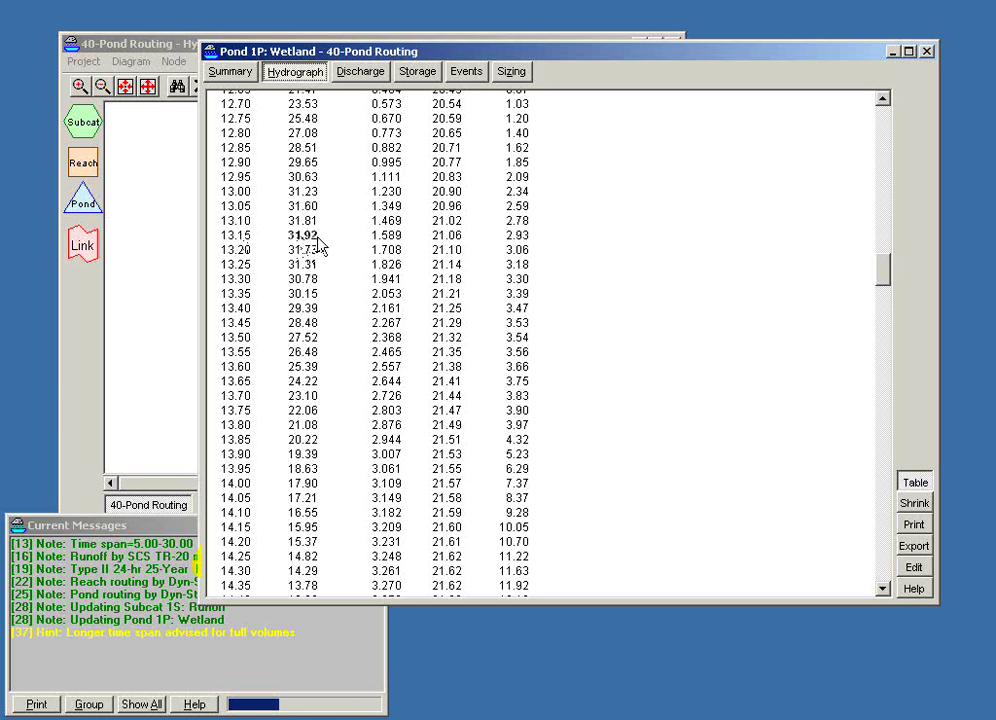
left_click(296, 76)
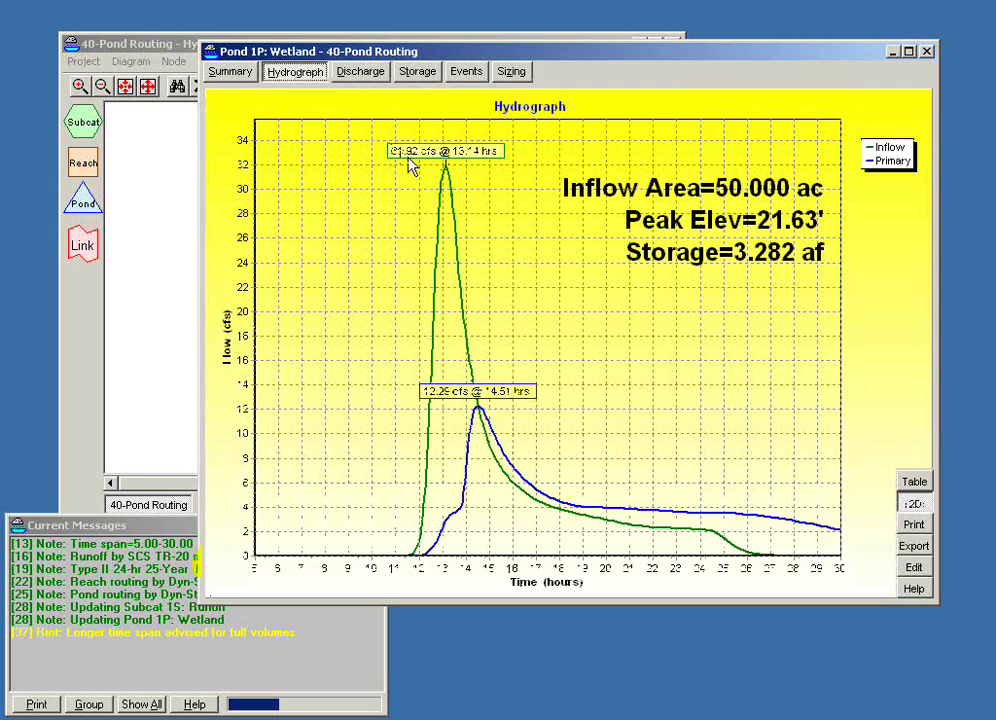
left_click(297, 73)
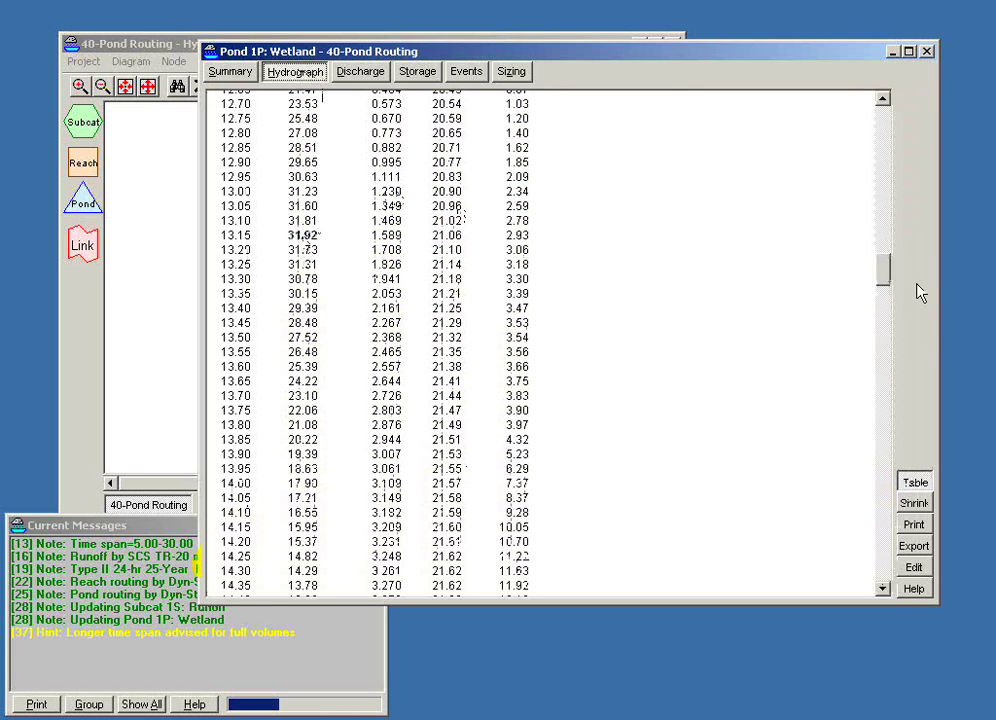
Review pond 1P's stage-discharge curve and its elevation-discharge table, condensing the table to 0.05-foot increments
left_click(366, 77)
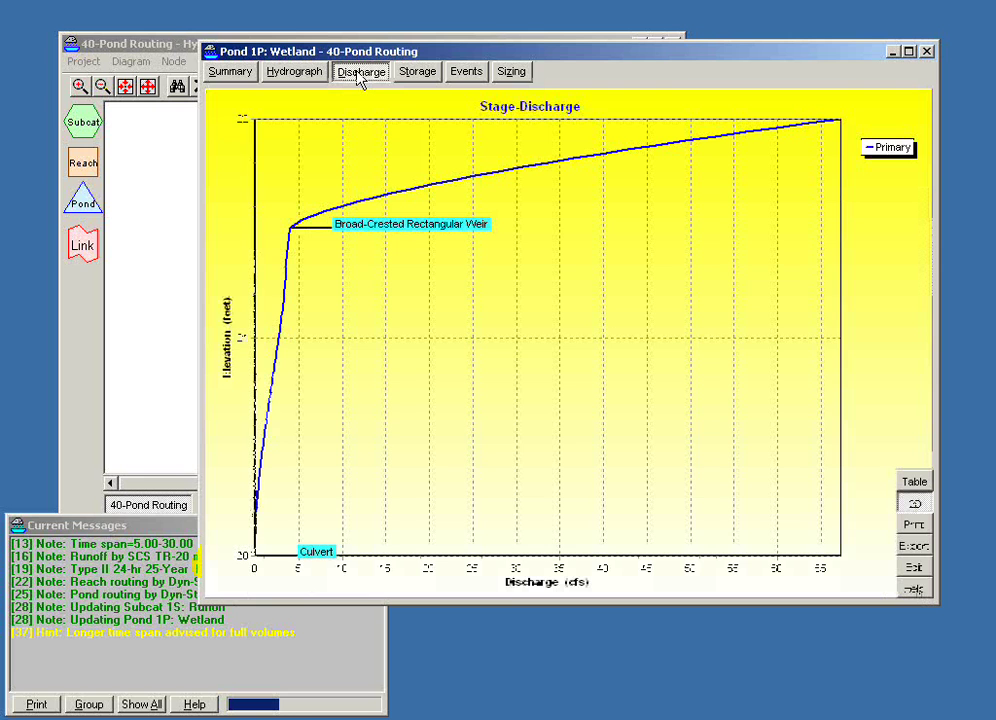
left_click(358, 73)
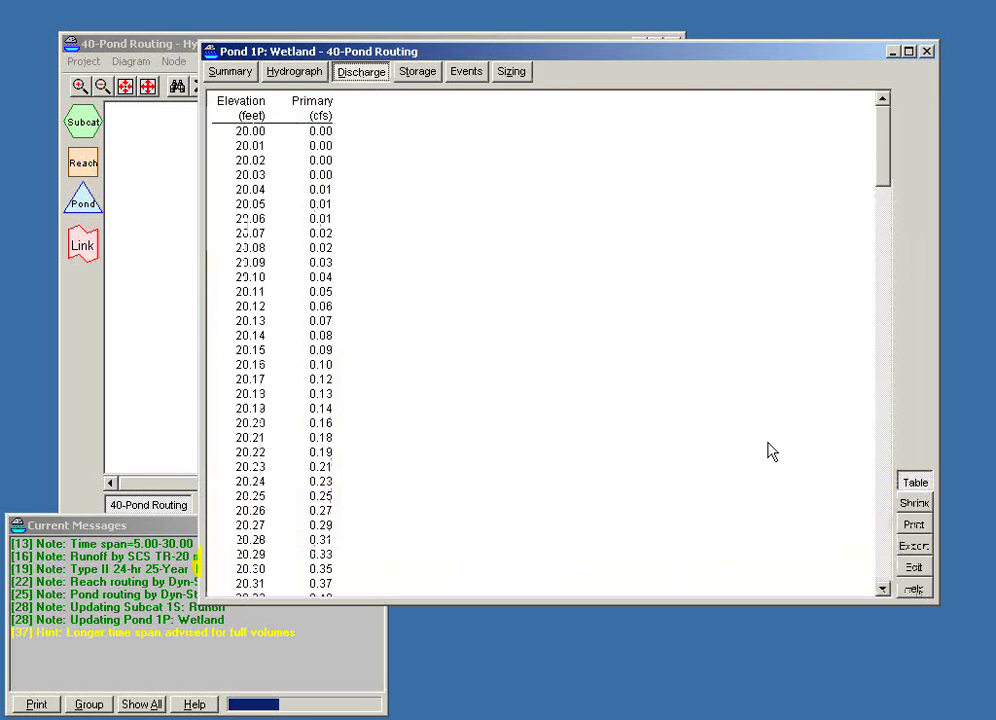
left_click(914, 505)
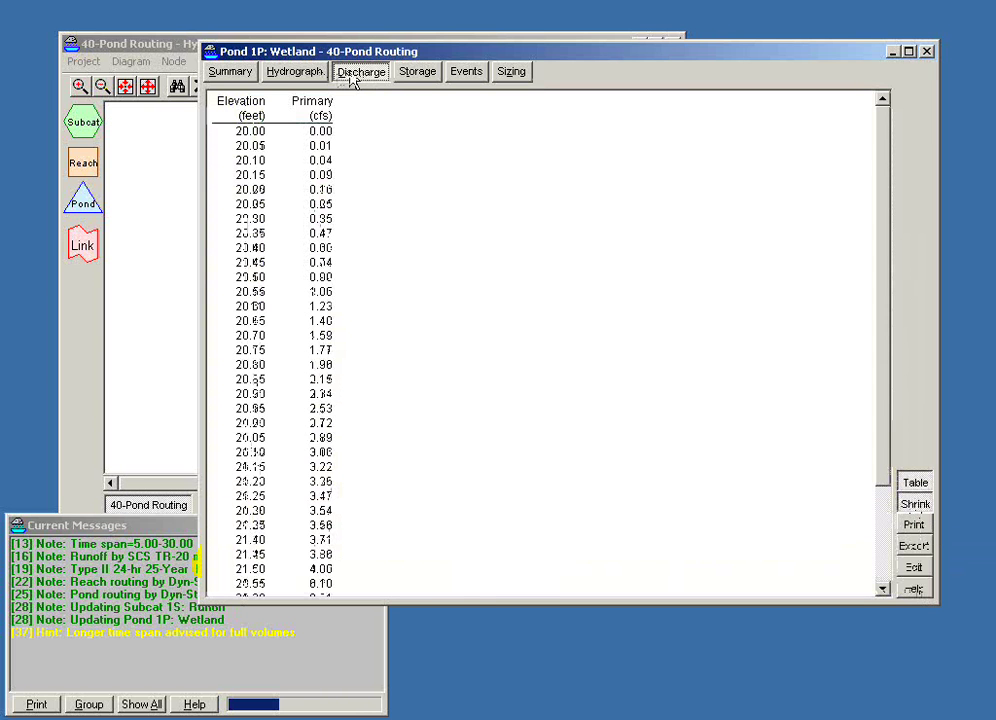
left_click(318, 72)
left_click(360, 72)
Review pond 1P's storage table and stage-area-storage plot in 2D and 3D, and close the pond report
left_click(418, 72)
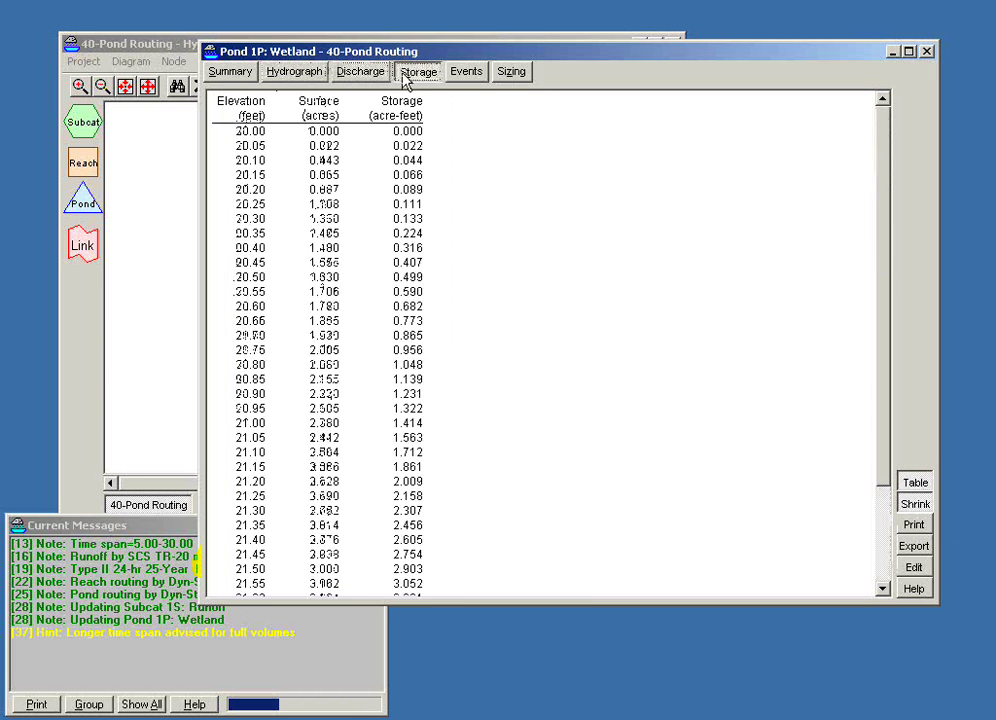
left_click(427, 78)
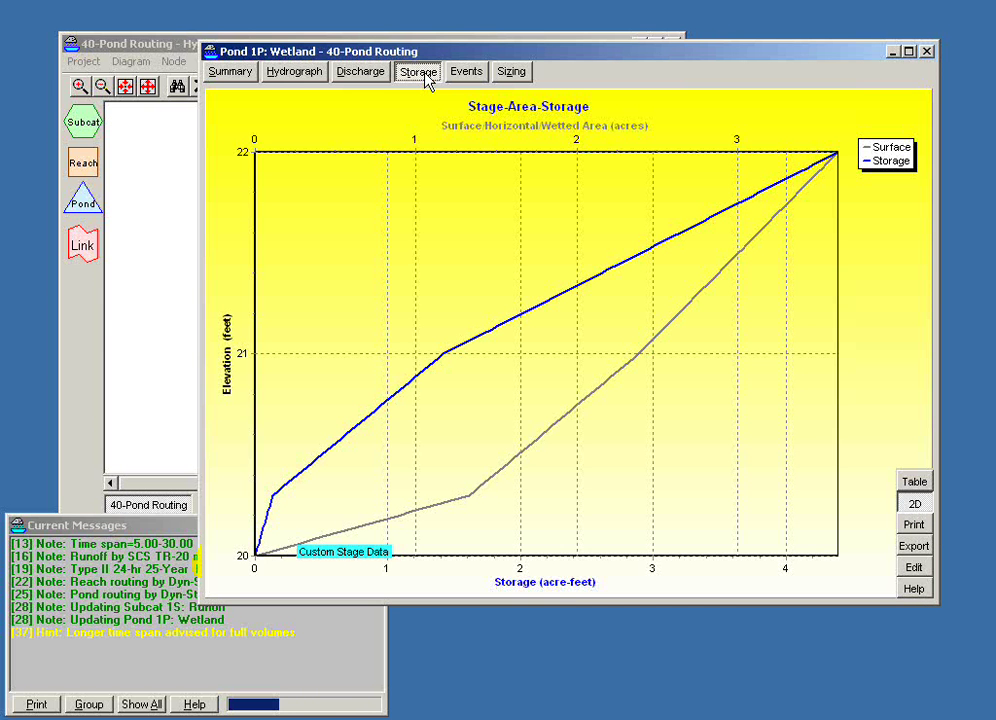
left_click(914, 503)
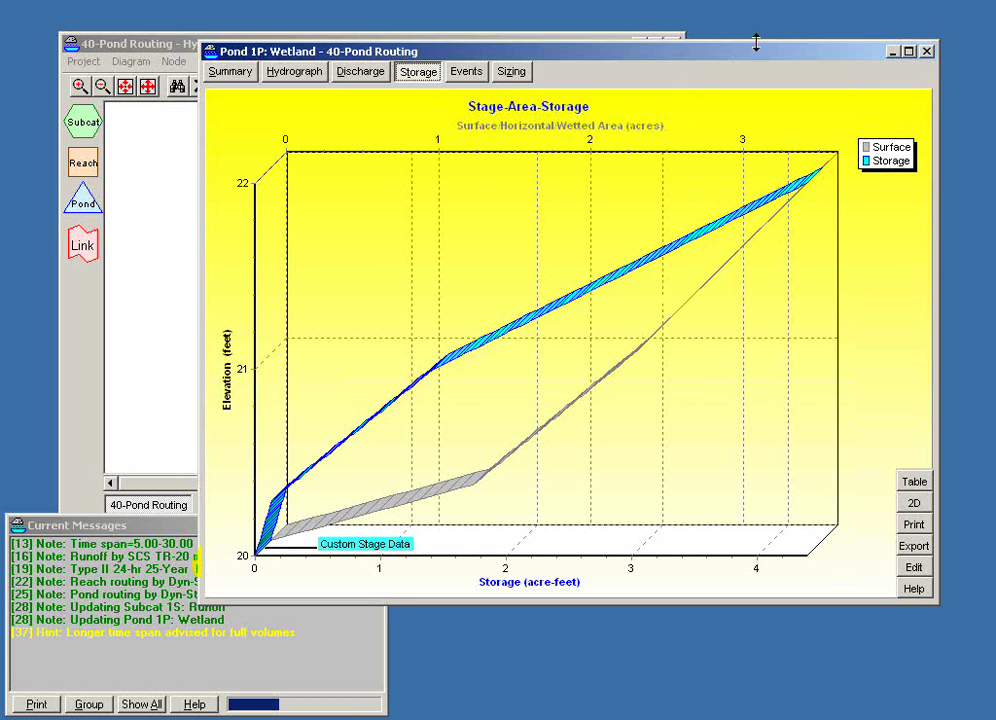
left_click(928, 52)
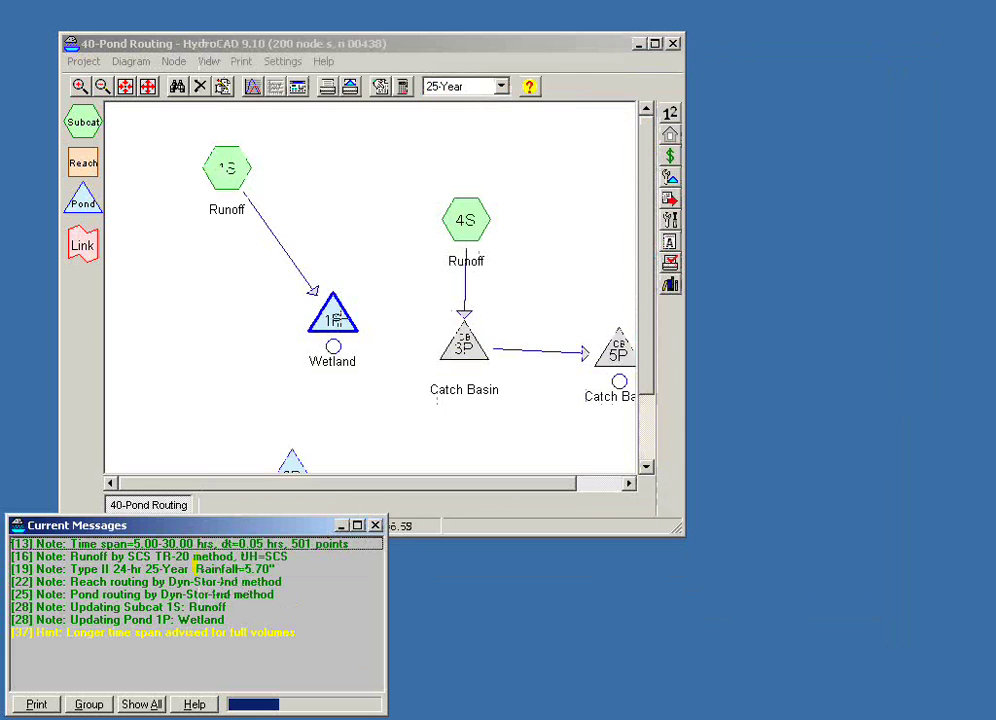
Reopen pond 1P's summary, read the web page explaining its center-of-mass and plug-flow detention times, and close the page
double_click(333, 318)
left_click(110, 101)
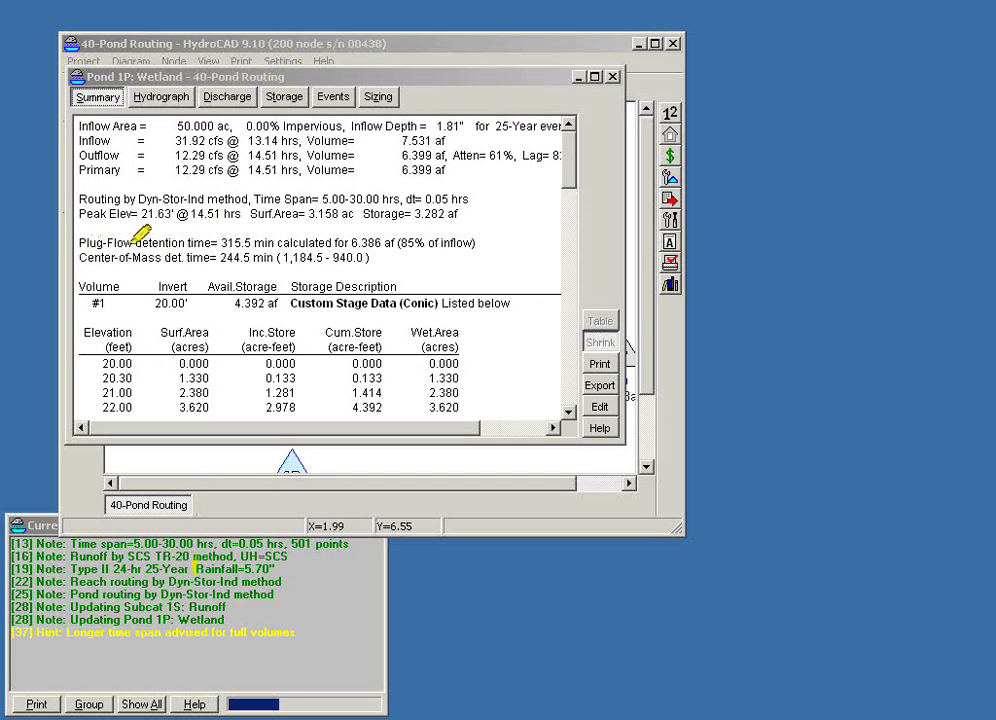
mouse_move(79, 244)
left_mouse_down()
mouse_move(128, 241)
mouse_move(120, 259)
mouse_move(152, 257)
left_mouse_up()
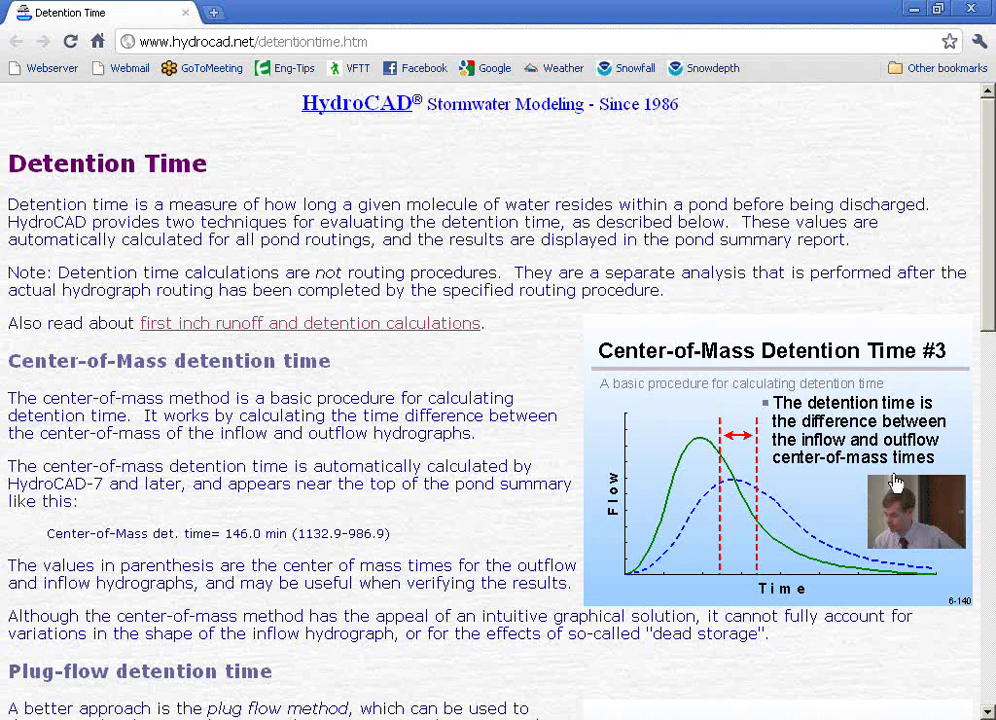
scroll(890, 484, "down", 1)
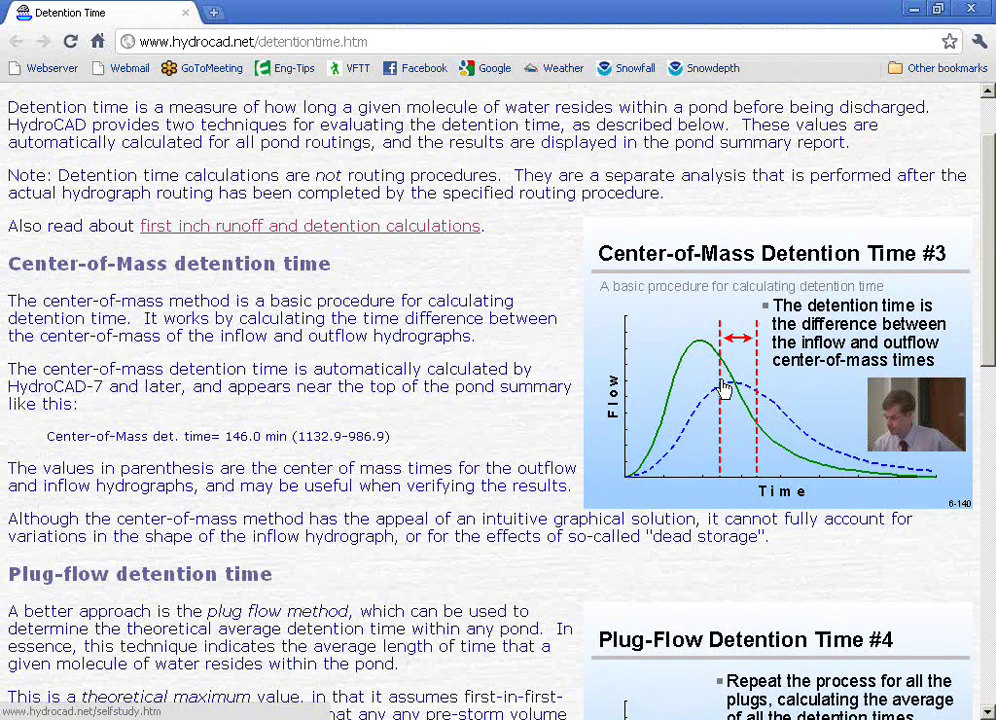
scroll(724, 389, "down", 4)
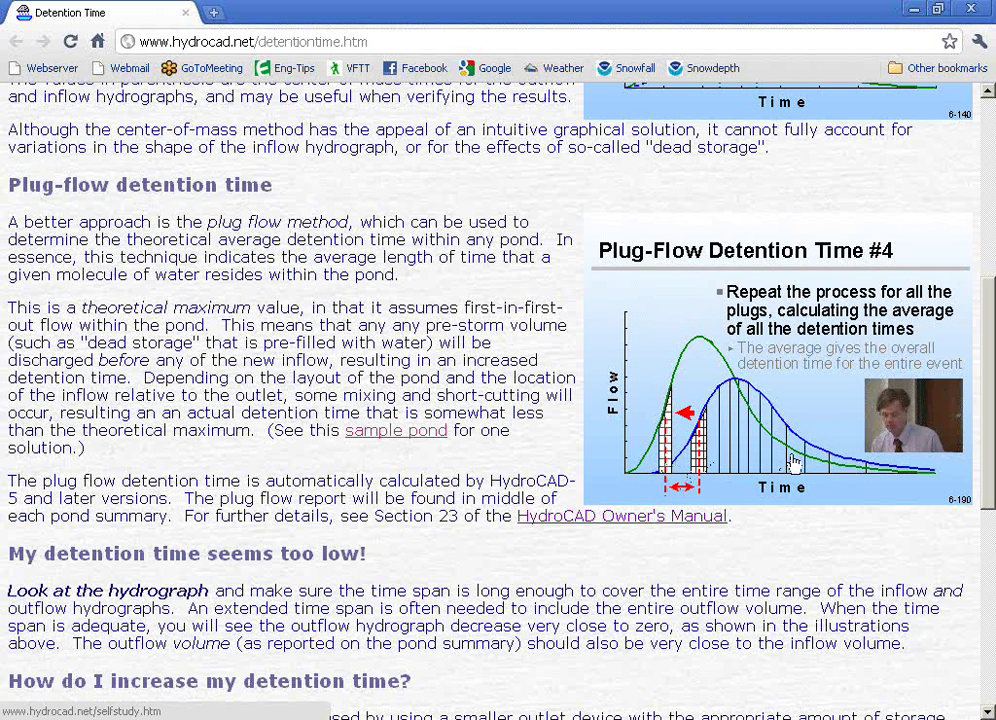
left_click(975, 10)
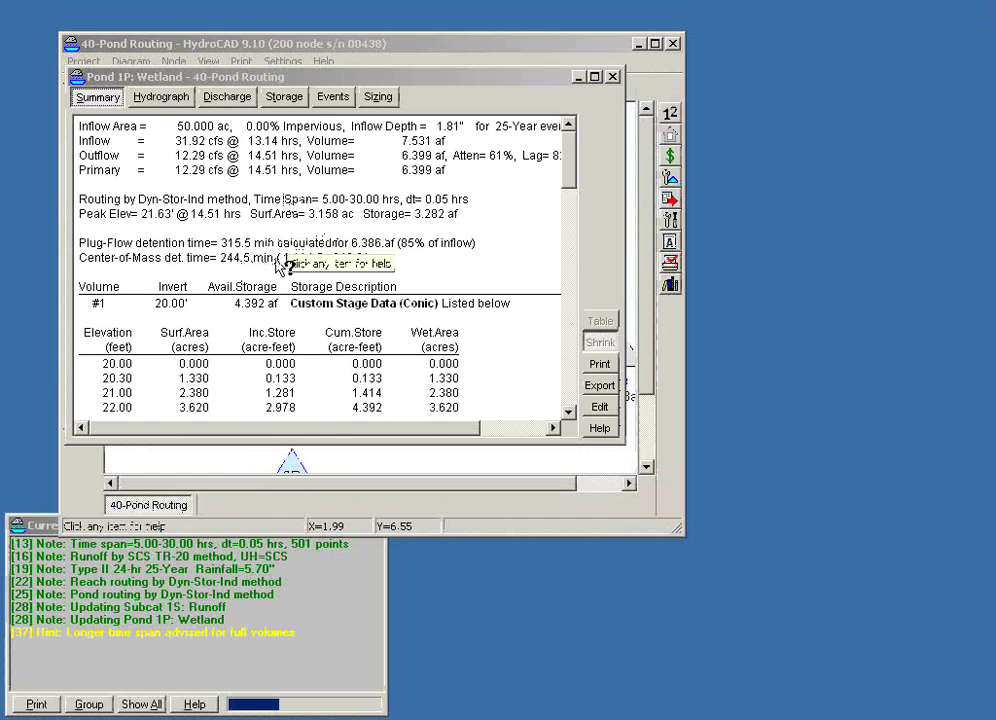
Check in pond 1P's 2D hydrograph whether the outflow is complete by the end of the time span, and return to the summary
left_click_drag(338, 80, 311, 83)
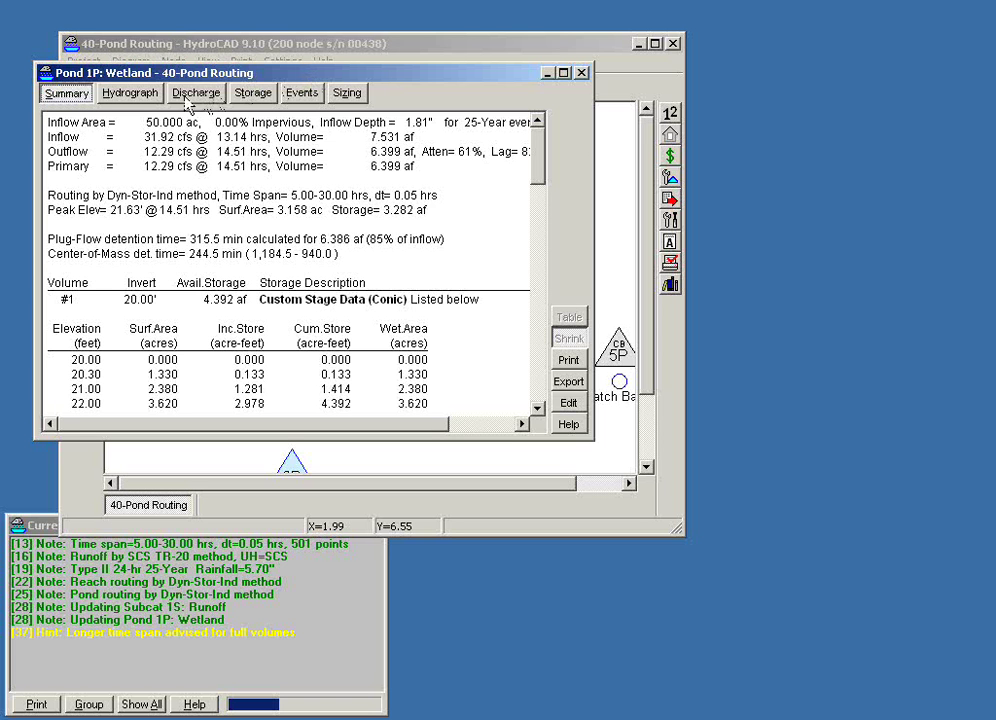
left_click(125, 93)
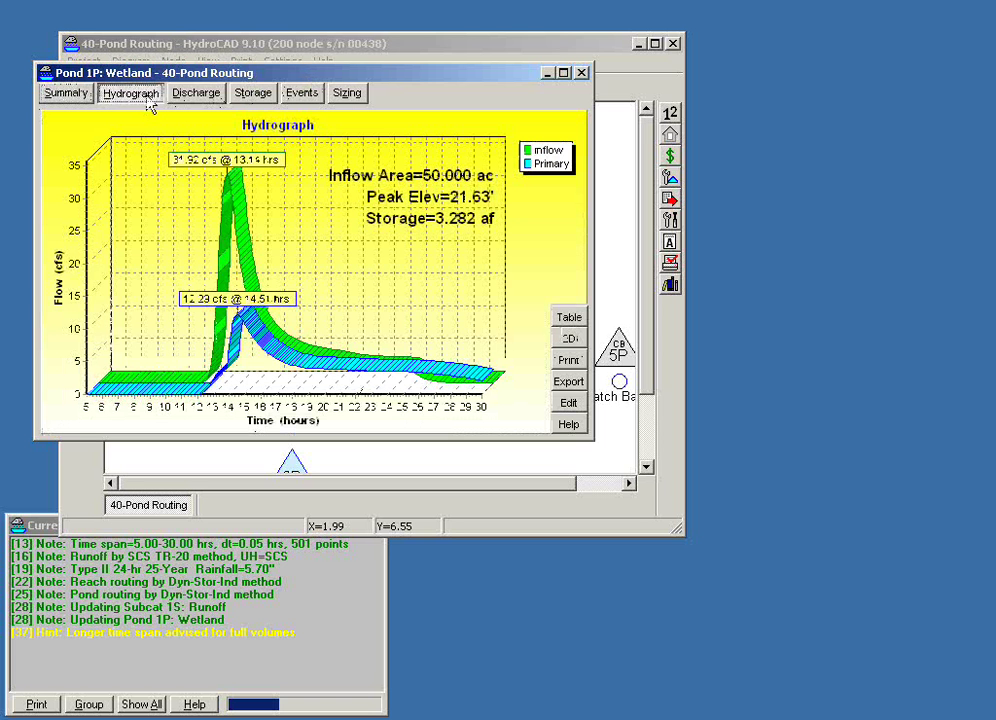
left_click(569, 338)
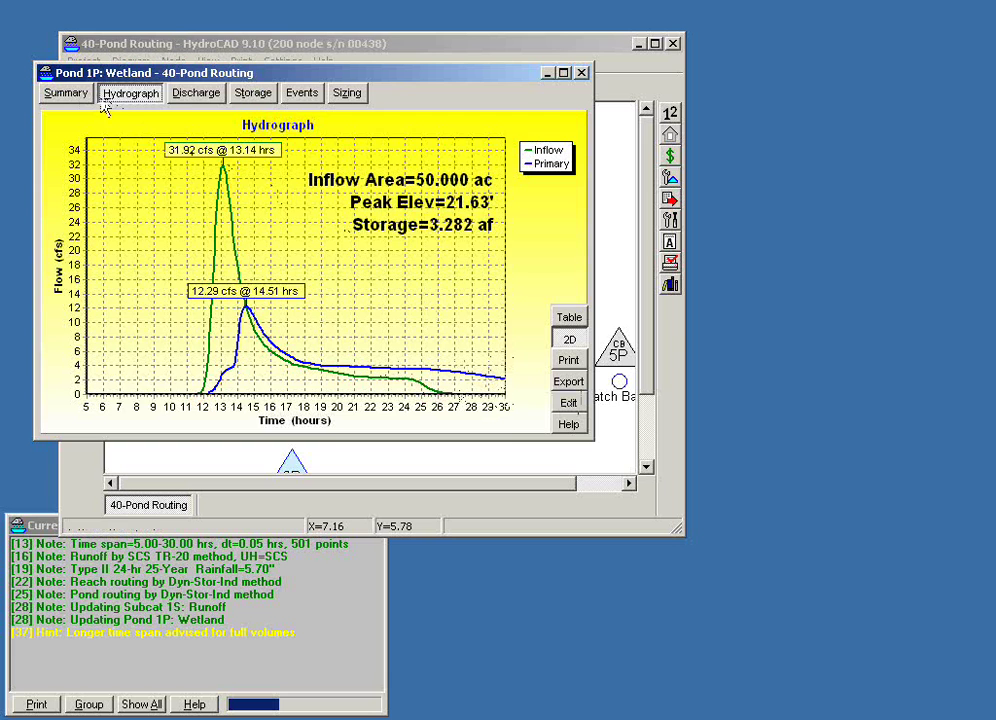
left_click(66, 91)
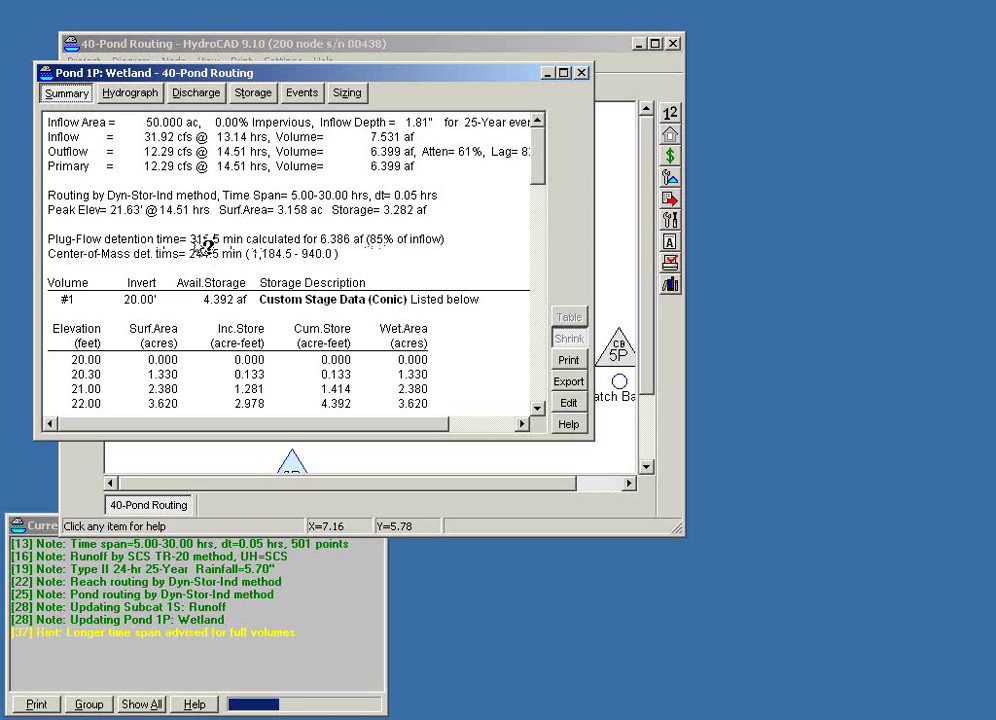
Extend the calculation time span to an end time of 60 hours and recalculate pond 1P's summary
left_click_drag(345, 72, 650, 278)
left_click(403, 87)
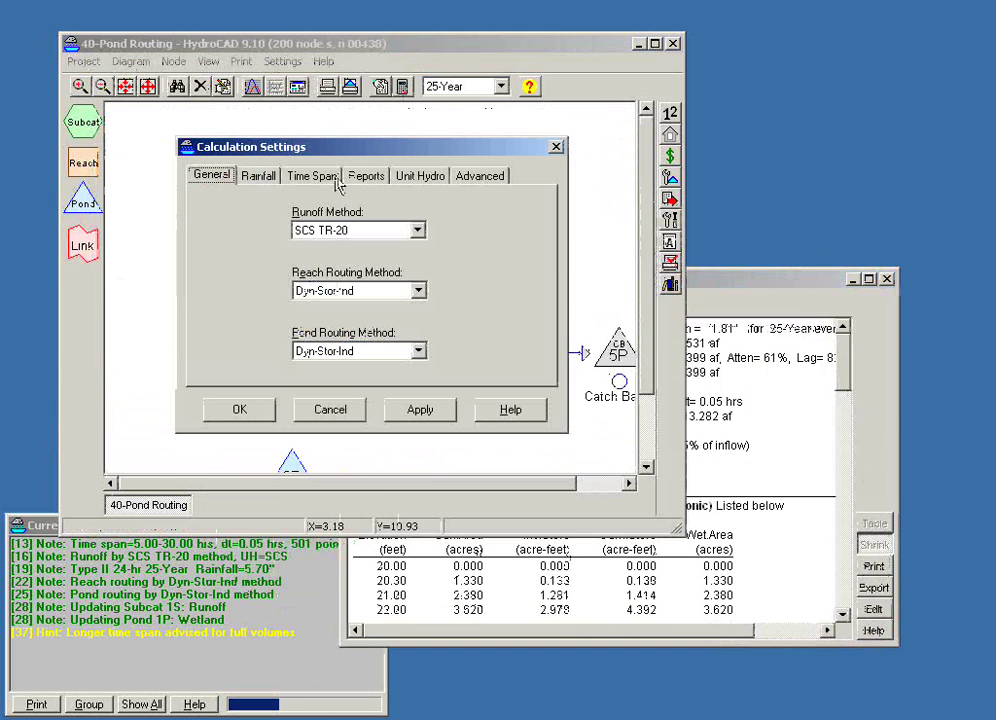
left_click(306, 177)
key("Tab")
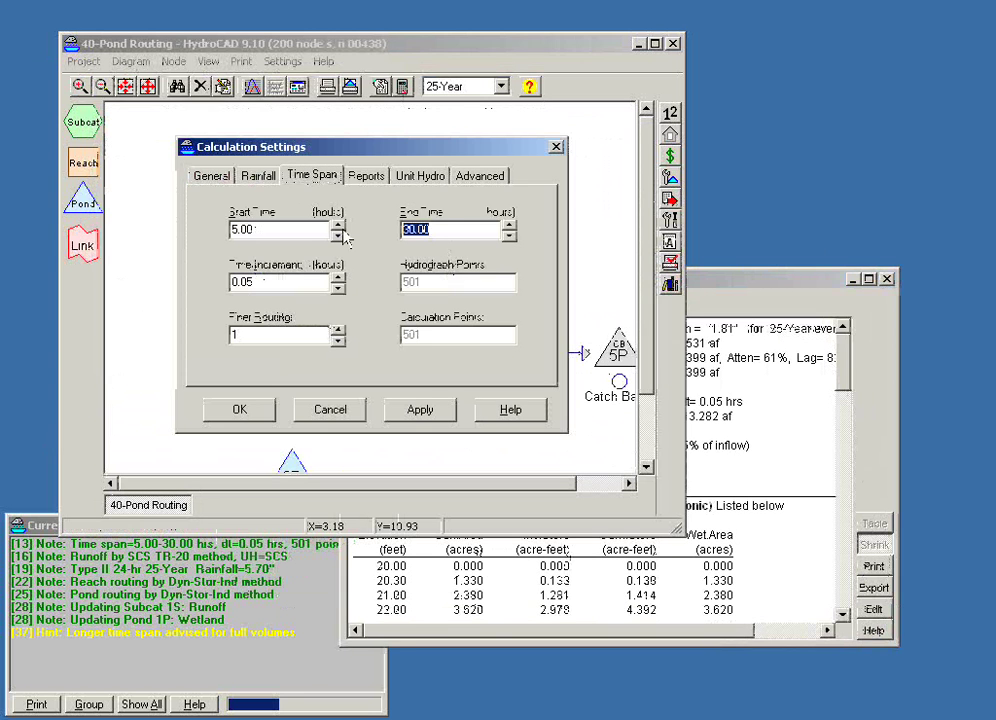
type("60")
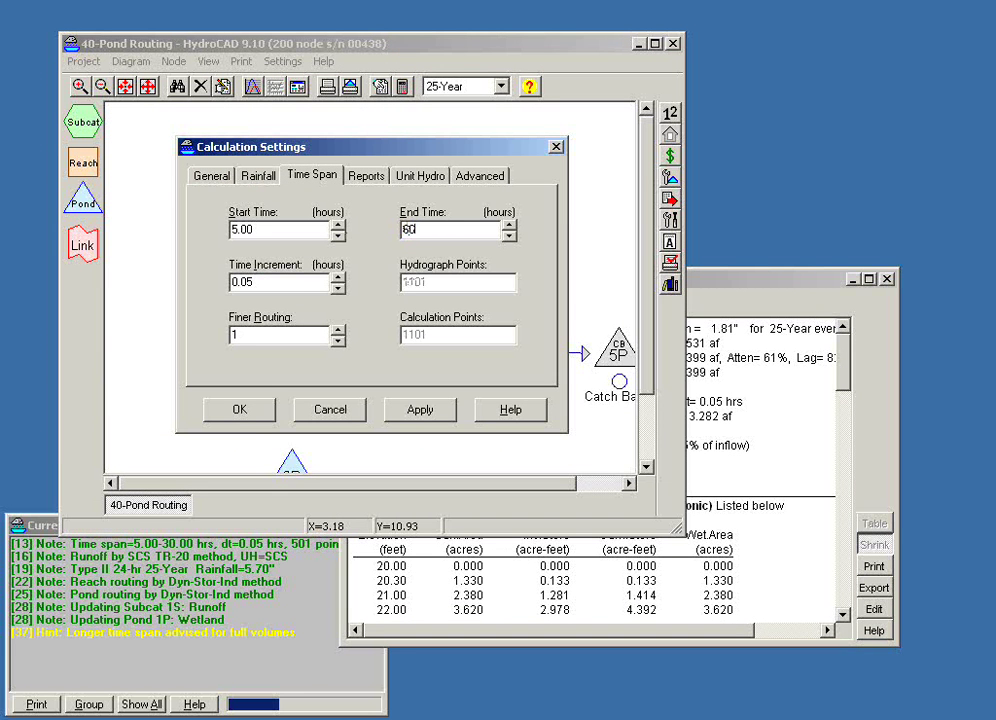
left_click(240, 410)
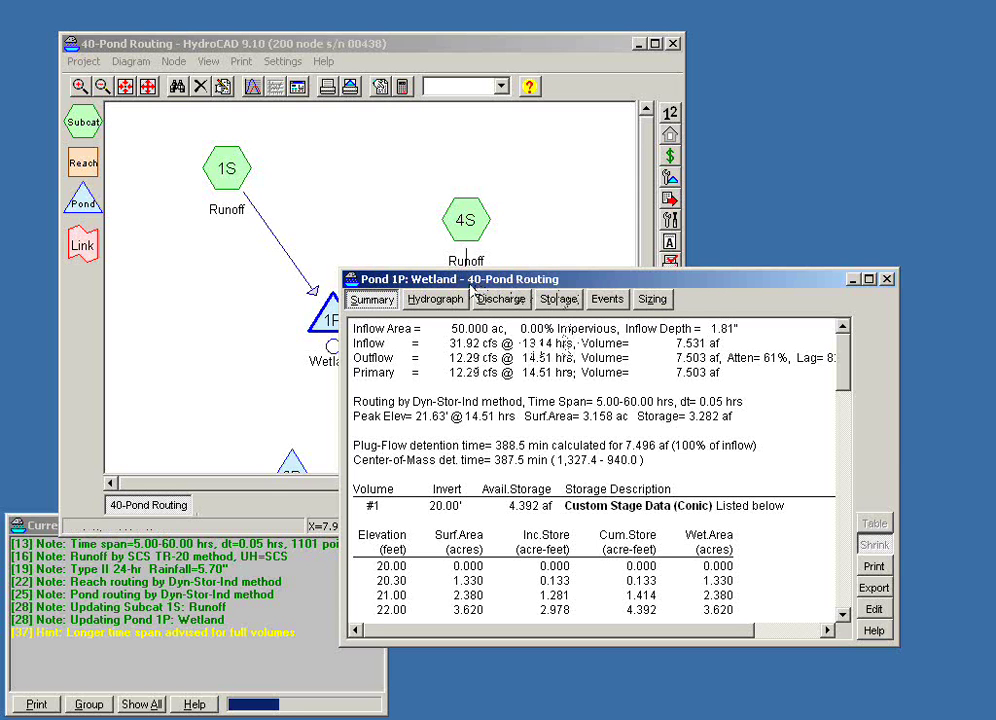
View pond 1P's estimated pond sizing curve and close the report
left_click(645, 302)
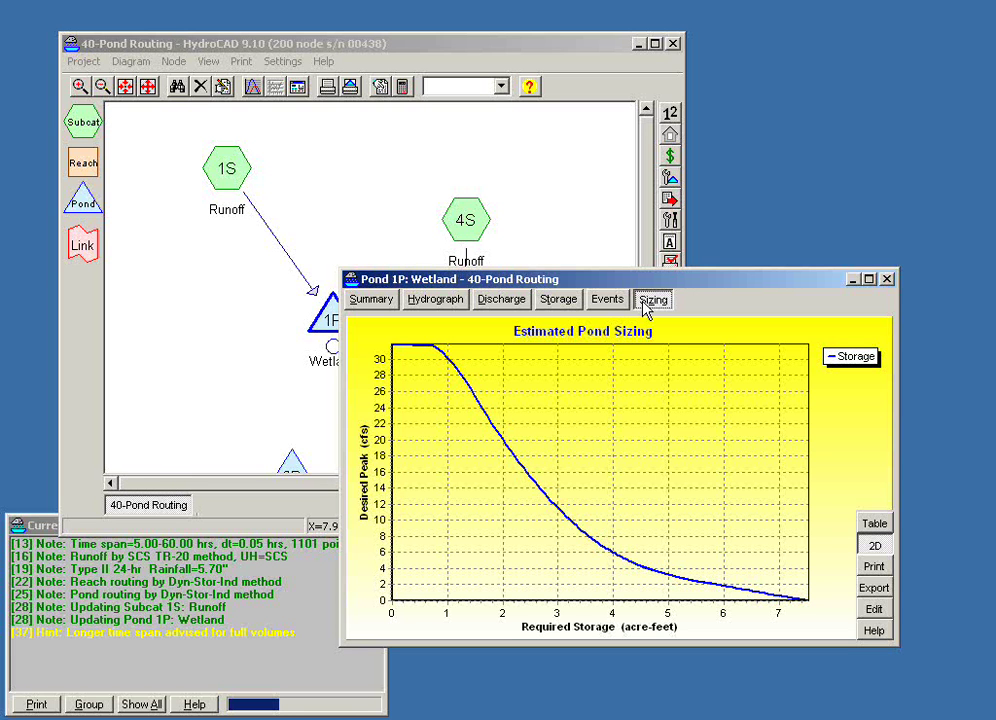
left_click(886, 280)
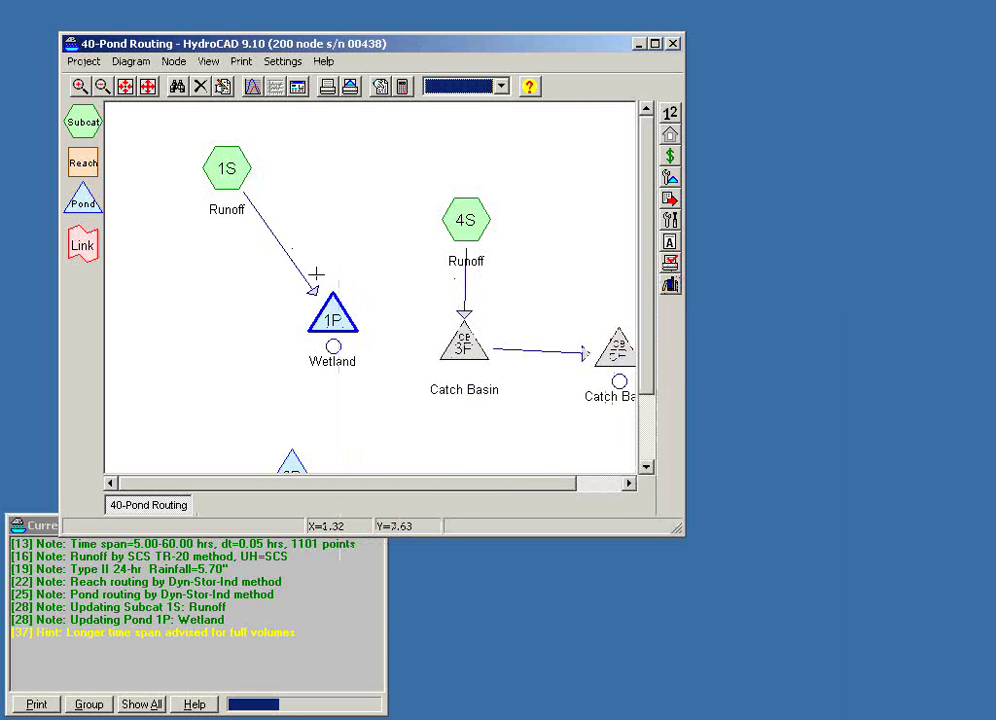
Disconnect subcatchment 1S from Wetland pond 1P and move 1S slightly to the left in the diagram
left_click_drag(316, 296, 238, 196)
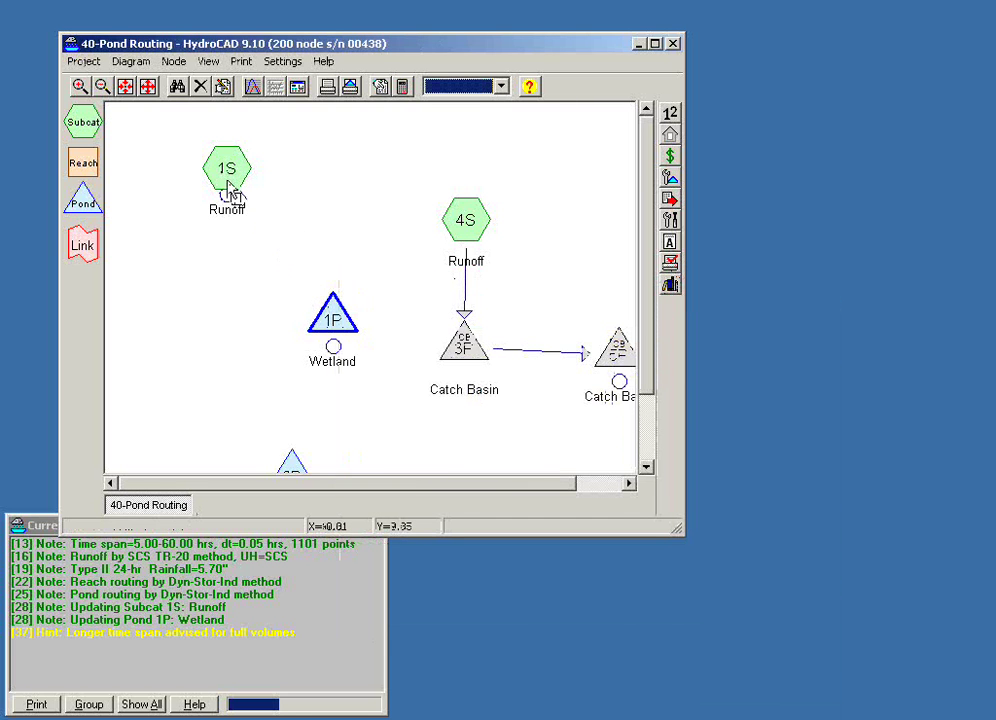
mouse_move(227, 194)
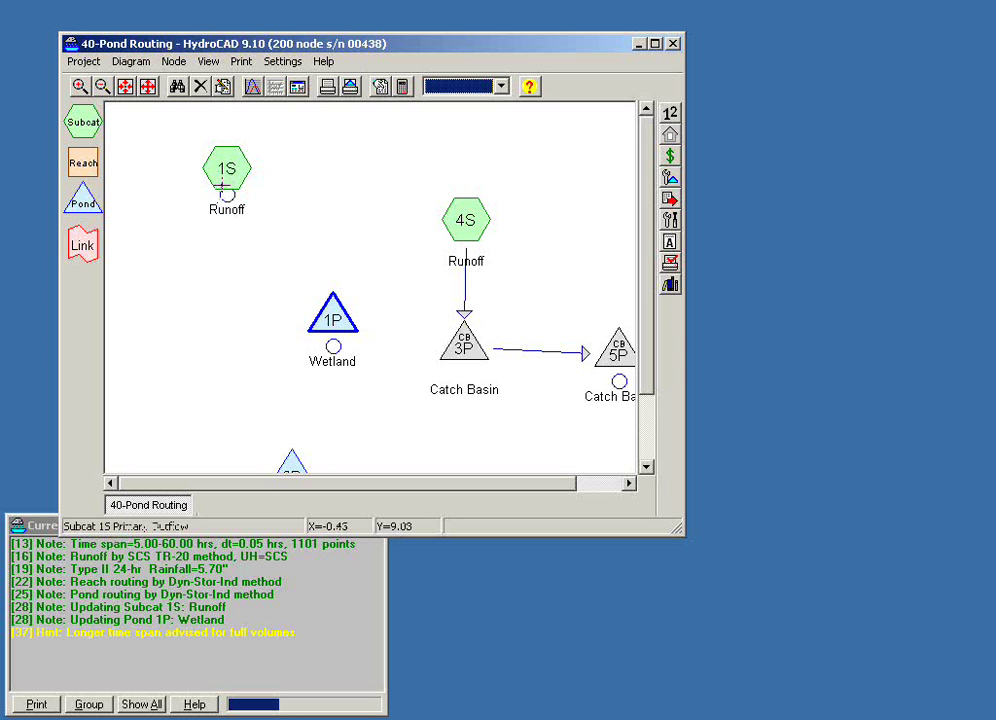
left_click_drag(226, 172, 200, 168)
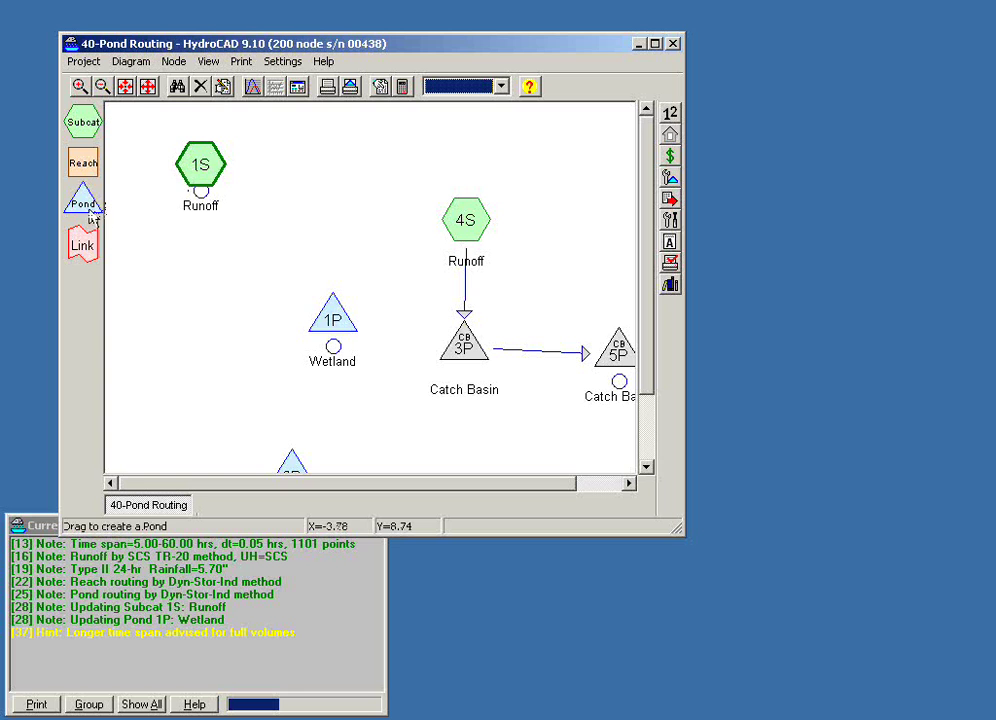
Add a new pond directly below subcatchment 1S and route 1S's runoff into it
left_click_drag(83, 200, 206, 315)
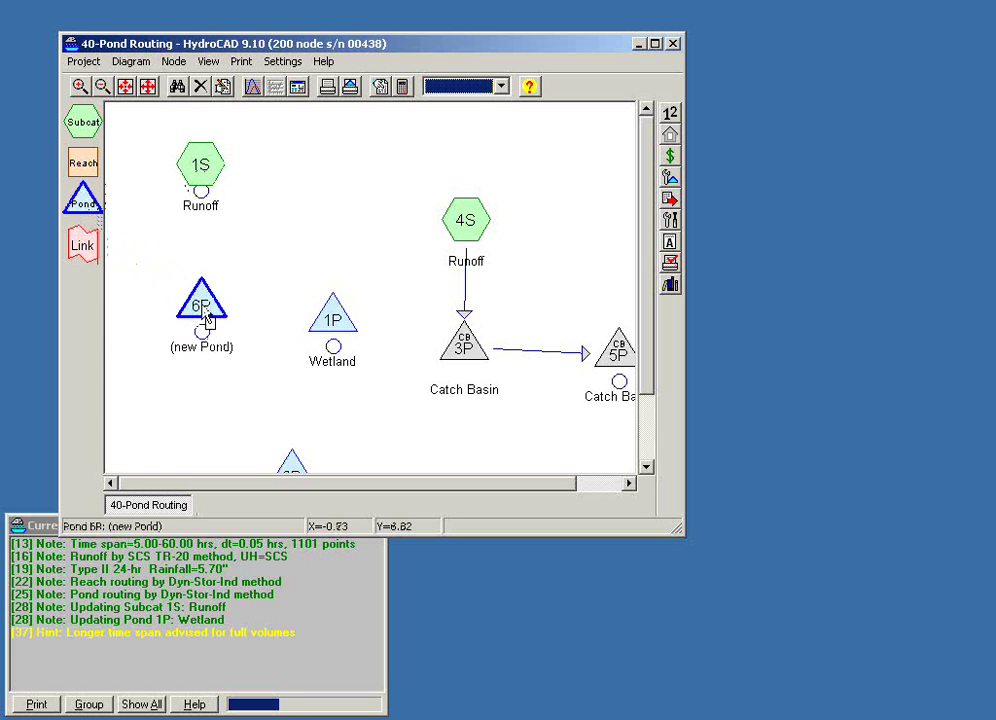
left_click_drag(198, 196, 205, 295)
Open the new pond's node report to view its hydrograph, and move the report clear of the pond in the diagram
right_click(205, 308)
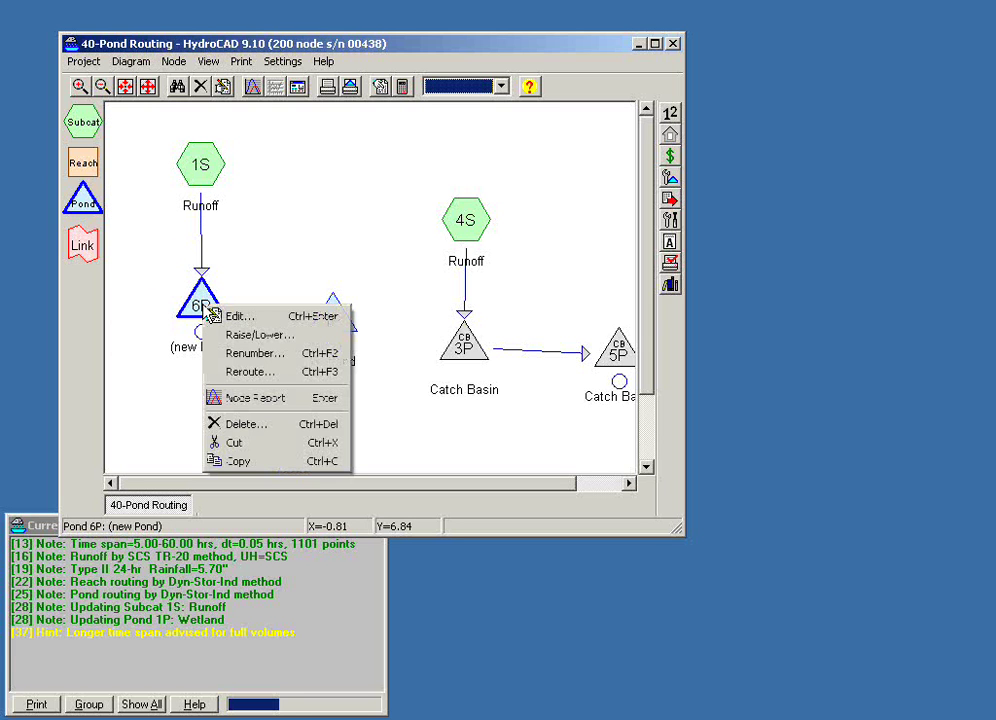
left_click(248, 402)
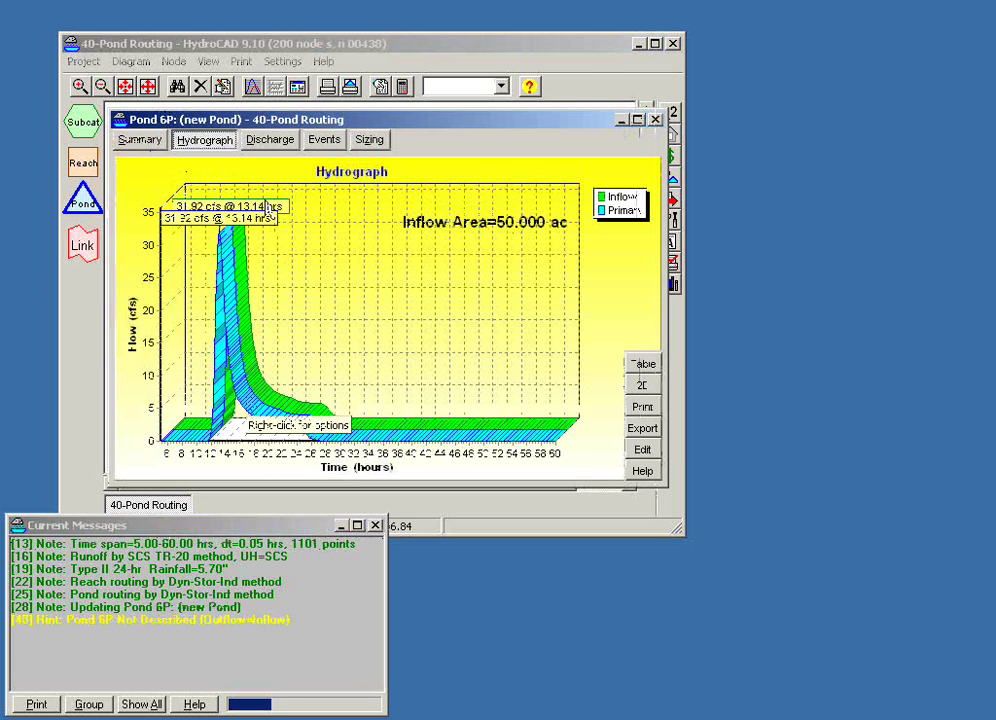
left_click_drag(260, 128, 465, 227)
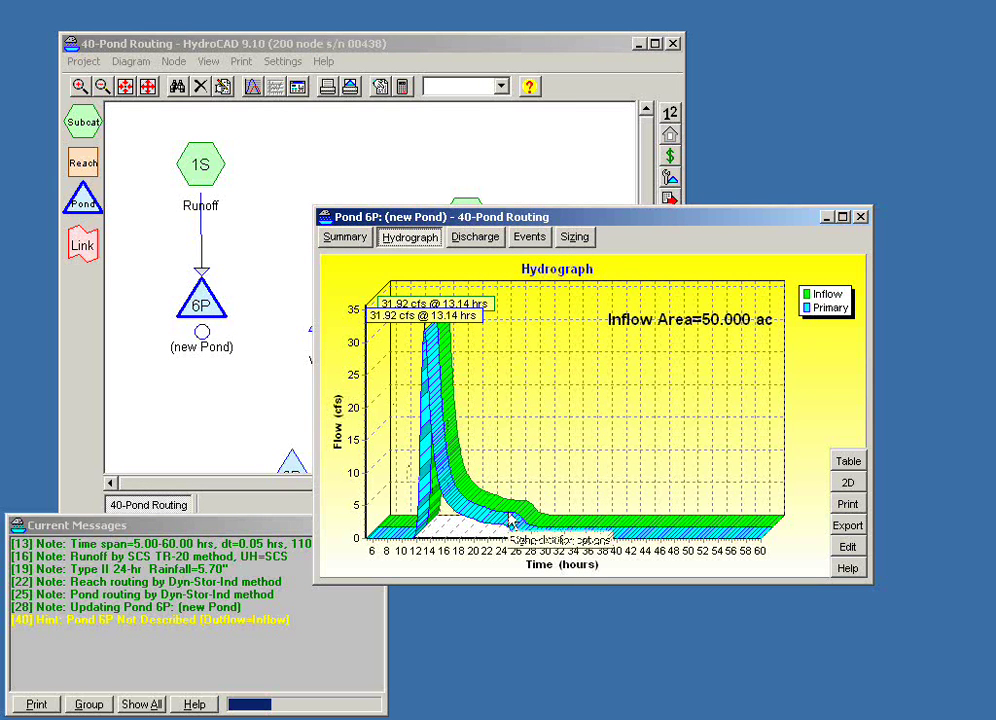
Examine the new pond's sizing curve in 2D for the storage required at a 14 cfs peak, and read the Pond Sizing Report web page
left_click(576, 238)
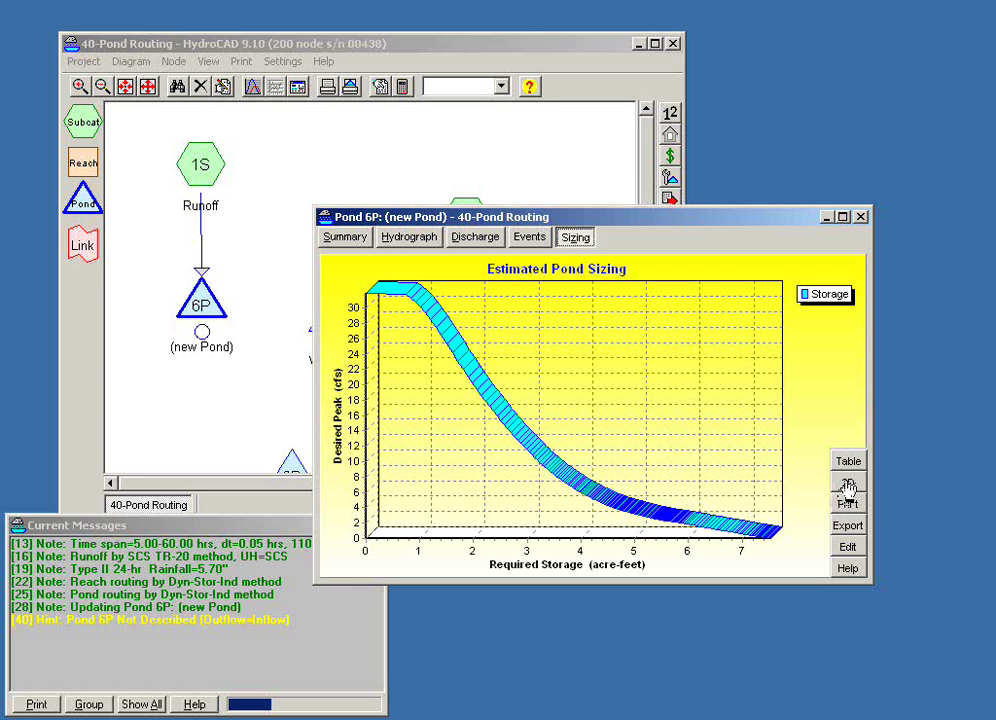
left_click(847, 485)
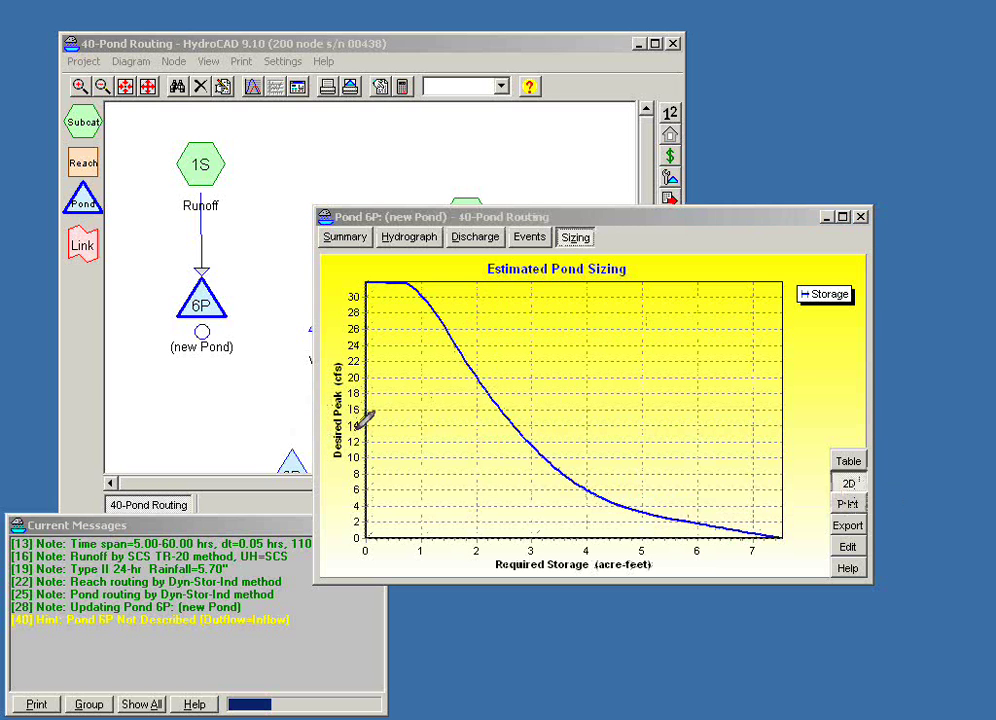
mouse_move(348, 427)
left_mouse_down()
mouse_move(364, 413)
mouse_move(360, 425)
left_mouse_up()
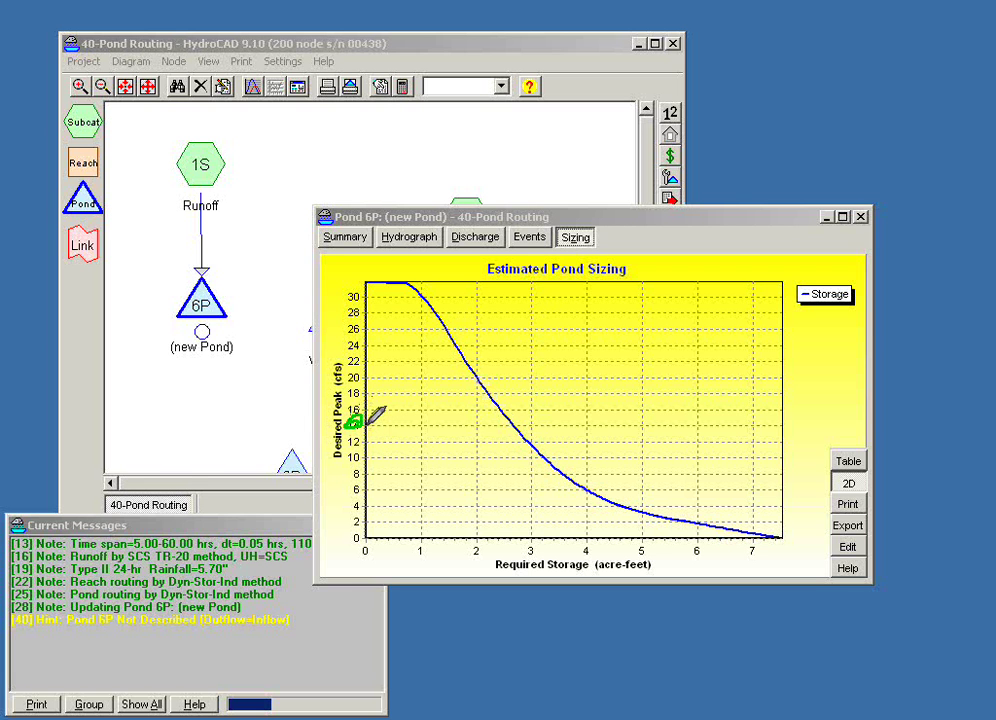
mouse_move(366, 424)
left_mouse_down()
mouse_move(512, 424)
mouse_move(516, 545)
mouse_move(502, 542)
mouse_move(527, 525)
mouse_move(503, 547)
mouse_move(511, 531)
left_mouse_up()
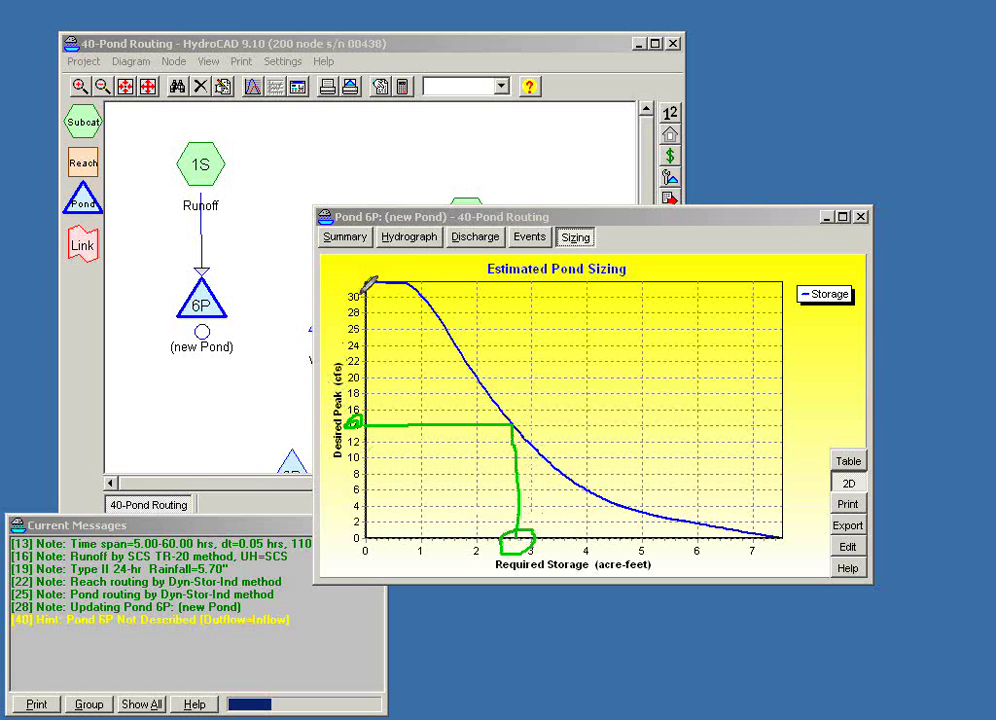
left_click_drag(356, 296, 374, 273)
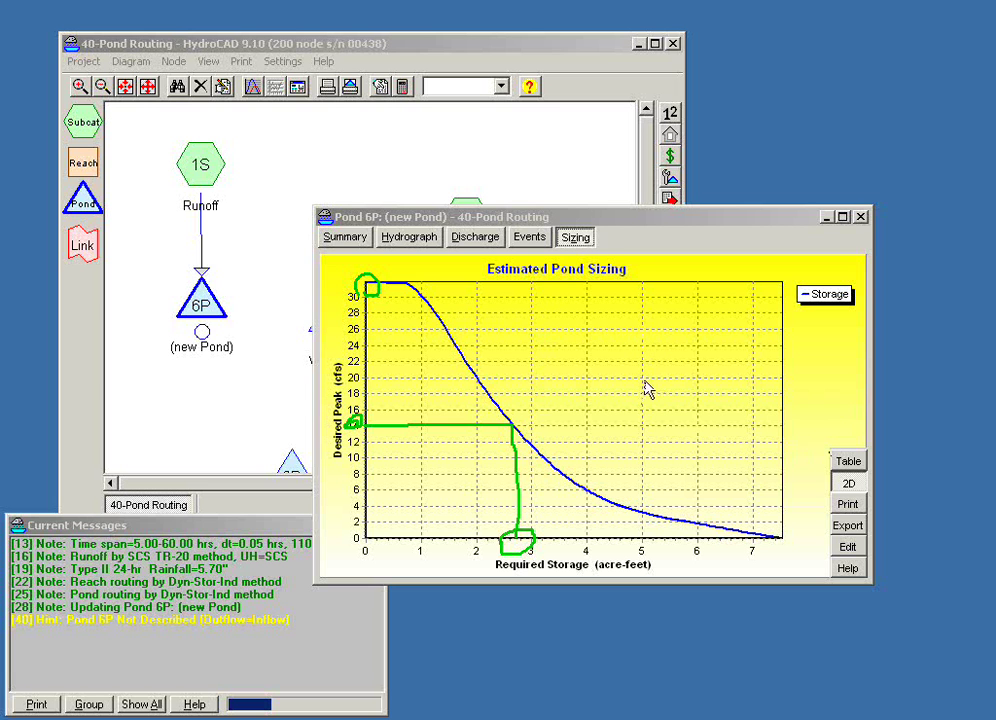
left_click_drag(591, 226, 603, 230)
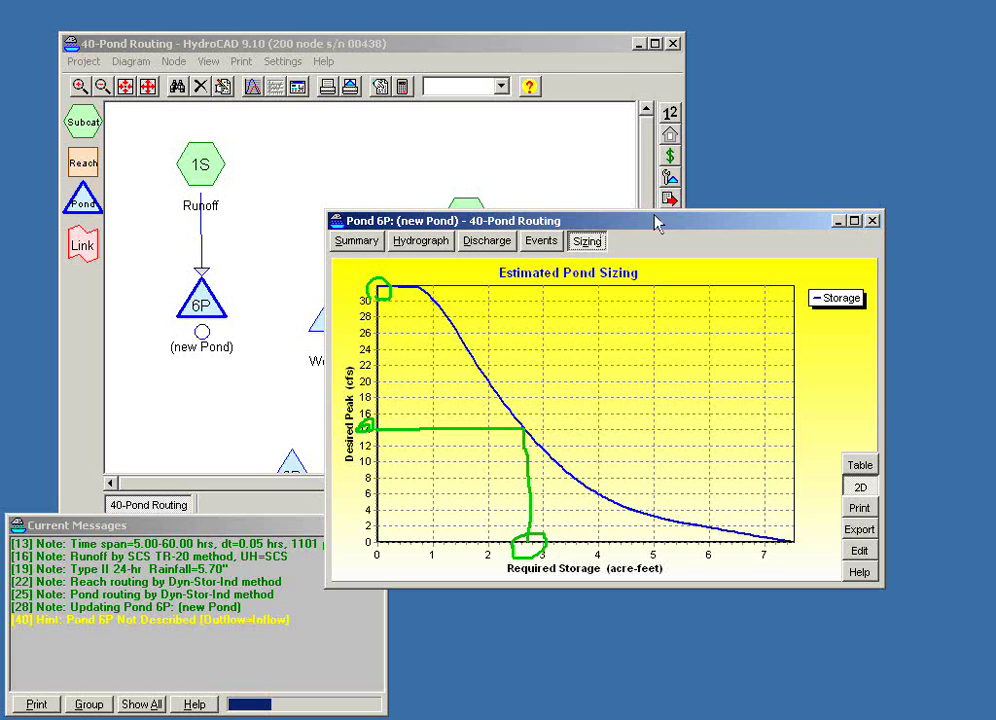
left_click(873, 222)
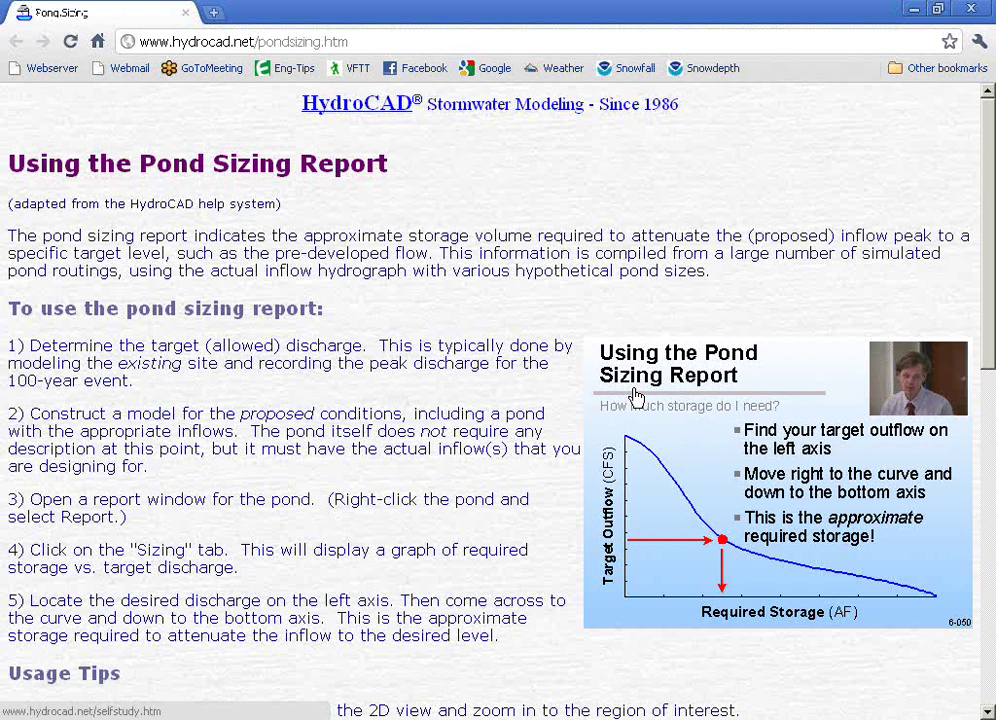
scroll(636, 397, "down", 5)
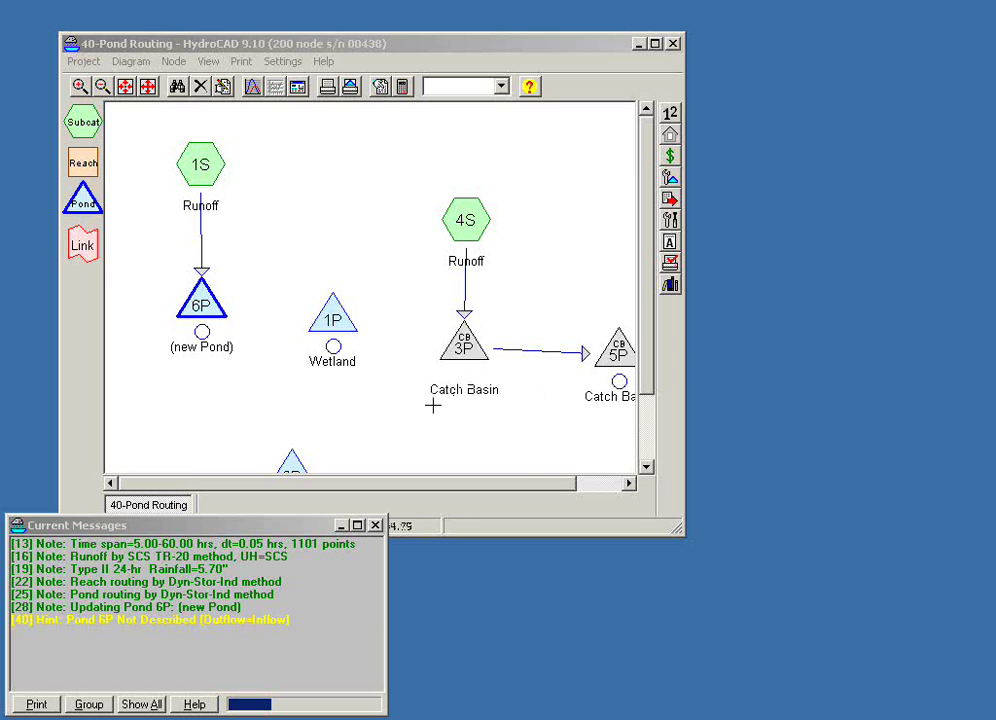
Close the 40-Pond Routing project without saving the changes and reopen it
left_click(674, 45)
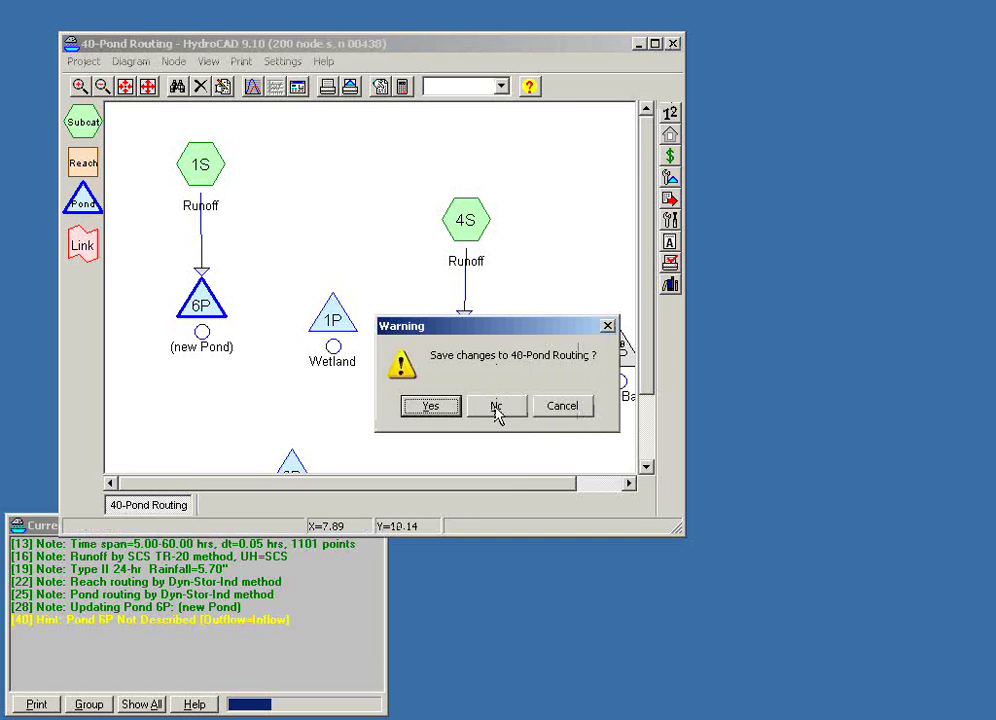
left_click(498, 406)
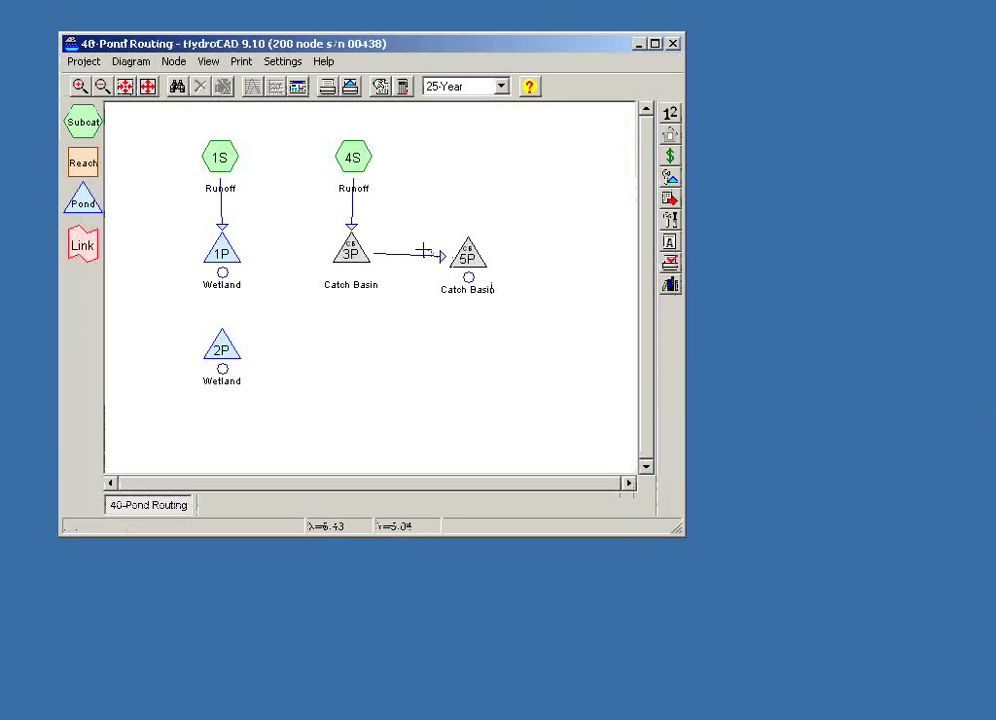
scroll(353, 311, "up", 3)
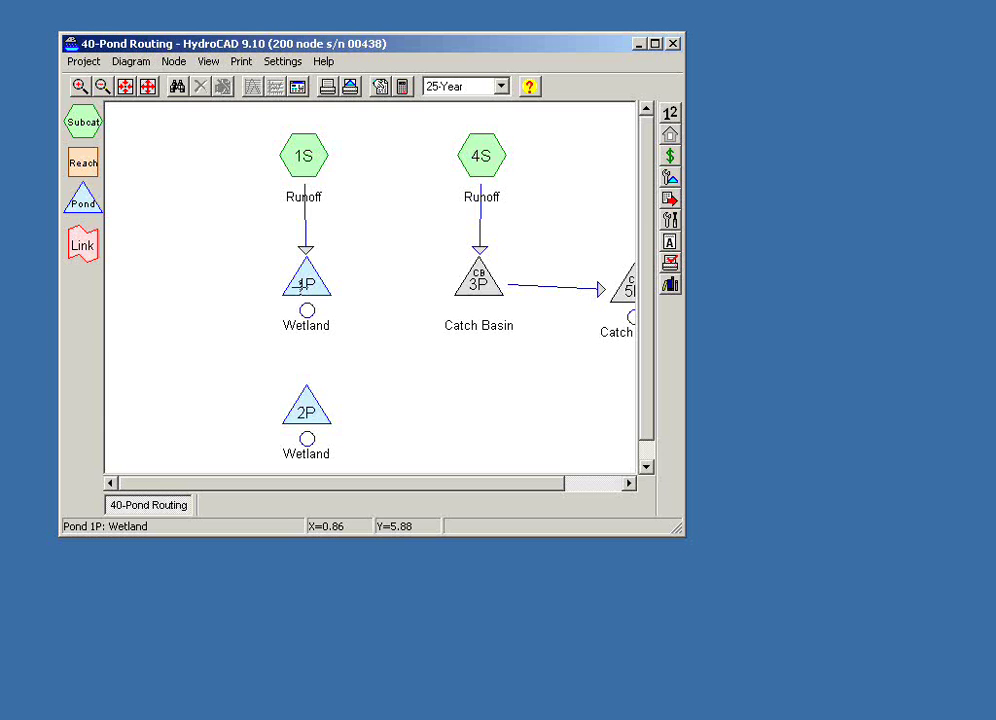
View Wetland pond 1P's 25-Year hydrograph and close its report
double_click(304, 285)
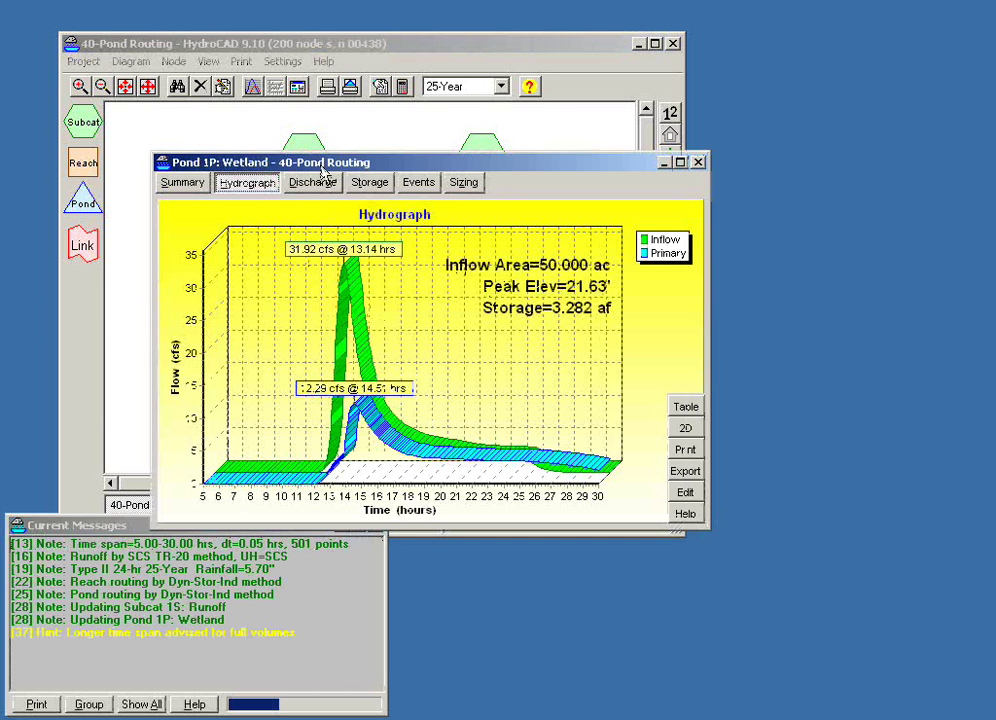
left_click_drag(321, 167, 556, 75)
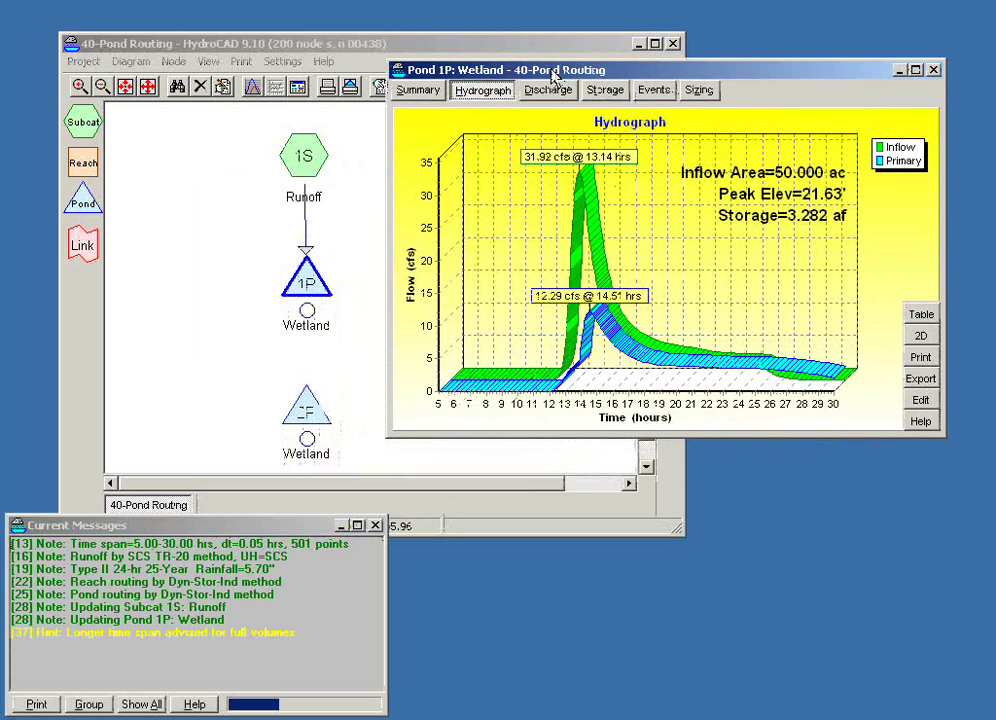
left_click(932, 72)
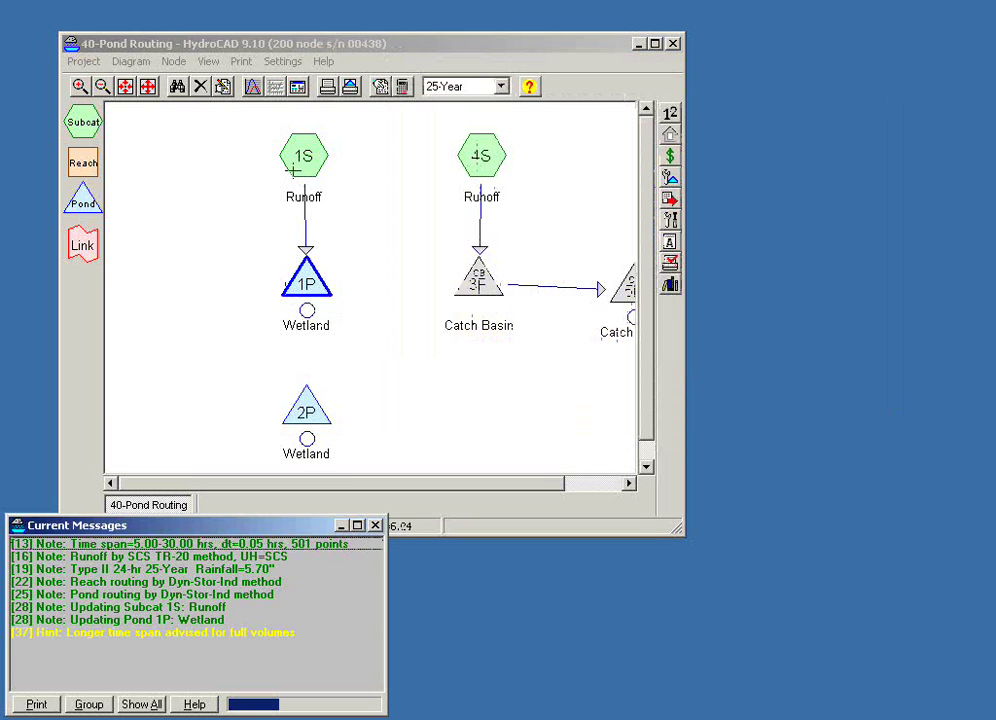
Rearrange the diagram with subcatchment 1S up and left of pond 1P, and pond 2P below catch basin 3P
left_click_drag(301, 163, 184, 177)
left_click_drag(306, 290, 284, 247)
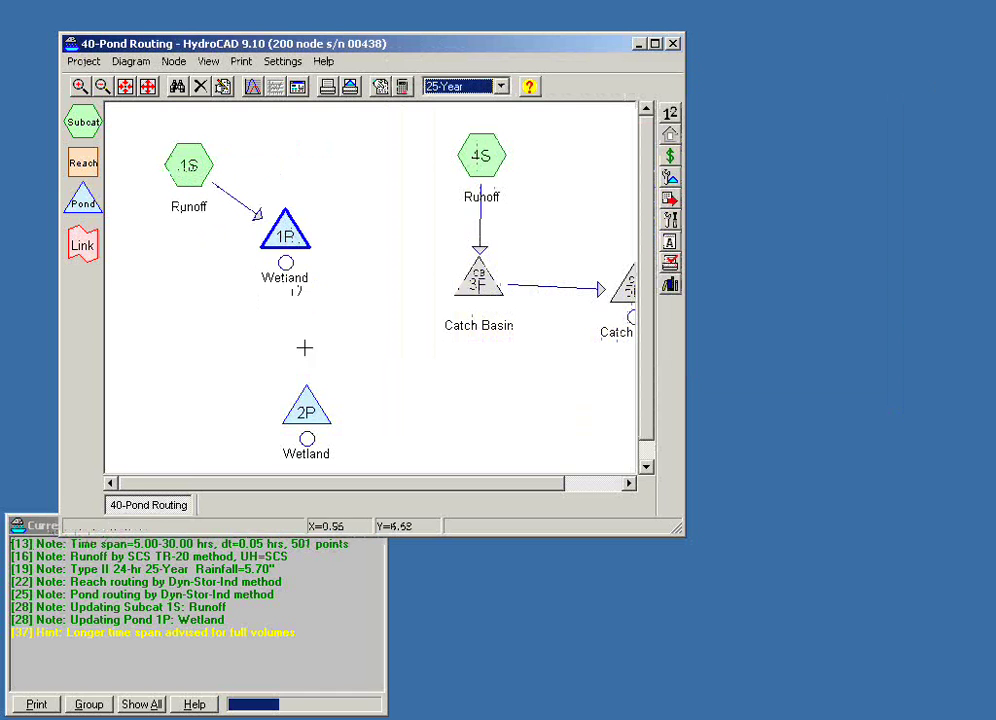
left_click_drag(309, 414, 292, 381)
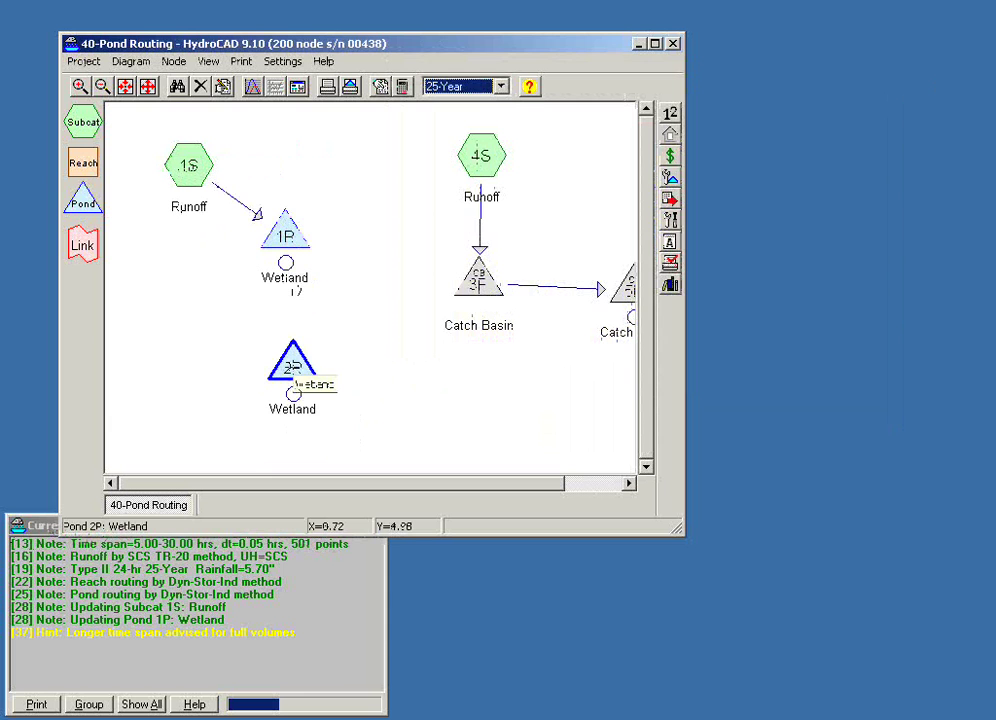
mouse_move(287, 267)
left_mouse_down()
mouse_move(291, 344)
mouse_move(286, 264)
left_mouse_up()
left_click_drag(293, 380, 475, 395)
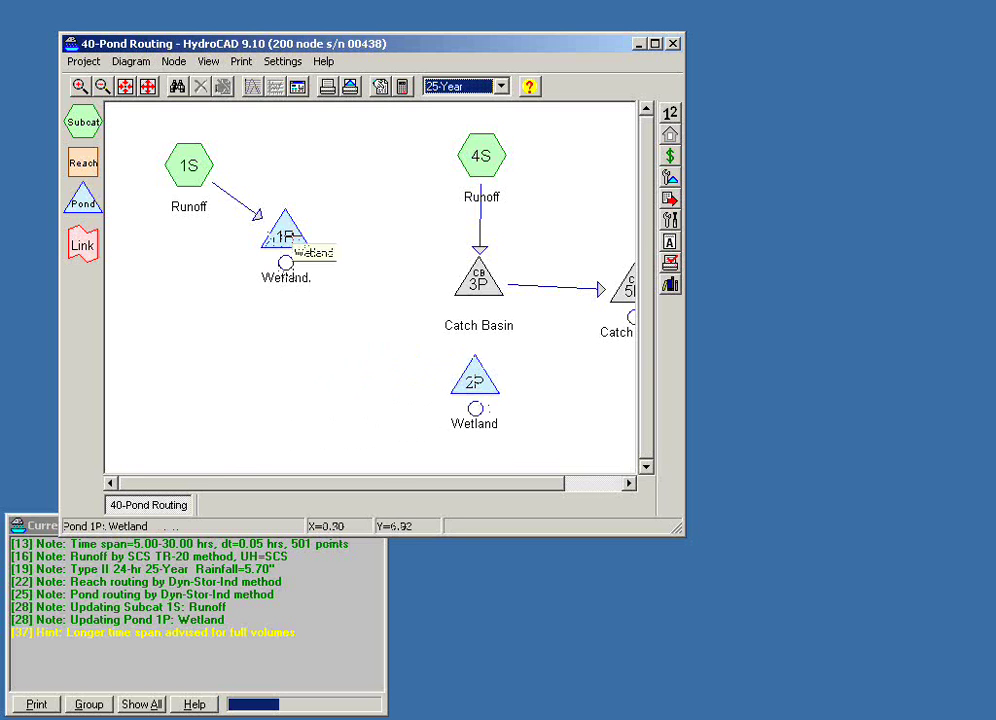
Copy Wetland pond 1P to the clipboard
right_click(285, 240)
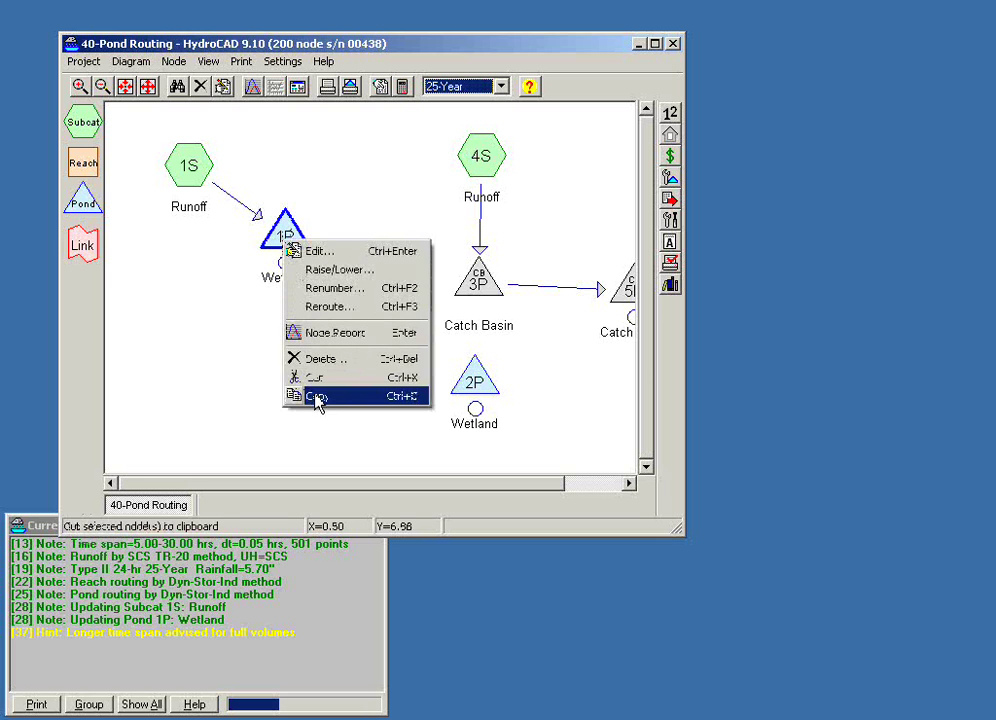
left_click(315, 396)
right_click(315, 356)
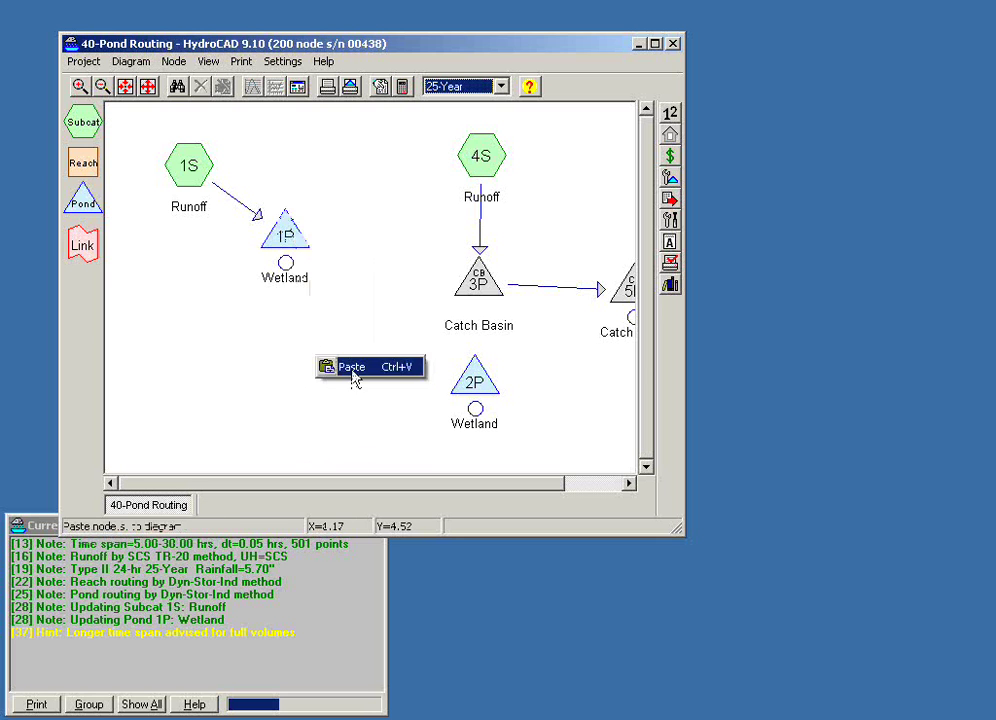
left_click(349, 373)
left_click_drag(302, 258, 296, 362)
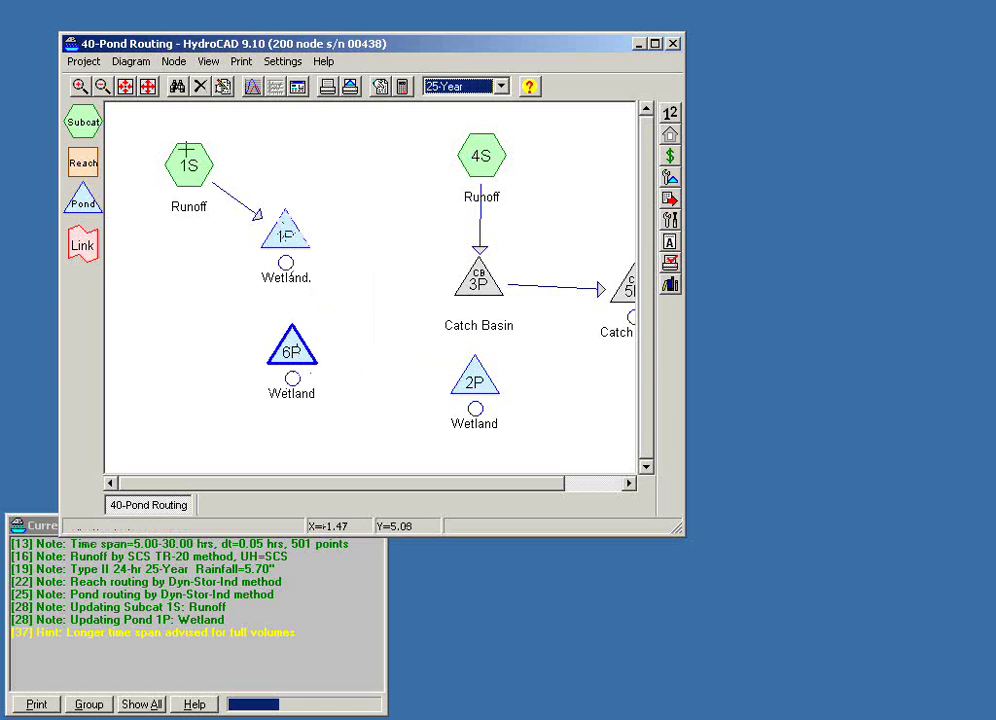
left_click(200, 86)
key("Return")
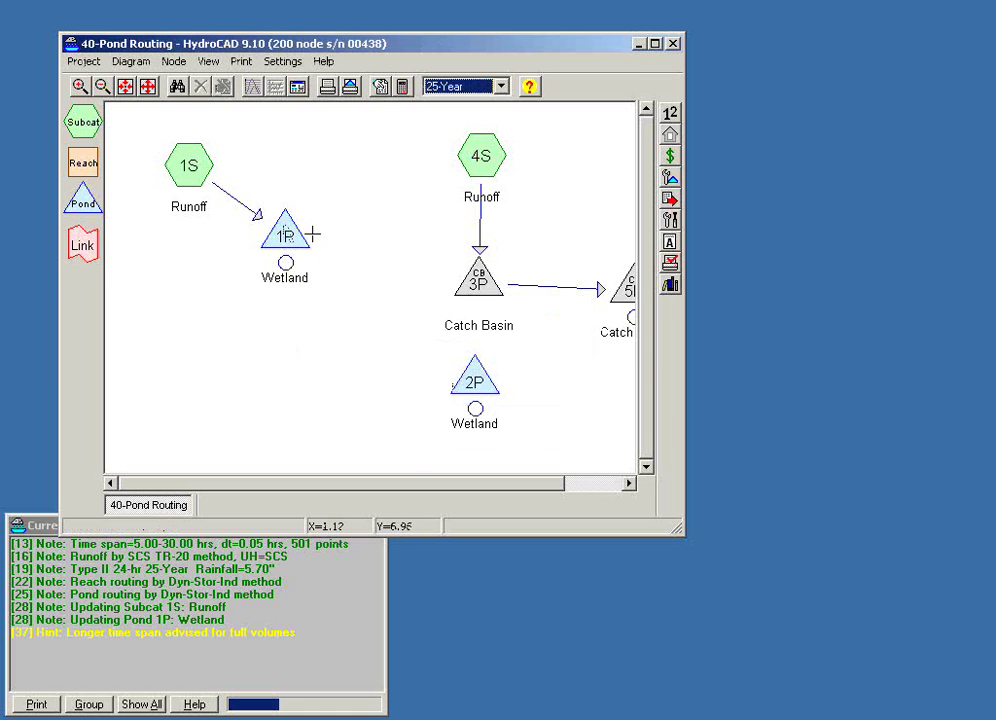
Paste the copied pond directly below pond 1P and route 1P's primary outflow into the copy
key("ctrl+v")
left_click_drag(288, 236, 287, 383)
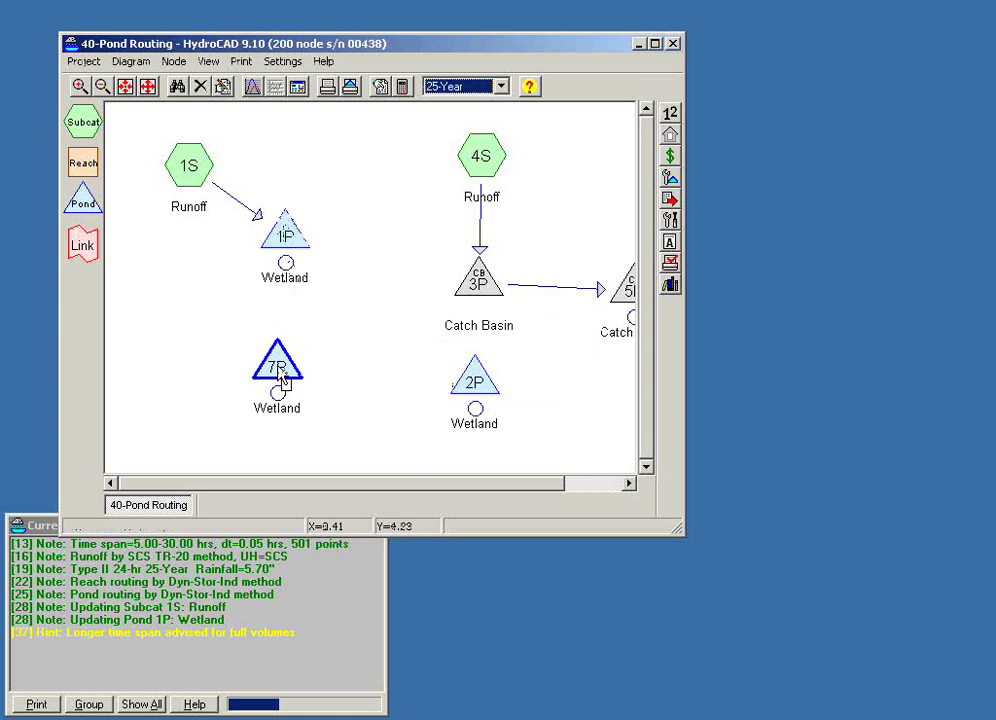
left_click(314, 342)
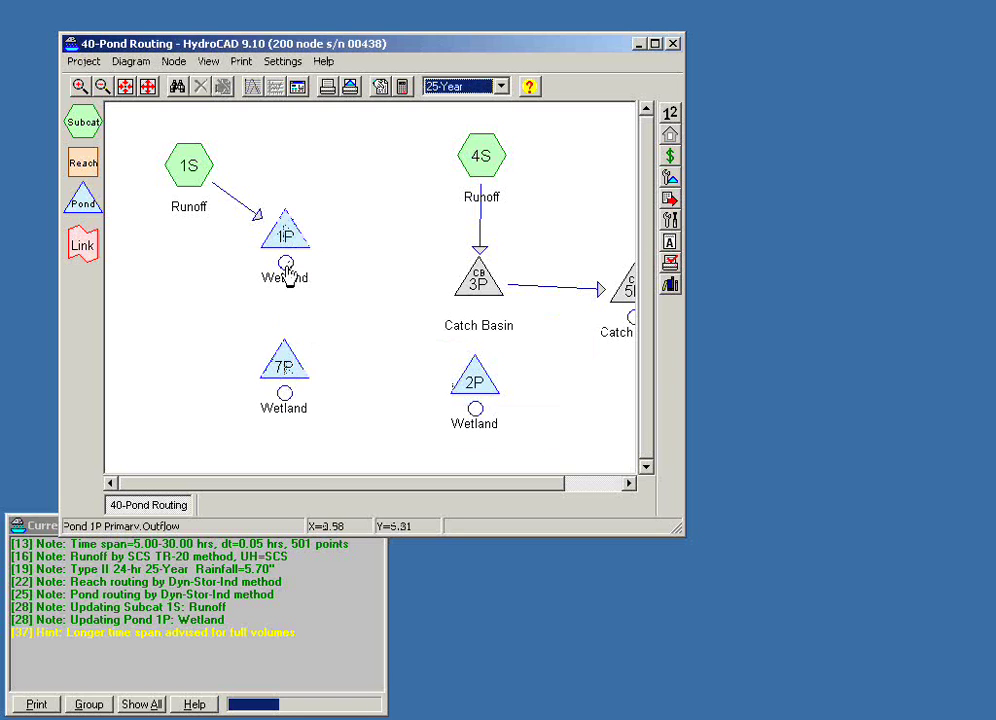
left_click_drag(288, 276, 285, 355)
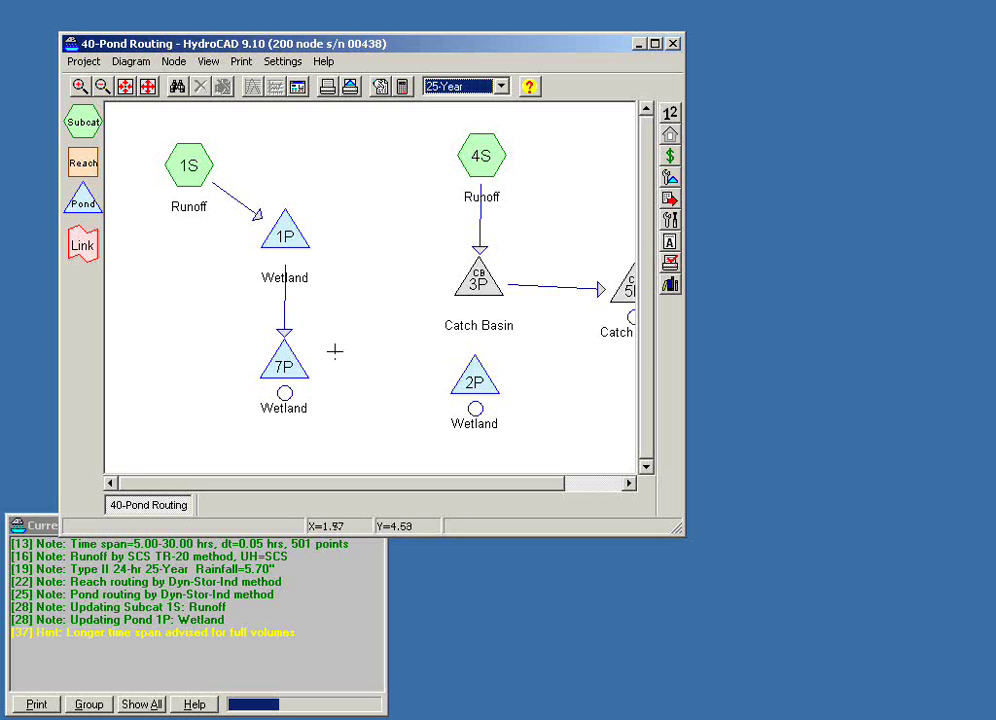
Change the reach routing method to Stor-Ind in the calculation settings and accept the change
left_click(400, 90)
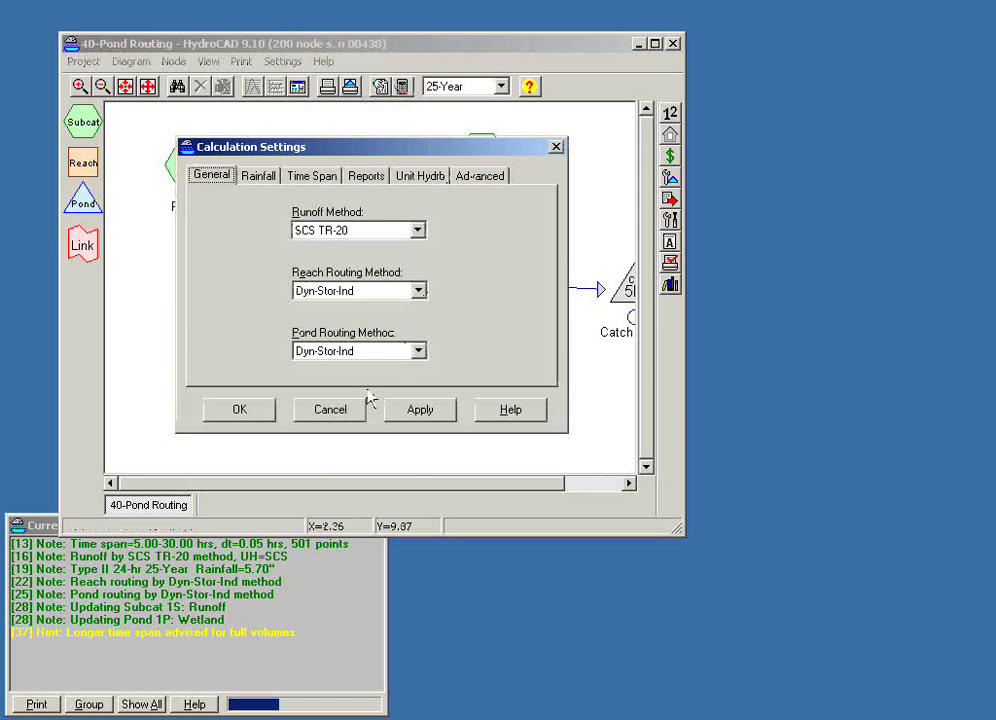
left_click(418, 290)
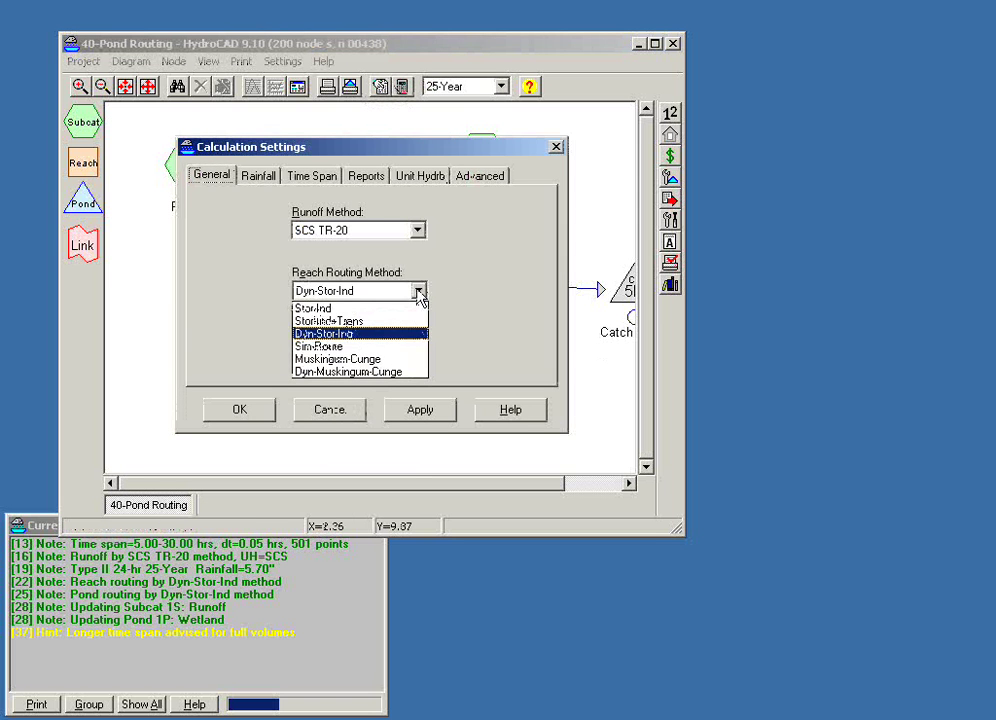
left_click(333, 309)
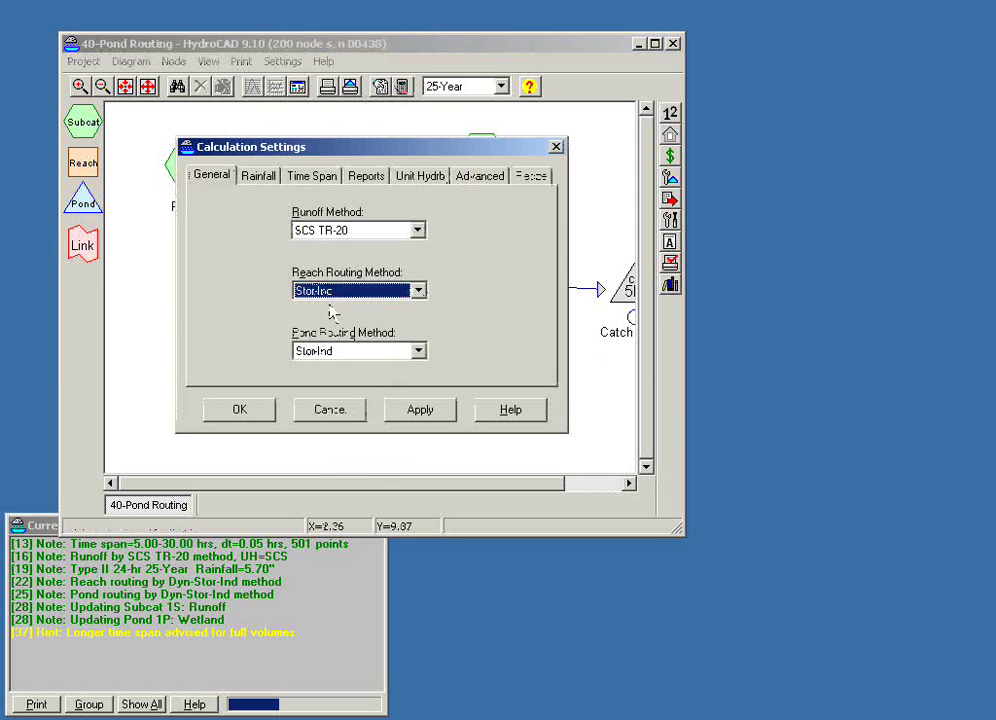
left_click(247, 418)
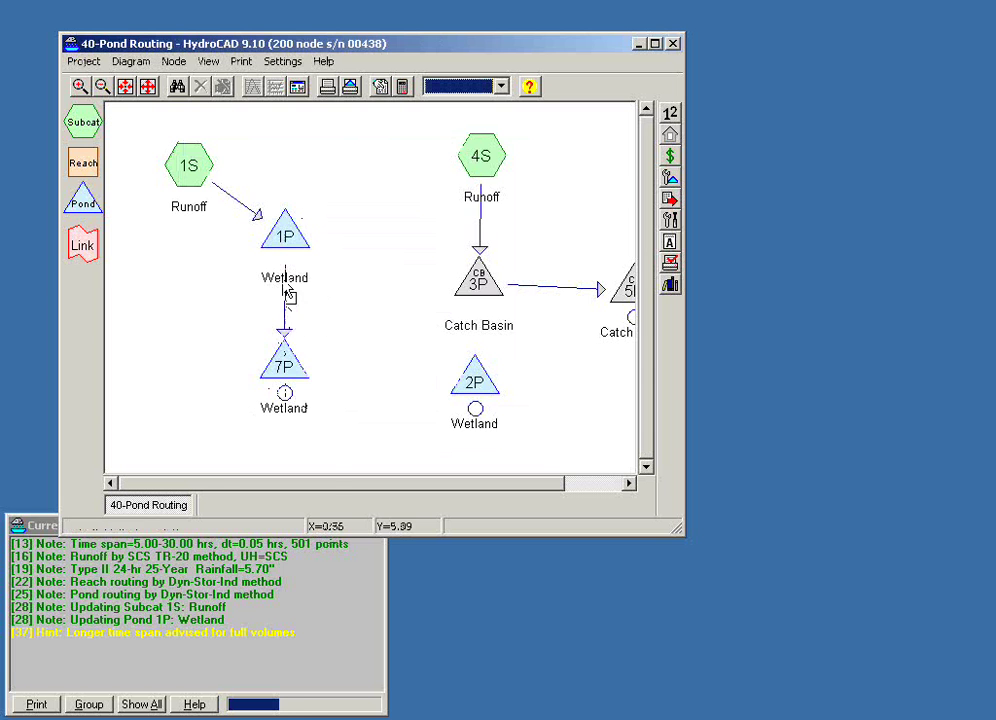
Check pond 1P's recalculated hydrograph, close the report, and route 1P's primary outflow into pond 7P again
double_click(285, 233)
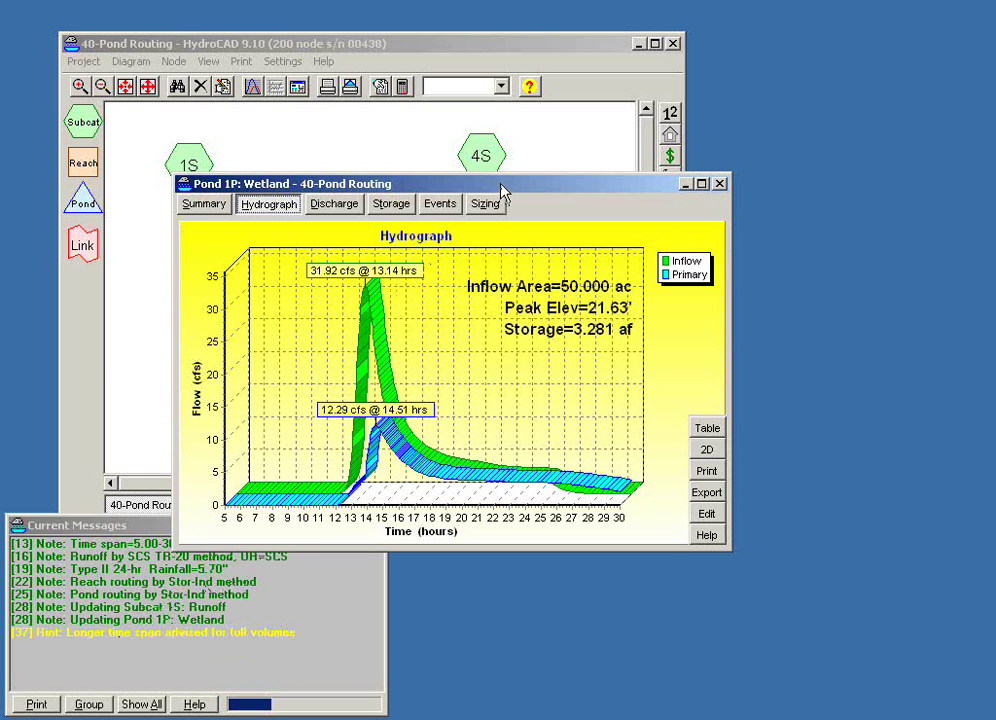
left_click_drag(506, 185, 740, 56)
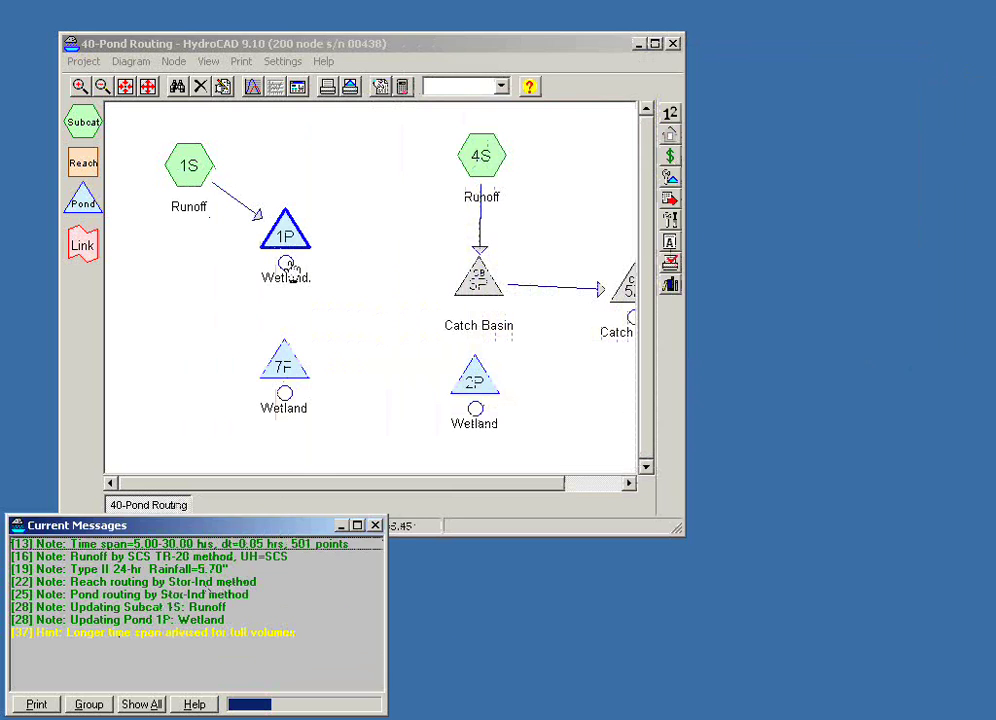
left_click_drag(288, 270, 285, 355)
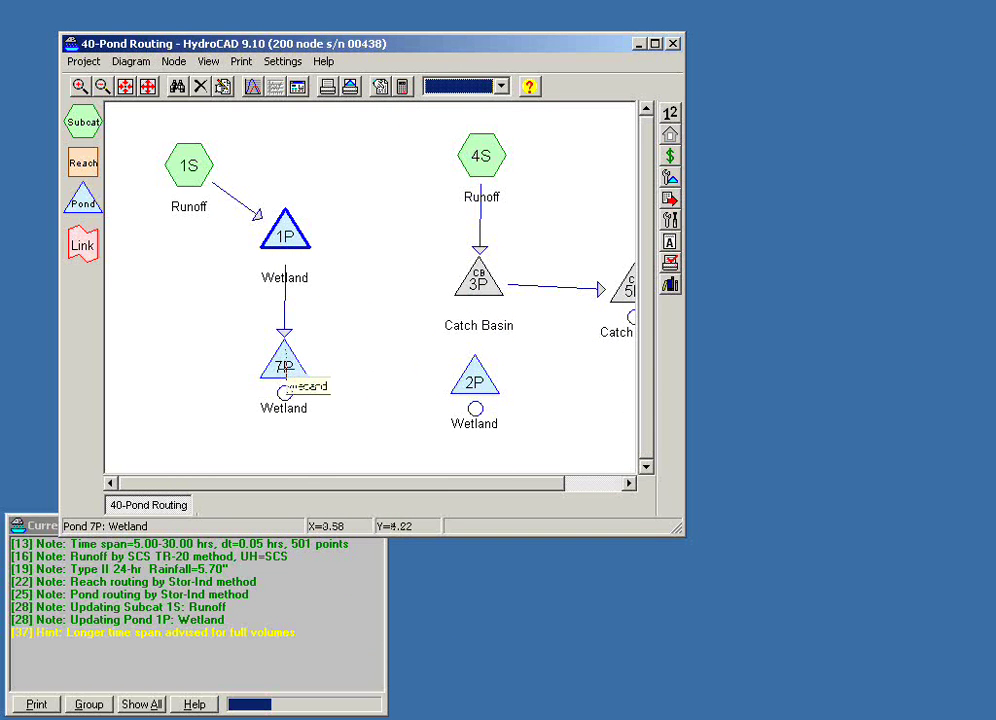
Select the 25-Year rainfall event and open pond 7P's hydrograph report, placing it clear of the routed ponds in the diagram
left_click(500, 86)
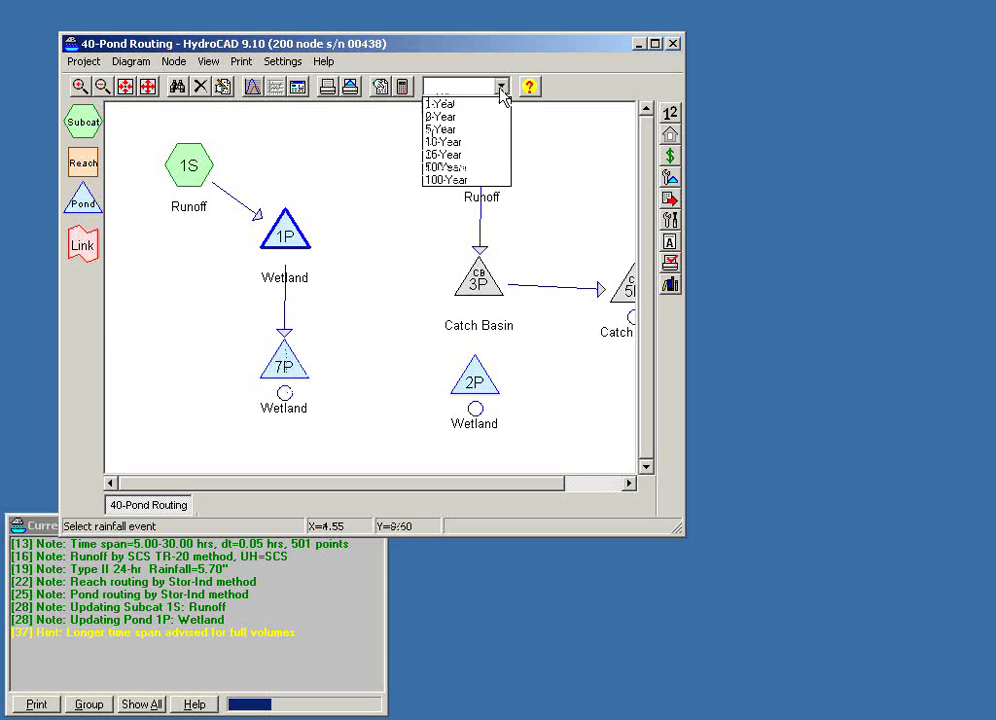
left_click(451, 155)
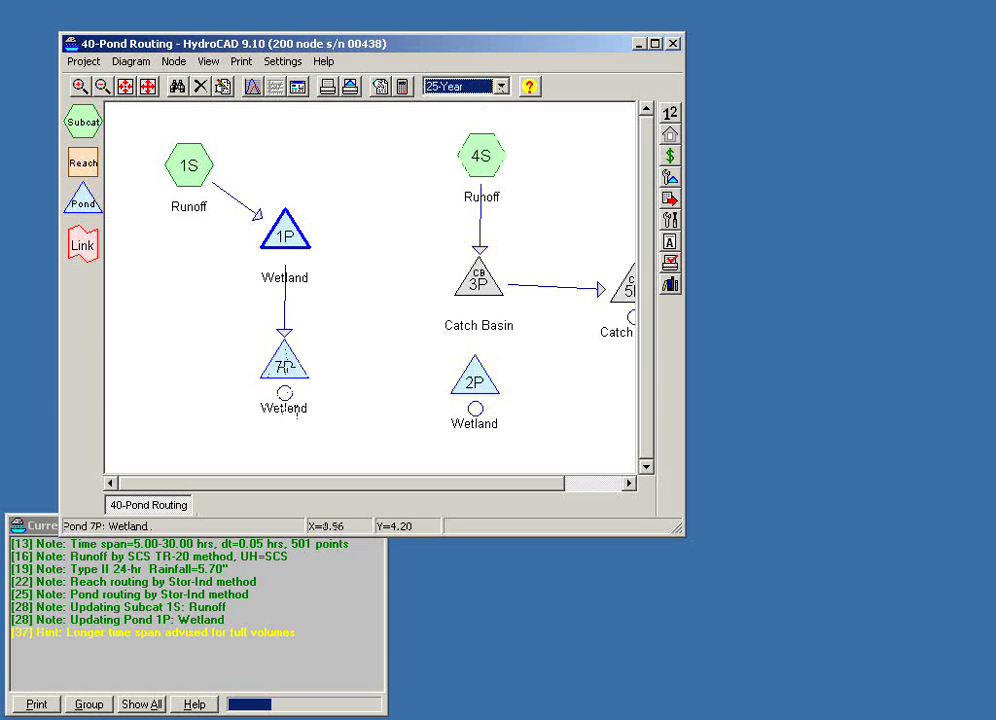
left_click(286, 366)
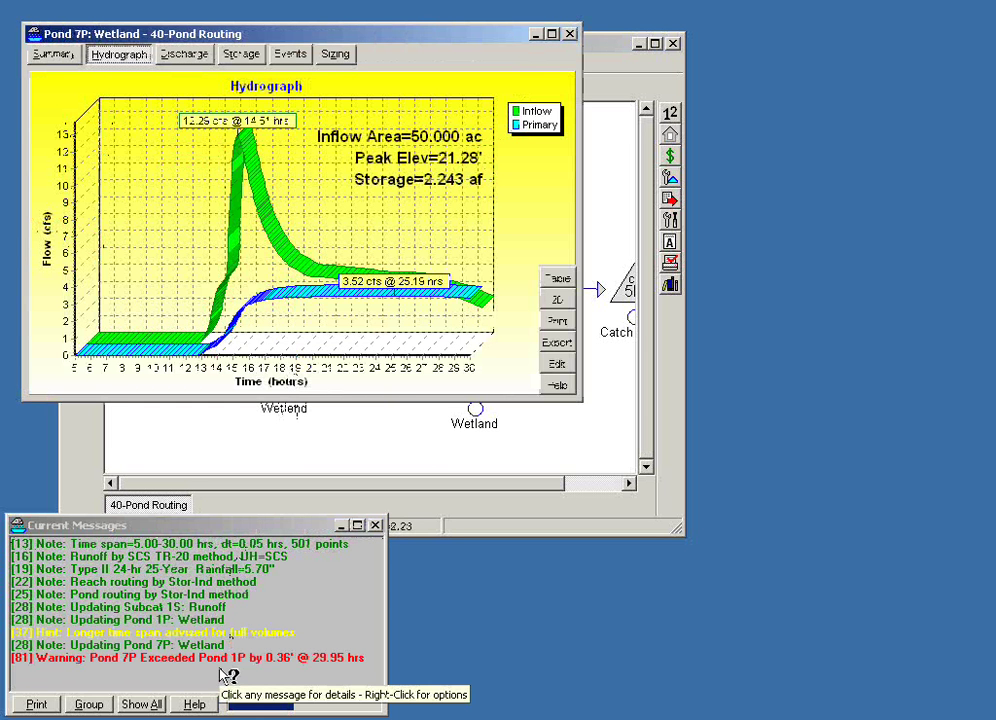
left_click_drag(375, 37, 789, 128)
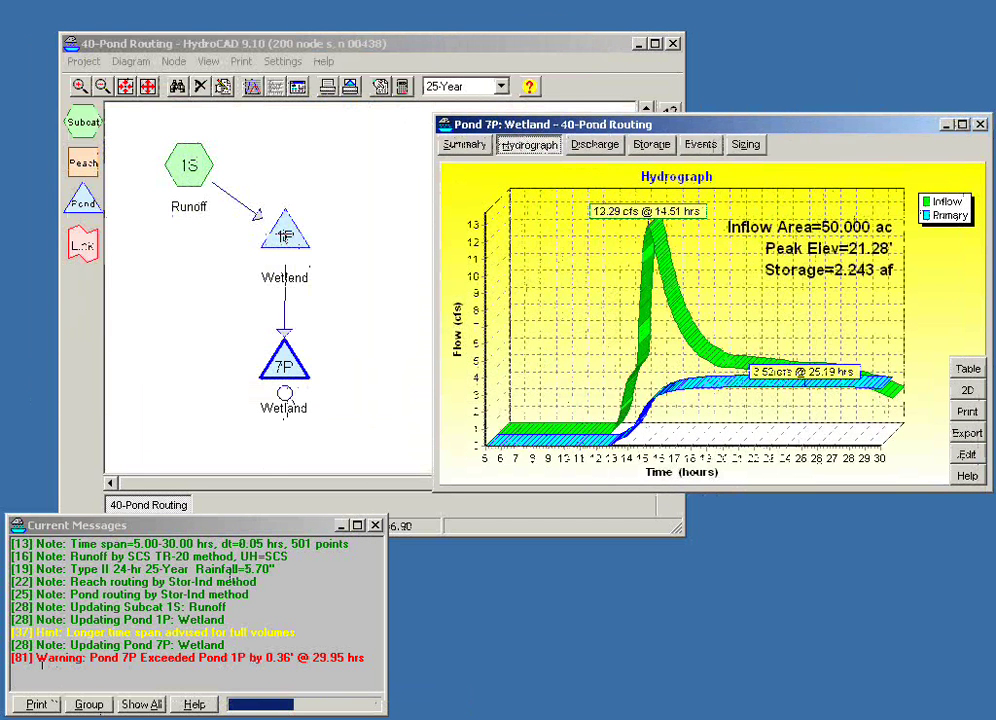
Read the help topics on the [81] warning about pond 7P and on the available pond routing methods
mouse_move(285, 237)
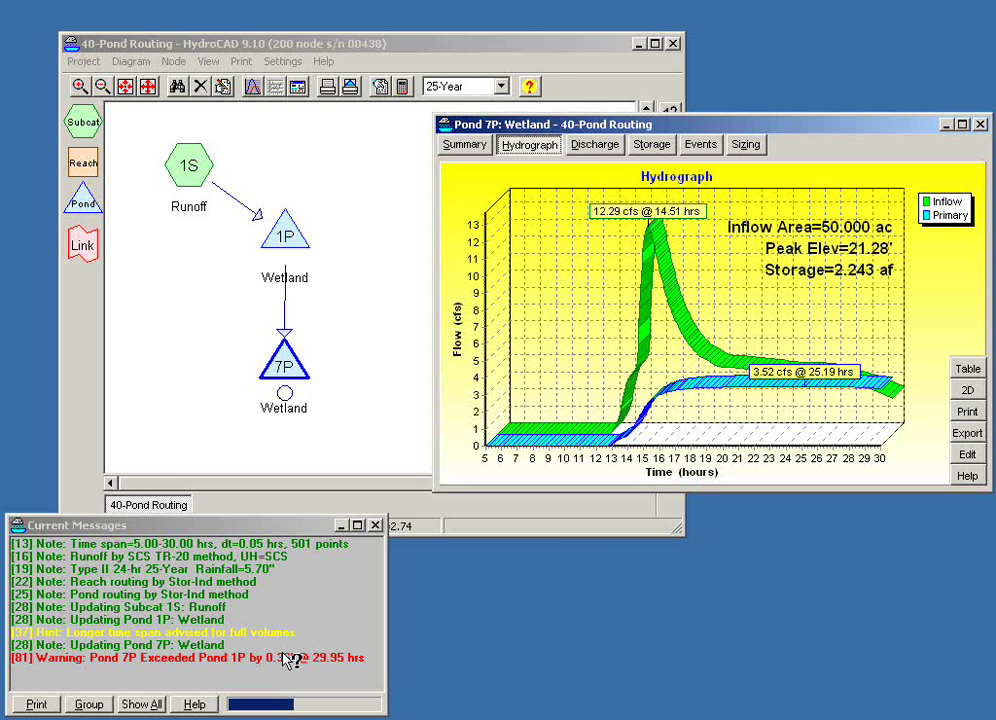
left_click(122, 658)
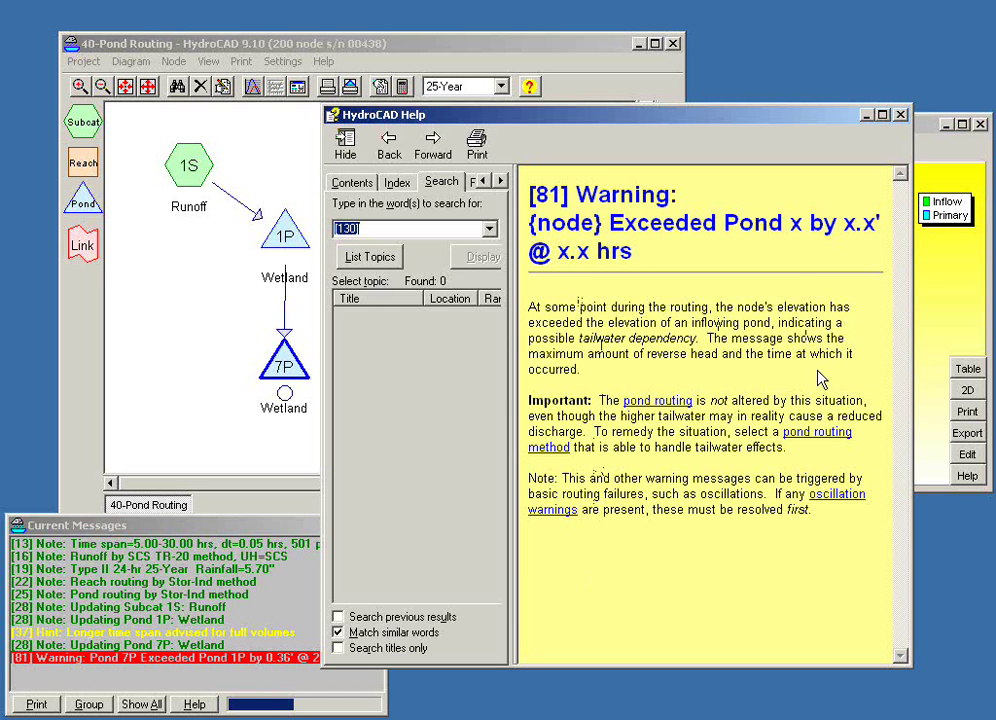
left_click(816, 436)
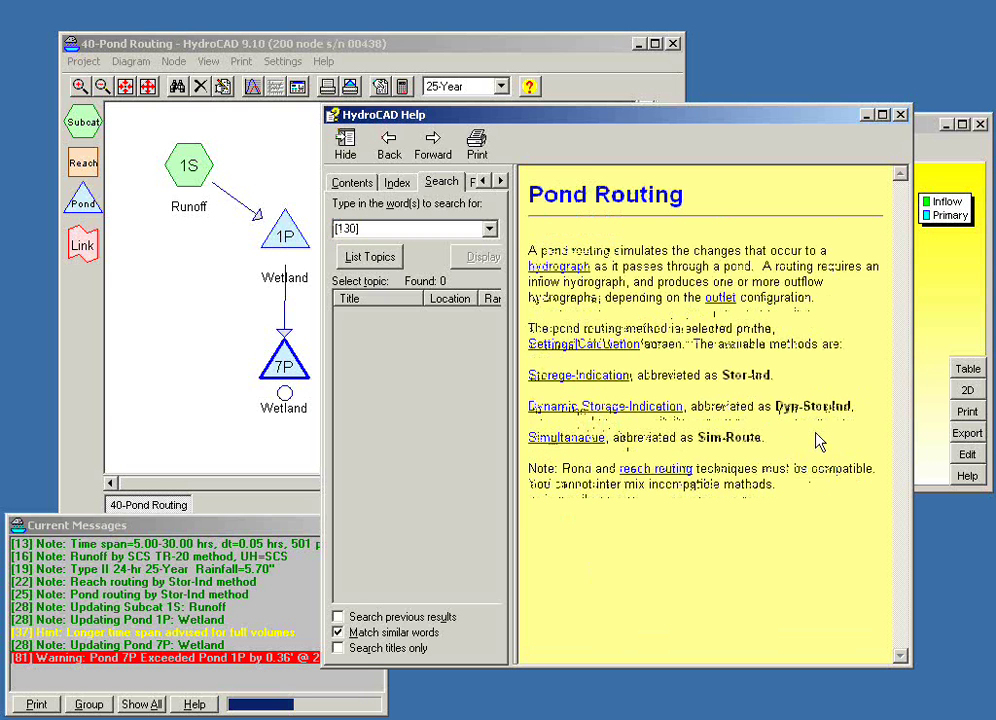
left_click(900, 116)
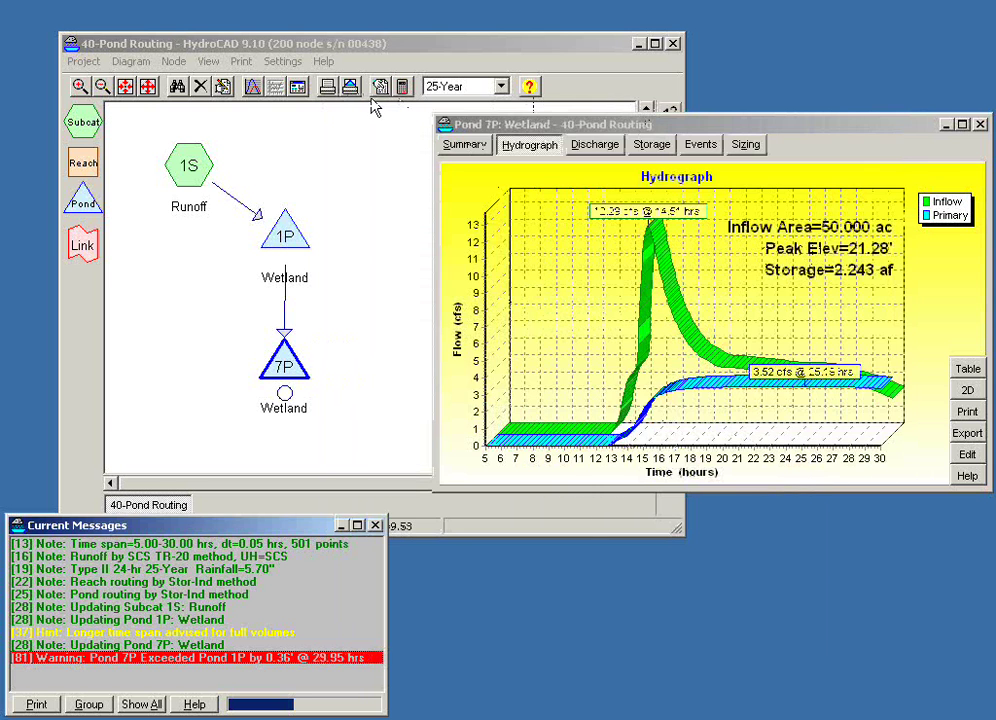
Change the pond routing method to Dyn-Stor-Ind in the calculation settings and accept the change
left_click(403, 88)
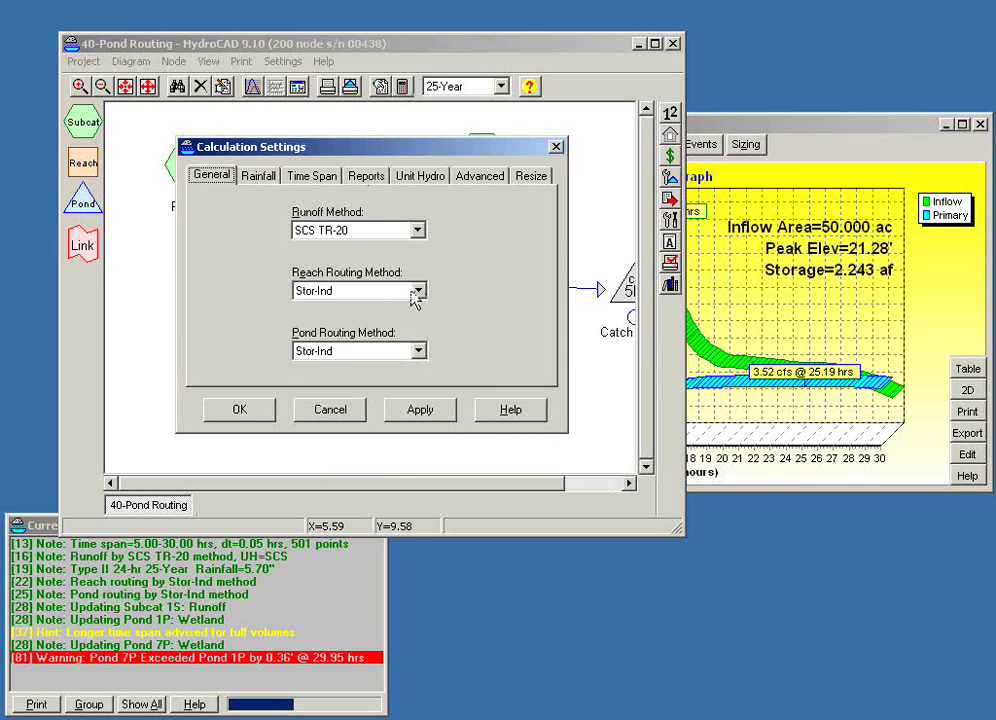
left_click(410, 351)
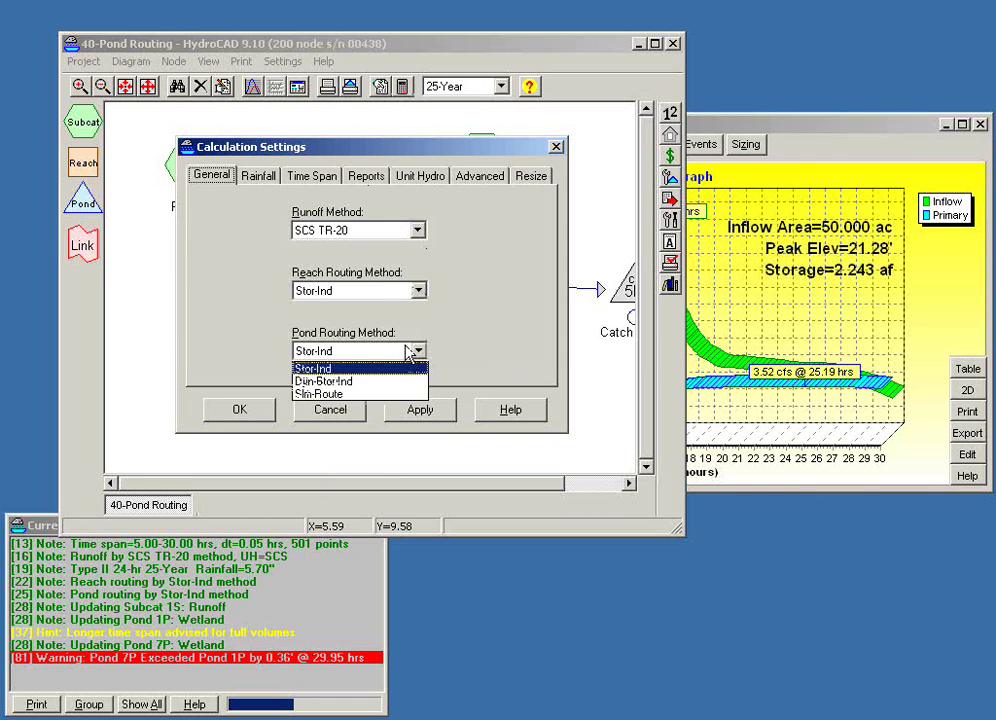
left_click(343, 383)
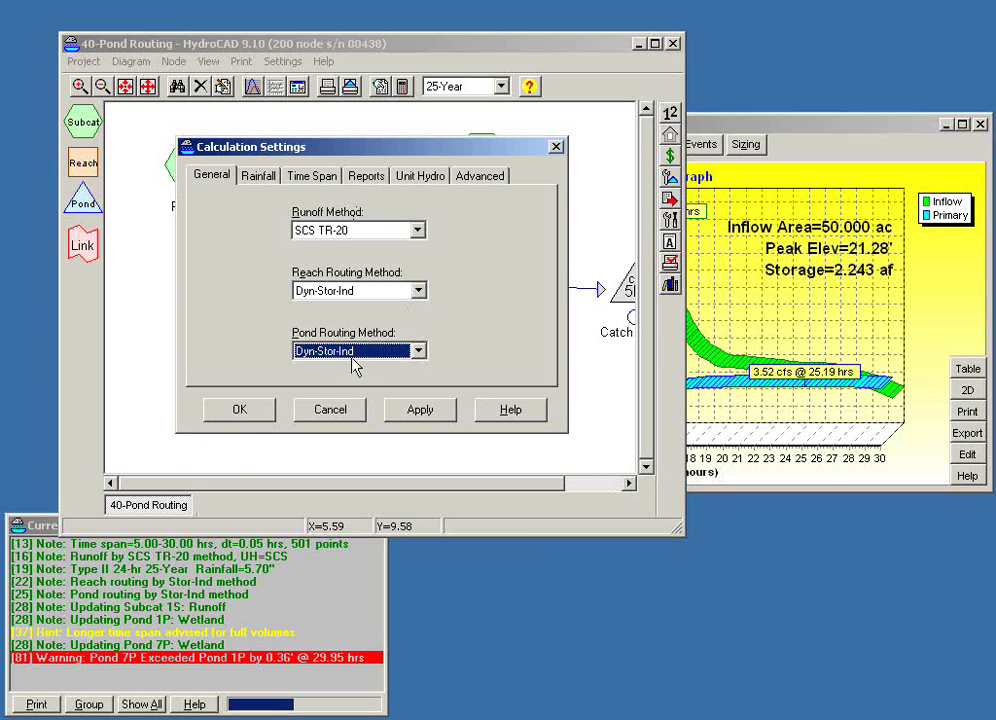
left_click(231, 416)
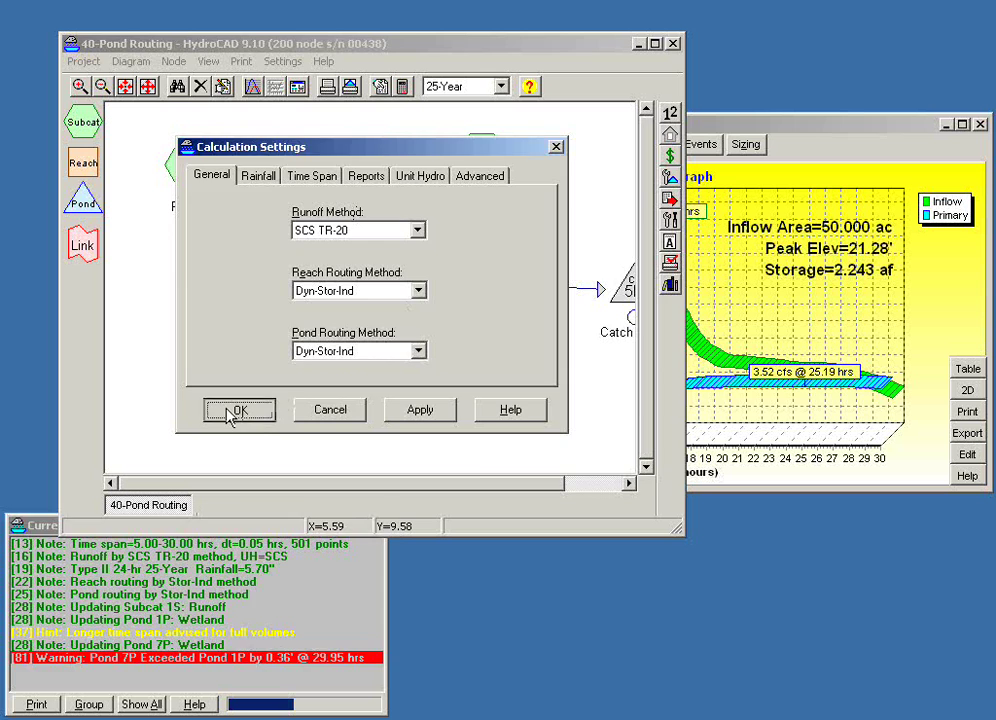
left_click(231, 412)
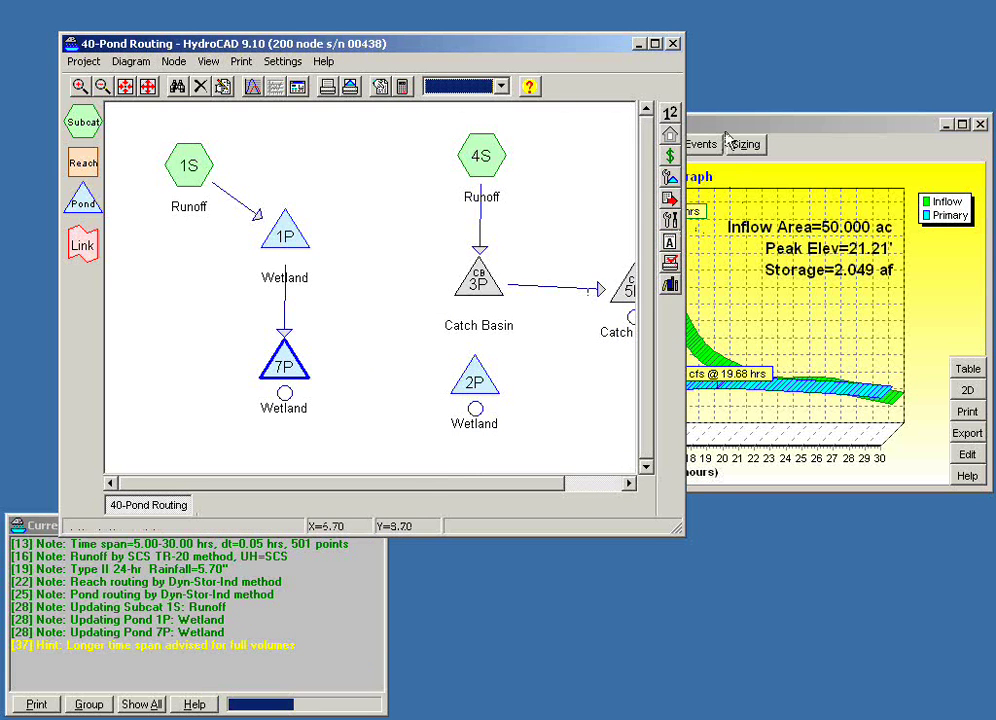
Check pond 7P's recalculated hydrograph alongside the flow summaries of the two routed ponds, and close the report
left_click_drag(724, 128, 709, 265)
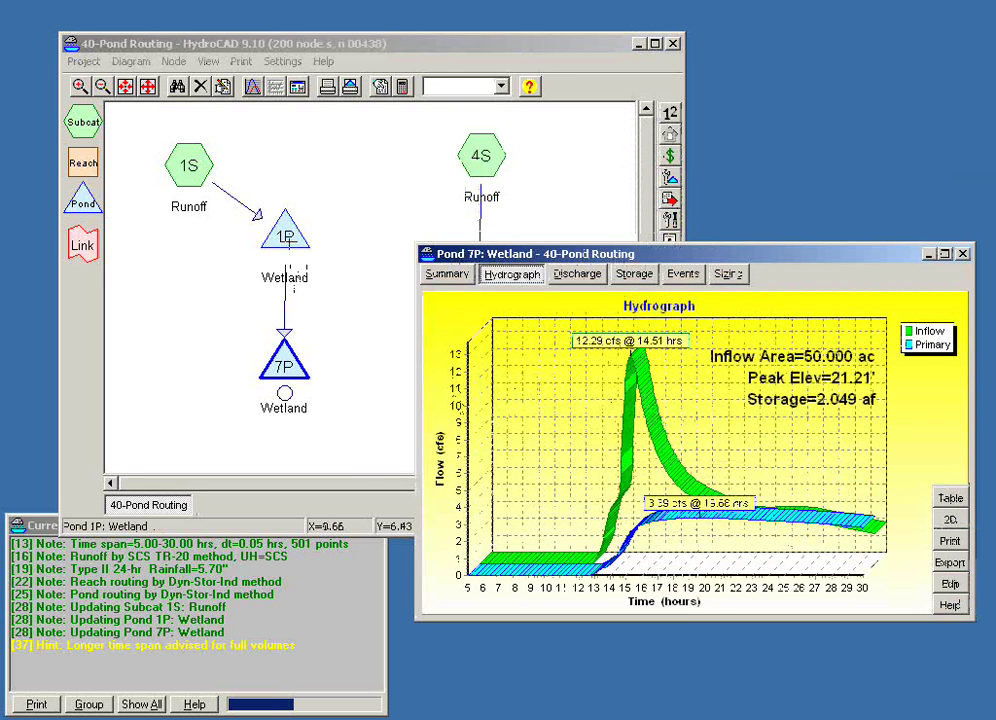
mouse_move(289, 236)
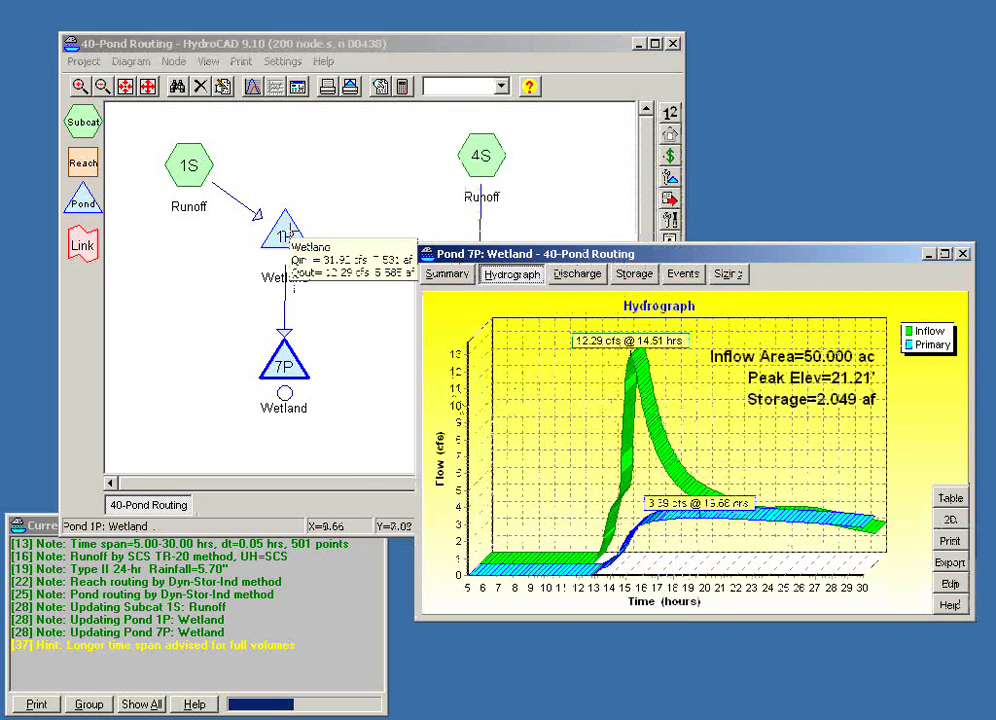
mouse_move(282, 368)
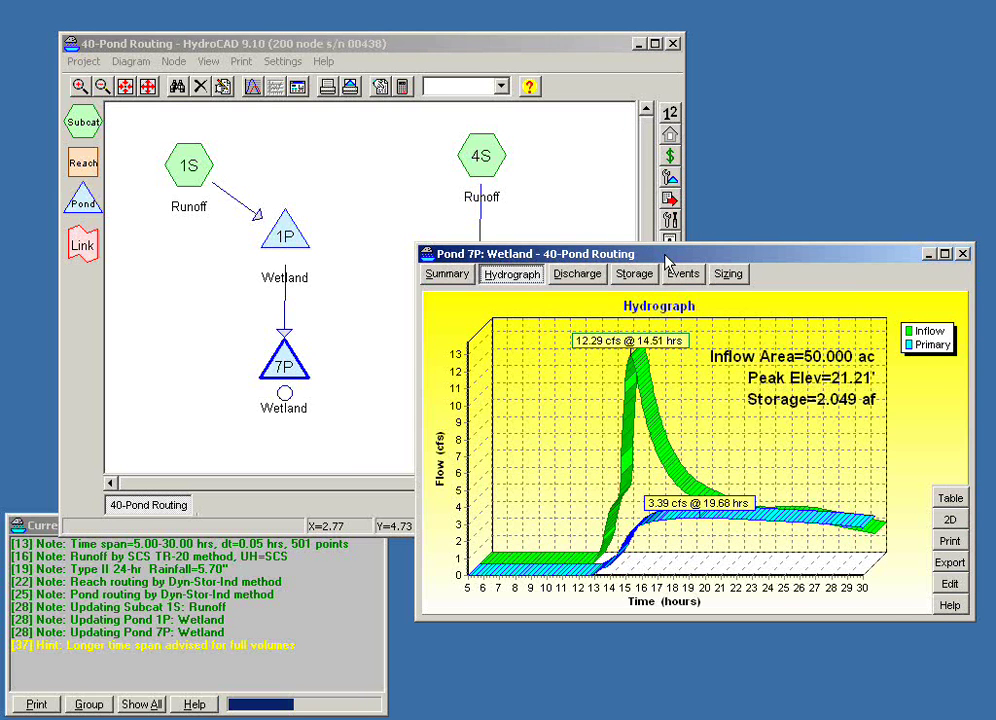
left_click_drag(667, 258, 640, 358)
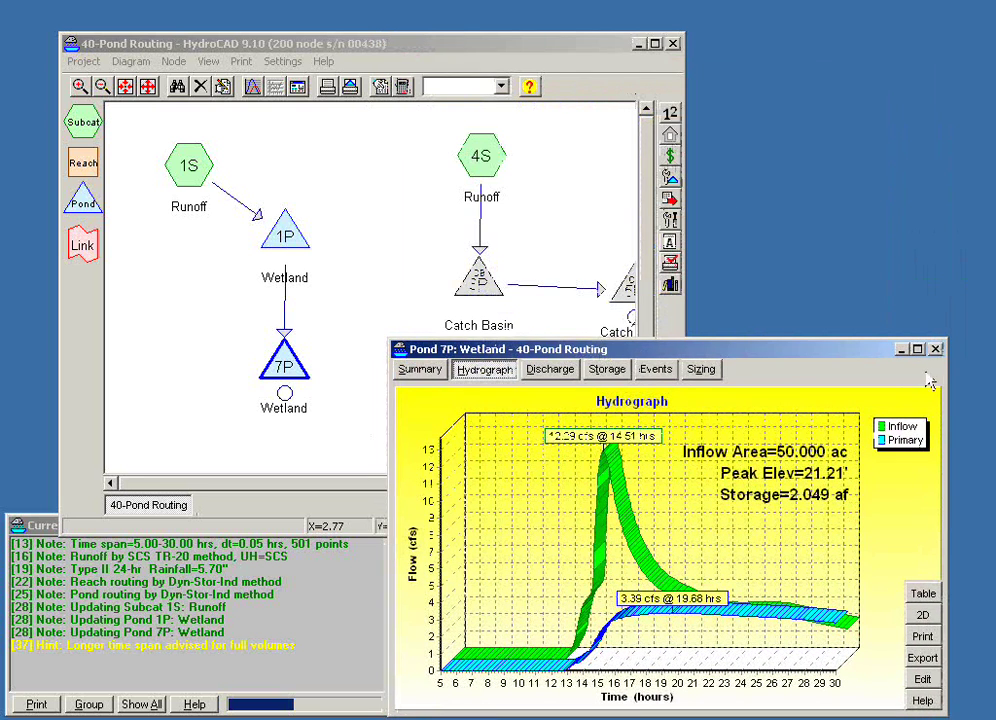
left_click(936, 351)
Open pond 1P's hydrograph as a 2D plot and arrange it beside the routing diagram so the ponds stay visible
double_click(287, 232)
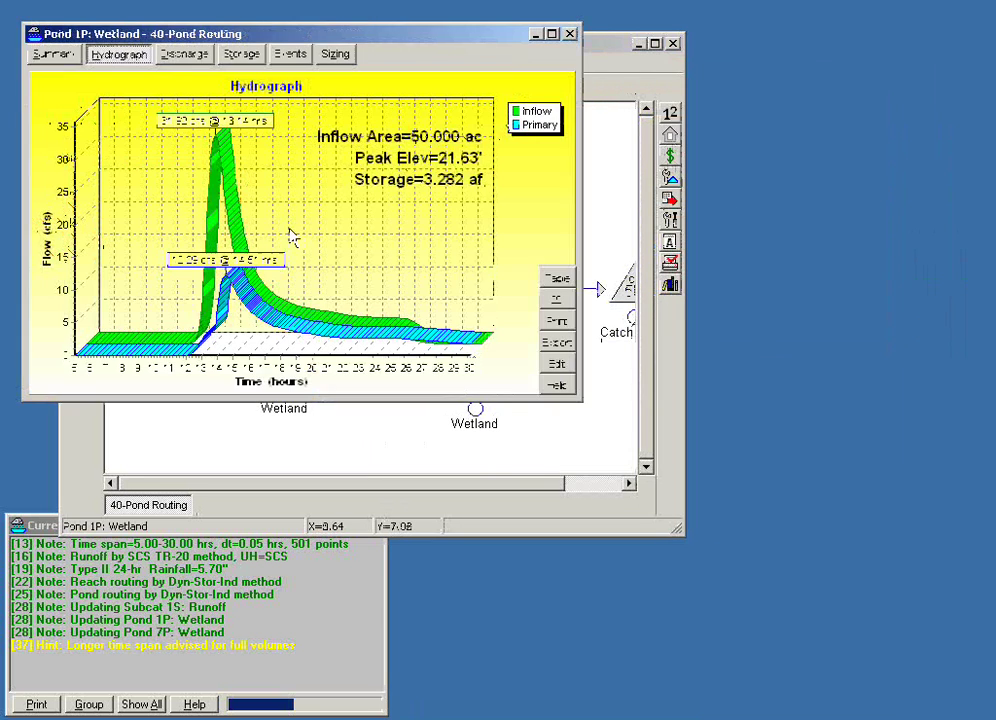
left_click_drag(244, 23, 624, 39)
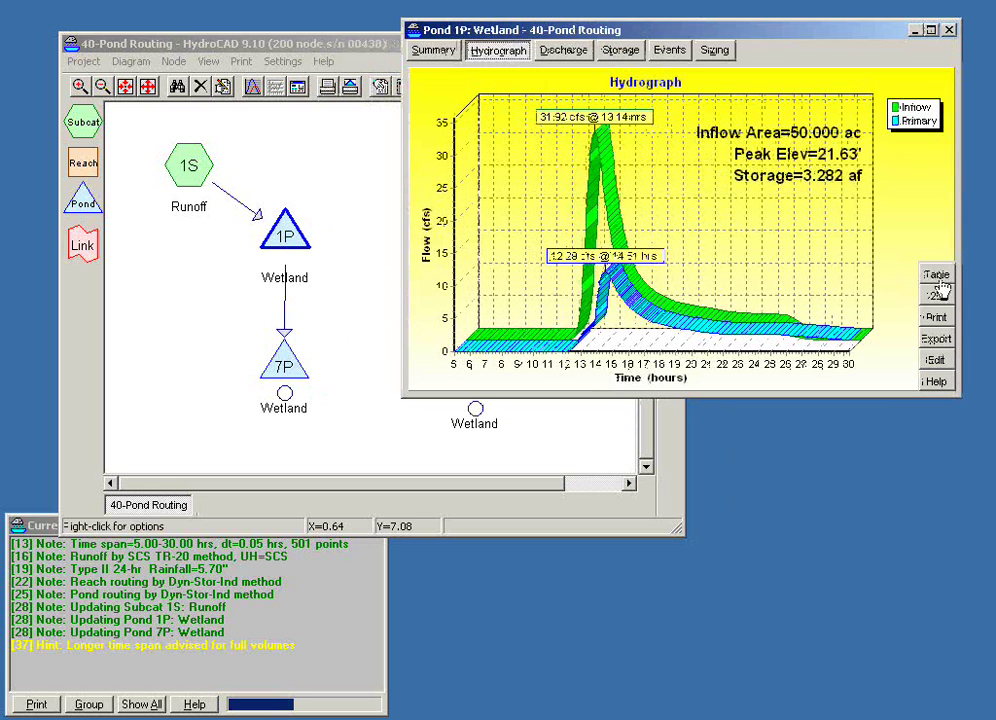
left_click(936, 297)
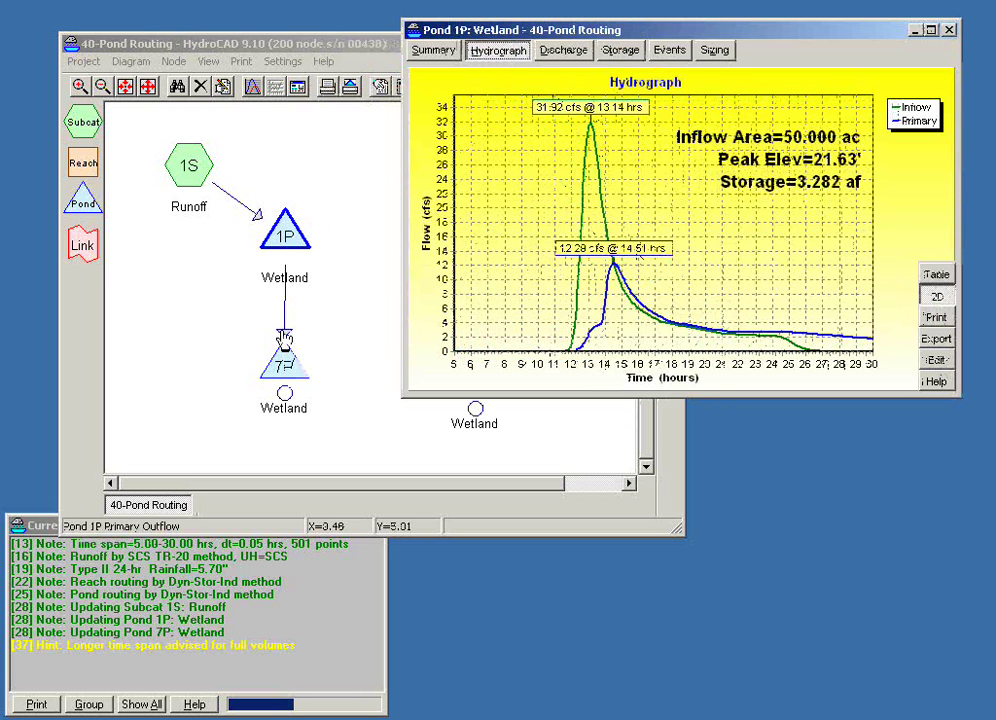
left_click_drag(270, 42, 213, 23)
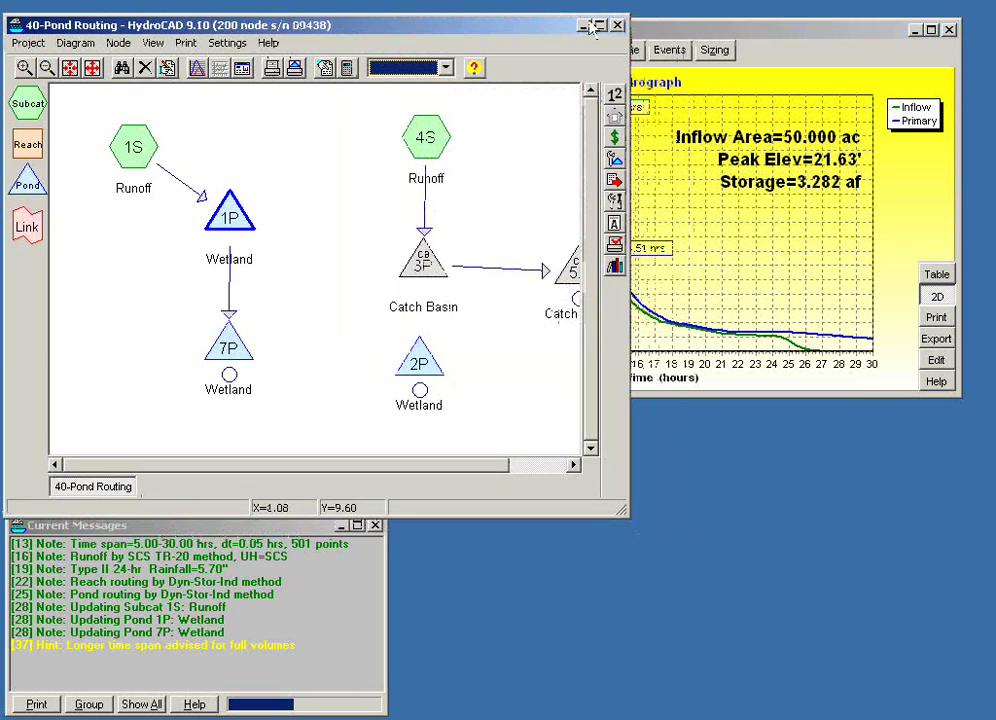
left_click_drag(661, 31, 765, 213)
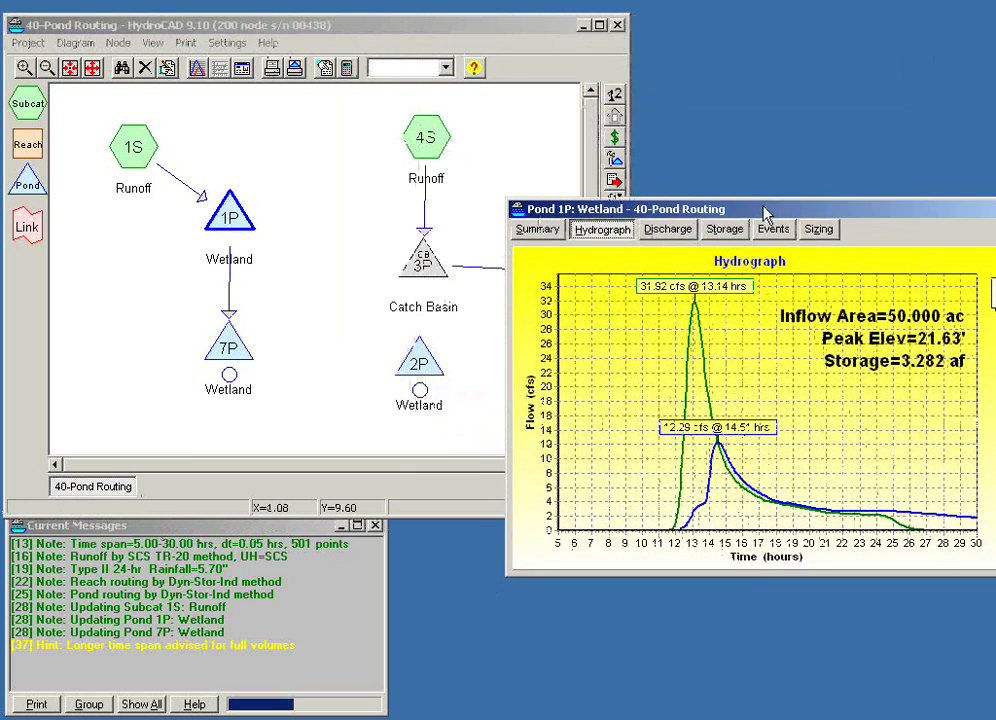
Detach pond 1P's primary outflow from pond 7P to compare its hydrograph, route it back into 7P, and close the report
left_click(196, 329)
left_click_drag(229, 316, 232, 256)
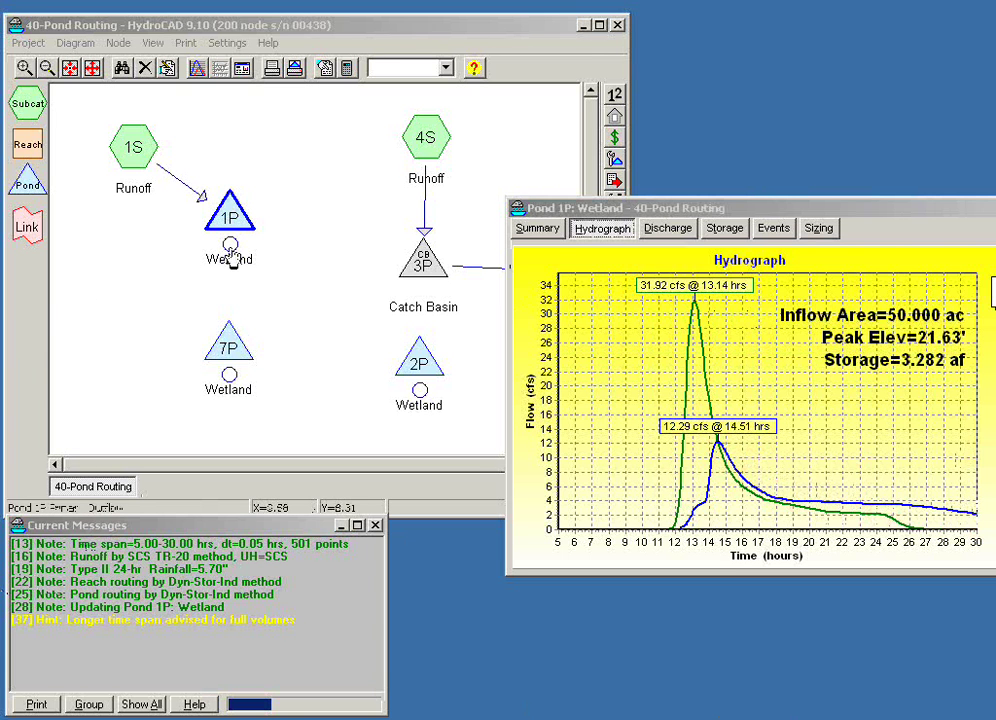
left_click_drag(228, 254, 231, 330)
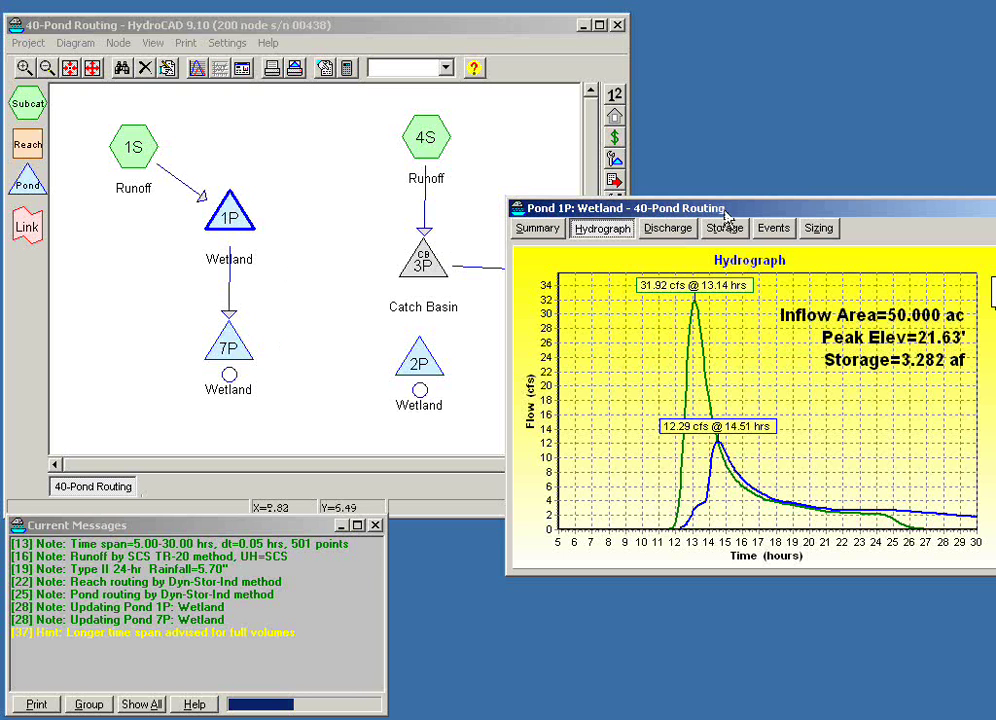
left_click_drag(724, 213, 530, 278)
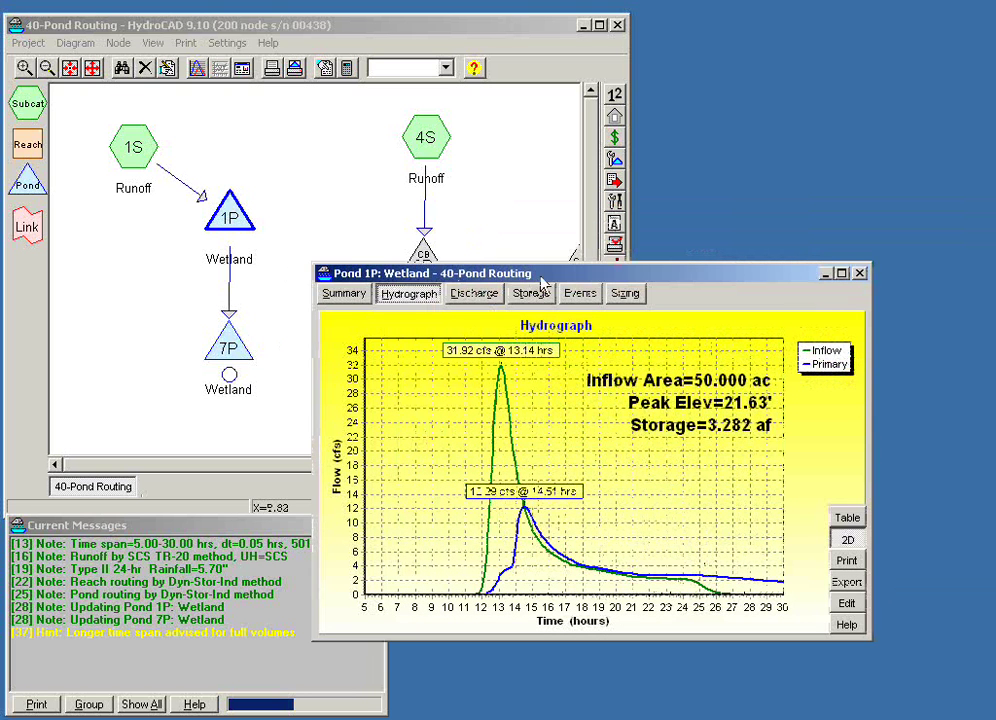
left_click(860, 274)
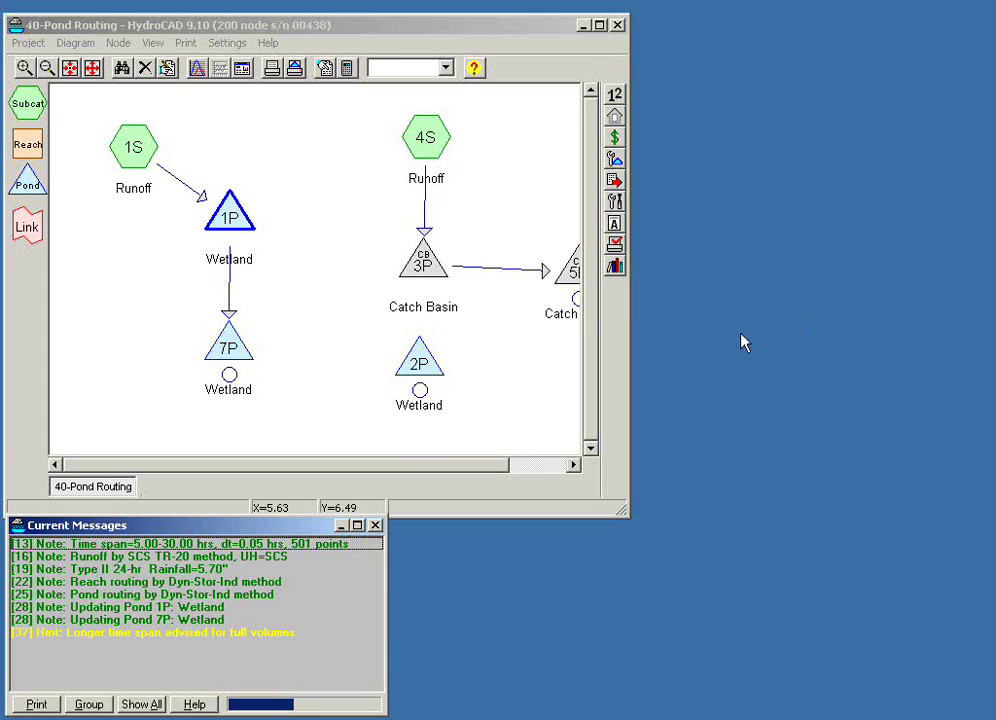
Add a new pond beside subcatchment 4S in the diagram and set its type to Catch Basin
left_click_drag(529, 324, 349, 332)
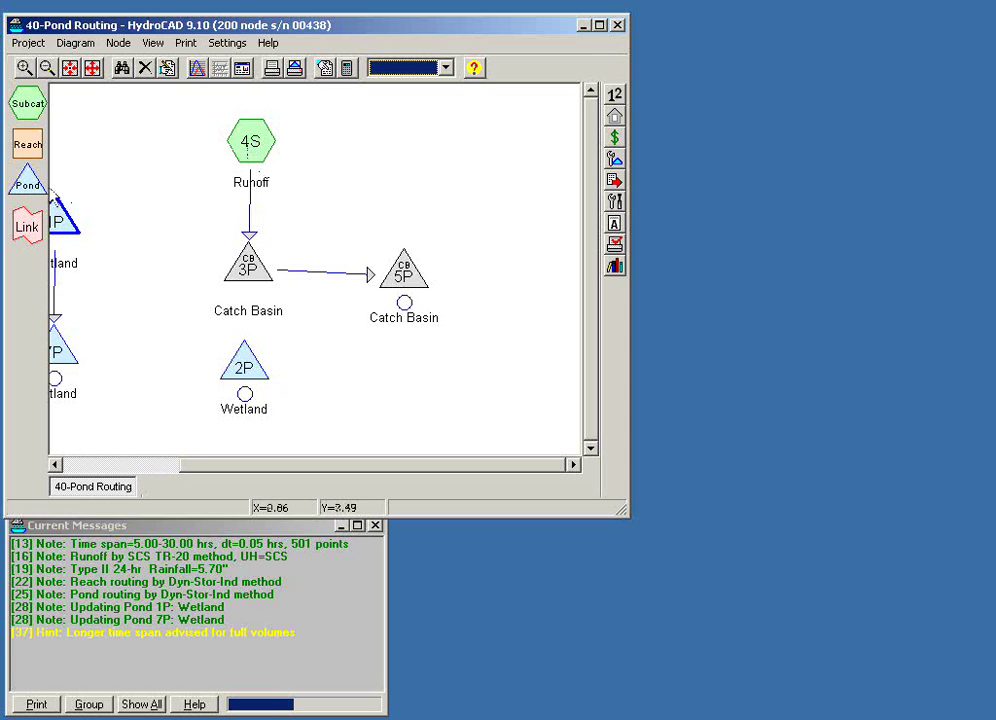
left_click_drag(28, 182, 380, 151)
double_click(380, 148)
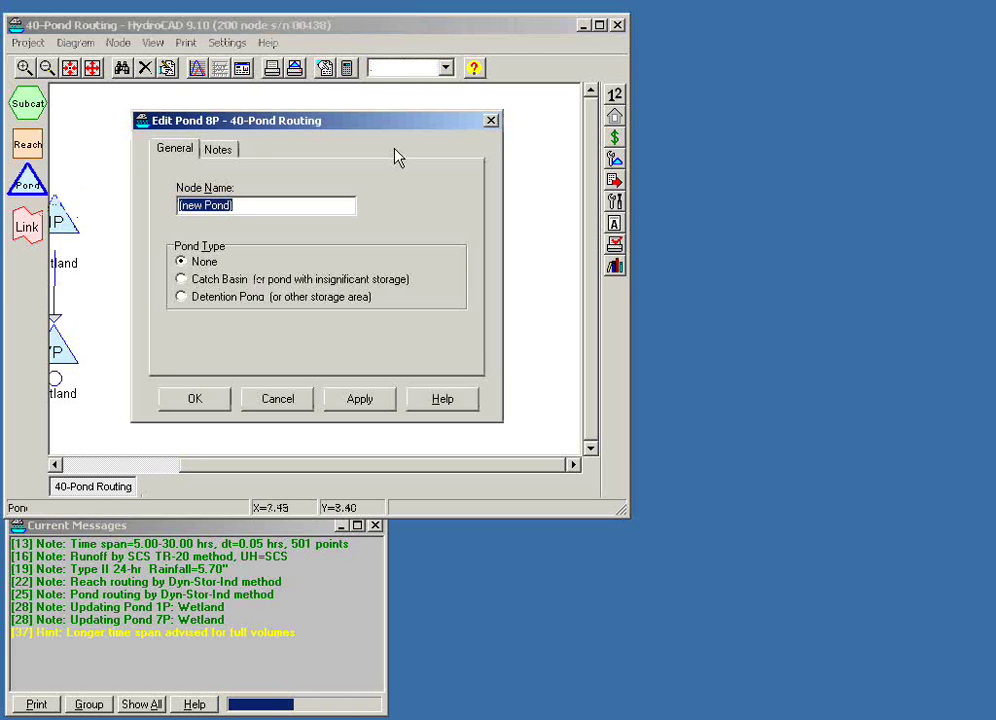
left_click(182, 281)
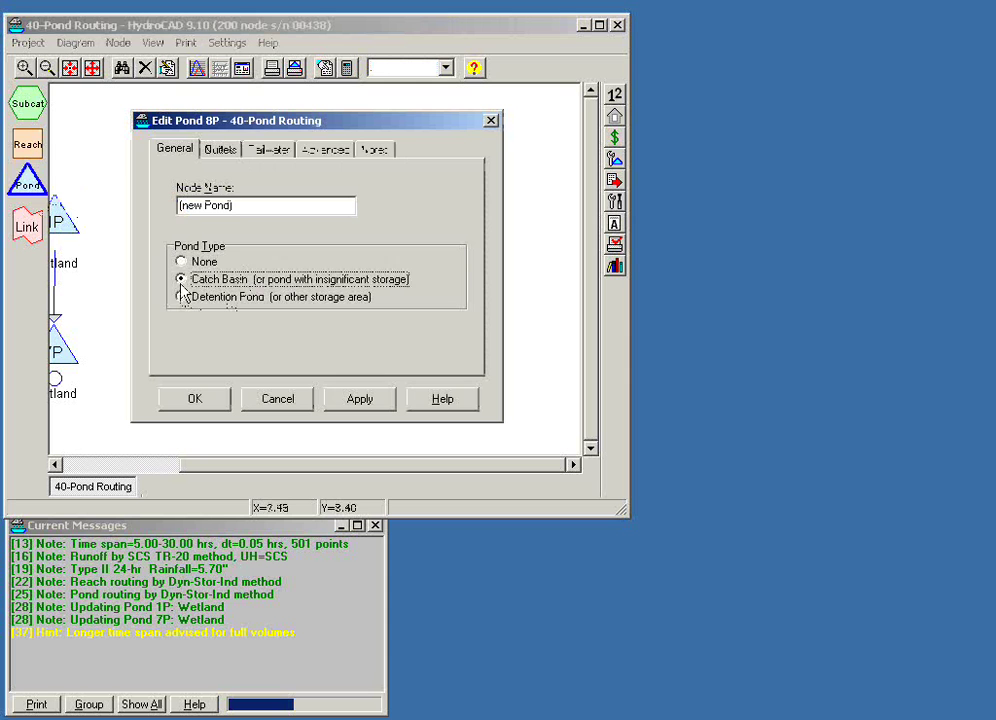
Add a culvert outlet to the new pond with inlet invert 100 feet, outlet invert 99 feet, length 50 feet and Manning's number 0.03
left_click(222, 150)
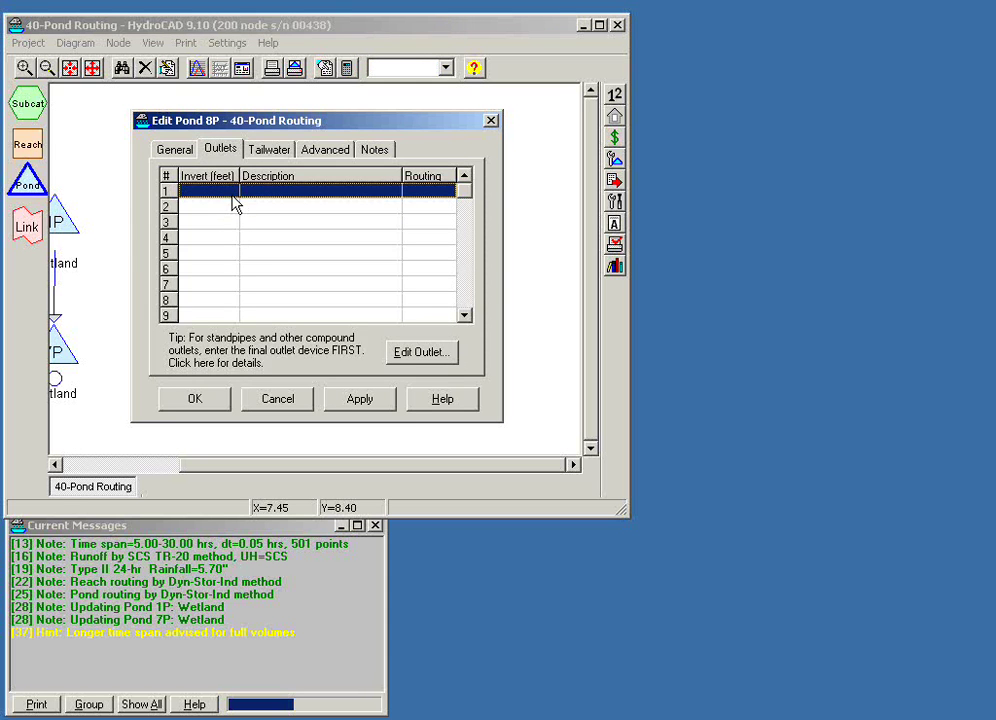
left_click(233, 193)
double_click(270, 279)
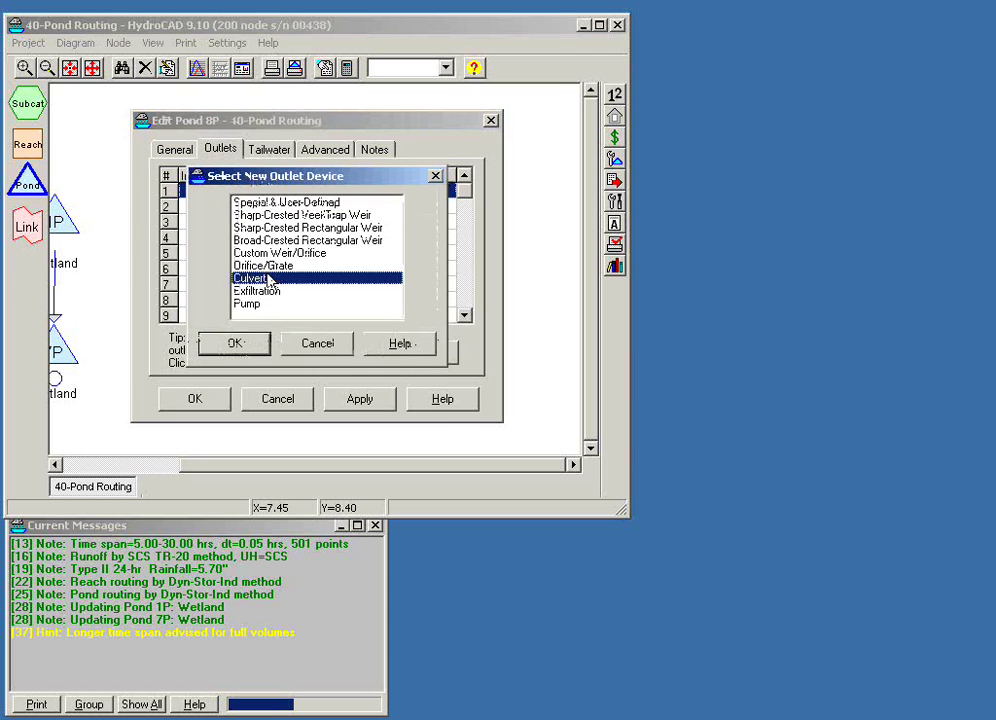
left_click_drag(134, 164, 57, 166)
type("100.00")
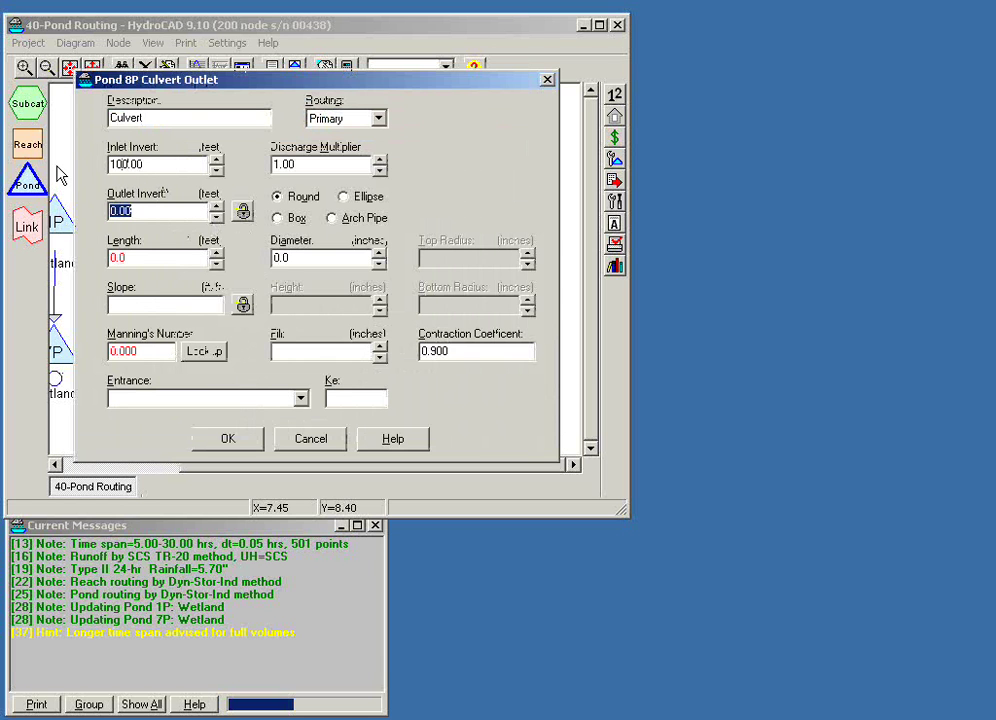
type("95")
key("Tab")
type("50")
key("Tab")
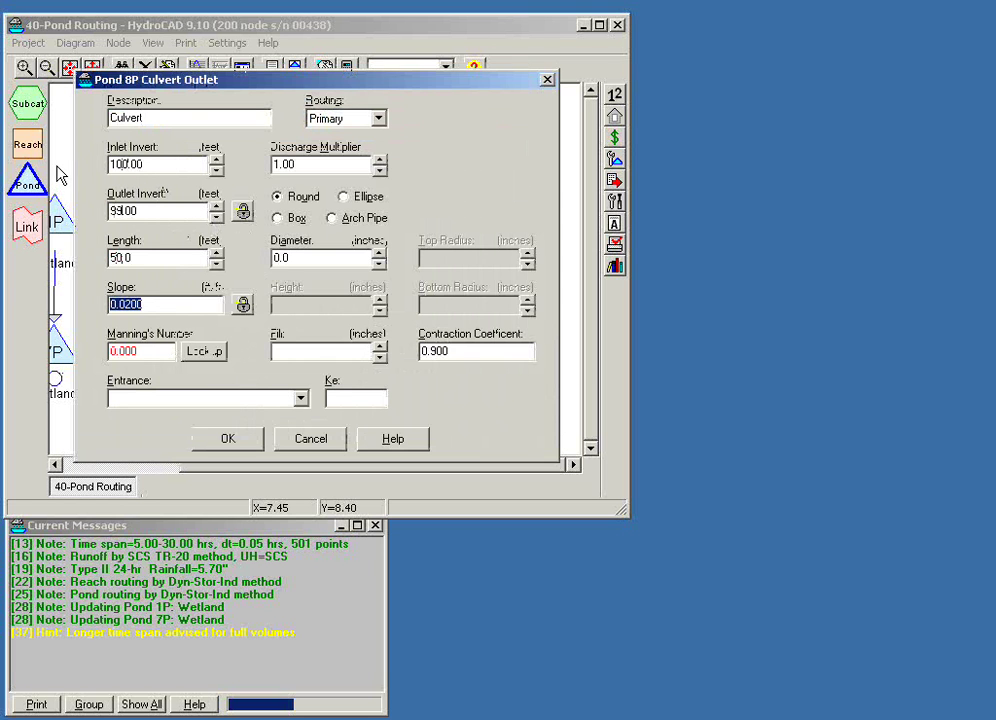
key("Tab")
type(".03")
key("Tab")
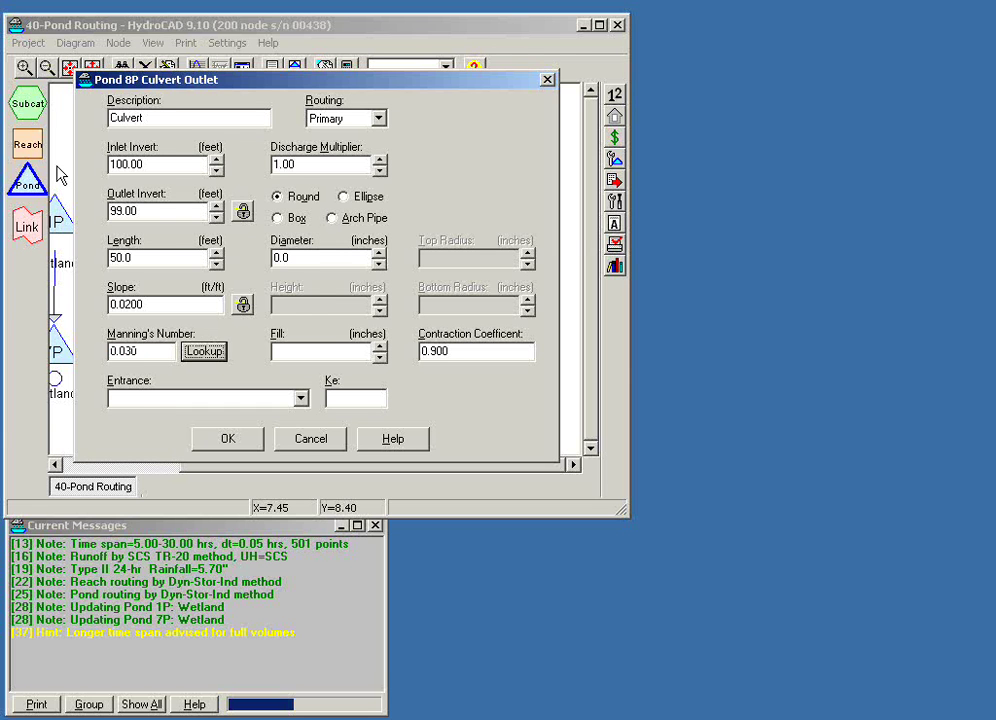
Give the culvert an RCP square edge headwall entrance and a 12-inch diameter, and accept the outlet and pond definitions
left_click(300, 398)
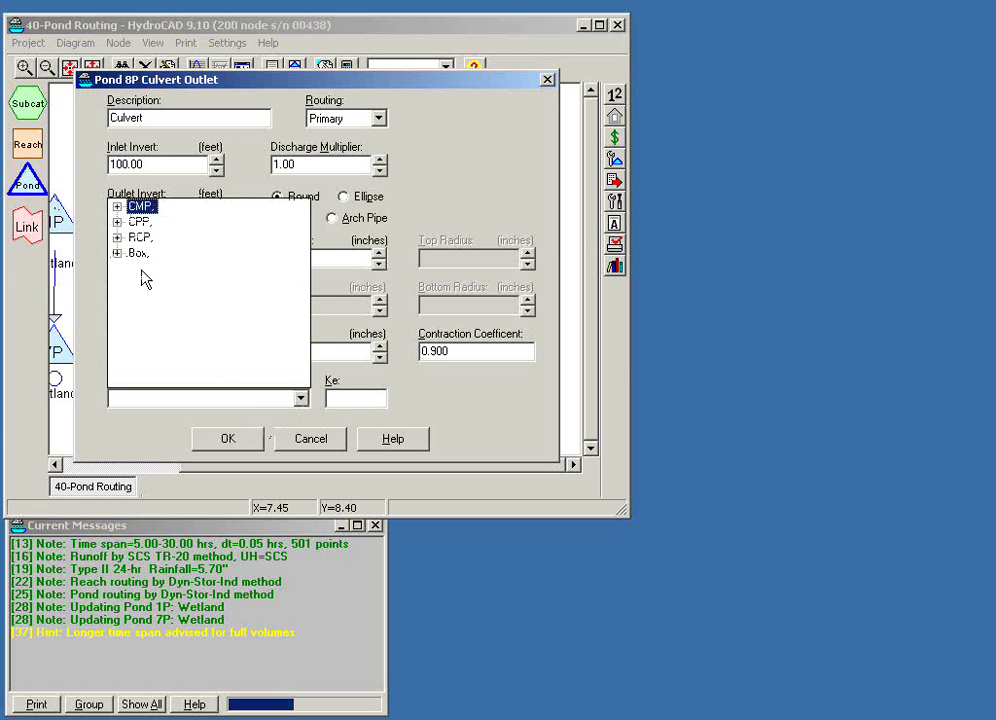
left_click(117, 237)
left_click(197, 300)
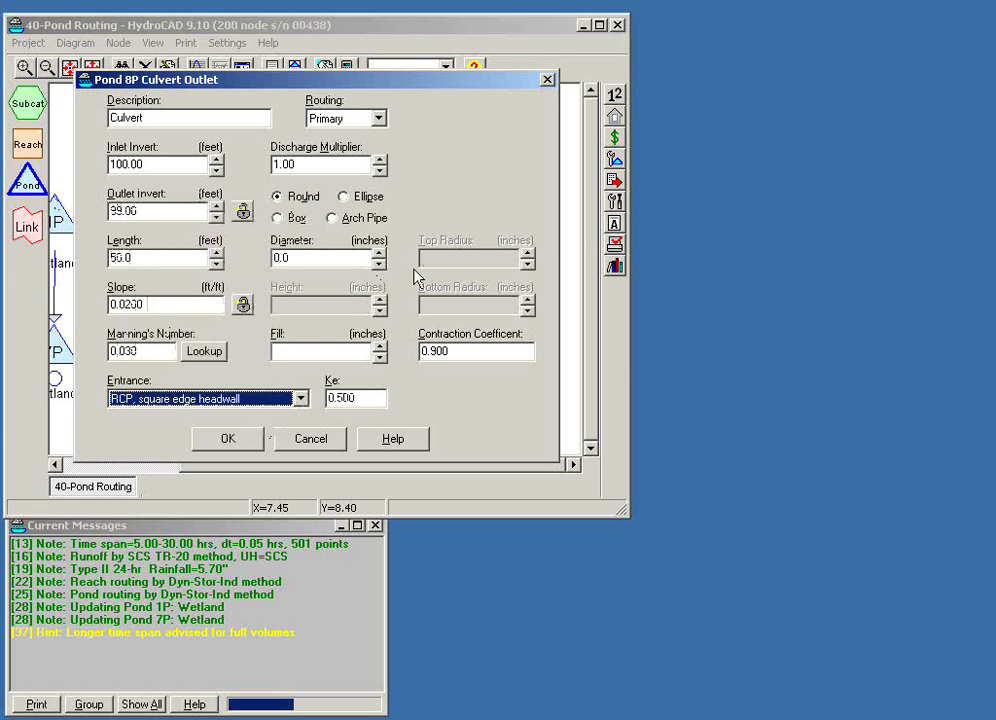
left_click(345, 259)
type("12")
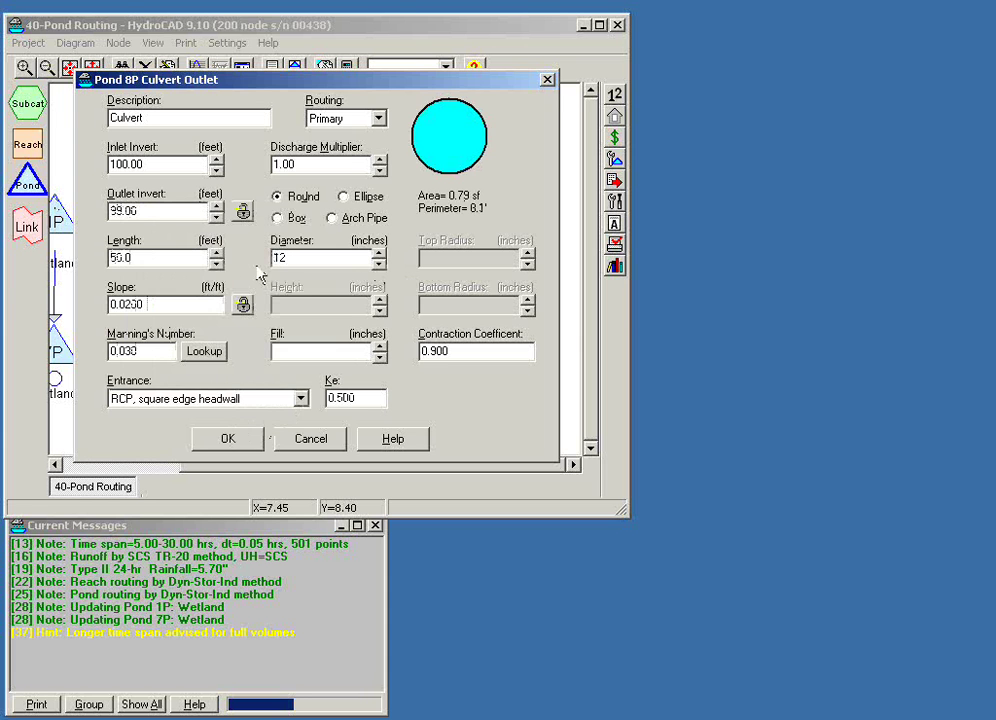
left_click(245, 440)
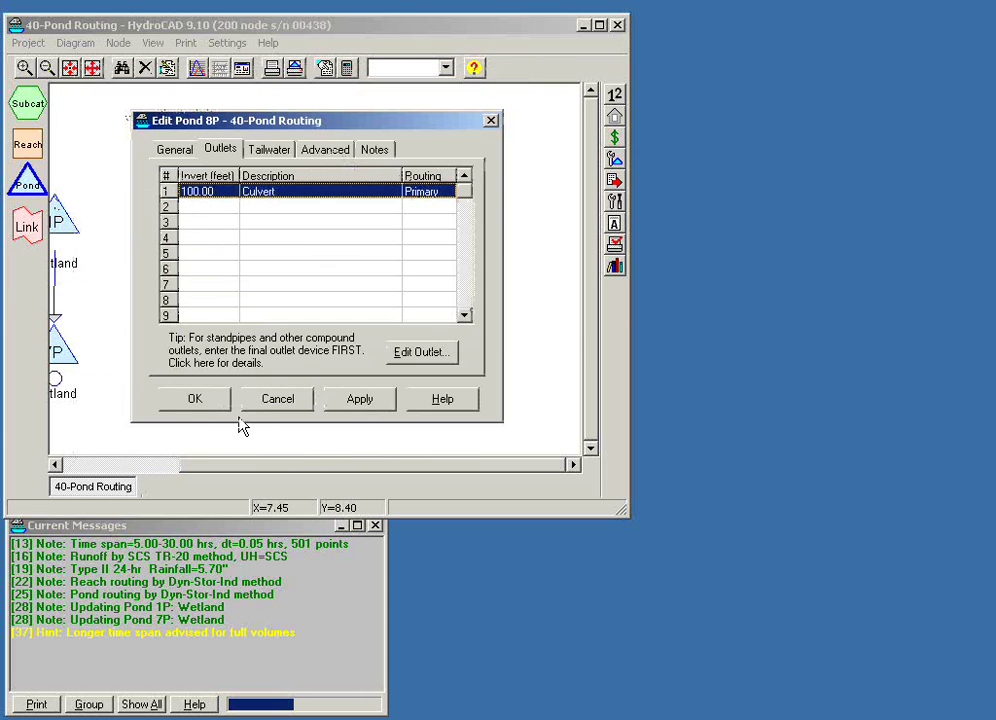
left_click(197, 405)
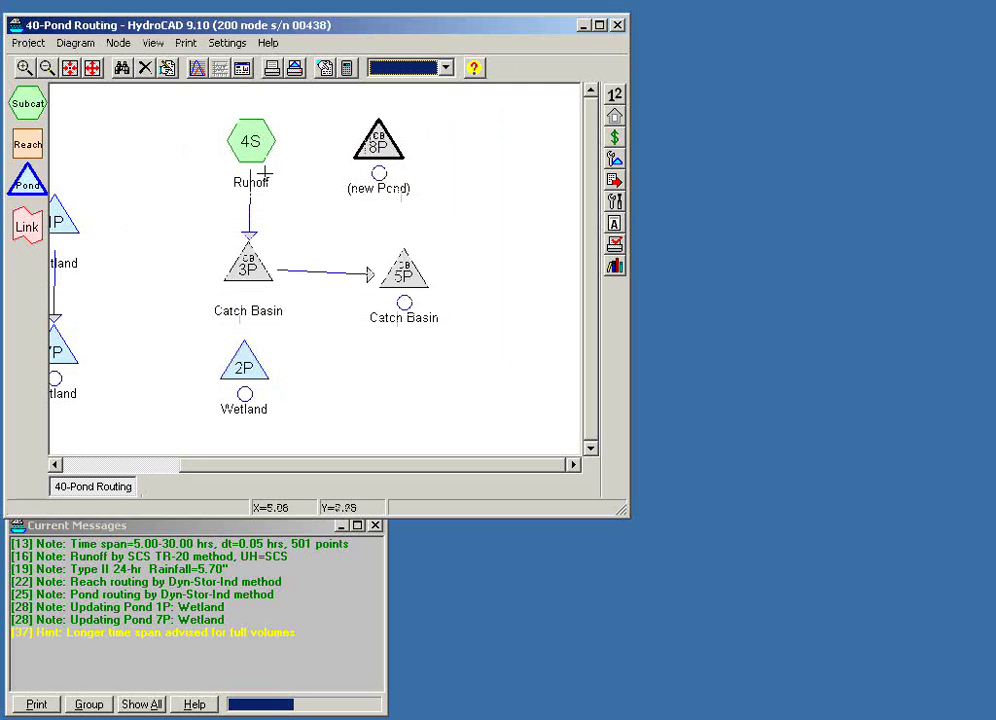
Move subcatchment 4S in line with catch basin 8P, route its runoff into 8P and view the basin's hydrograph
left_click_drag(252, 160, 222, 163)
left_click_drag(253, 226, 365, 147)
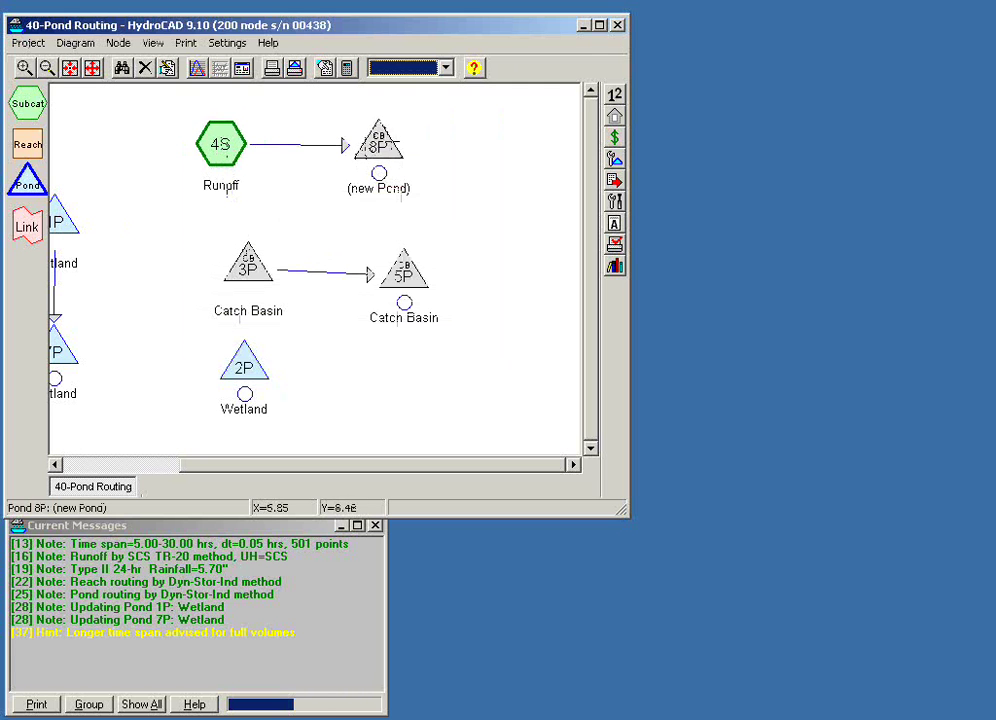
double_click(380, 145)
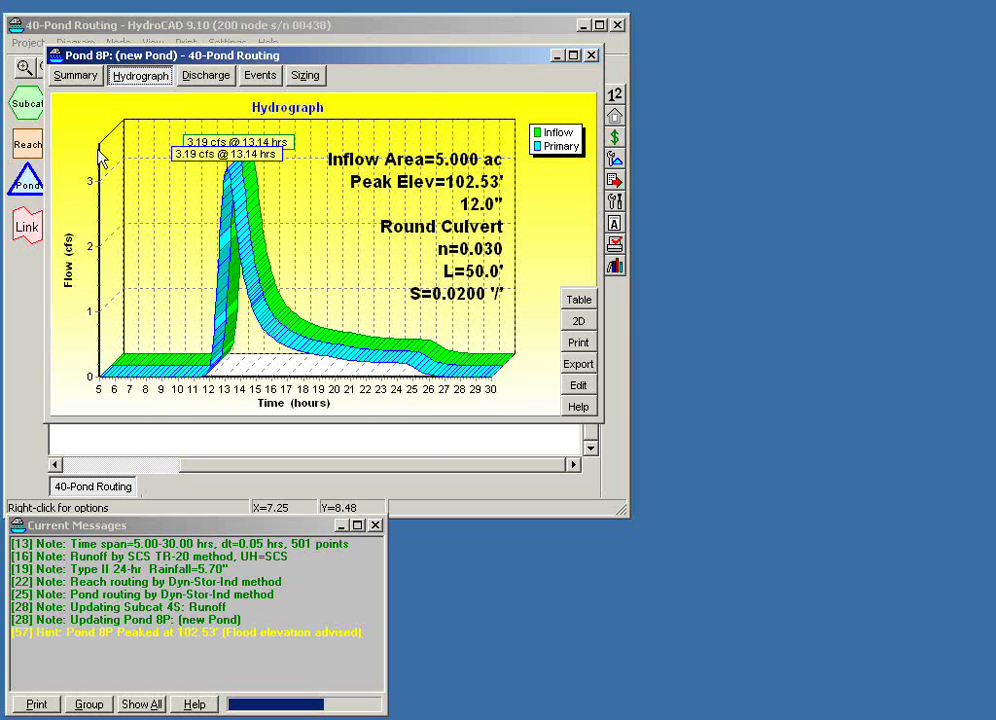
left_click_drag(140, 55, 378, 177)
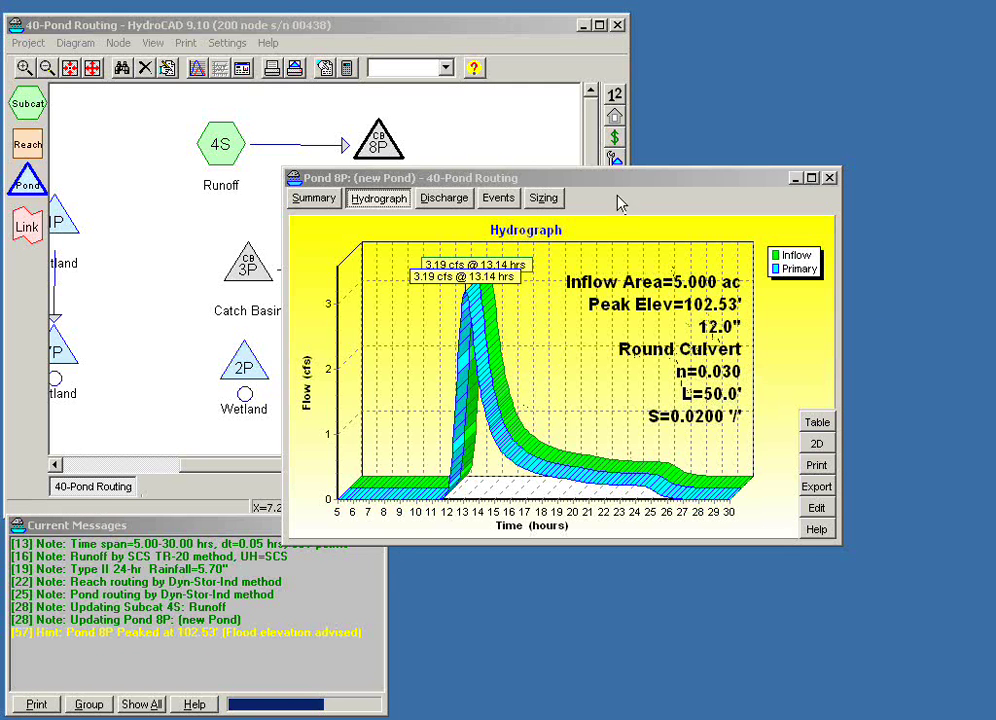
left_click_drag(606, 187, 476, 200)
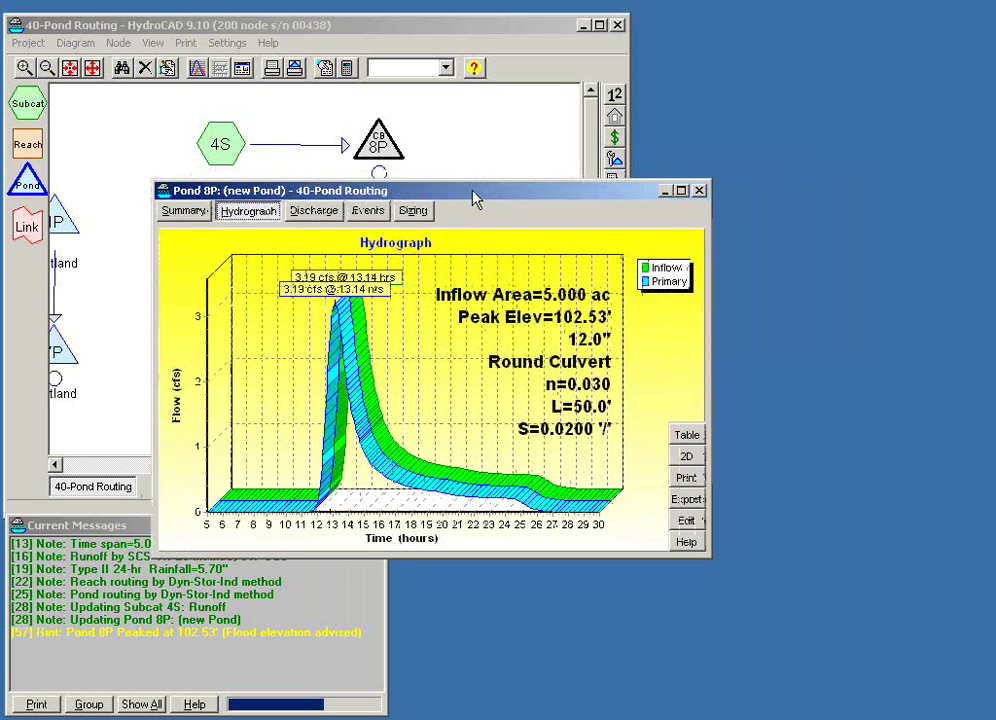
left_click_drag(476, 200, 451, 178)
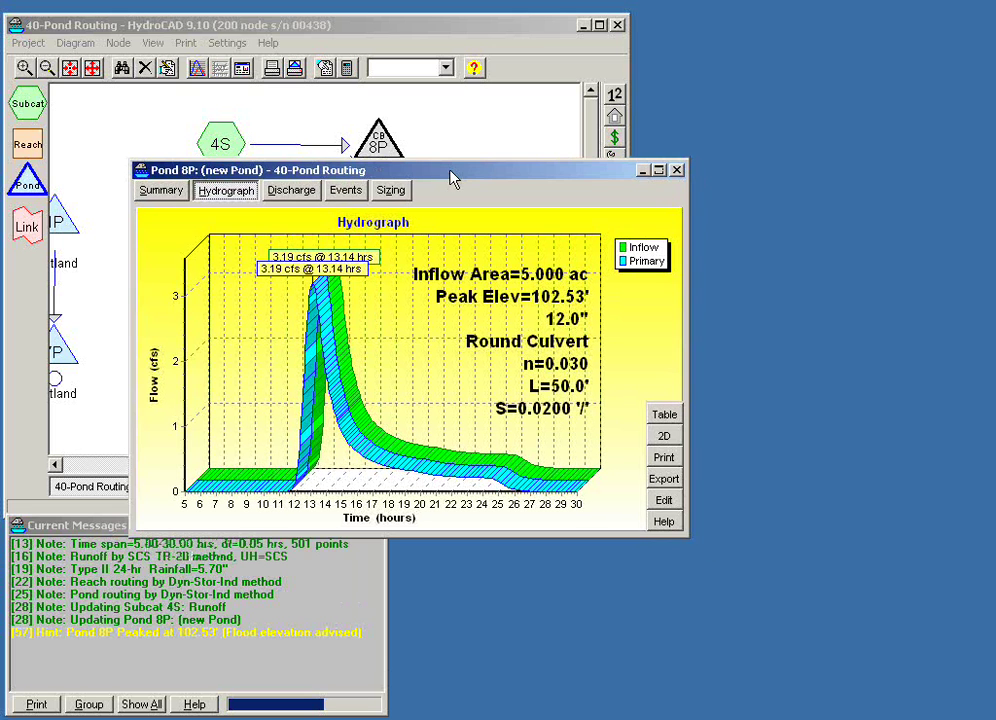
Set catch basin 8P's flood elevation to 104 feet, accept the change and close its report
left_click(664, 499)
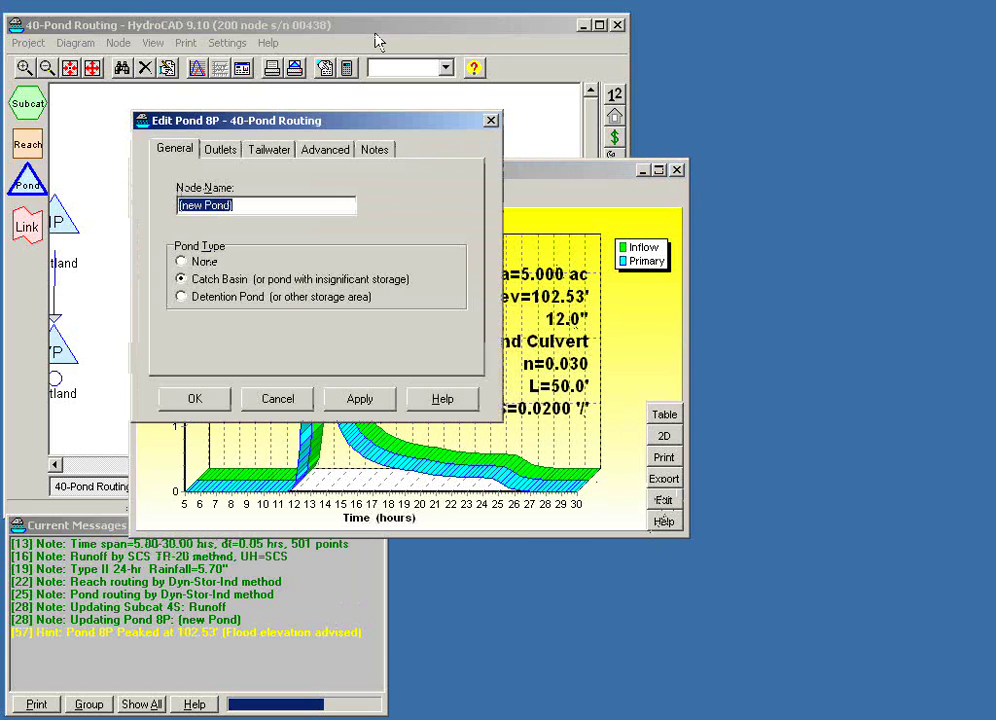
left_click(326, 150)
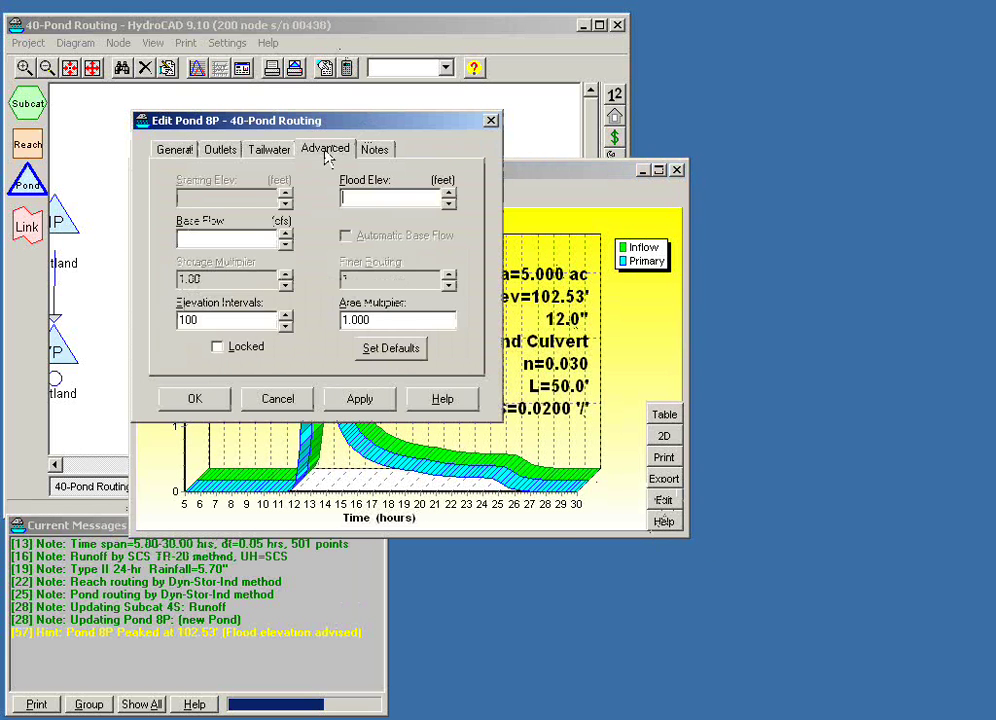
left_click_drag(316, 131, 779, 384)
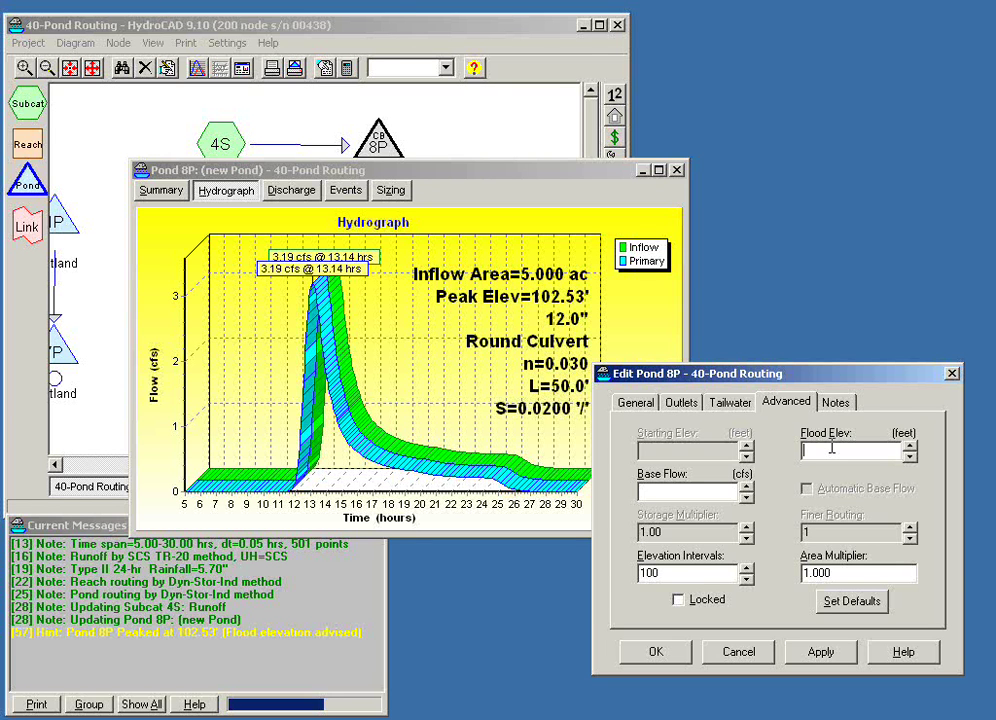
type("104")
left_click(641, 492)
left_click(656, 651)
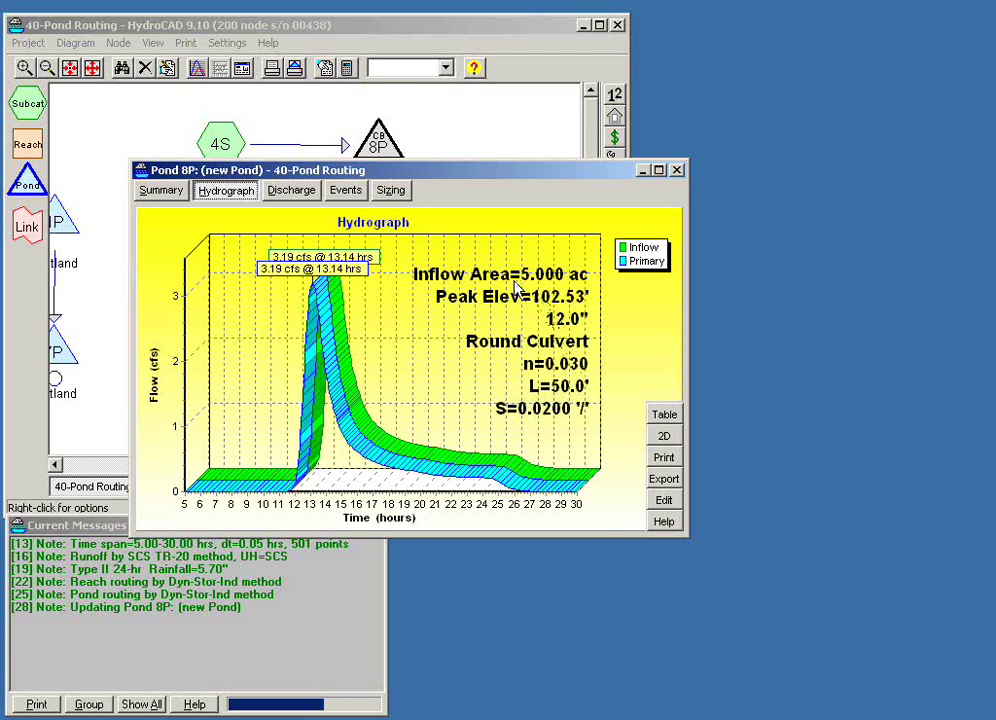
left_click(676, 170)
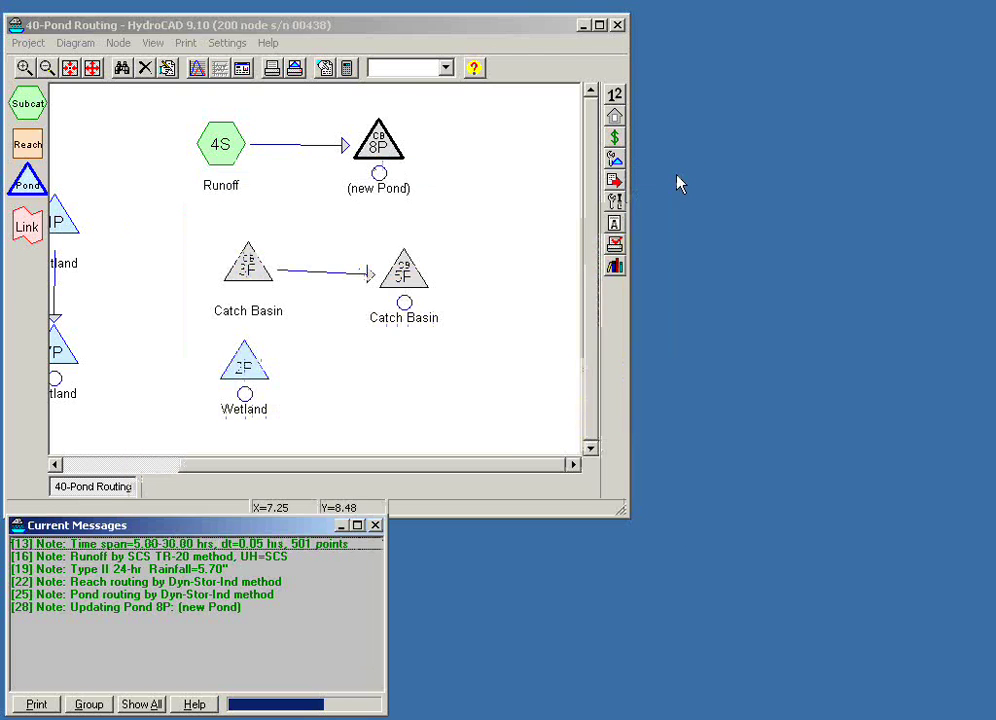
Duplicate catch basin 8P beside it, route 8P's primary outflow into the copy and view the copy's hydrograph
left_click(463, 211)
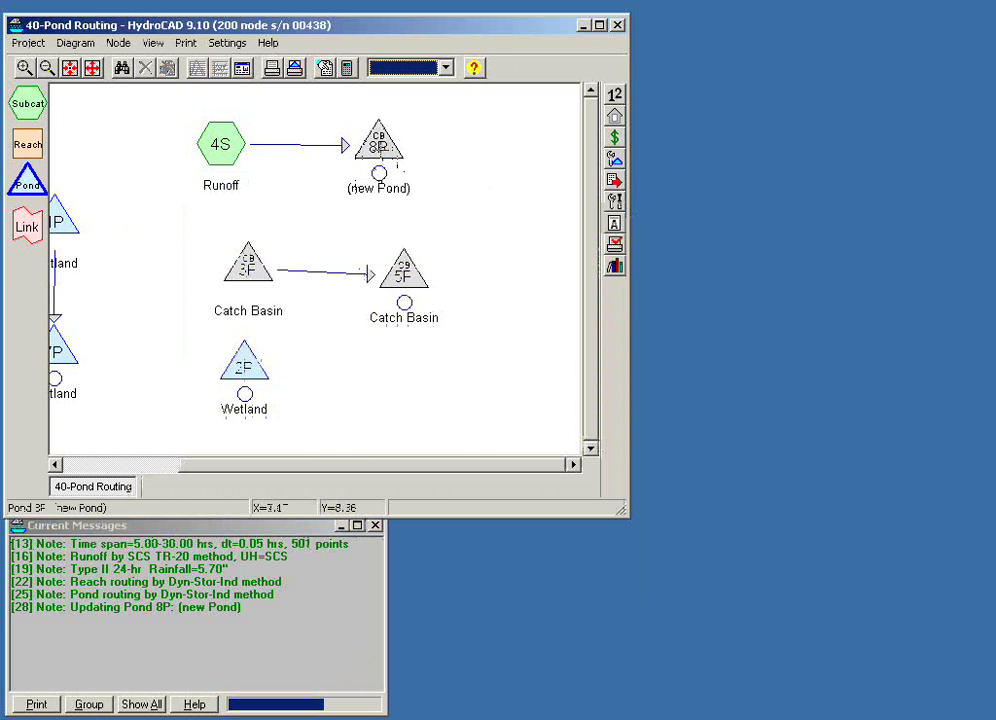
left_click(398, 153)
left_click_drag(400, 155, 498, 153)
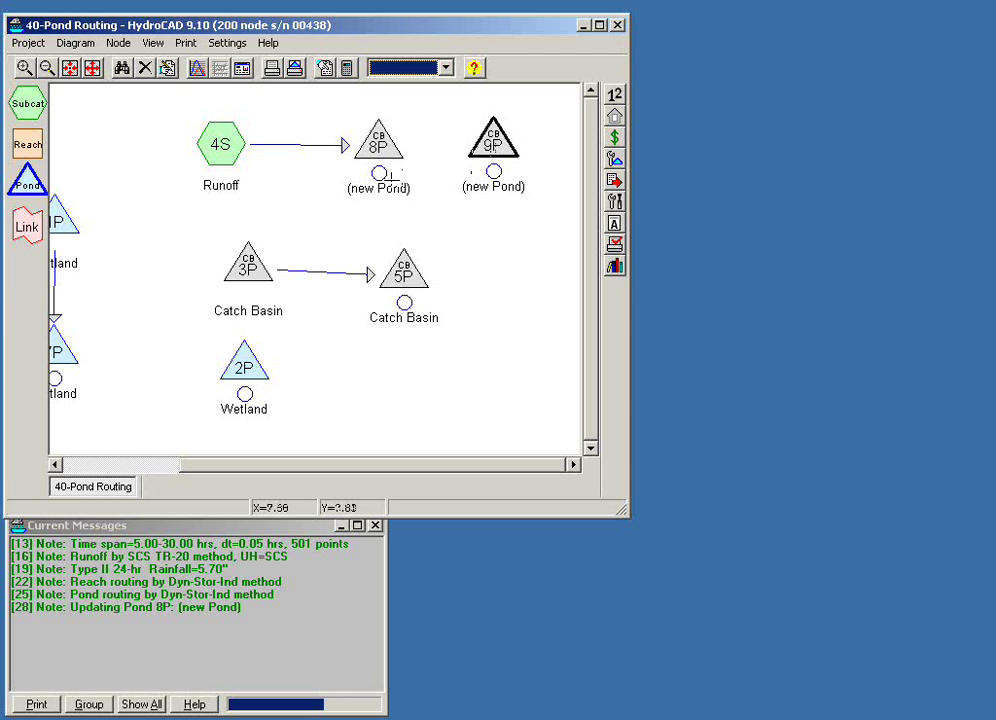
left_click_drag(384, 188, 490, 147)
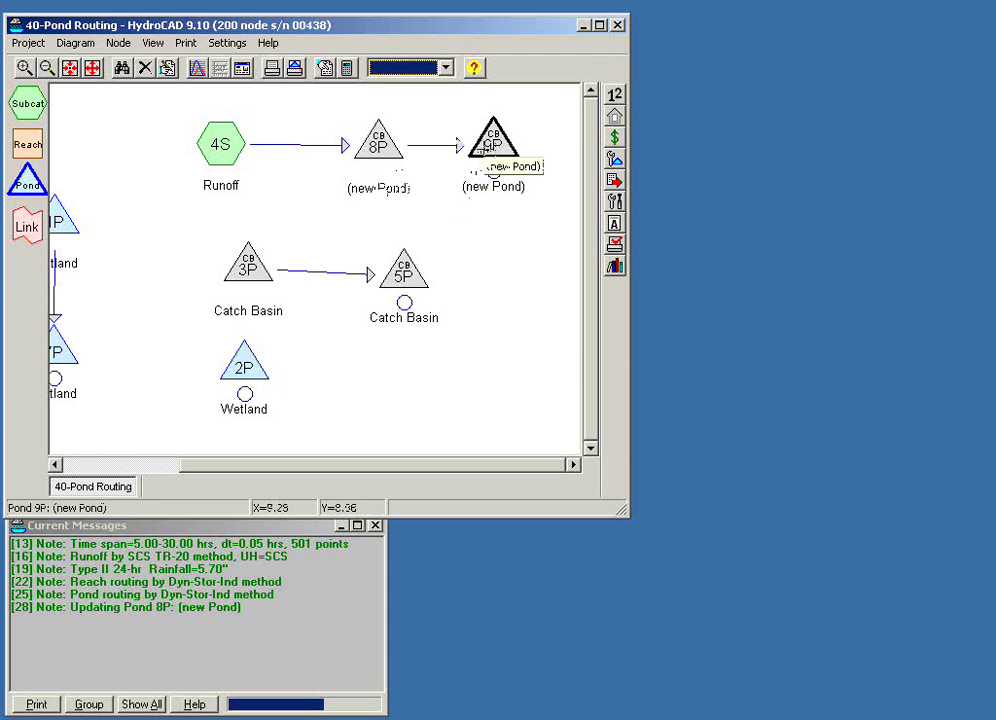
double_click(490, 145)
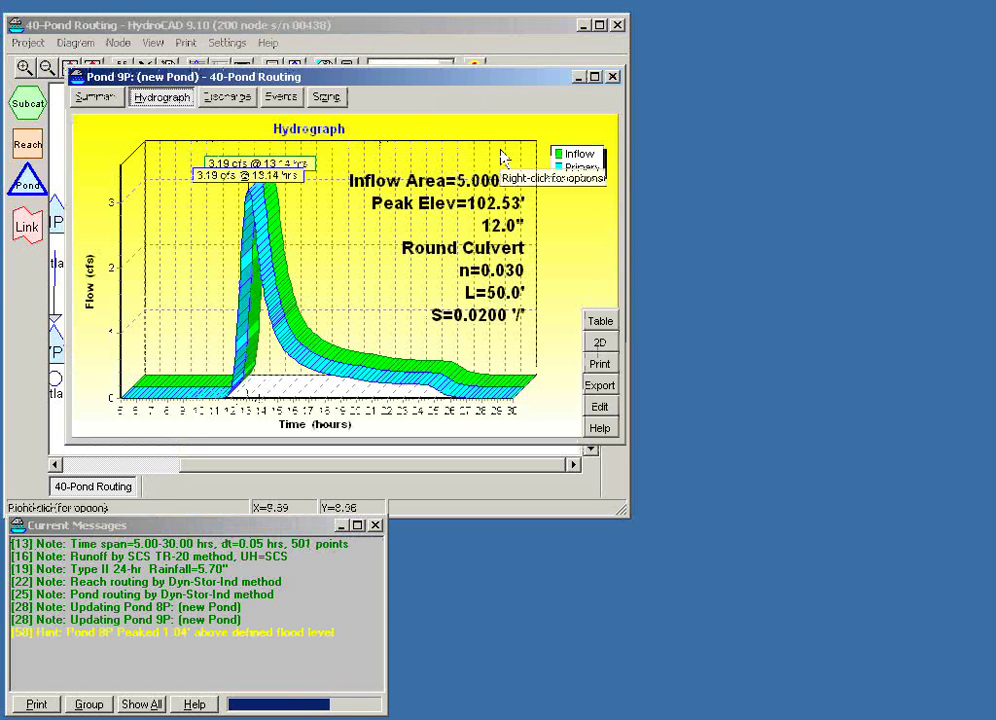
left_click_drag(405, 86, 677, 220)
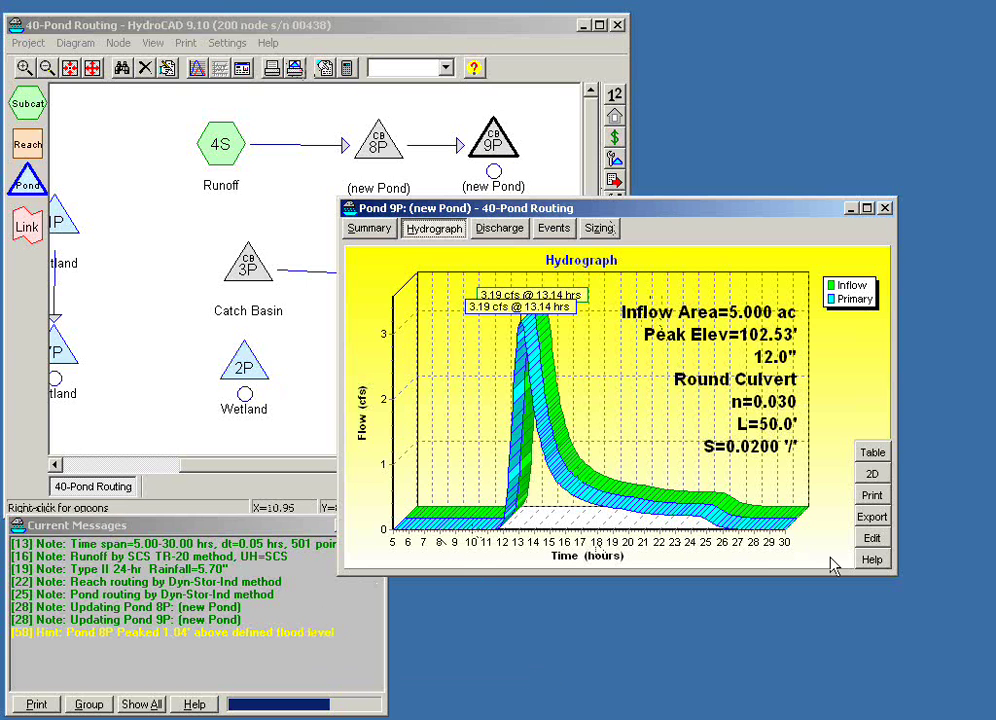
Set the pond routing method to Stor-Ind and review the resulting messages and catch basin 9P's hydrograph
left_click(346, 68)
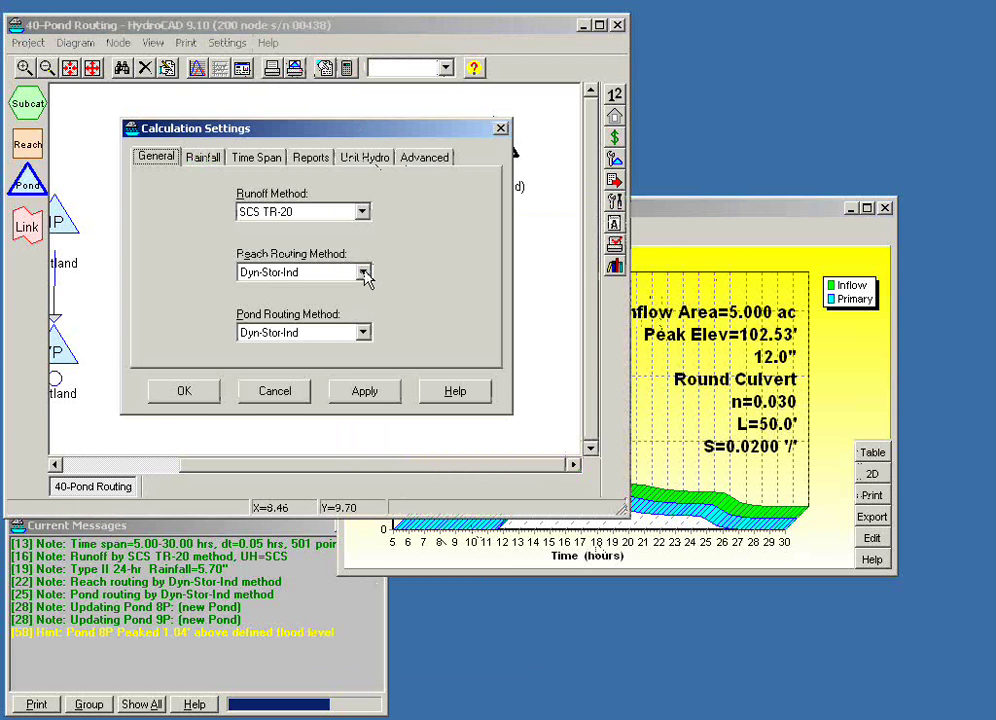
left_click(365, 337)
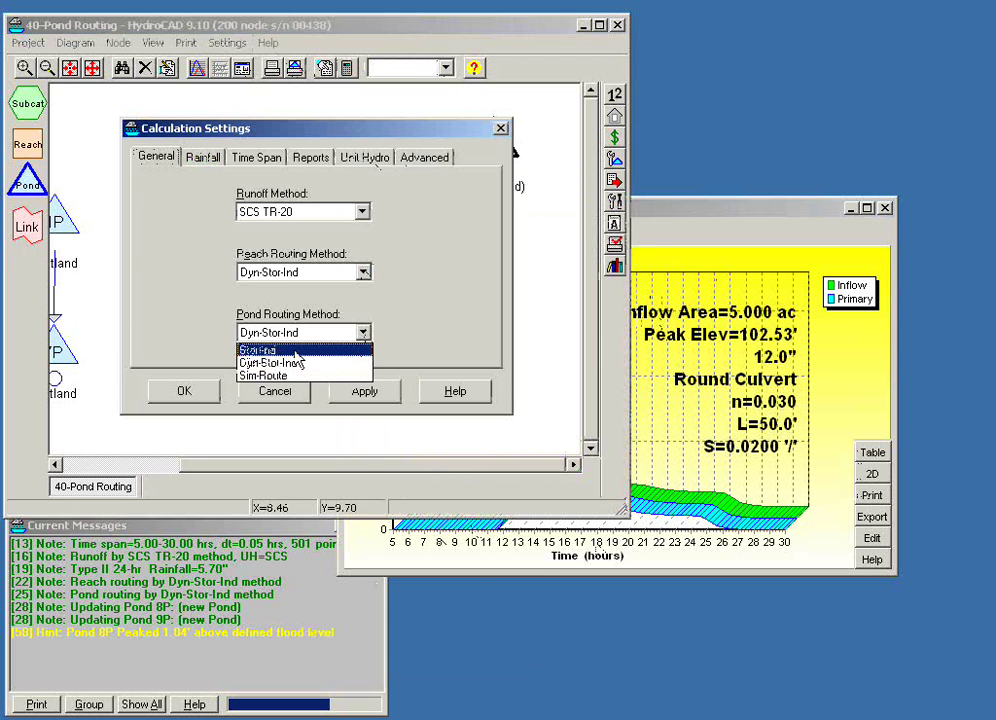
left_click(356, 350)
left_click(182, 392)
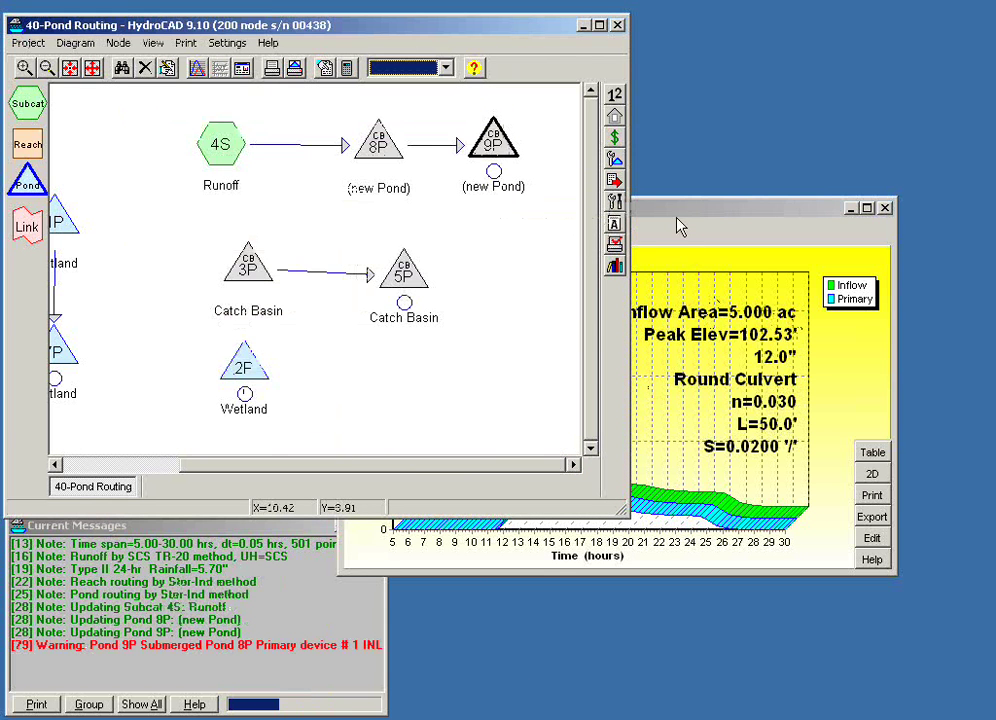
left_click_drag(674, 215, 741, 231)
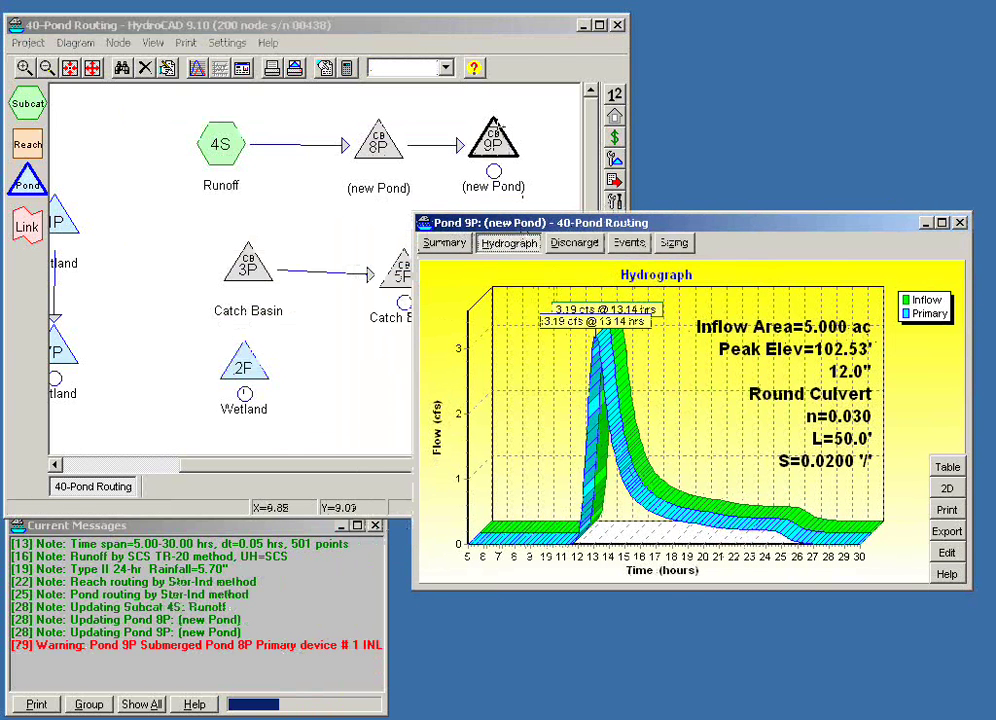
mouse_move(490, 146)
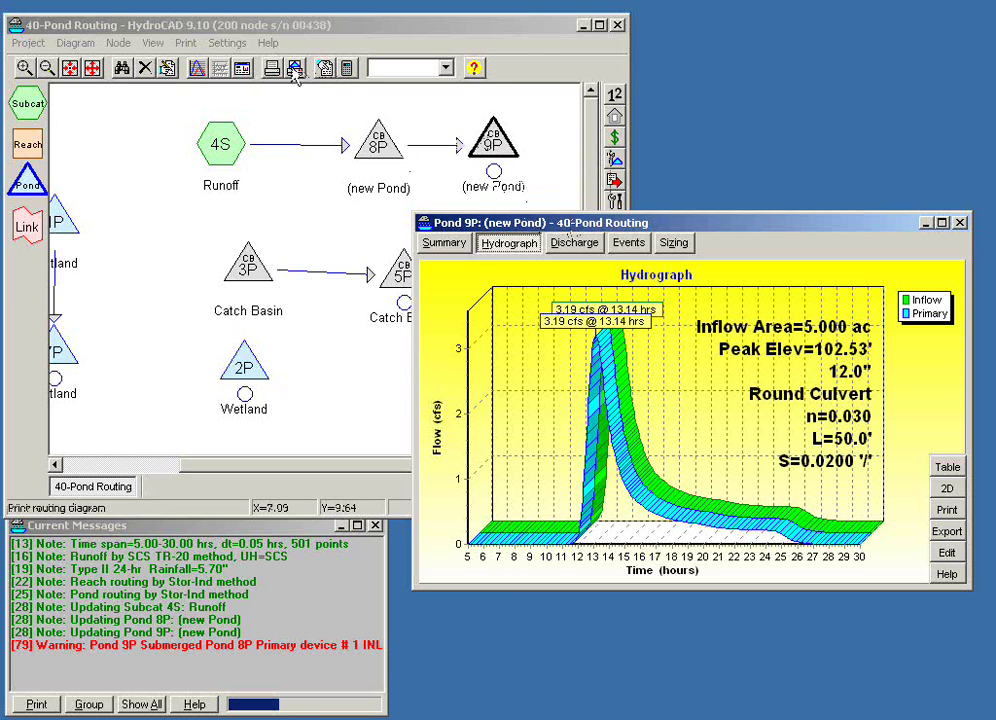
Set the pond routing method to Dyn-Stor-Ind, review catch basin 9P's hydrograph and close its report
left_click(349, 70)
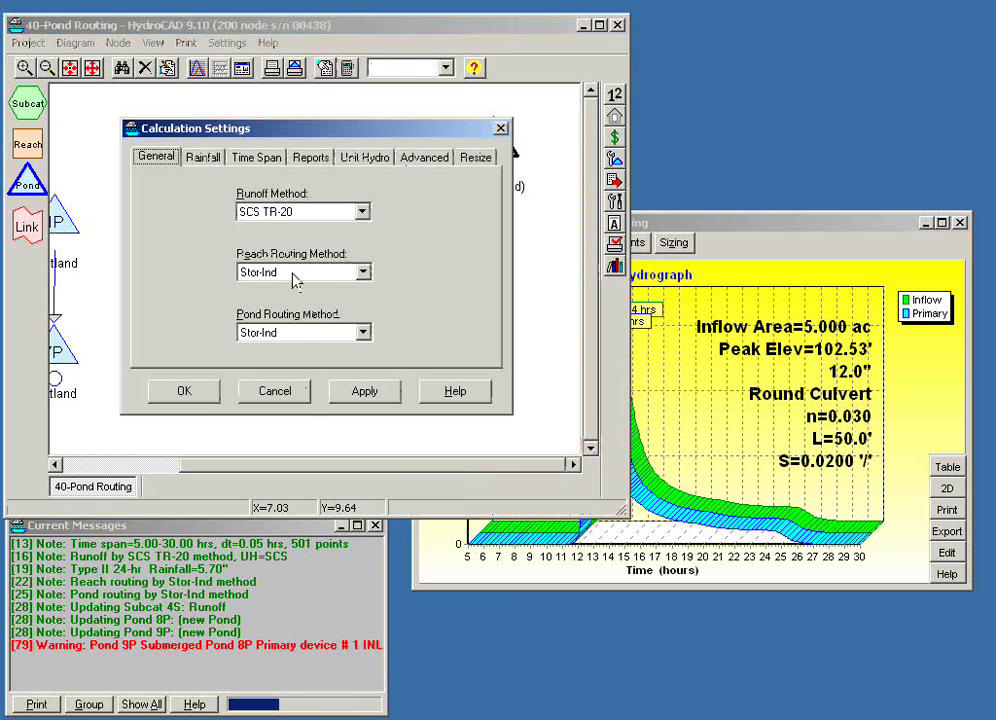
left_click(296, 336)
left_click(290, 364)
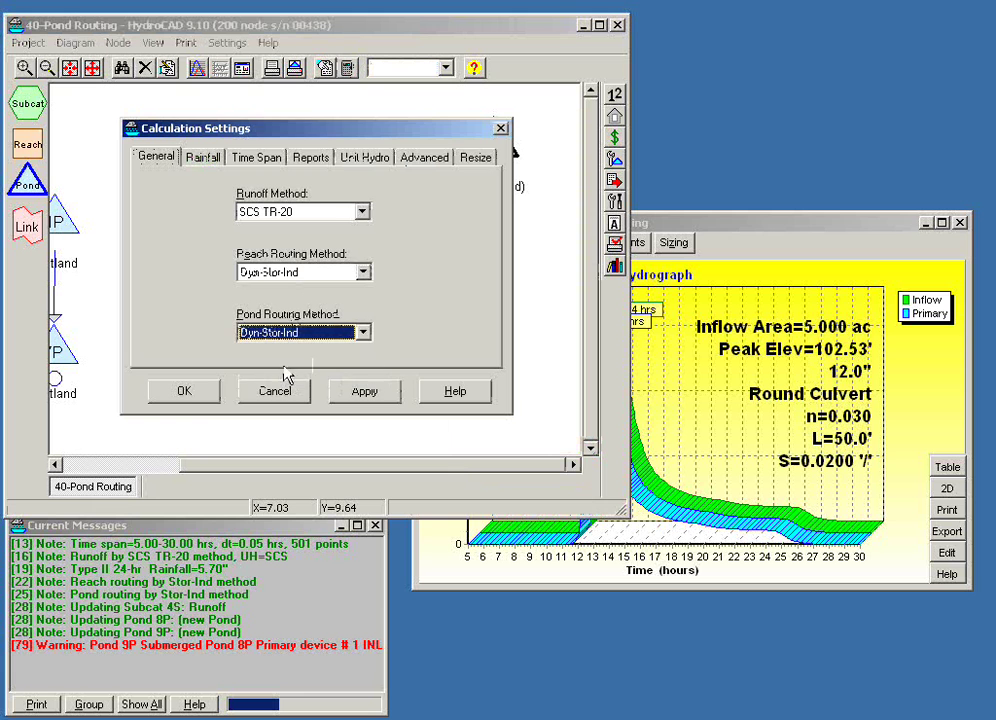
left_click(184, 391)
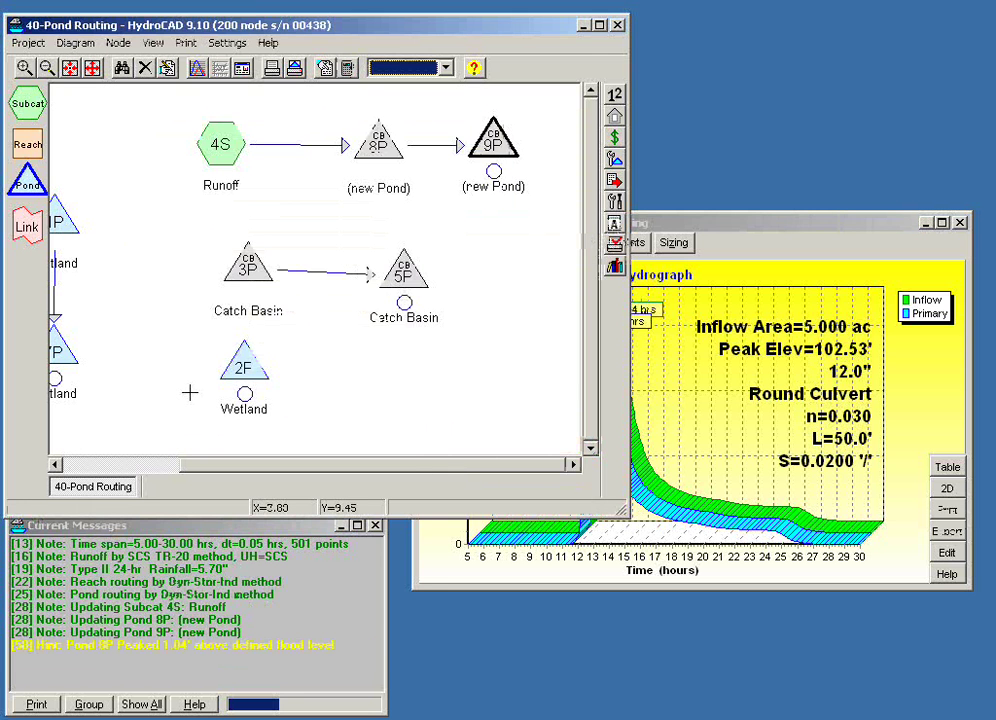
left_click_drag(677, 228, 631, 286)
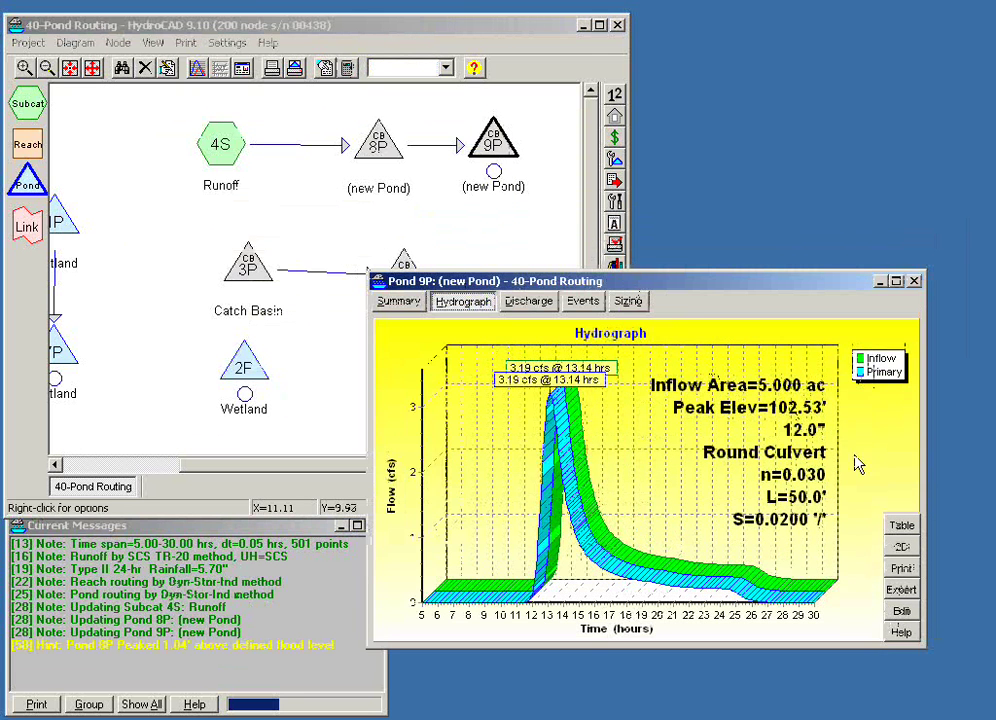
left_click(914, 282)
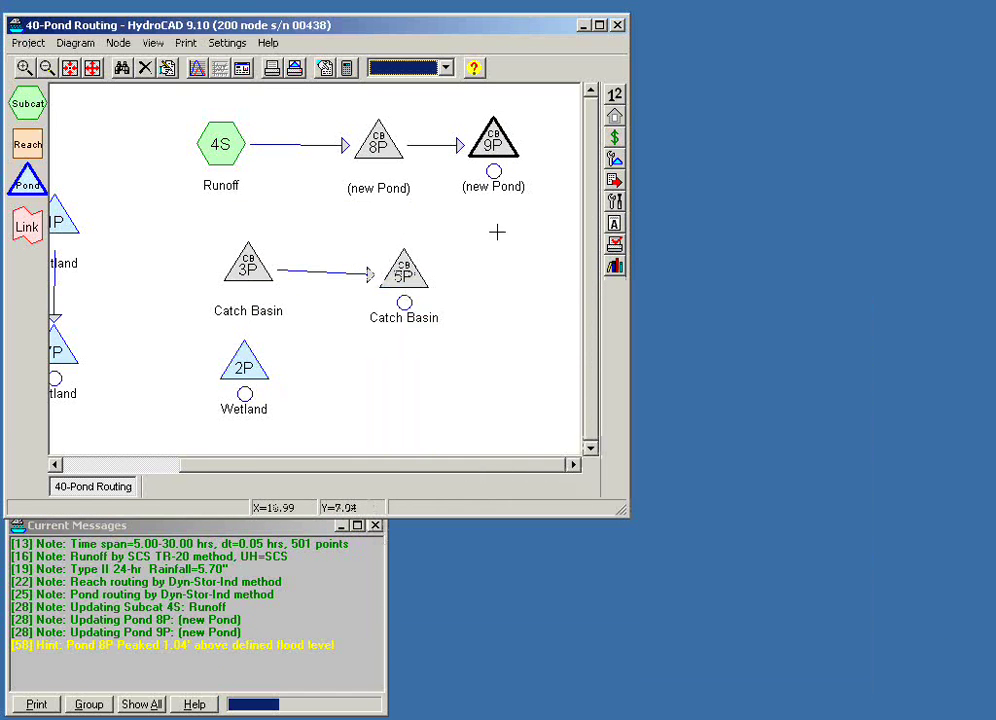
Duplicate catch basin 9P to place a third new catch basin beside it in the routing diagram
left_click_drag(498, 231, 370, 297)
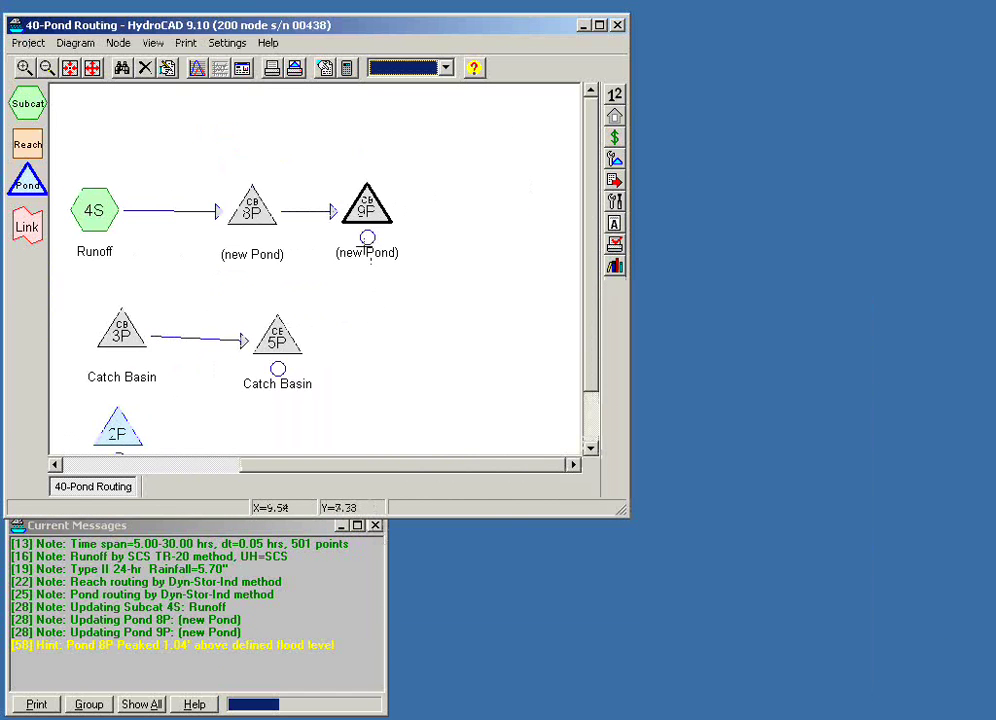
left_click_drag(369, 215, 481, 235)
left_click_drag(325, 337, 114, 435)
Apply a 0.20-foot elevation adjustment to catch basin 9P with Raise/Lower
left_click(367, 216)
right_click(368, 221)
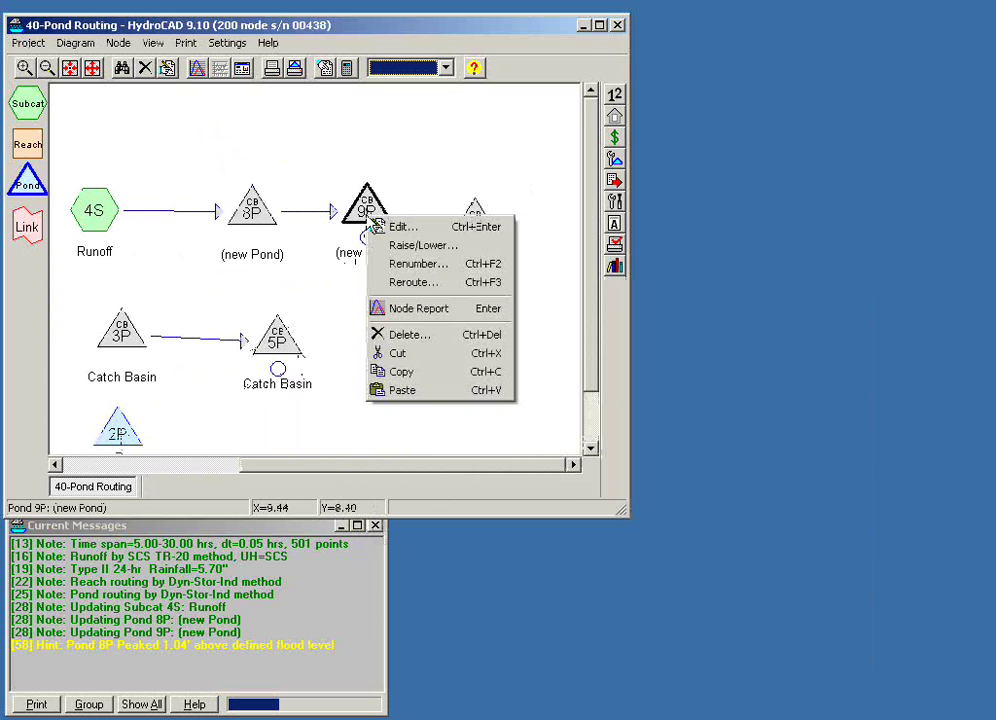
left_click(418, 255)
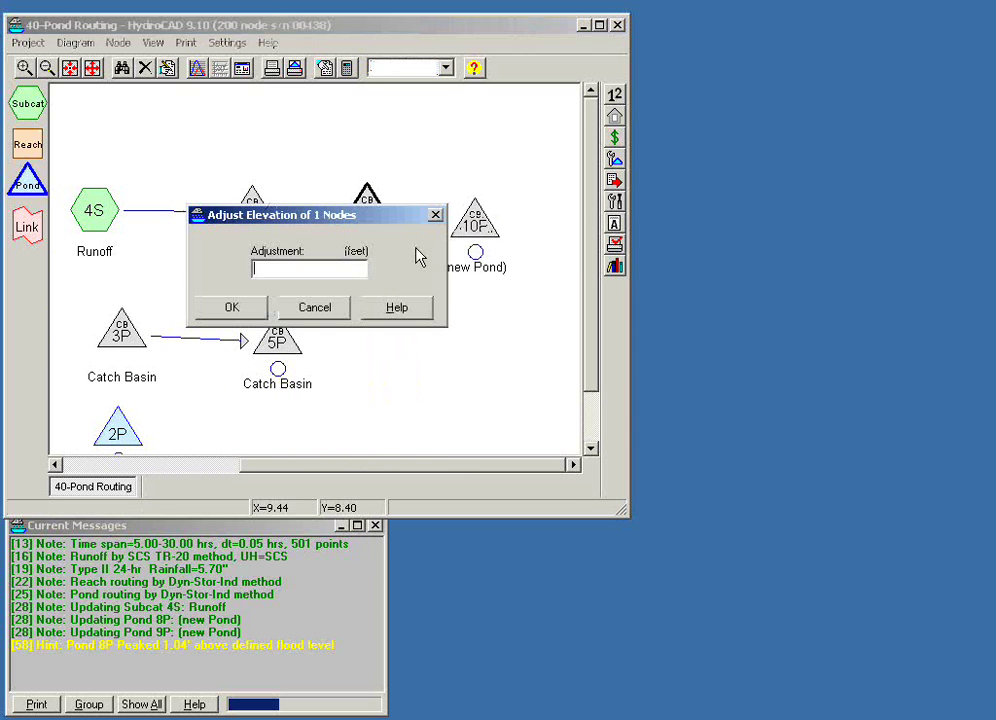
left_click_drag(350, 238, 450, 287)
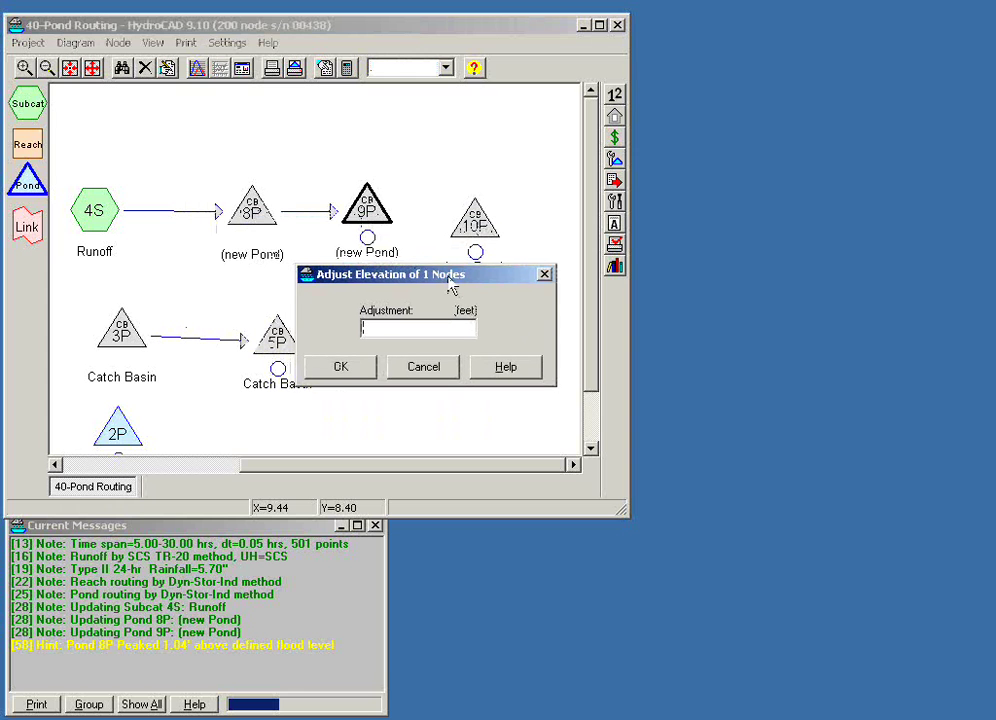
type("0.20")
left_click(338, 368)
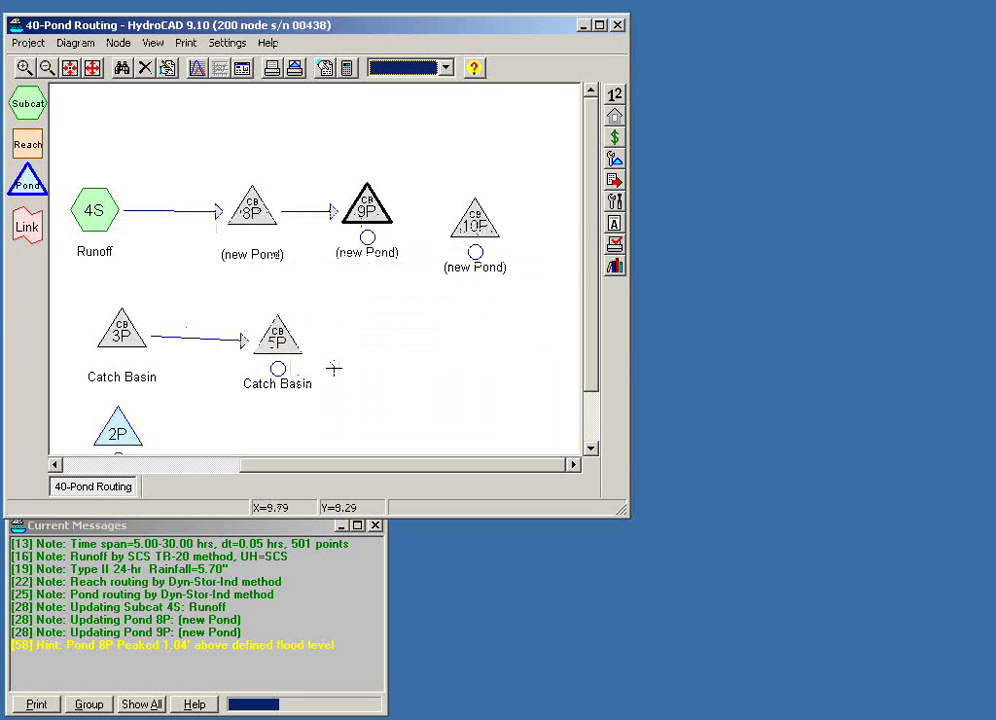
Adjust catch basin 10P's elevation with Raise/Lower and route catch basin 9P's primary outflow into it
left_click(474, 222)
right_click(478, 238)
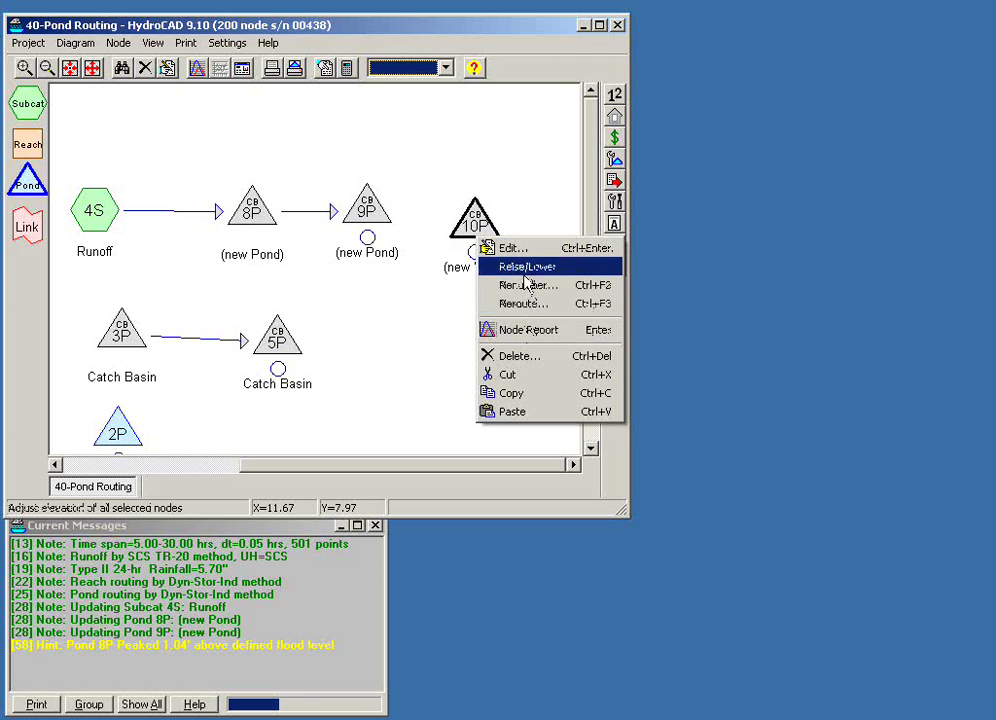
left_click(527, 268)
type("1")
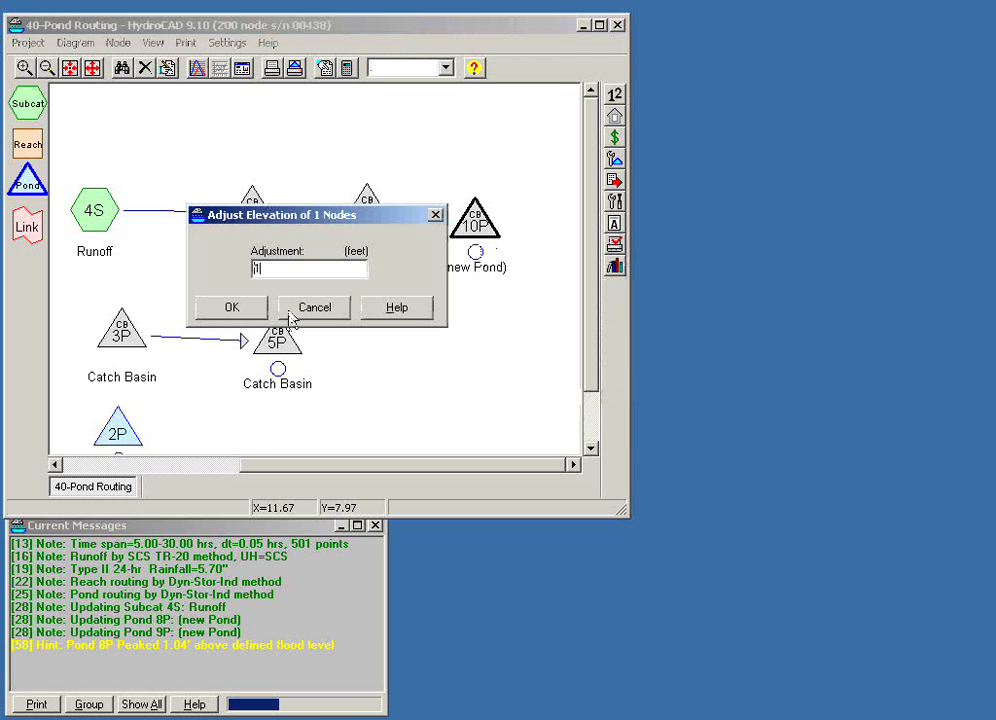
type("2")
left_click(242, 311)
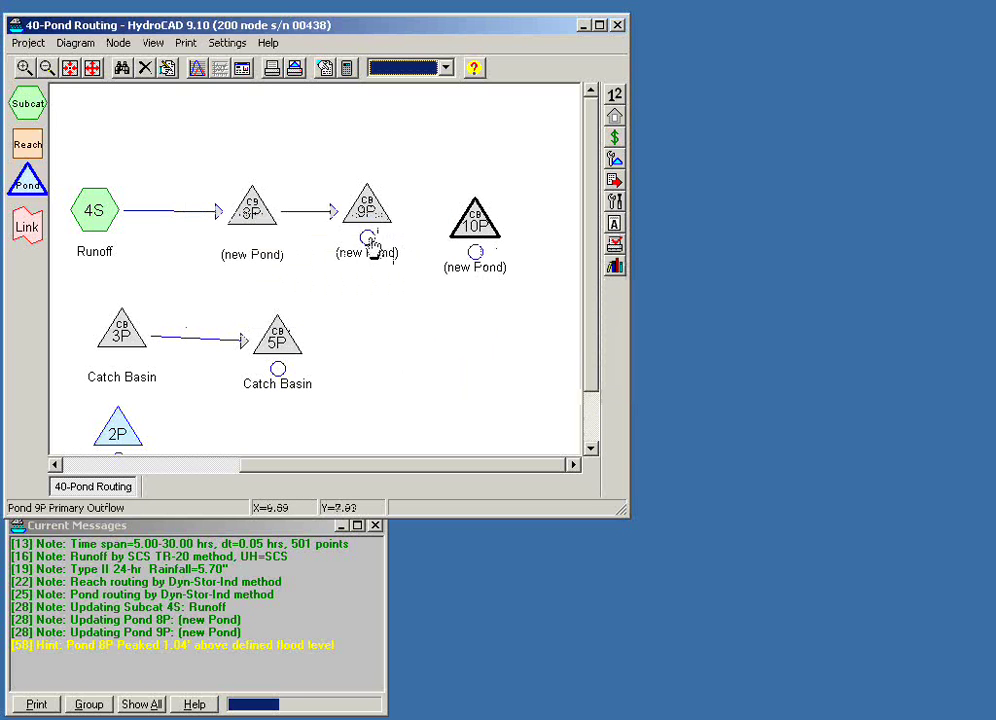
left_click_drag(369, 240, 471, 249)
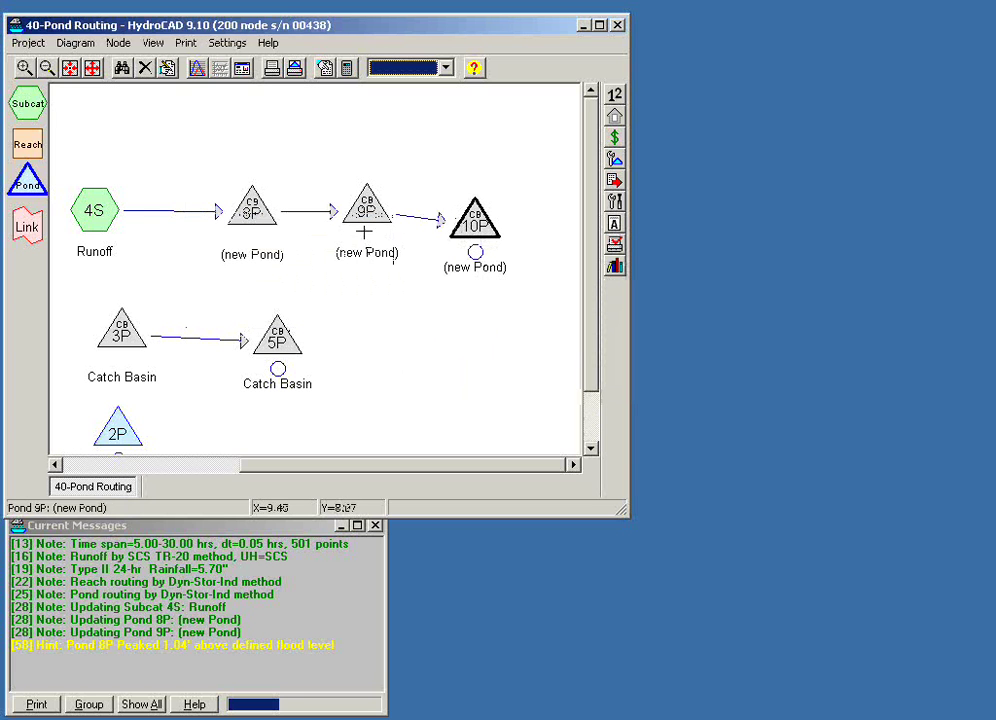
Create two copies of the runoff subcatchment above the catch basins, routing one into 9P and the other into 10P
left_click_drag(93, 210, 320, 117)
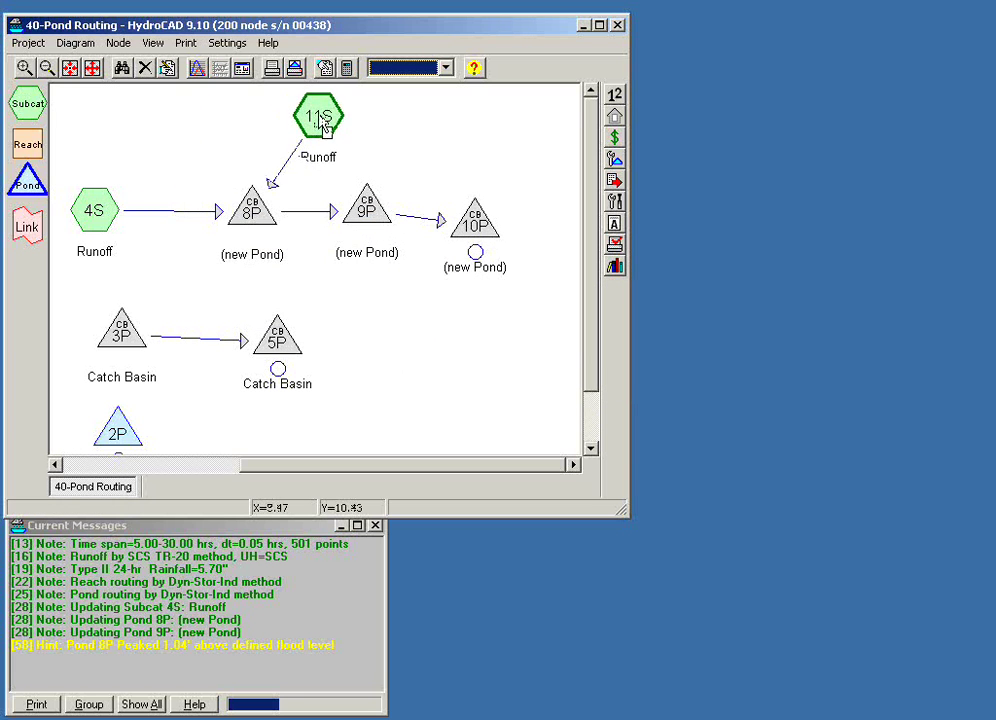
left_click_drag(273, 181, 363, 188)
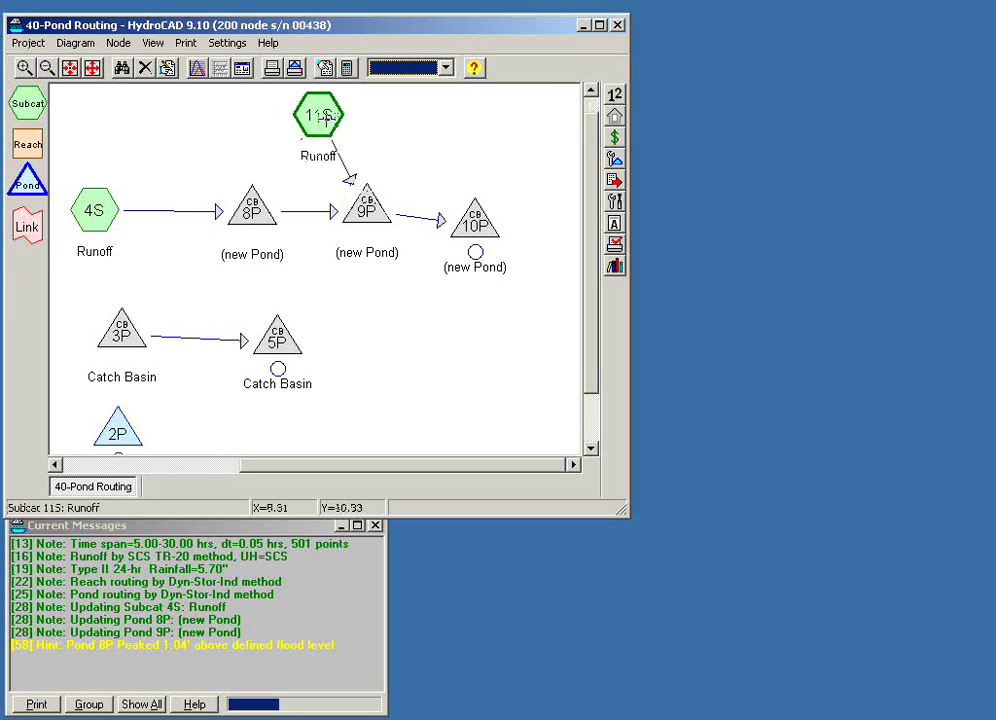
left_click_drag(323, 118, 452, 125)
left_click_drag(391, 197, 473, 205)
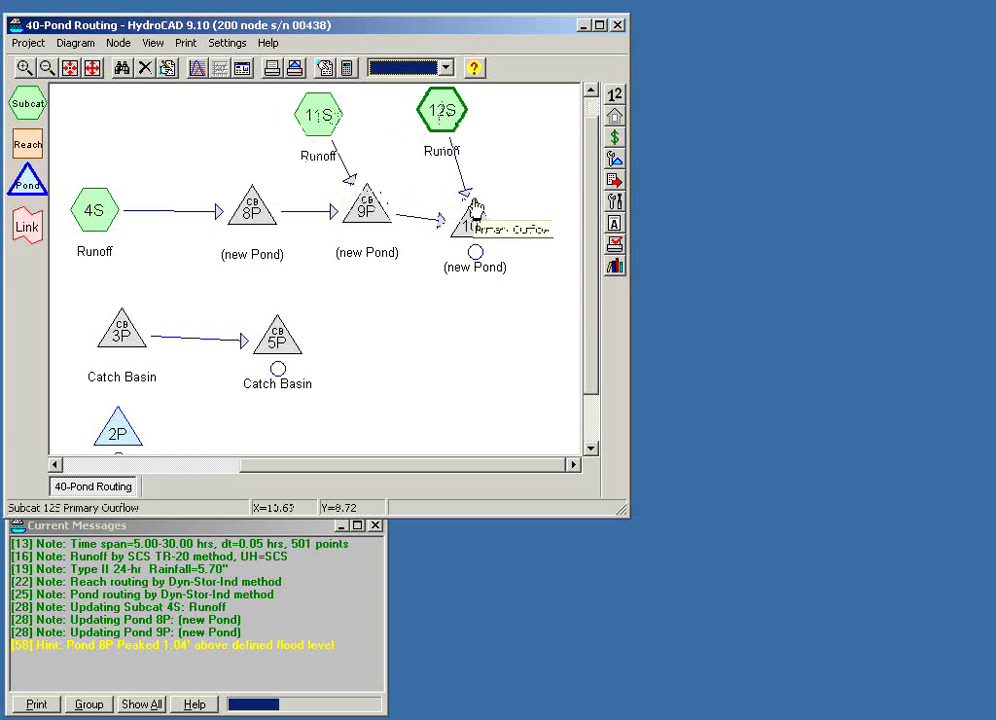